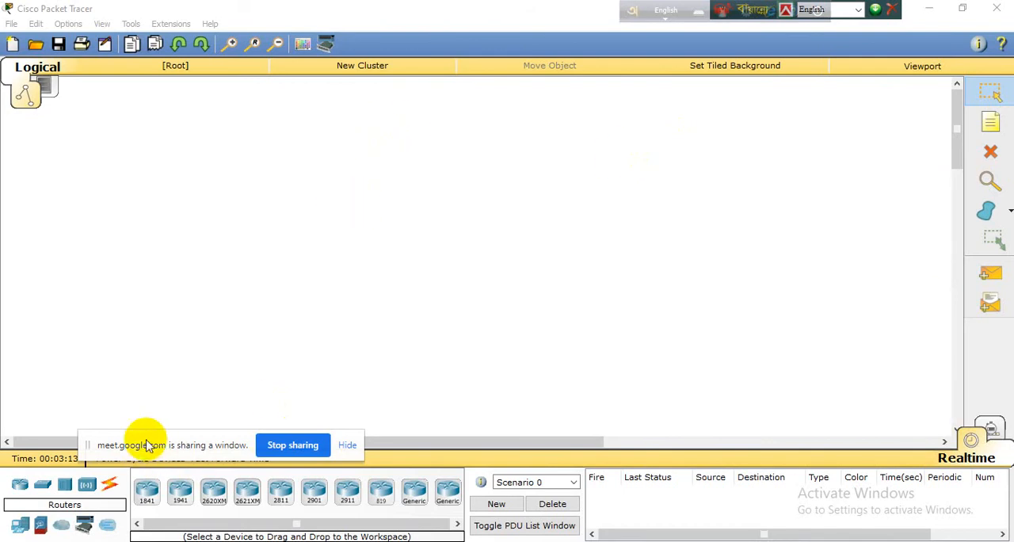
Step: Place three custom-made 1841 WIC-2T routers in the empty workspace
drag(151, 442, 760, 492)
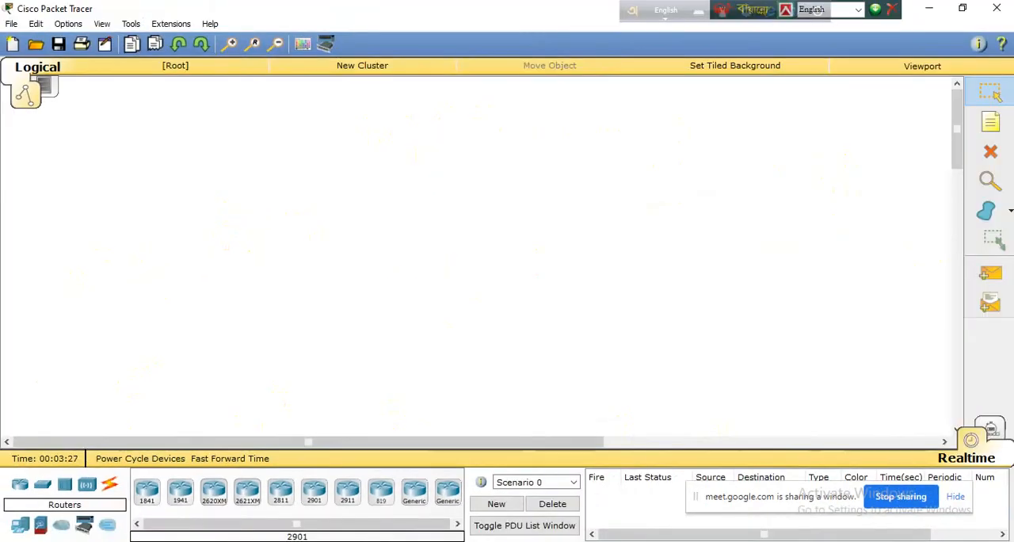
click(84, 523)
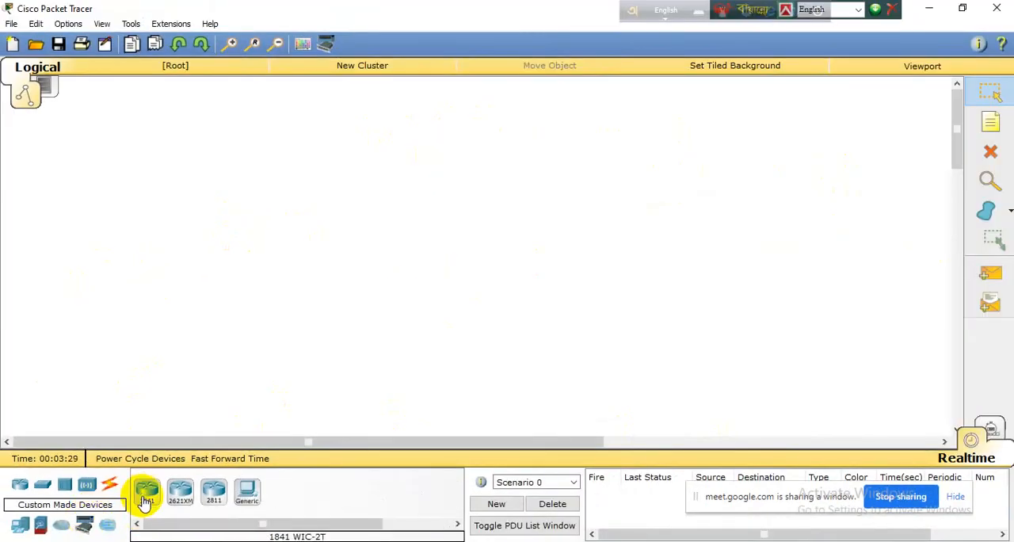
click(147, 491)
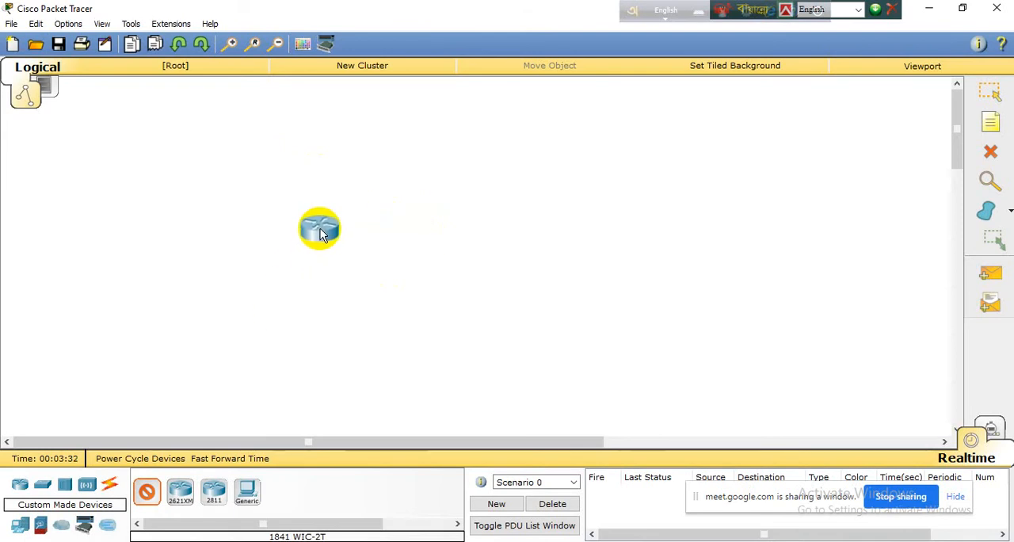
click(307, 215)
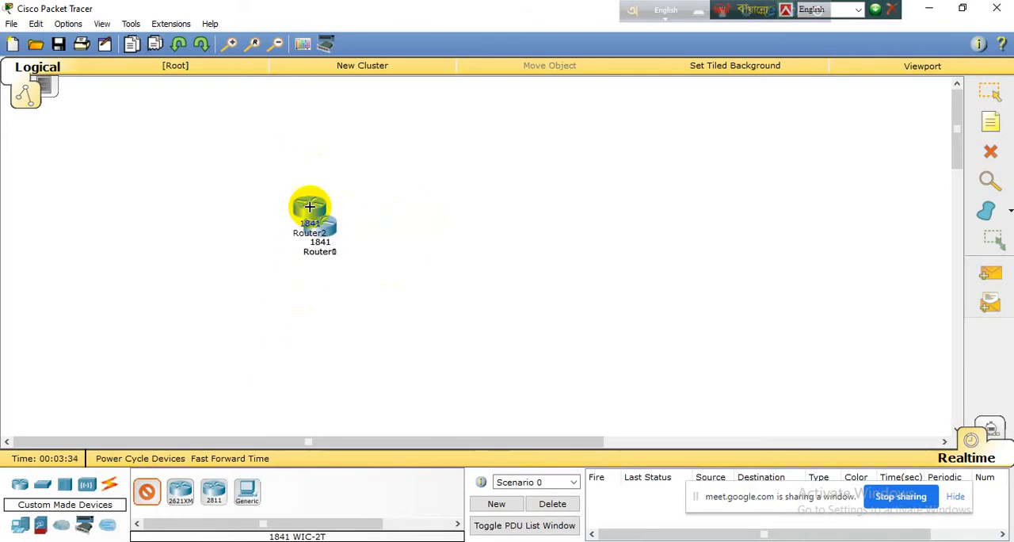
click(978, 88)
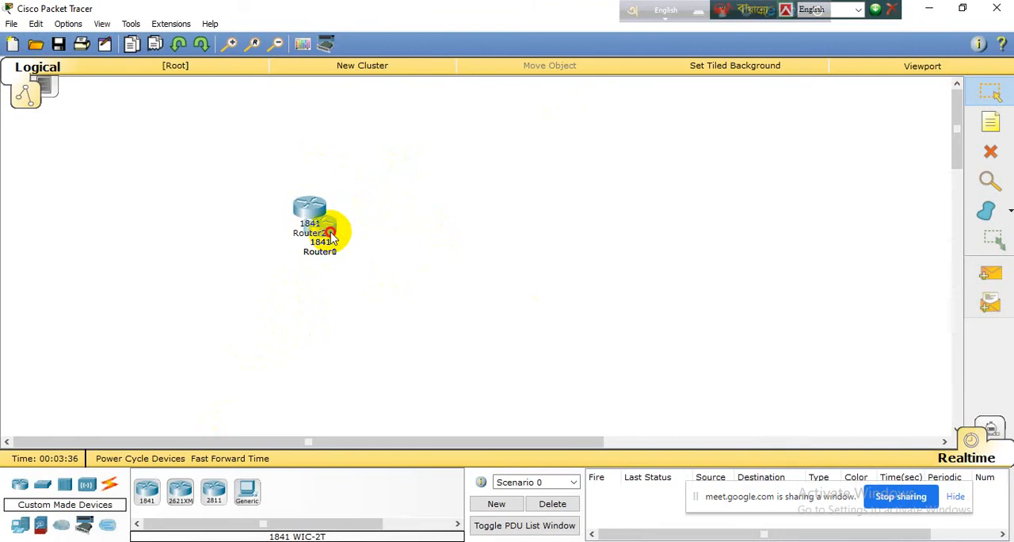
Step: Spread the overlapping routers into a triangle, with Router2 and Router0 on top and Router1 below between them
drag(339, 226, 434, 309)
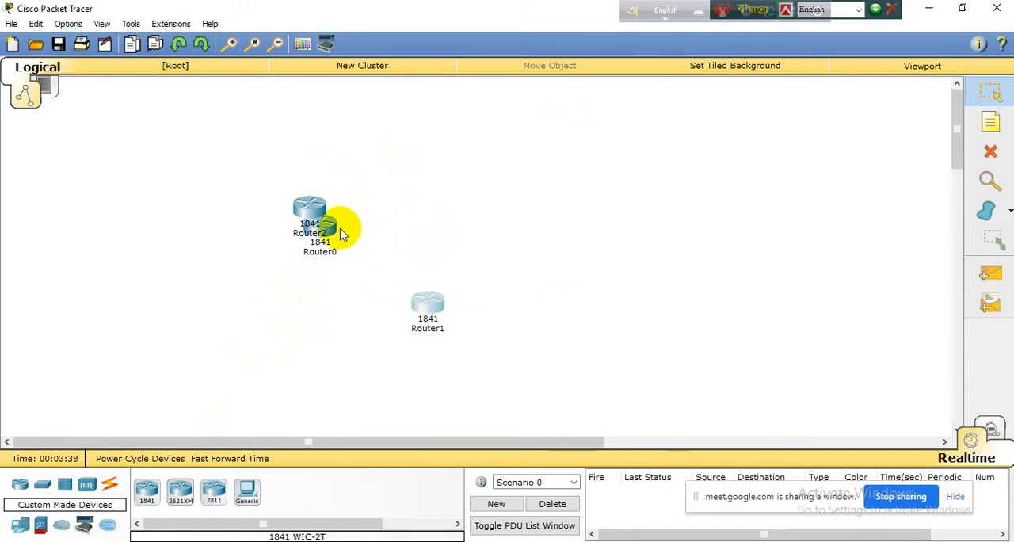
drag(341, 232, 552, 201)
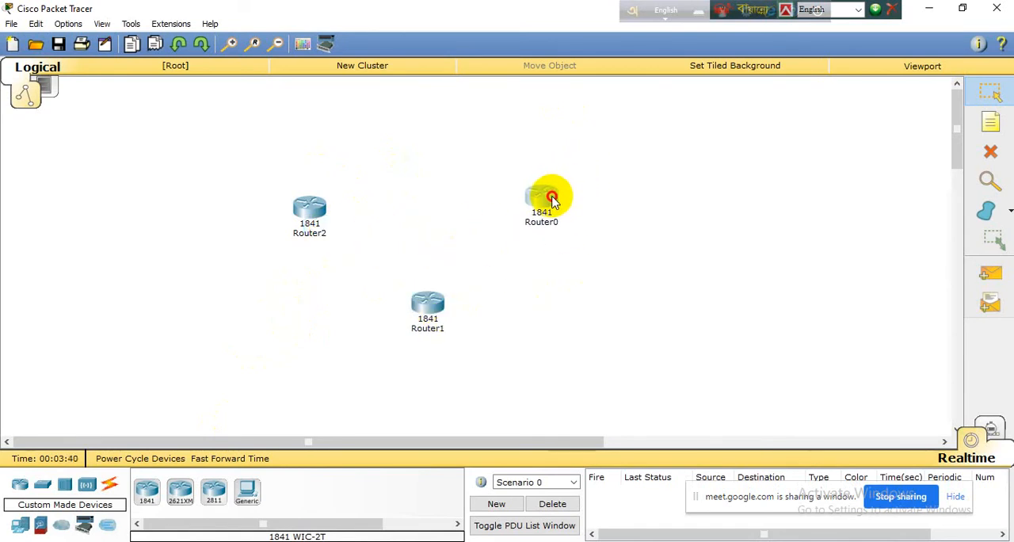
drag(425, 299, 404, 321)
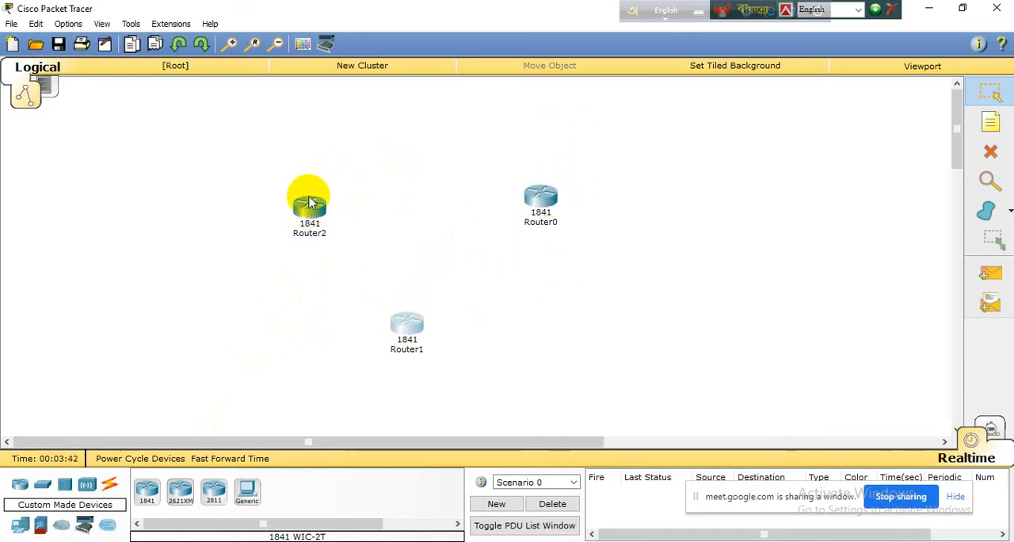
drag(308, 211, 313, 199)
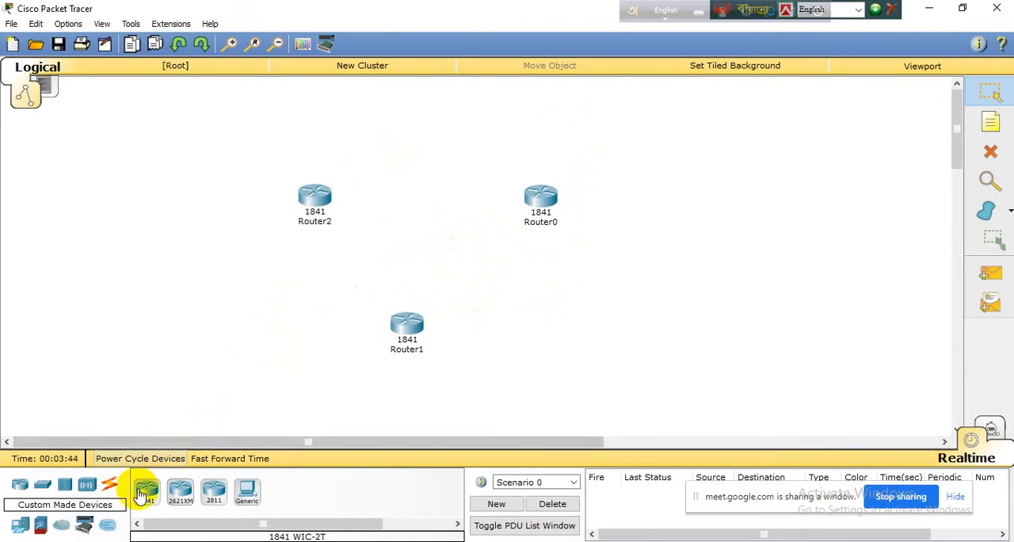
Step: Link Router2 to Router0, Router0 to Router1 and Router1 to Router2 using automatically chosen connections
click(109, 485)
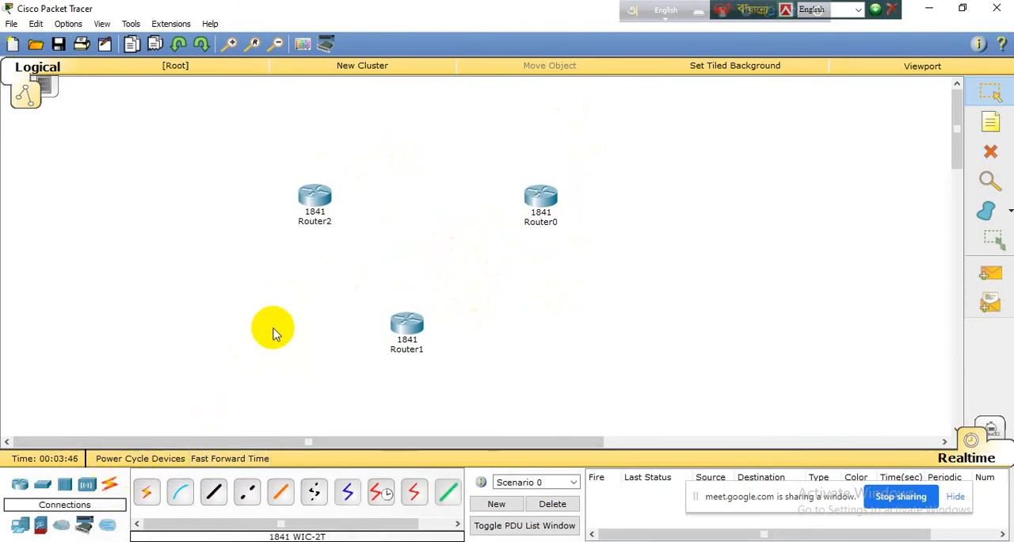
click(145, 490)
click(327, 200)
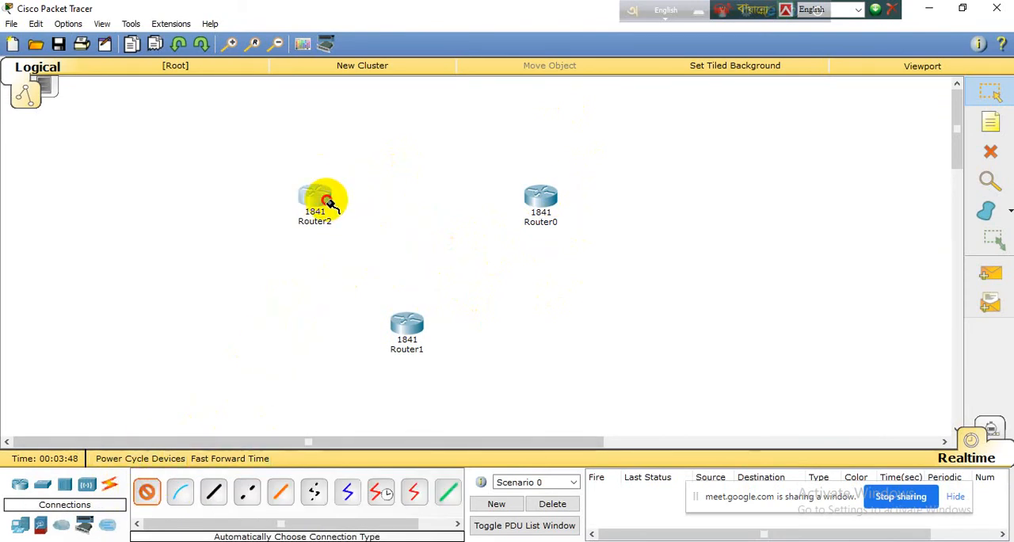
click(536, 198)
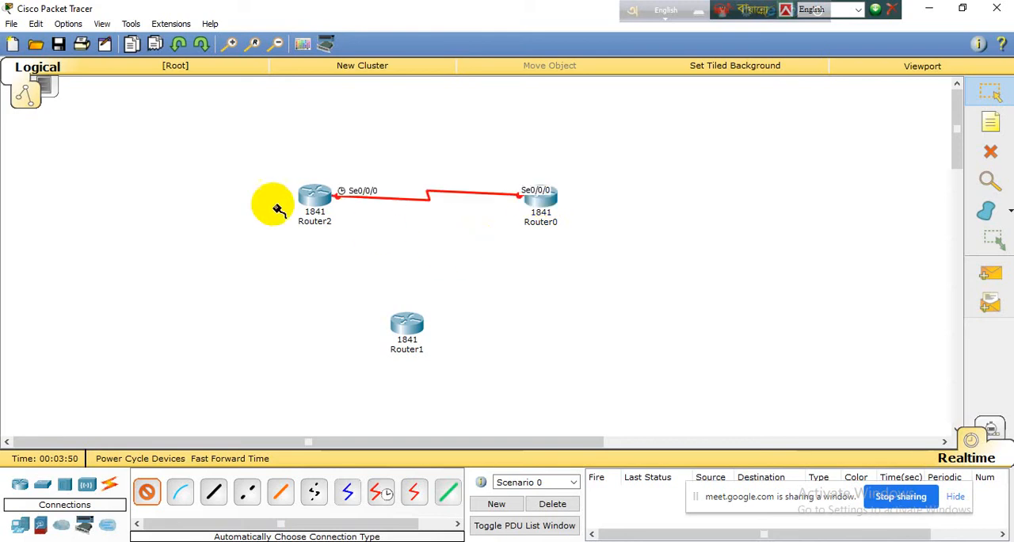
click(538, 199)
click(413, 320)
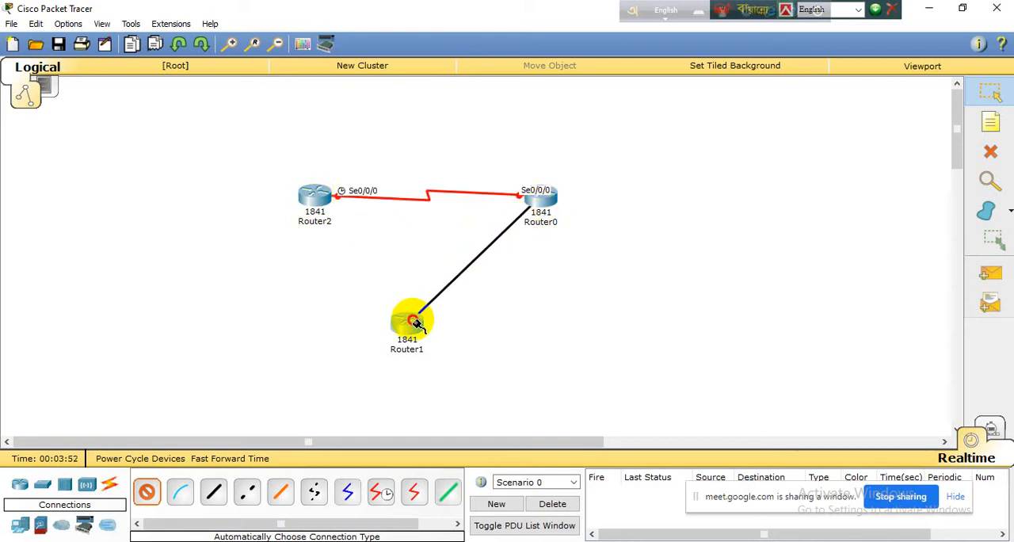
click(407, 323)
click(311, 198)
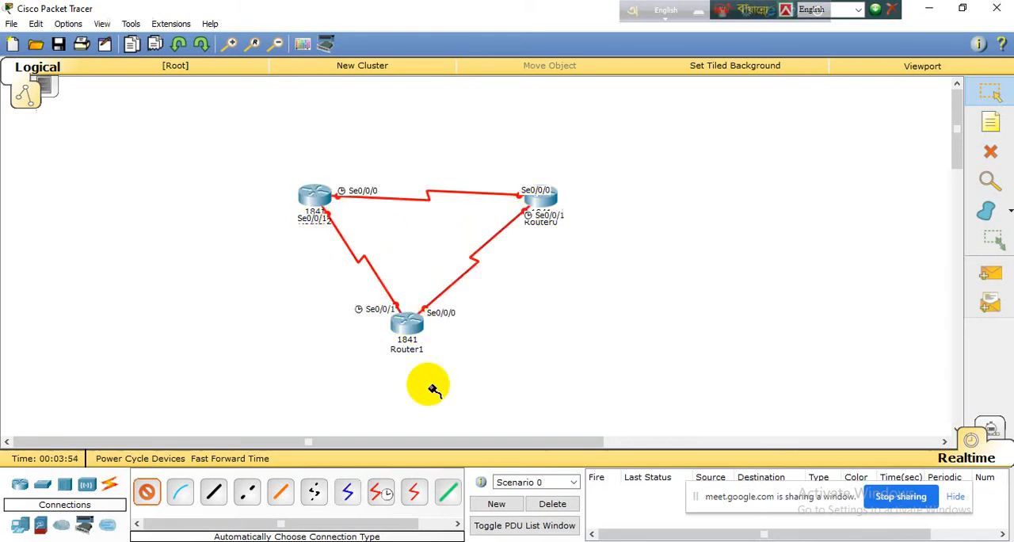
click(993, 95)
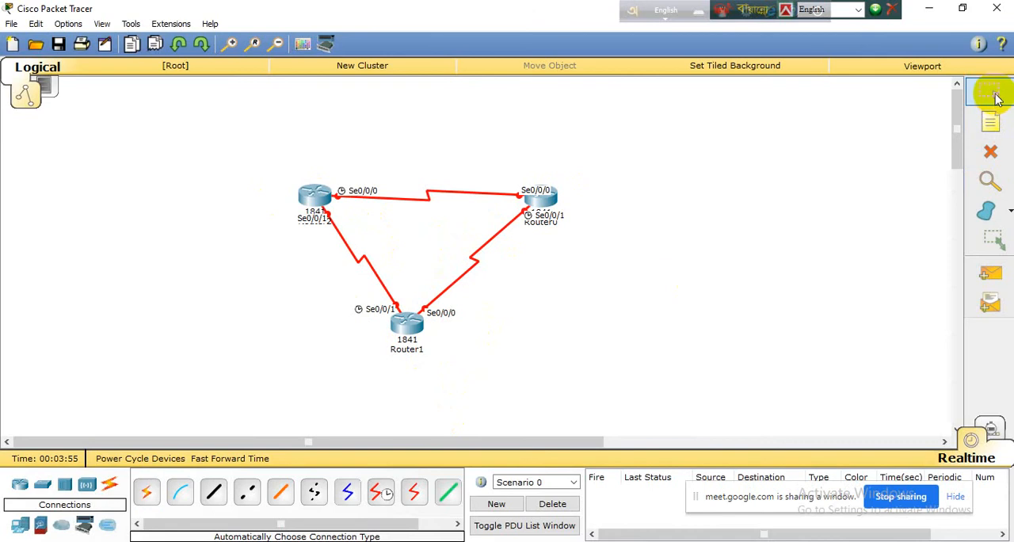
Step: Move Router2 and Router0 slightly higher and centre Router1 beneath them to even out the triangle
drag(316, 194, 312, 177)
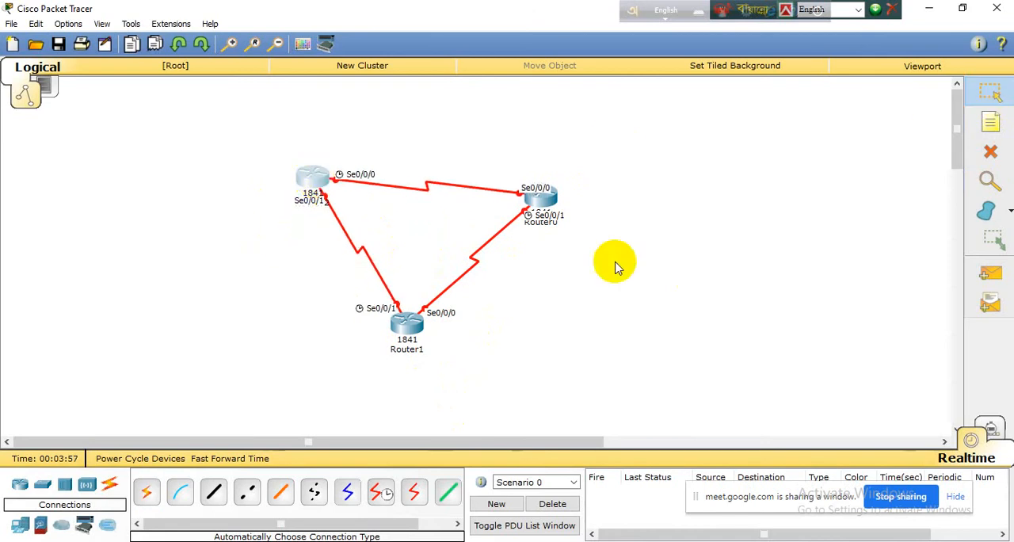
drag(542, 198, 543, 176)
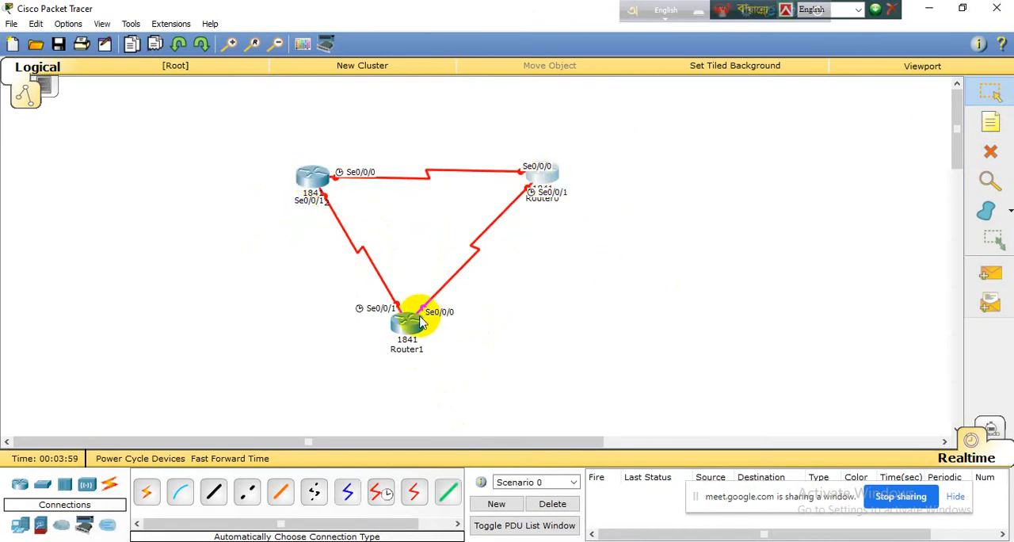
drag(403, 336, 417, 330)
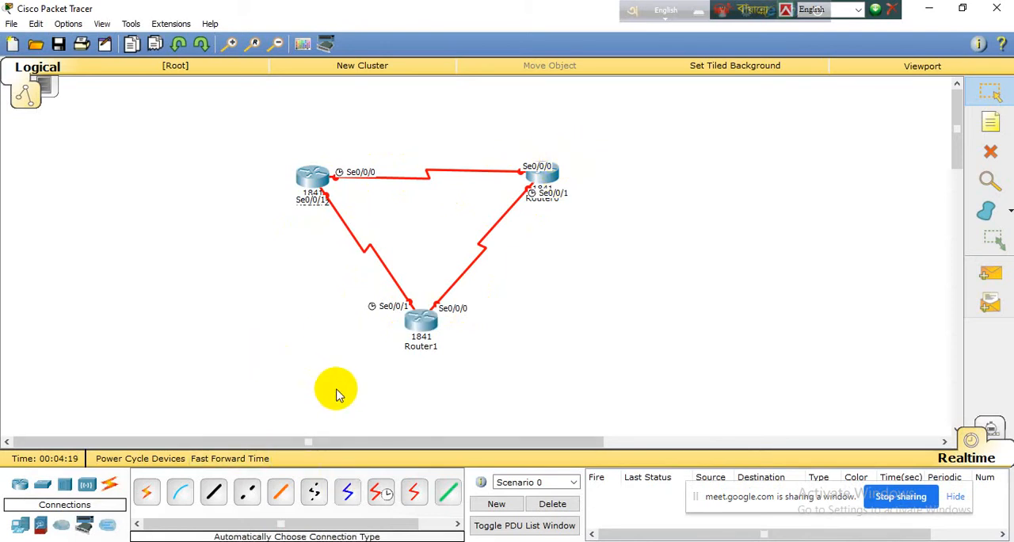
Step: Add the note 10.10.10.0/30 and position it above the link between Router2 and Router0
click(352, 149)
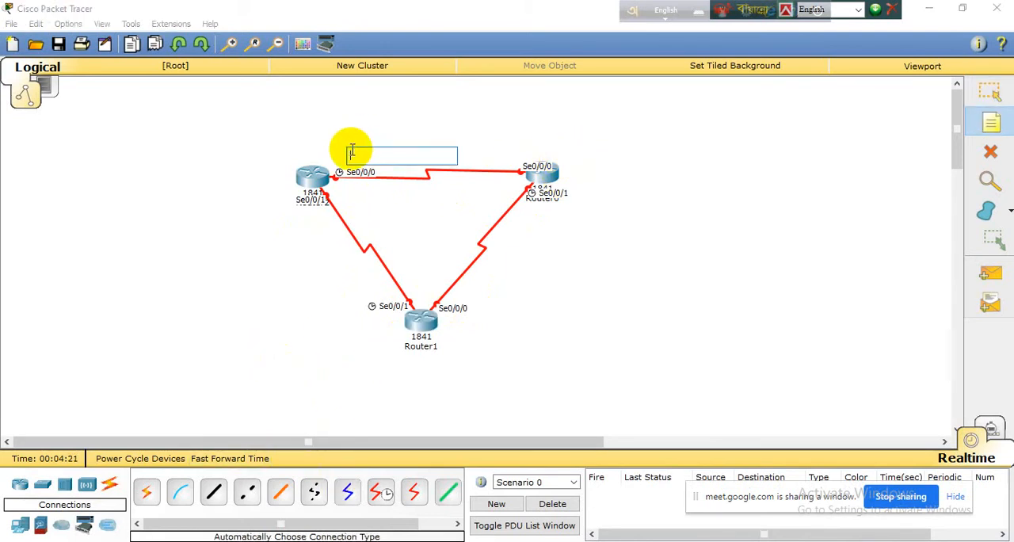
text(10.)
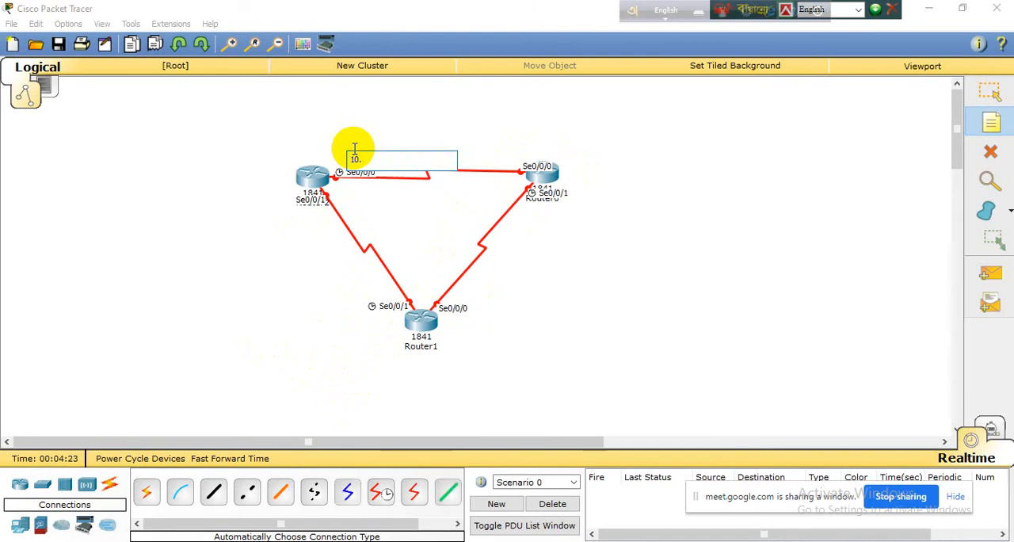
text(10.10.0/30)
click(989, 93)
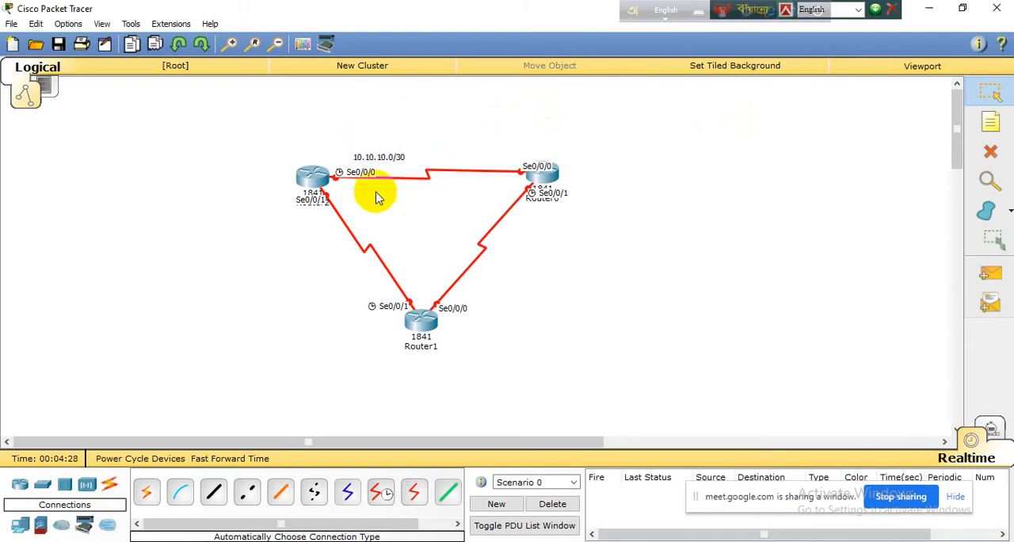
drag(384, 155, 416, 152)
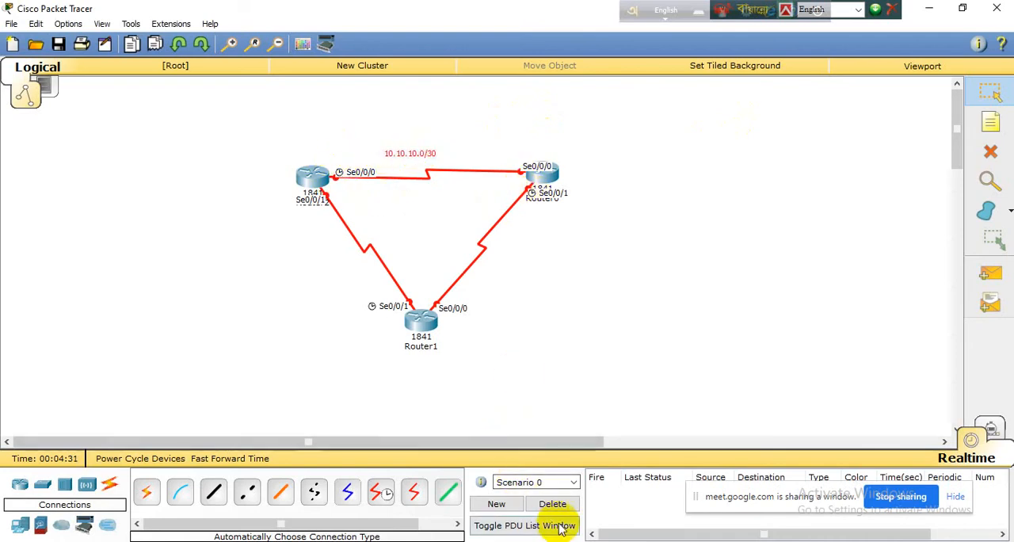
Step: Add the note 20.20.20.0/30 and position it beside the link between Router2 and Router1
key(n)
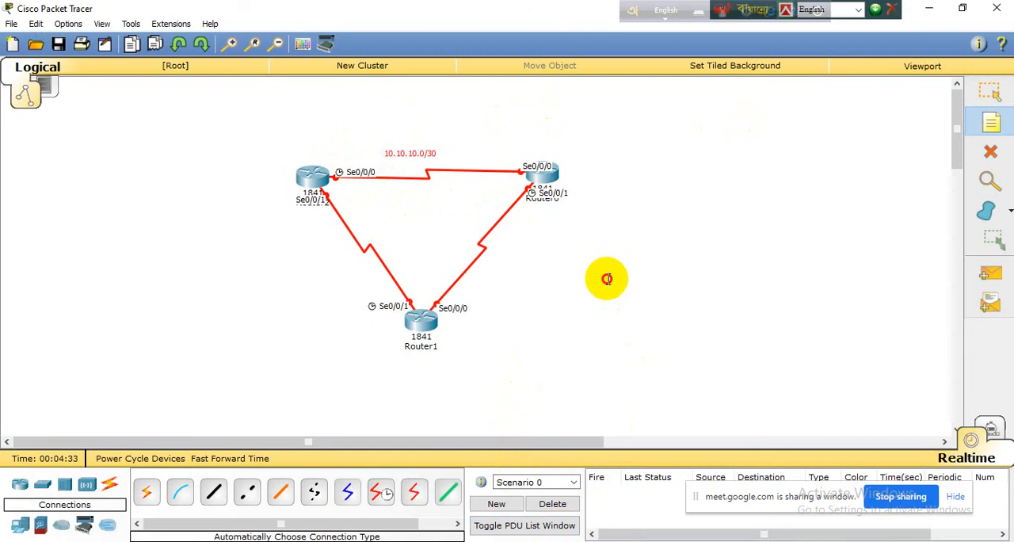
click(606, 279)
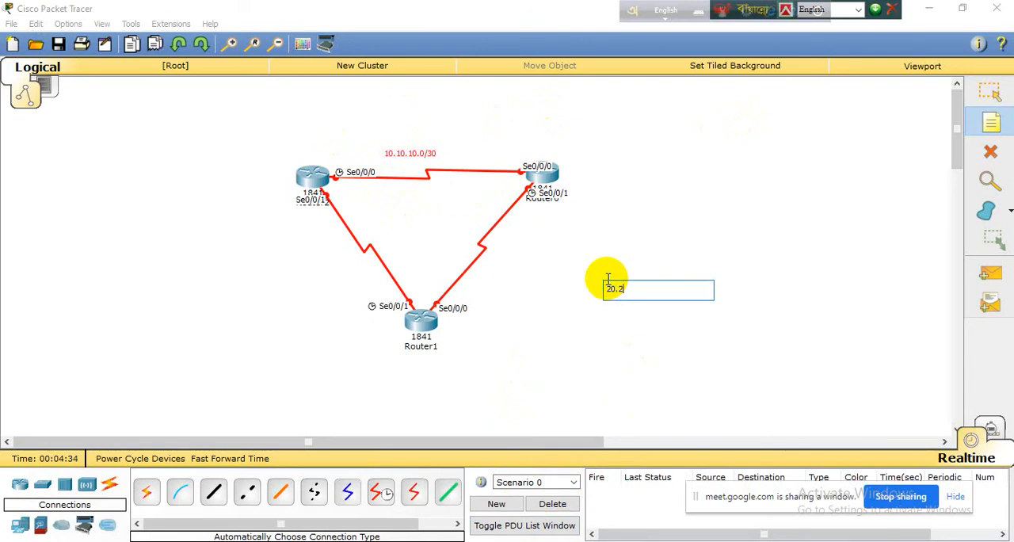
text(0.20.0/30)
click(990, 94)
drag(631, 291, 321, 254)
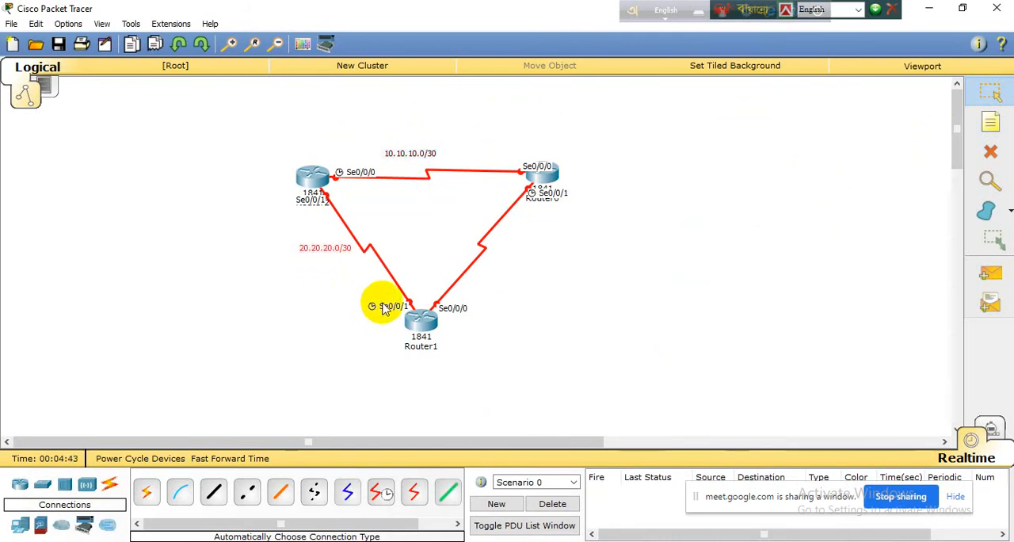
click(323, 194)
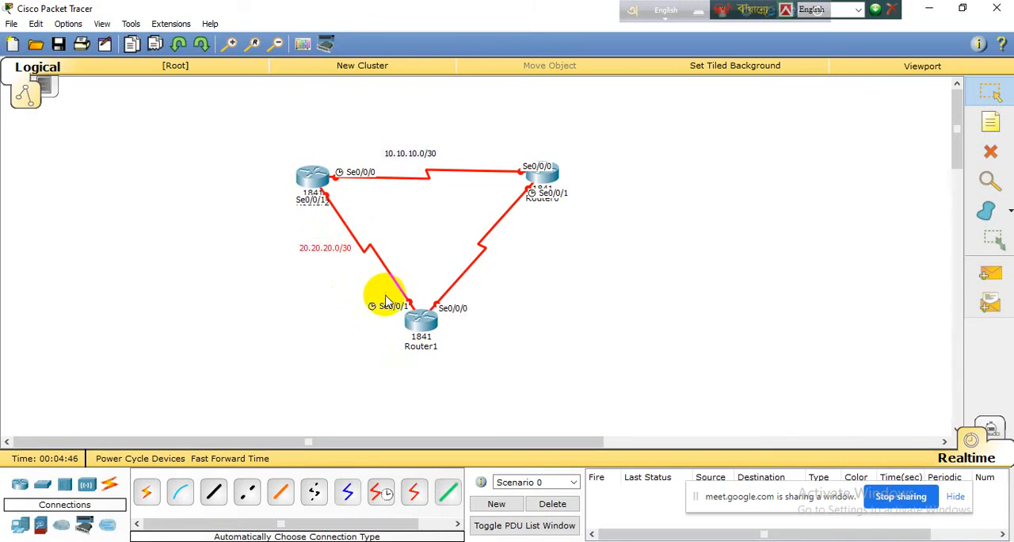
Step: Add the note 30.30.30.0/30 and position it beside the link between Router0 and Router1
key(n)
click(524, 287)
text(30.)
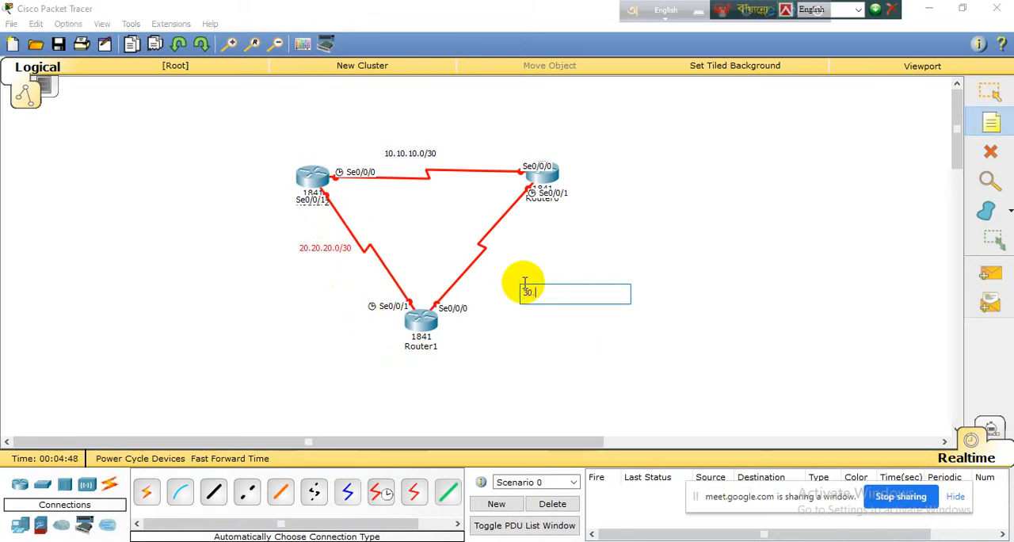
text(30.30.30.0/30)
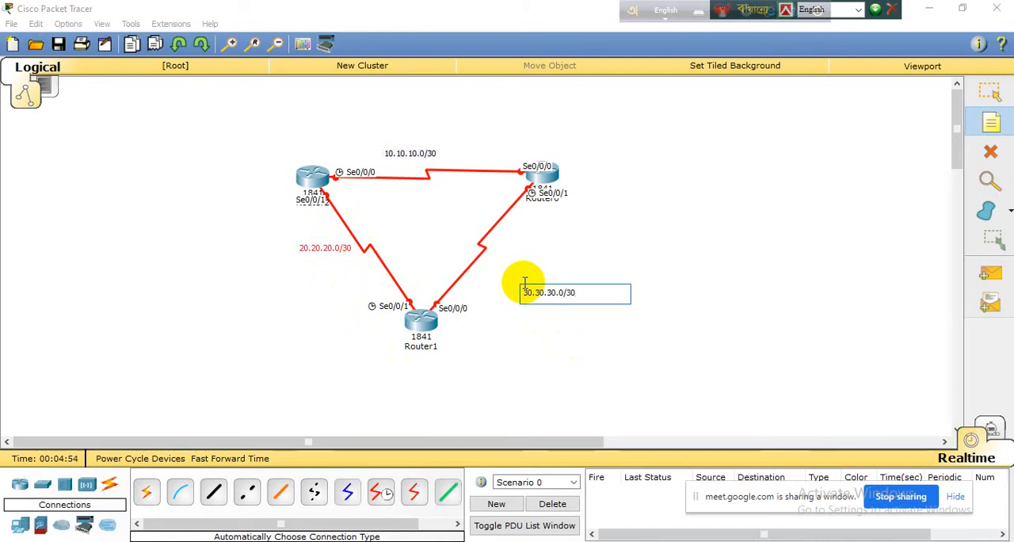
click(988, 92)
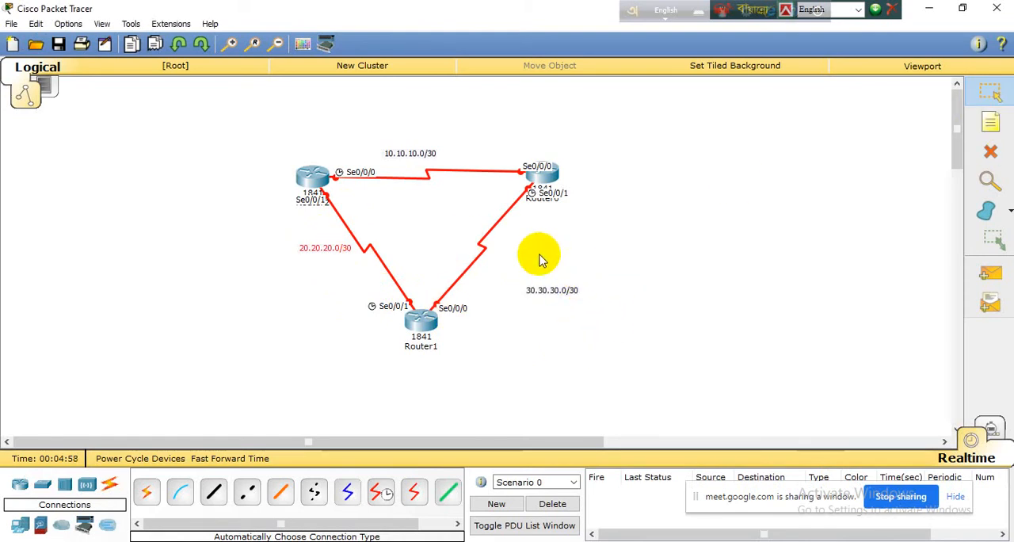
drag(567, 293, 536, 248)
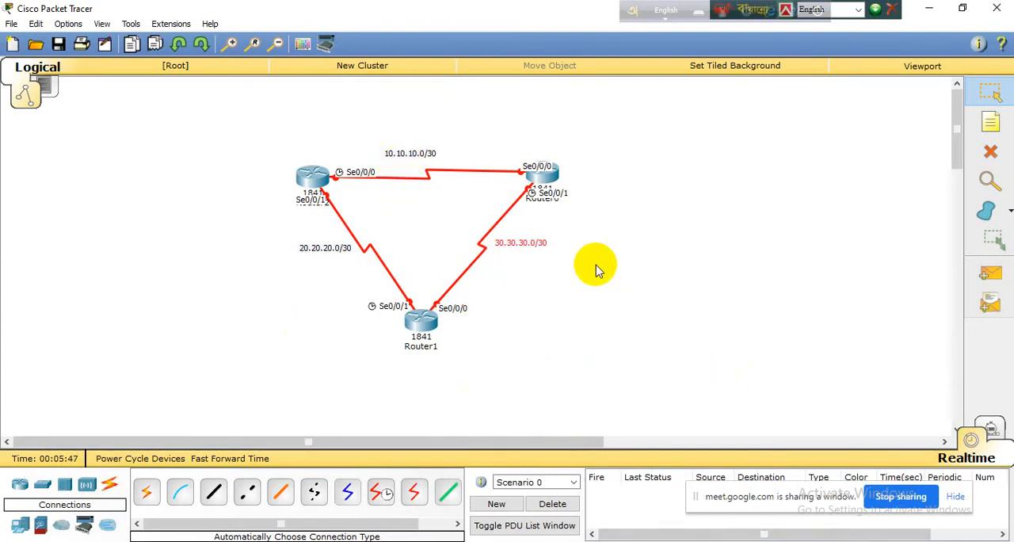
Step: Add the note R1 above Router2 as its label
key(n)
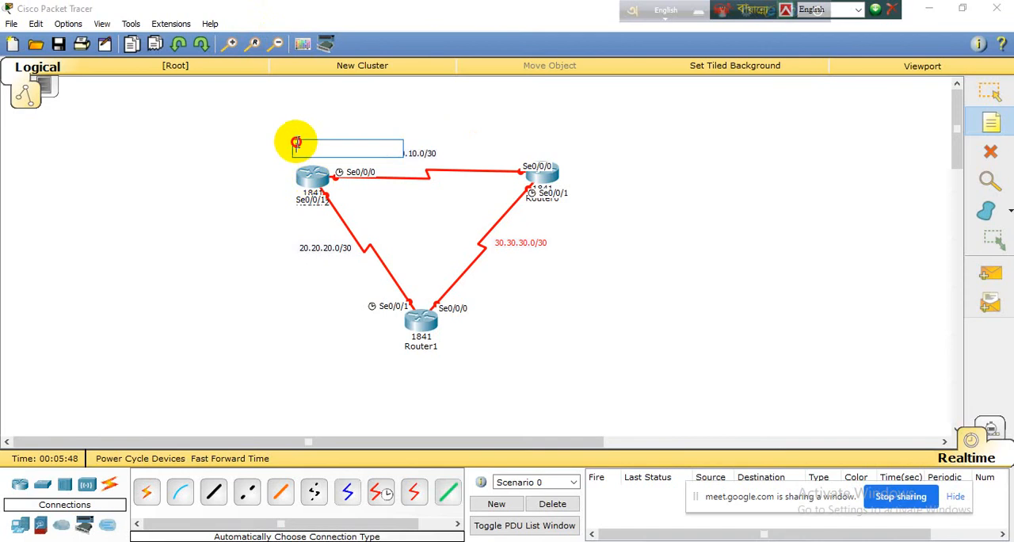
click(295, 143)
text(R1)
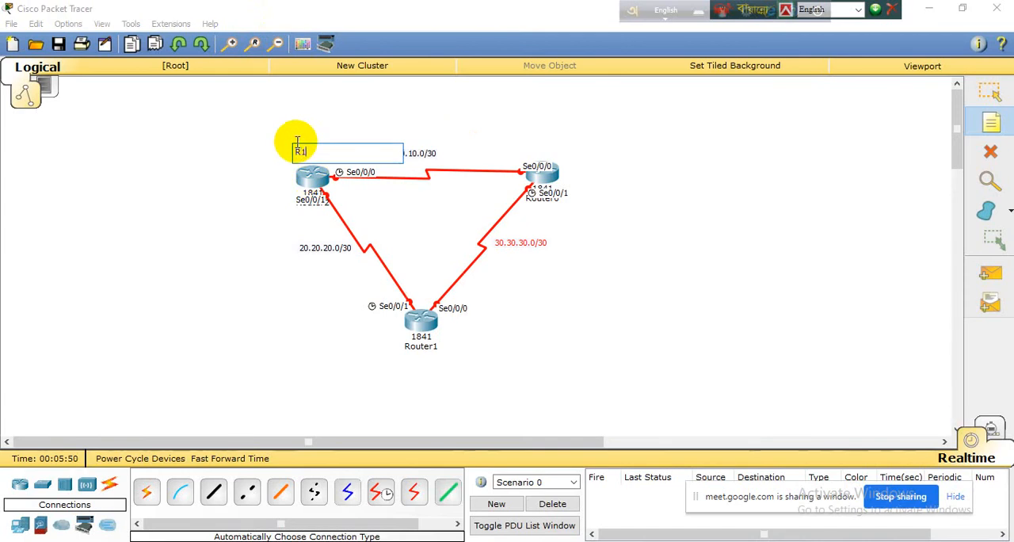
Step: Add the note R2 beside Router0 and the note R3 below Router1 as their labels
click(579, 176)
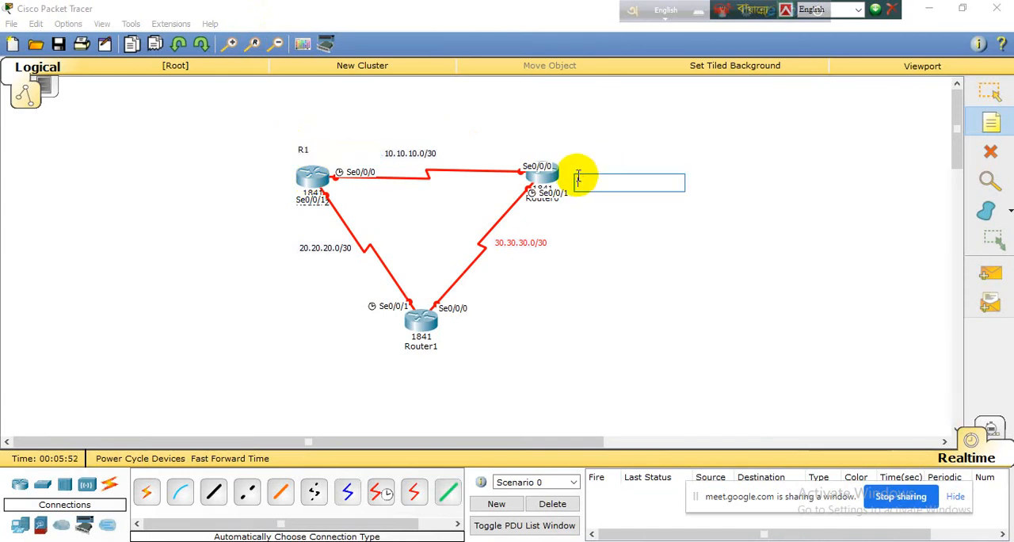
text(R)
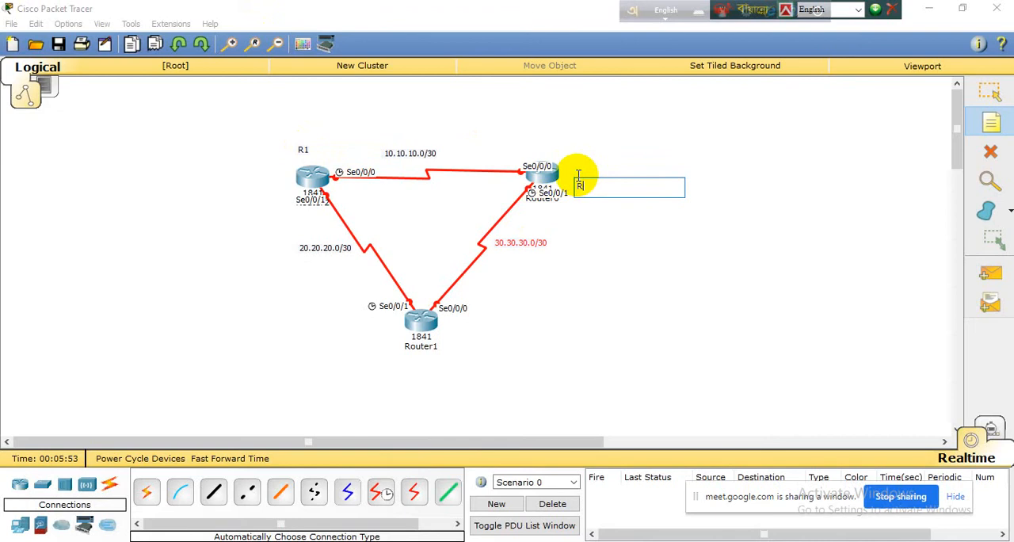
text(2)
click(422, 377)
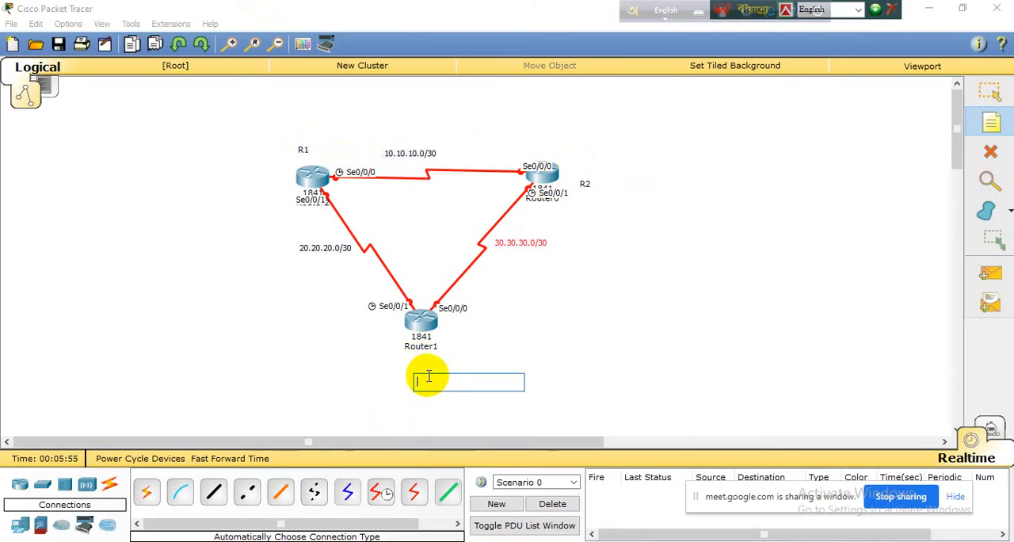
text(R3)
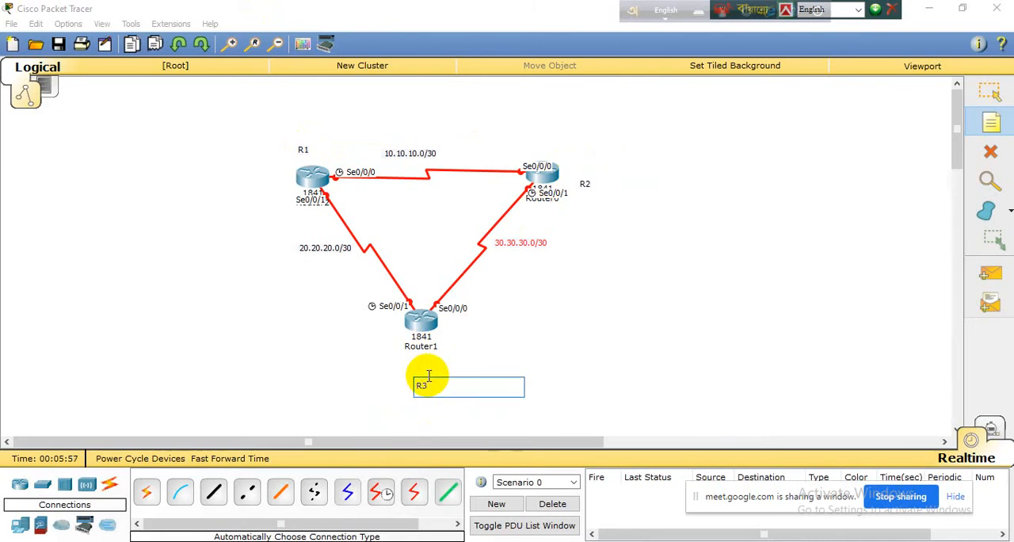
Step: Move the notes R2, R1 and R3 closer to Router0, Router2 and Router1 respectively
click(990, 91)
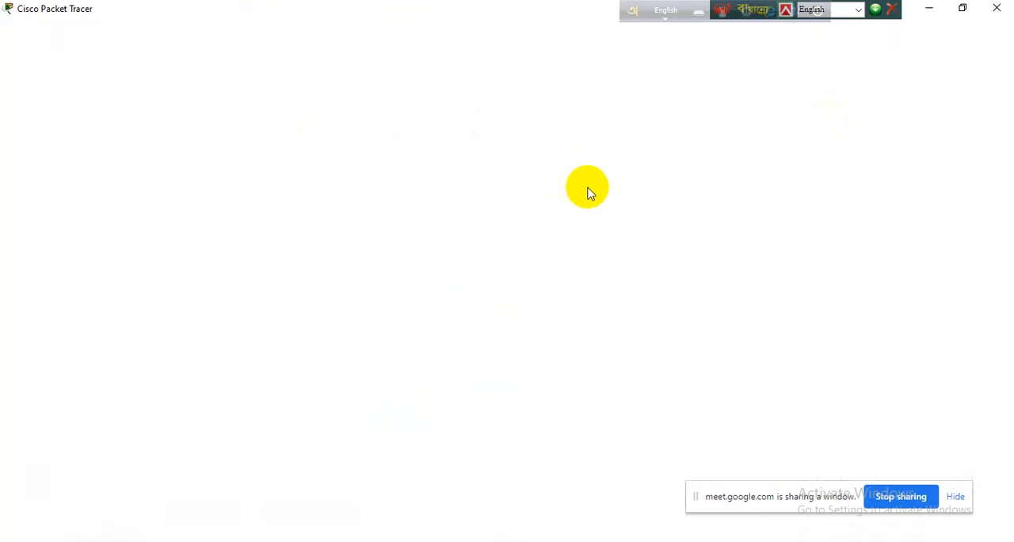
drag(587, 189, 568, 173)
drag(302, 151, 296, 172)
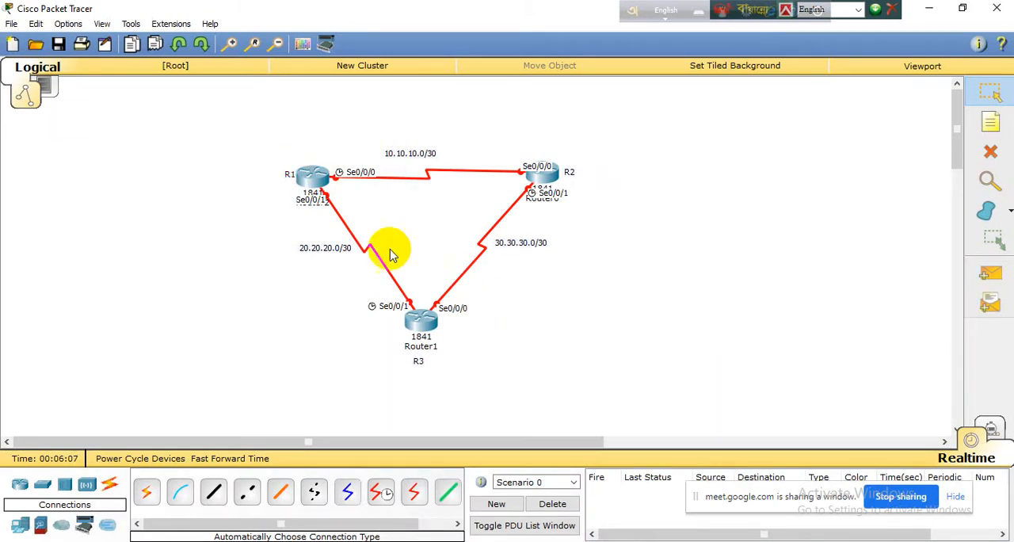
Step: Open the command line of Router2 (R1) and decline its initial configuration dialog with no
click(319, 181)
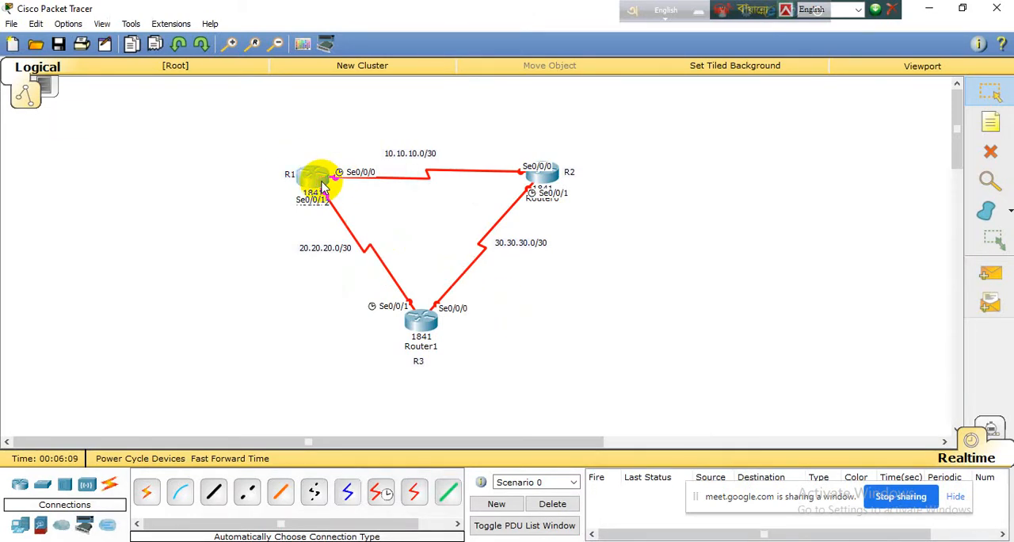
click(389, 119)
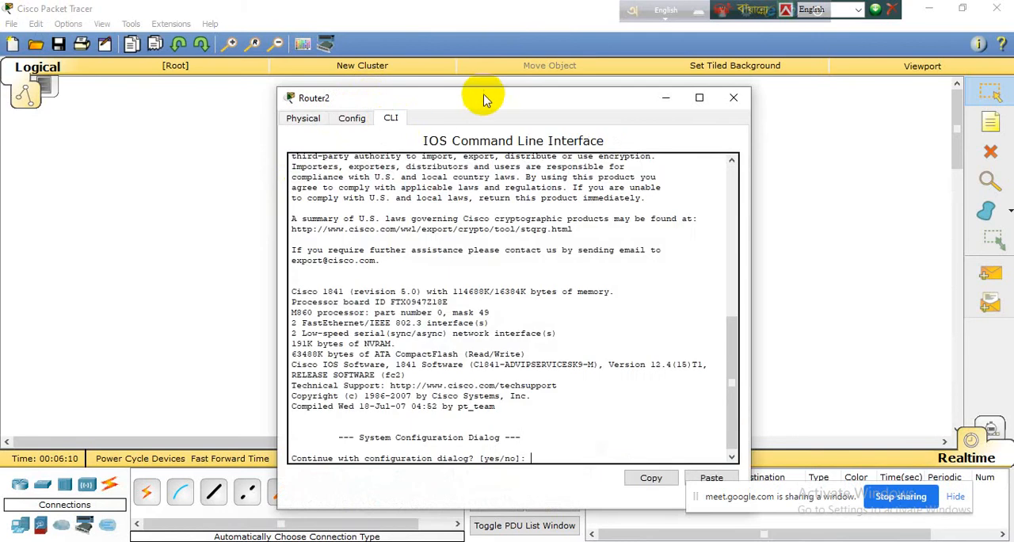
drag(482, 96, 698, 87)
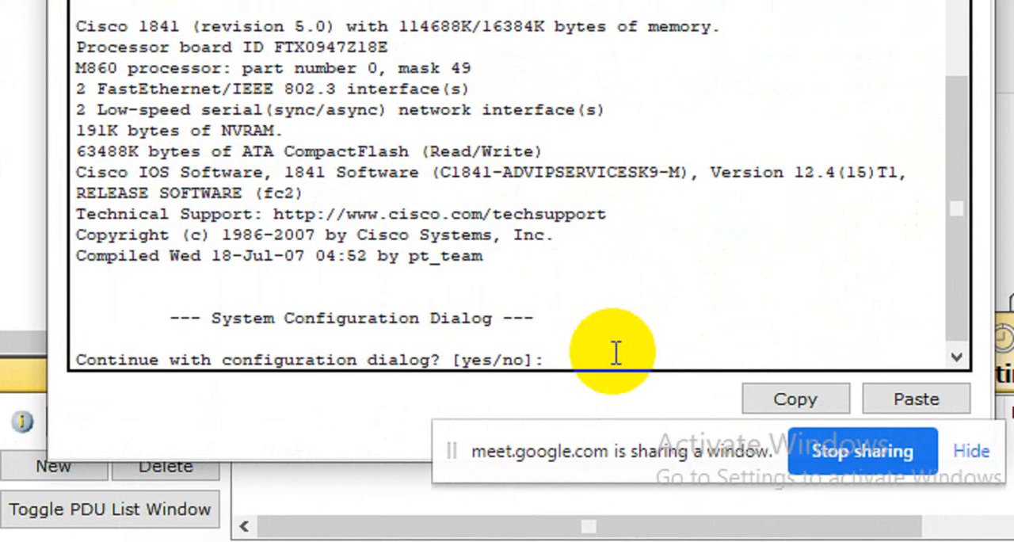
text(no)
key(Return)
key(Return)
key(Return)
key(Return)
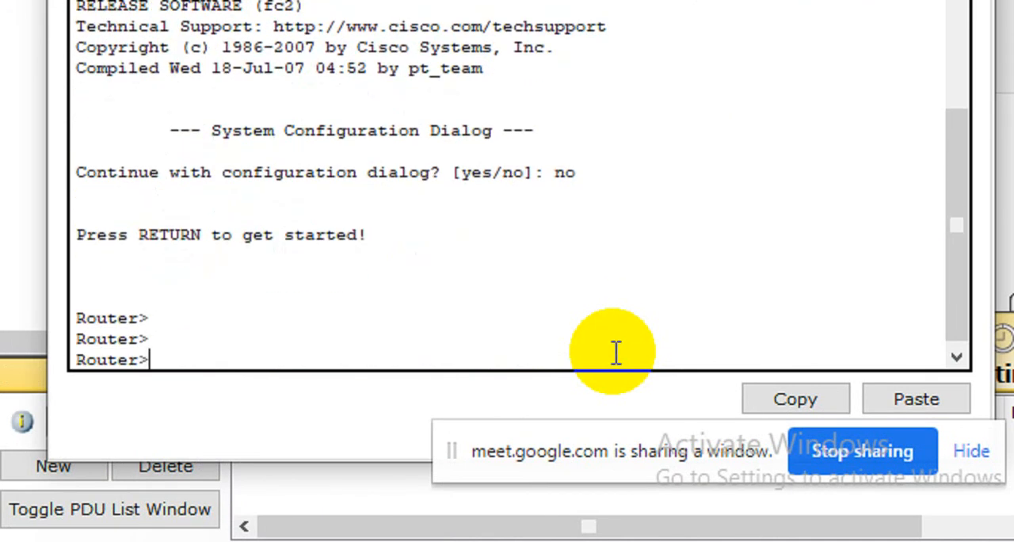
Step: Enter privileged EXEC mode on Router2 with the enable command
text(enn)
key(Tab)
key(BackSpace)
key(Tab)
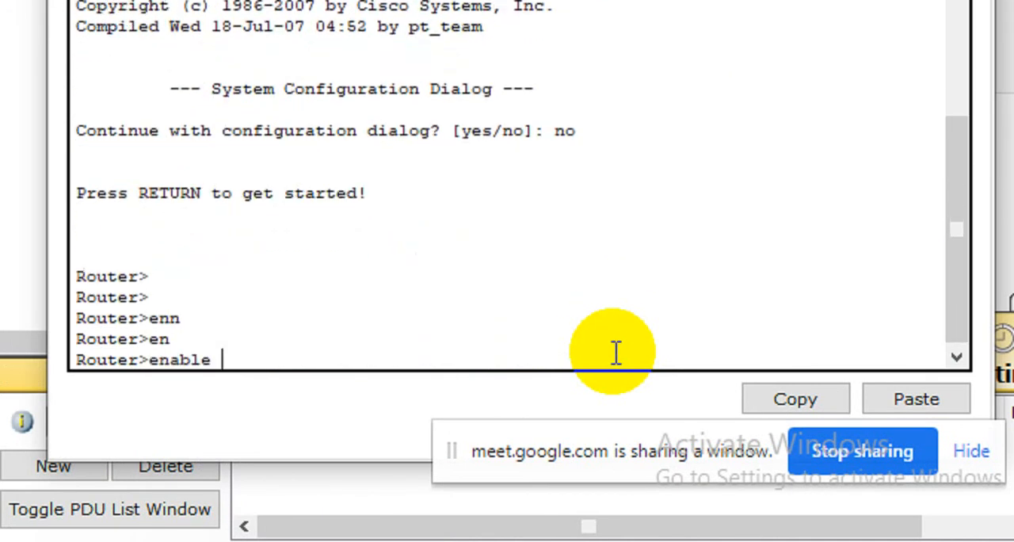
key(Return)
key(Return)
Step: Enter global configuration mode on Router2 with configure terminal
text(conf)
key(Tab)
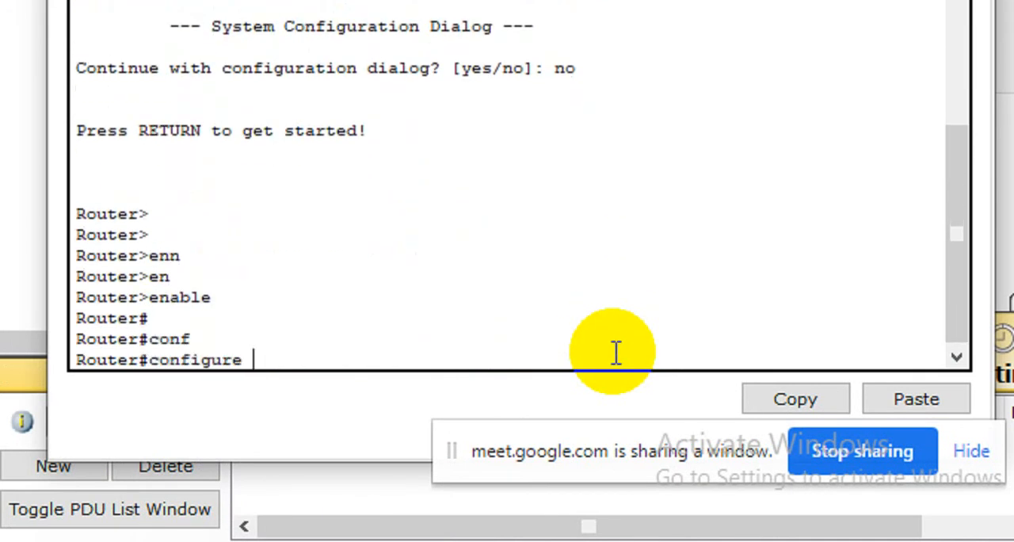
key(Tab)
text(terminal)
key(Return)
key(Return)
key(Return)
Step: Enter interface configuration mode for serial 0/0/0 on Router2
text(inter)
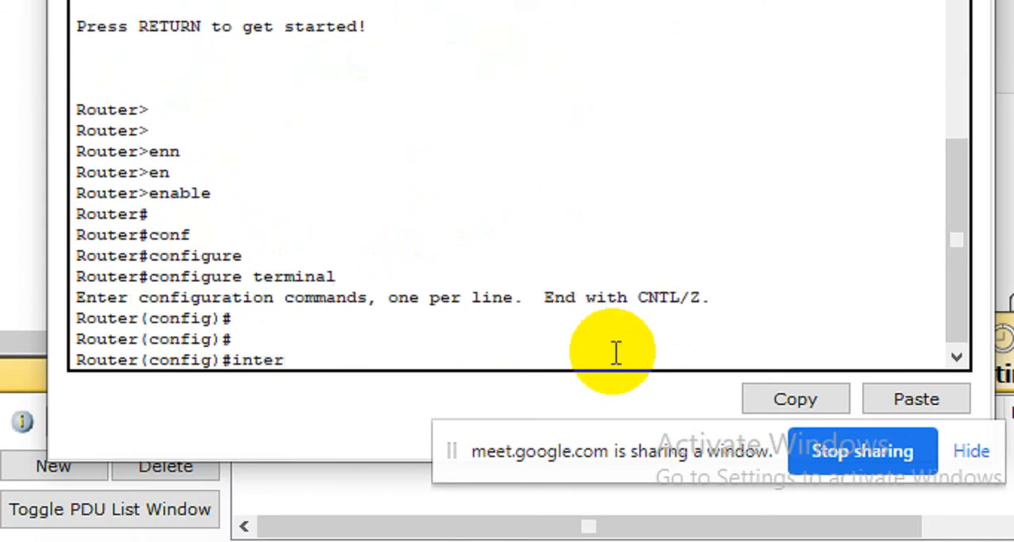
key(Tab)
text(se)
key(Tab)
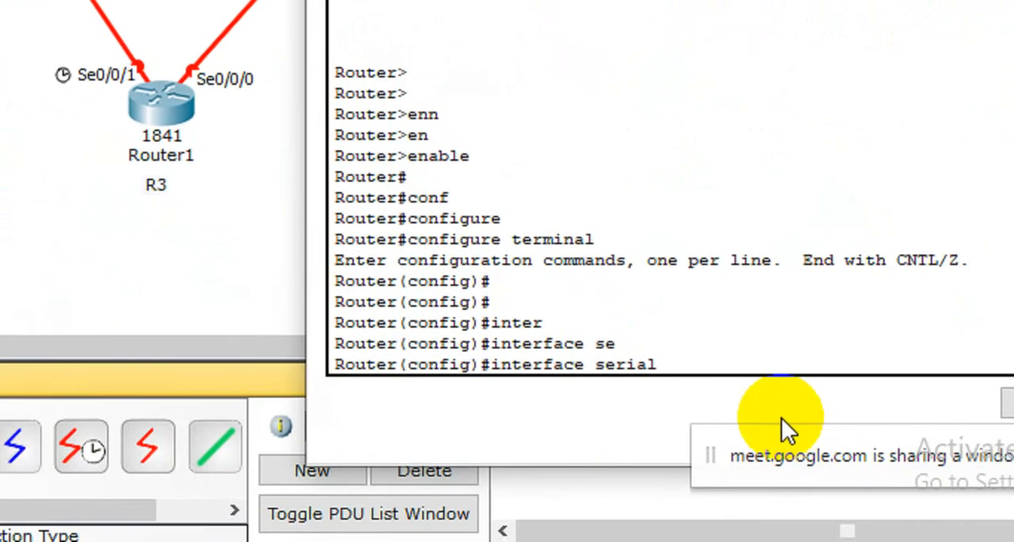
text(0/0/0)
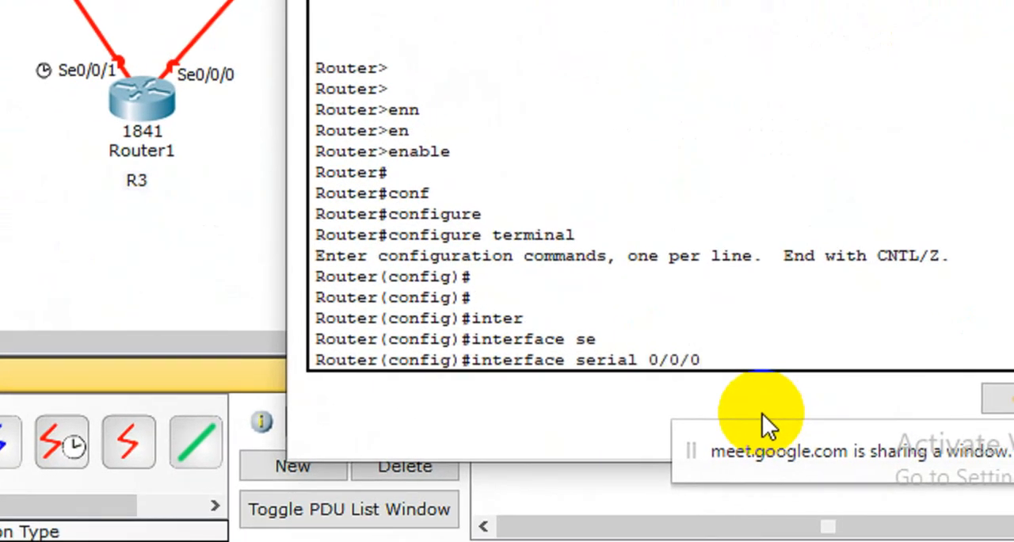
key(Return)
Step: Assign IP address 10.10.10.1 with mask 255.255.255.0 to Router2's serial 0/0/0 interface
text(i)
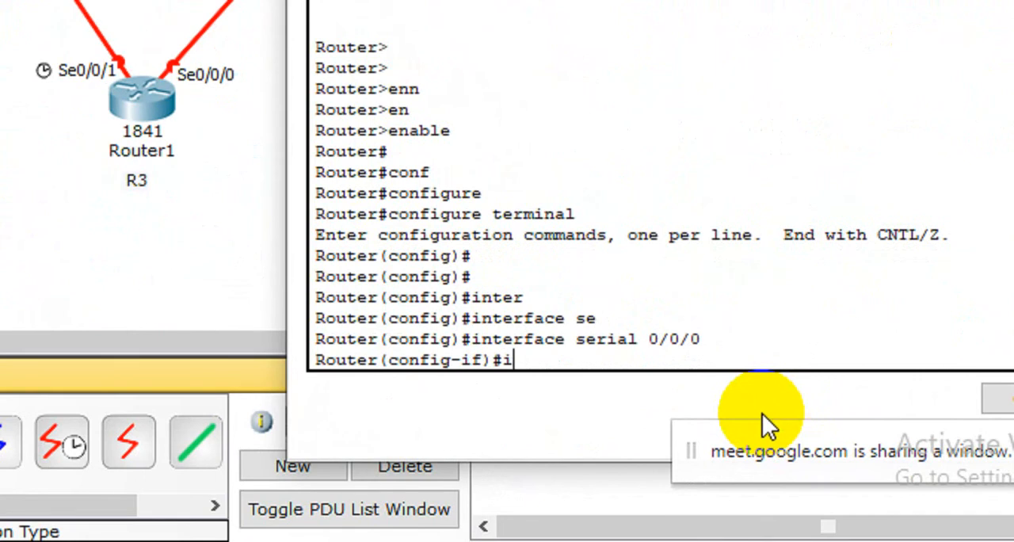
text(p add)
key(Tab)
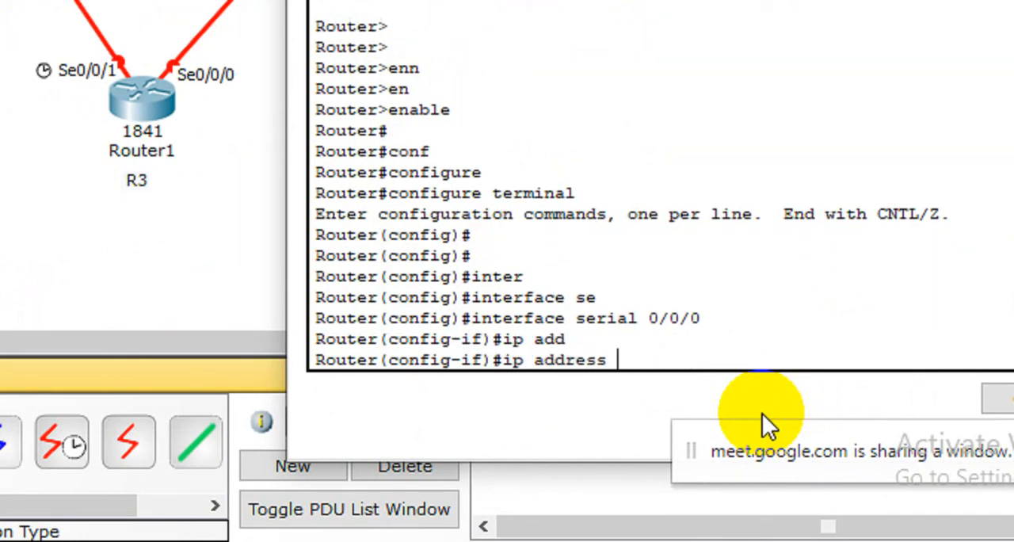
text(10.10.10)
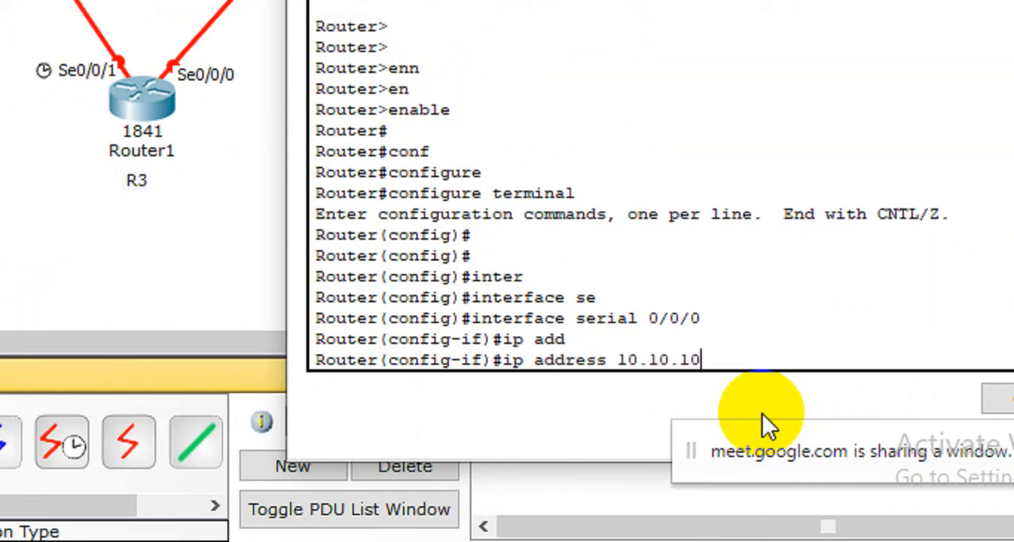
text(.1 255.255)
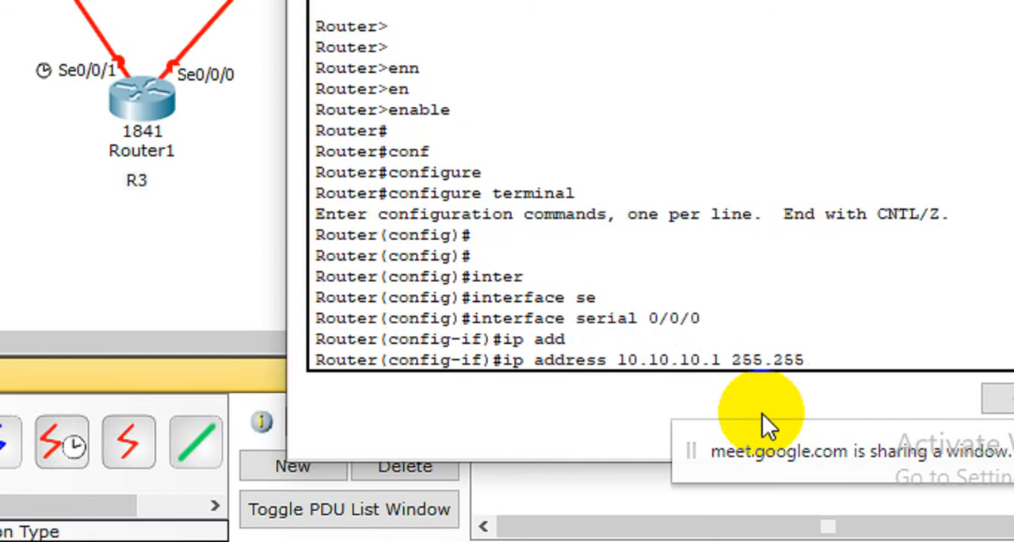
text(.255.0)
key(Return)
Step: Save the configuration with do wr and enable the serial 0/0/0 interface with no shutdown
text(do wr)
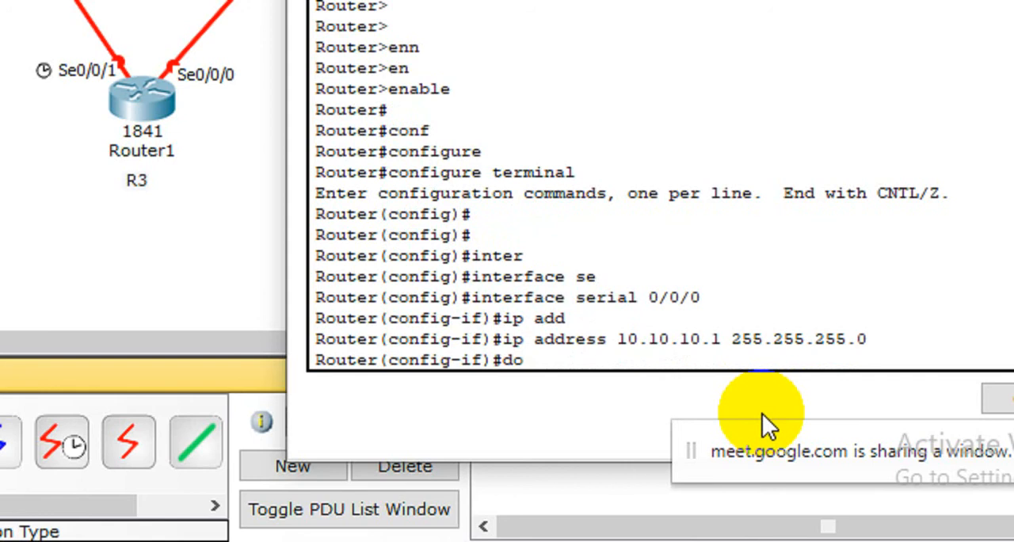
key(Return)
key(Return)
text(no s)
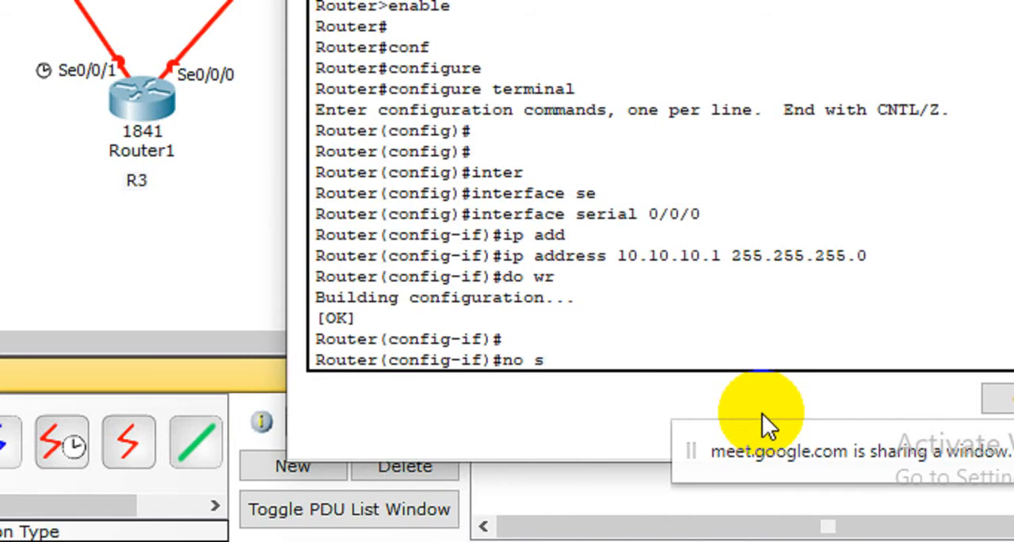
text(hu)
key(Tab)
key(Return)
key(Return)
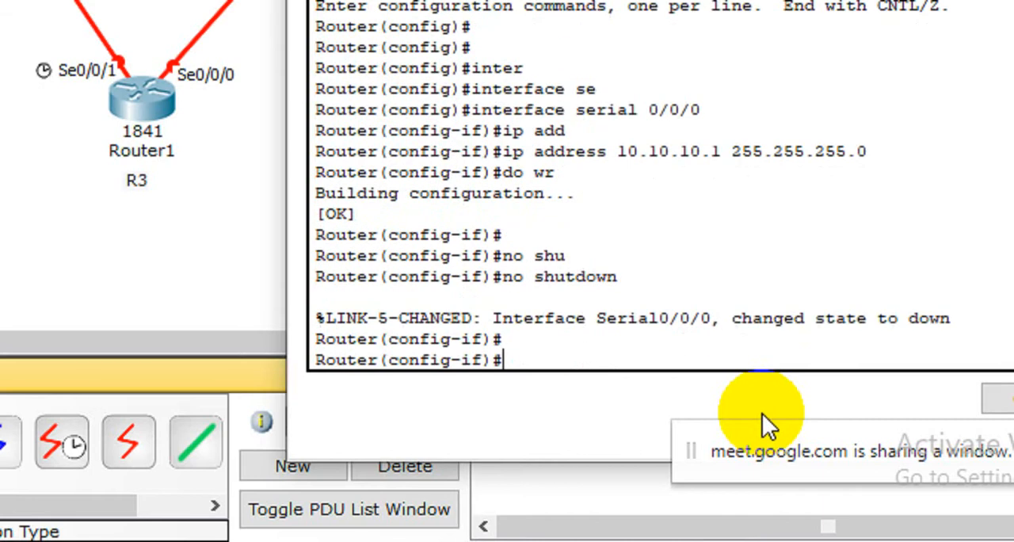
Step: Exit serial 0/0/0 to global configuration mode and return from the topology to Router2's command line
text(exit)
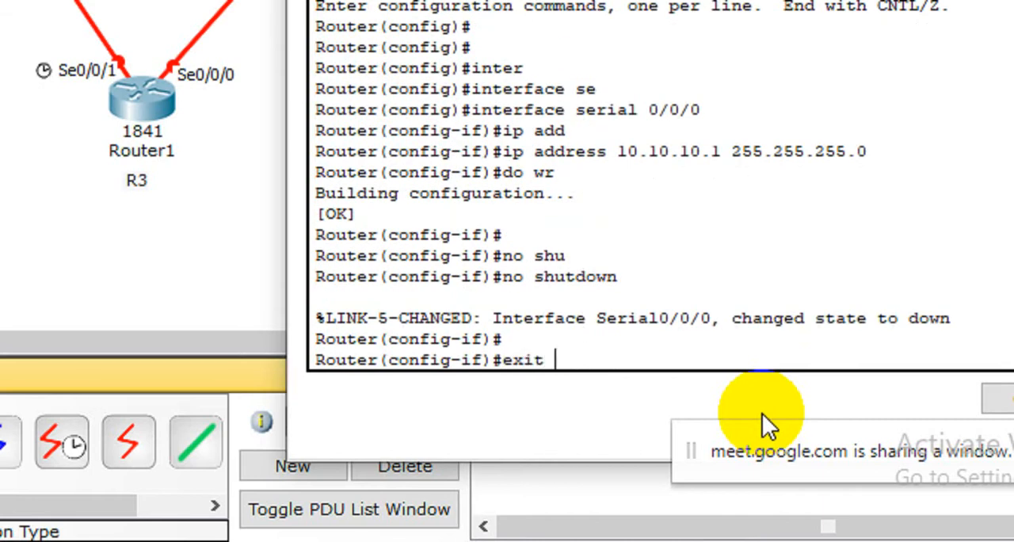
key(Return)
key(Return)
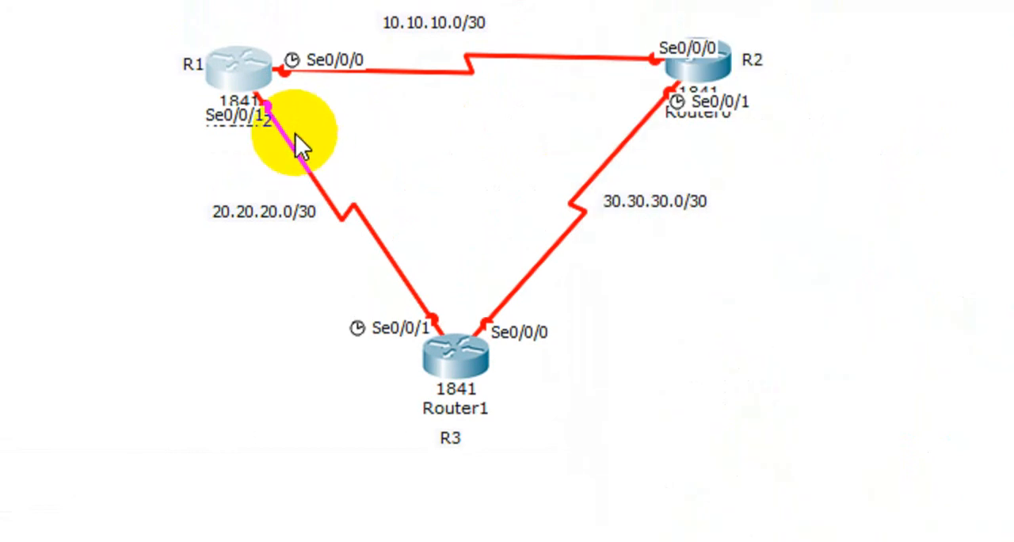
mouse_move(240, 79)
mouse_down()
mouse_move(216, 85)
mouse_move(237, 95)
mouse_move(241, 87)
mouse_up()
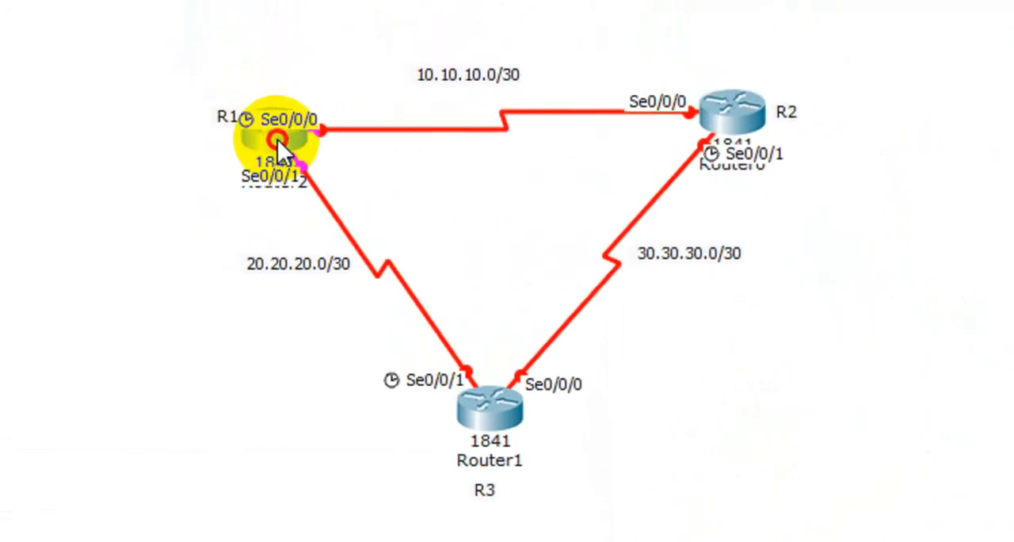
drag(278, 141, 290, 139)
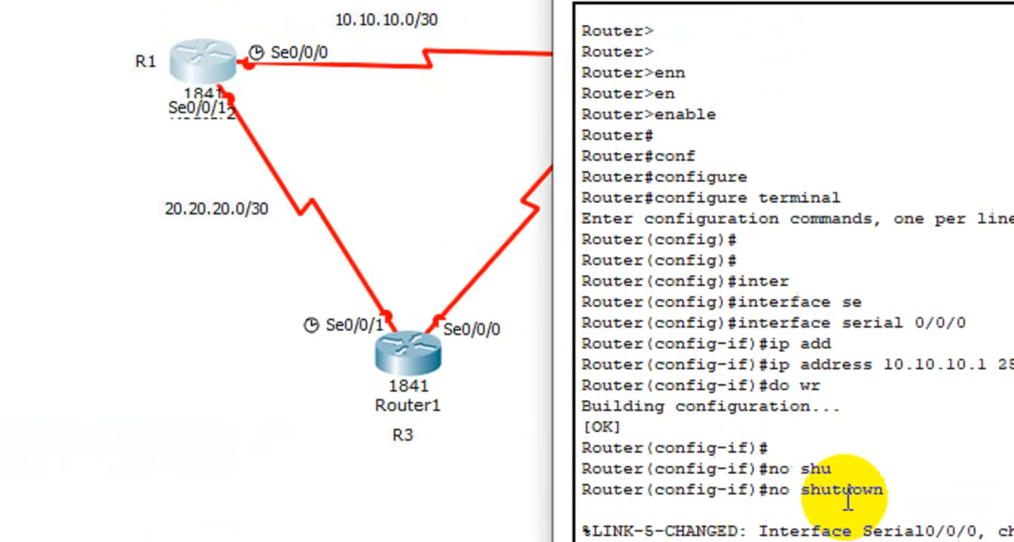
key(Return)
text(exit)
key(Return)
key(Return)
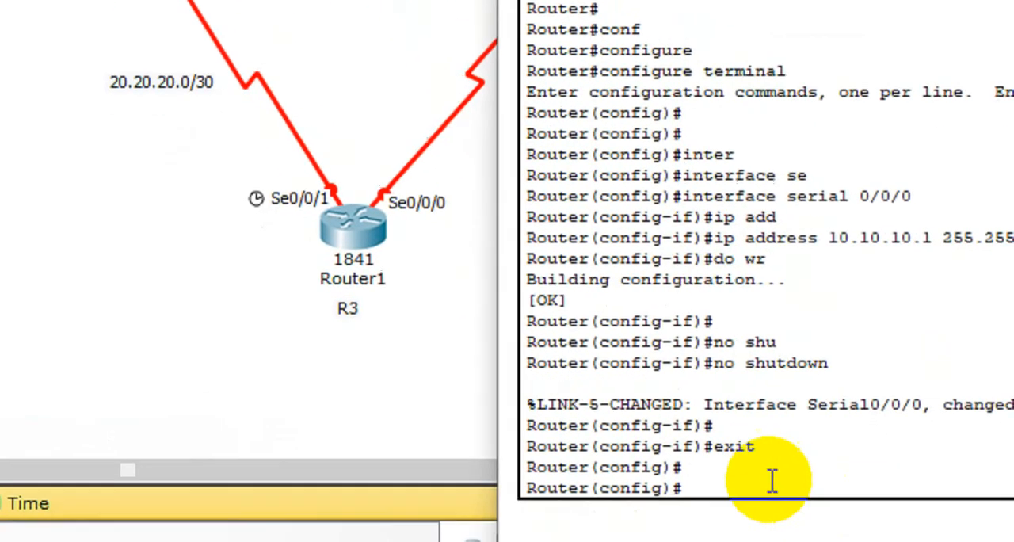
Step: Enter interface configuration mode for serial 0/0/1 on Router2
text(in)
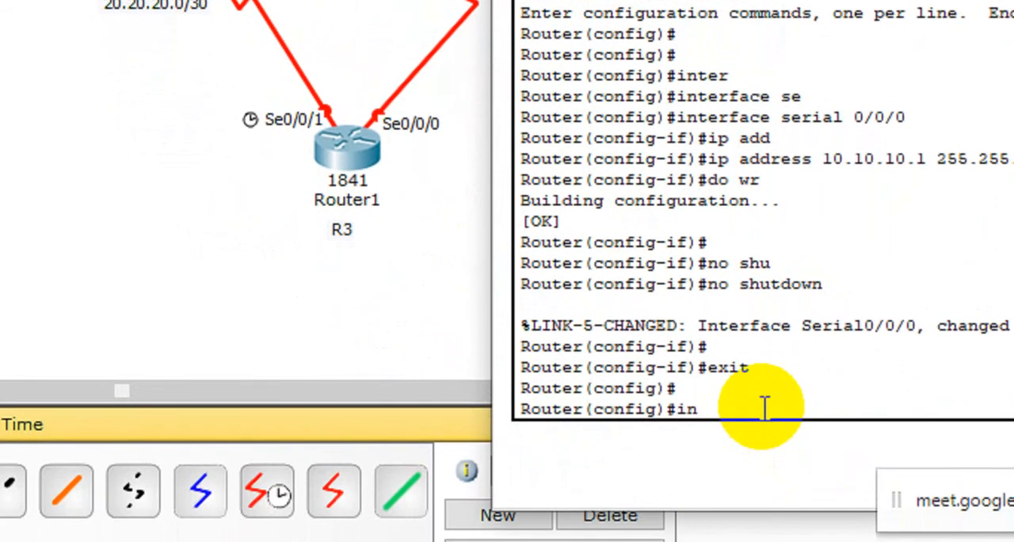
text(ter)
key(Tab)
text(se)
key(Tab)
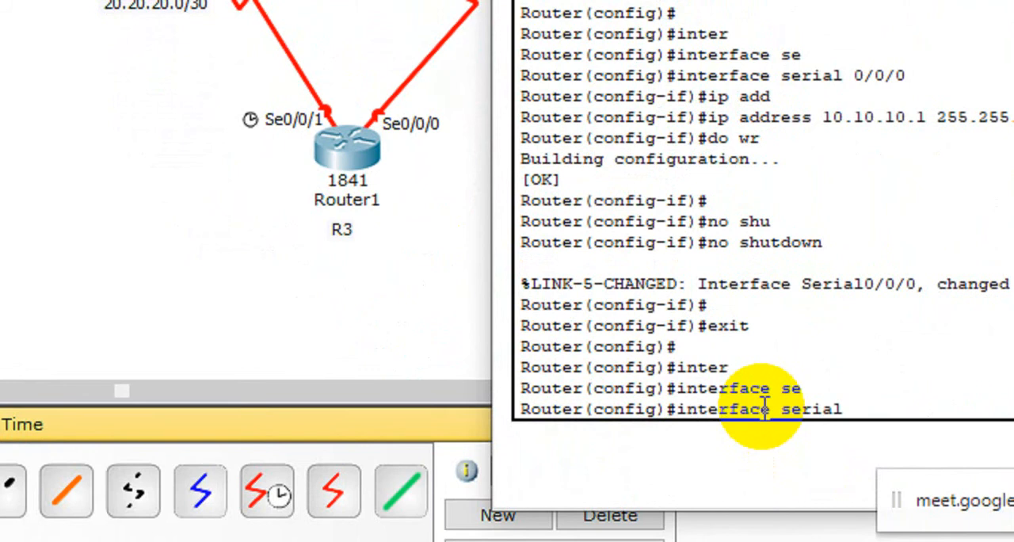
text(0/0/1)
key(Return)
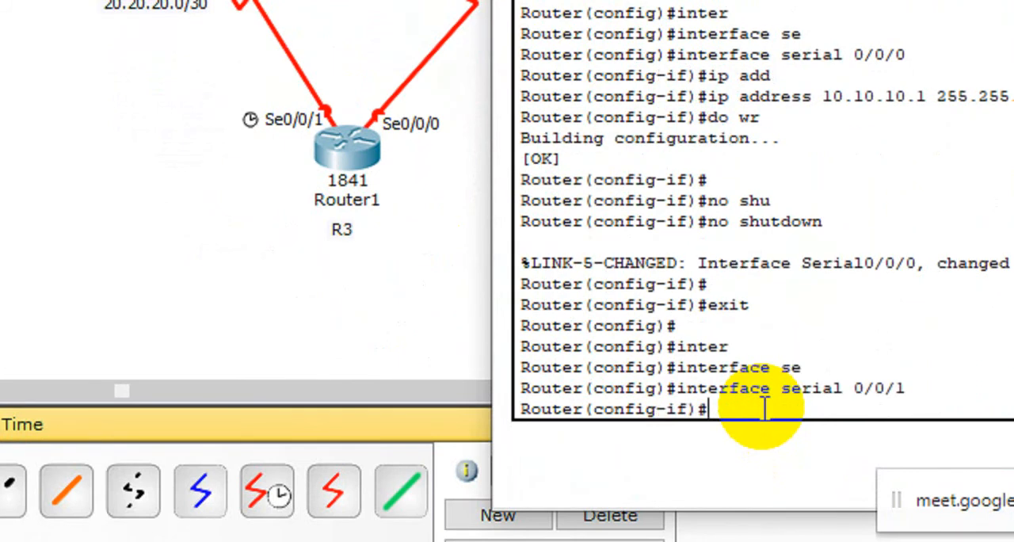
Step: Assign IP address 20.20.20.2 and its subnet mask to Router2's serial 0/0/1 interface
text(ip add)
key(Tab)
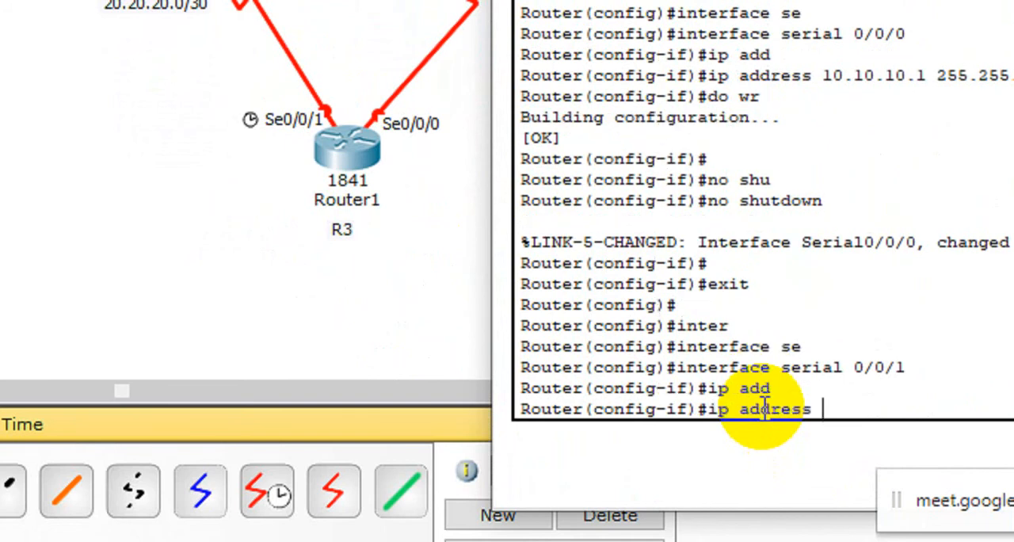
text(20.20.20.)
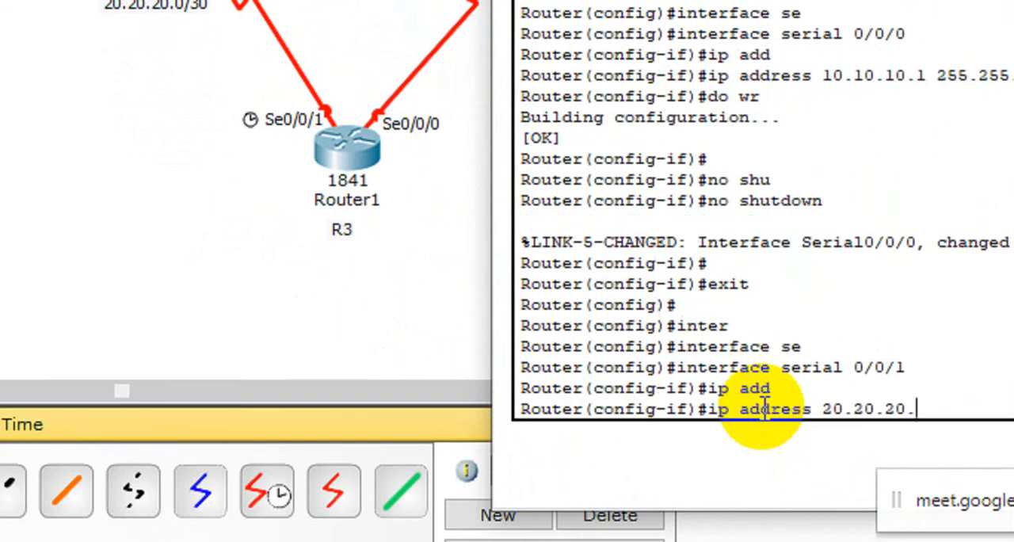
text(2 255.255.25)
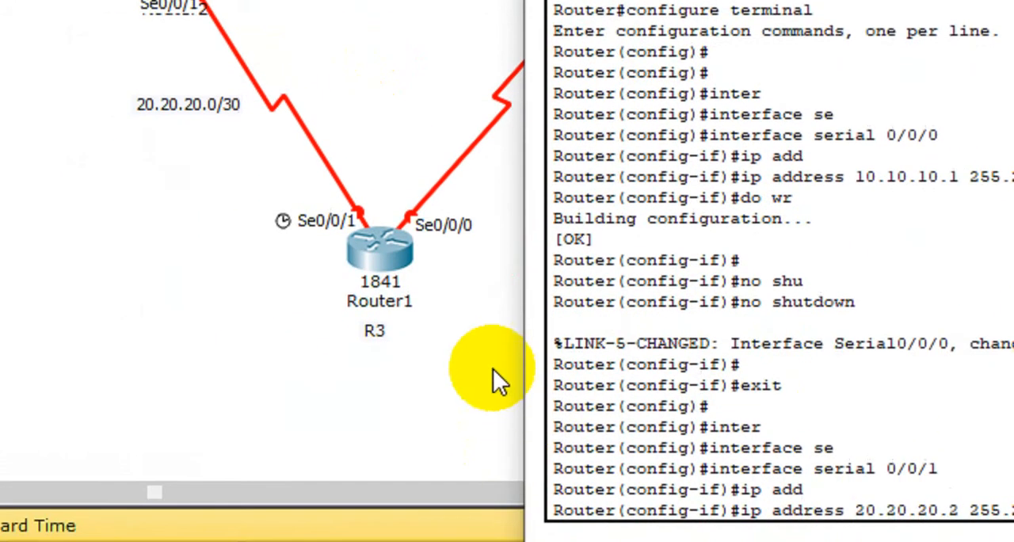
key(Return)
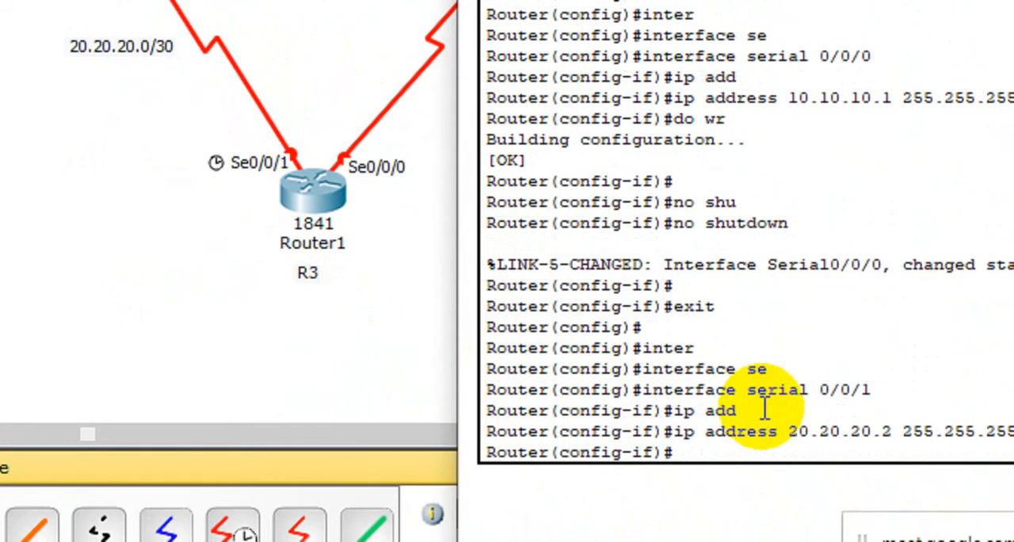
Step: Save the configuration with do wr and enable Router2's serial 0/0/1 interface with no shutdown
text(do wr)
key(Return)
text(no s)
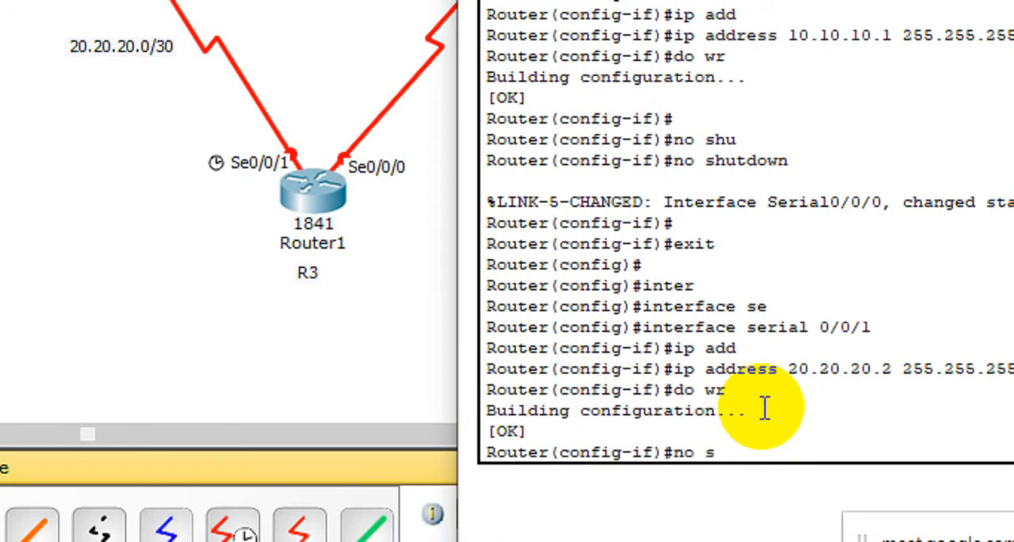
text(hut)
key(Tab)
key(Return)
key(Return)
Step: Exit serial 0/0/1 to global configuration mode and close Router2's window
text(ex)
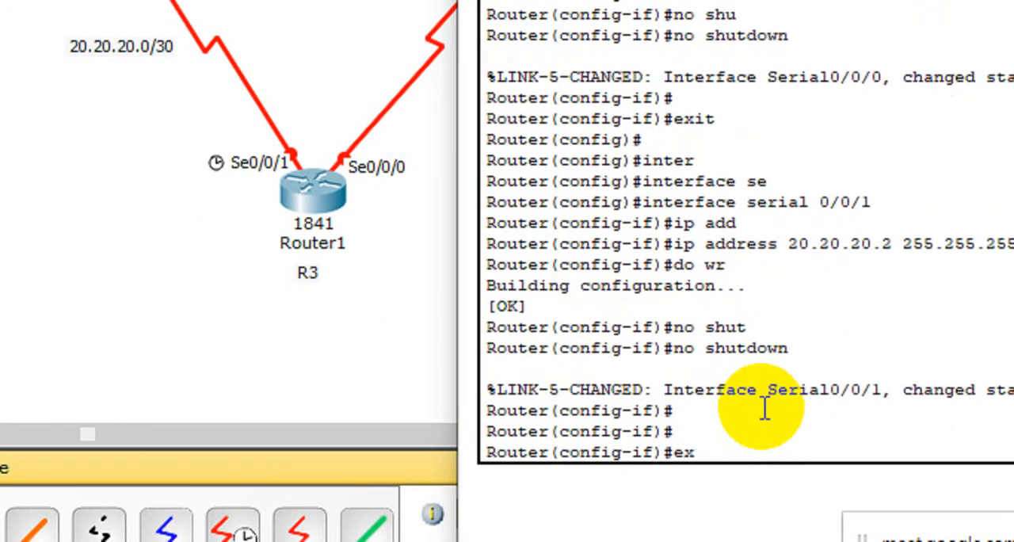
text(it)
key(Return)
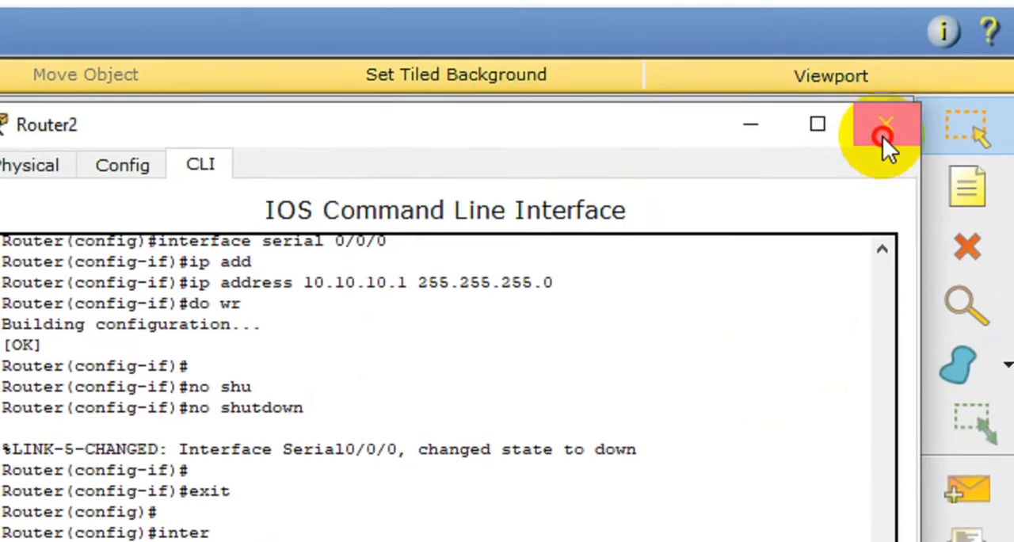
click(882, 137)
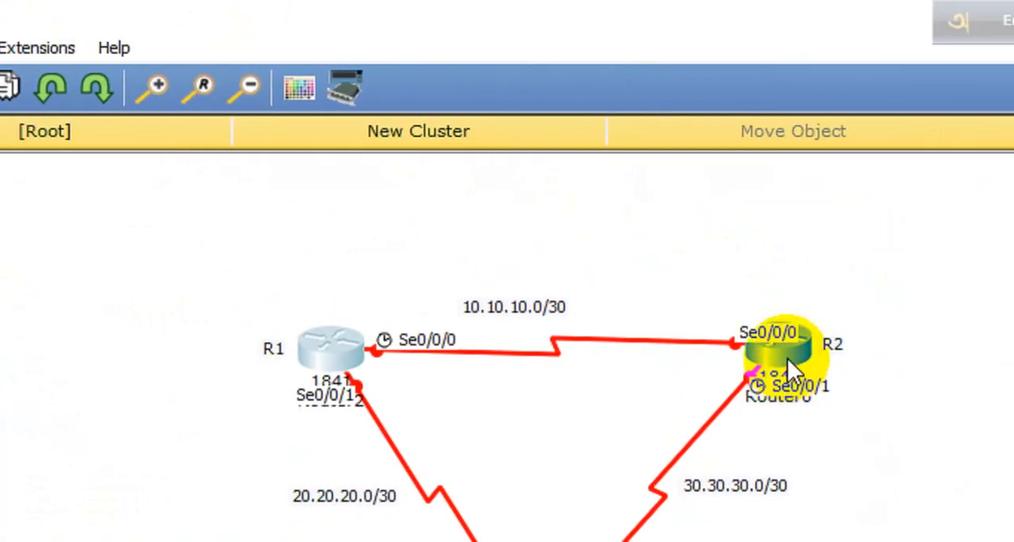
Step: Open Router0's command line and answer no to the initial configuration dialog
click(784, 360)
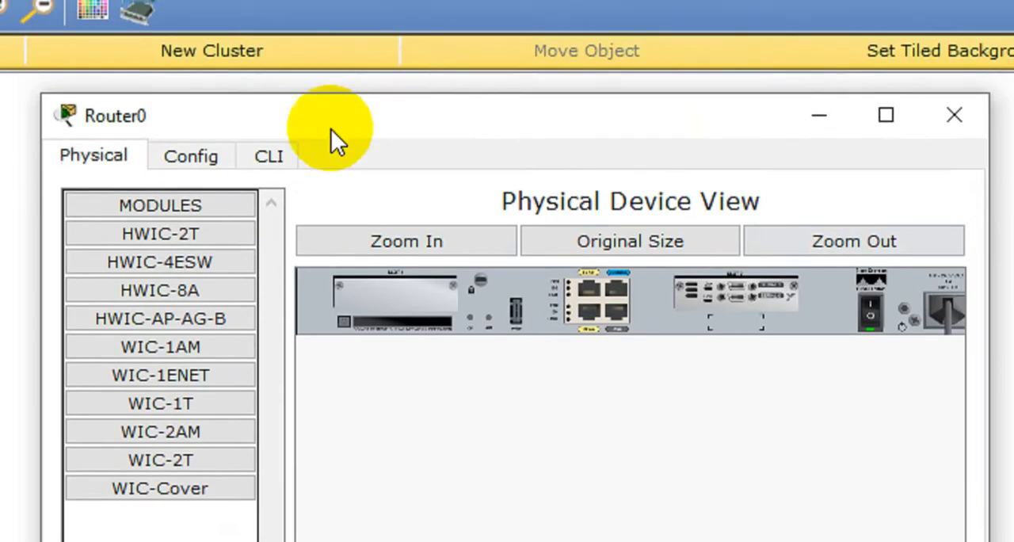
click(446, 83)
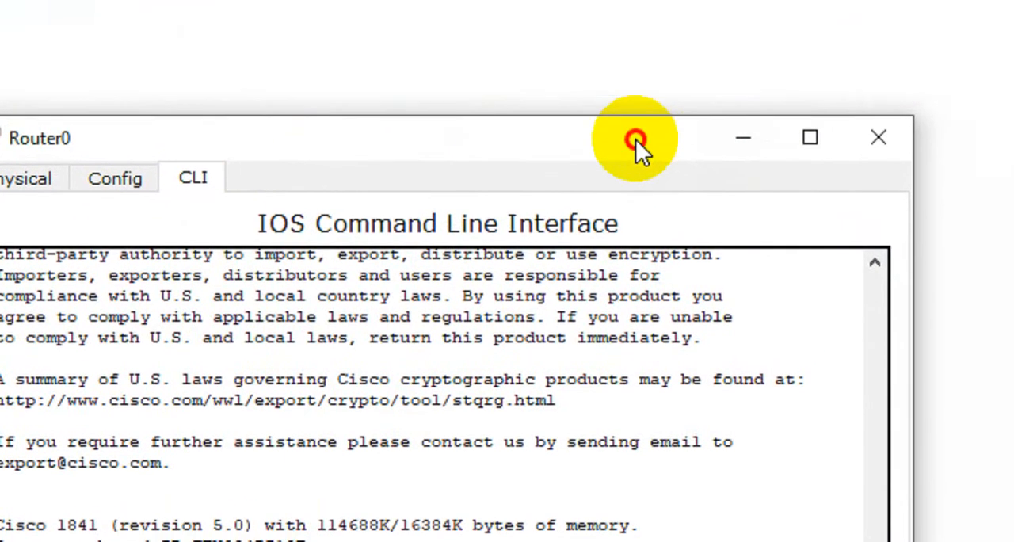
drag(774, 117, 850, 156)
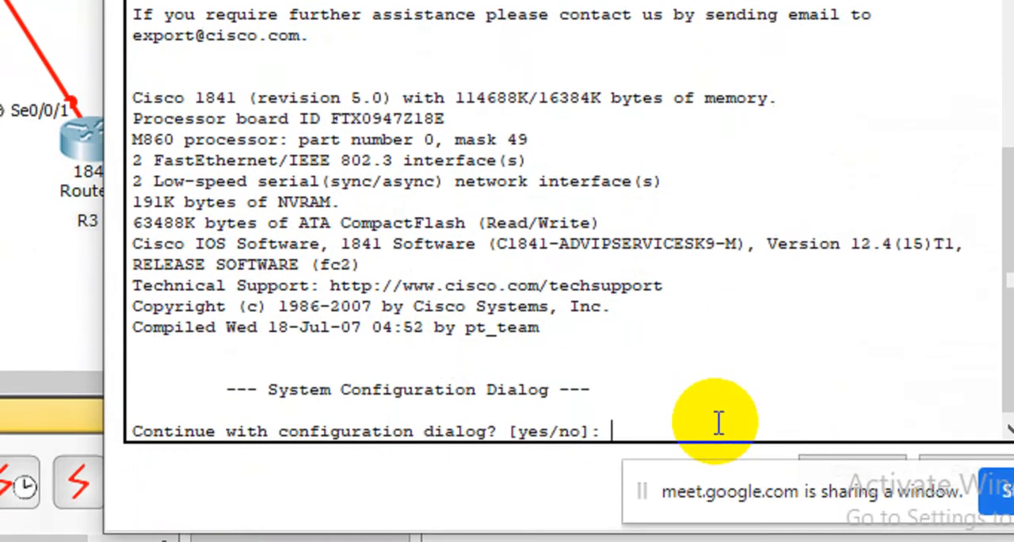
text(no)
key(Return)
Step: Enter privileged mode with enable and global configuration mode with configure terminal on Router0
key(Return)
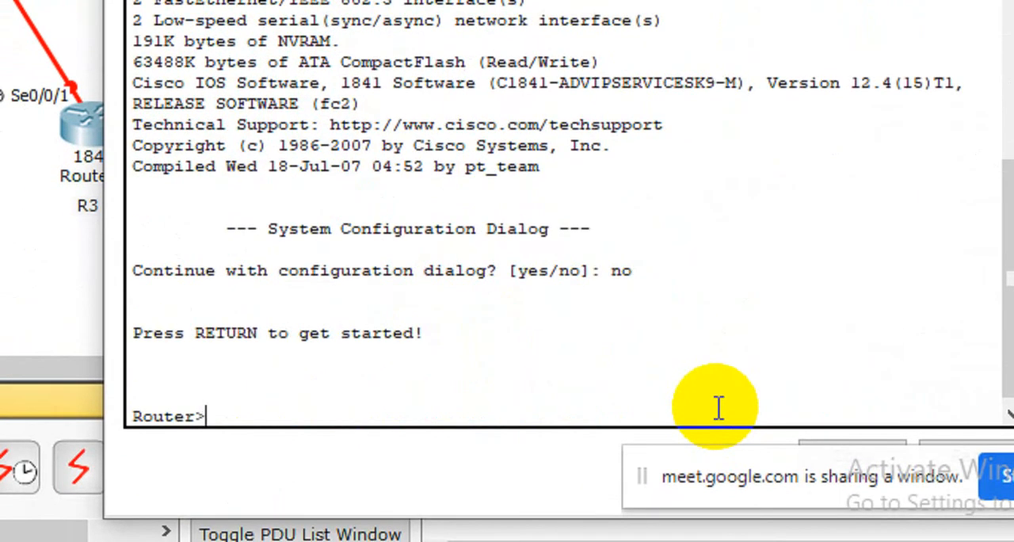
text(en)
key(Tab)
key(Return)
key(Return)
text(conf)
key(Tab)
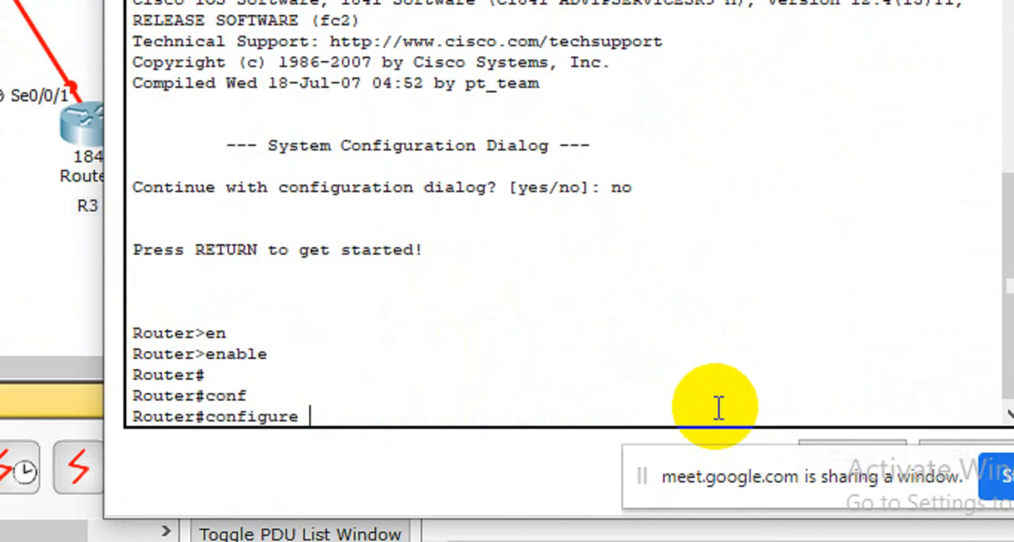
text(terminal)
key(Return)
key(Return)
key(Return)
Step: Enter interface configuration mode for serial 0/0/0 on Router0
text(inte)
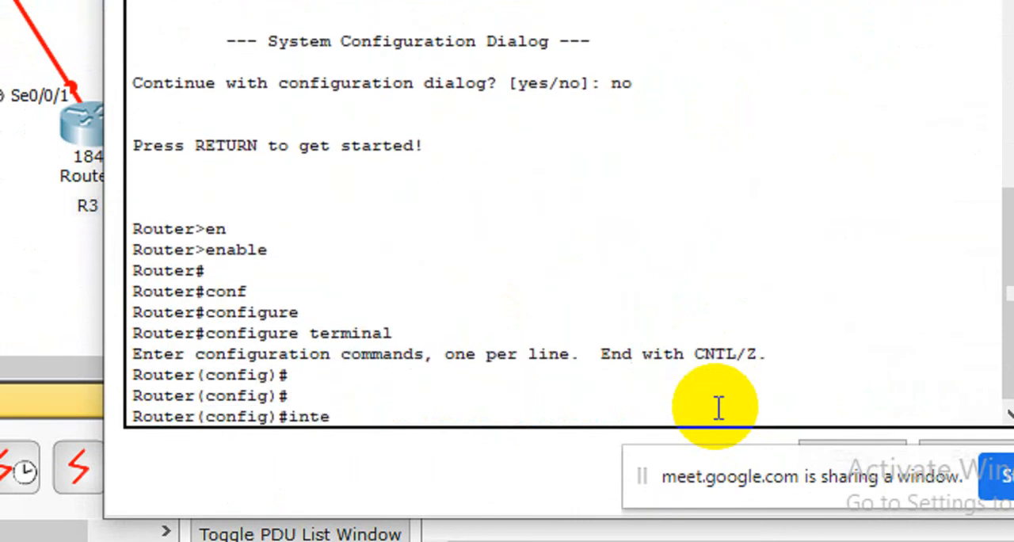
text(rq)
key(BackSpace)
key(Tab)
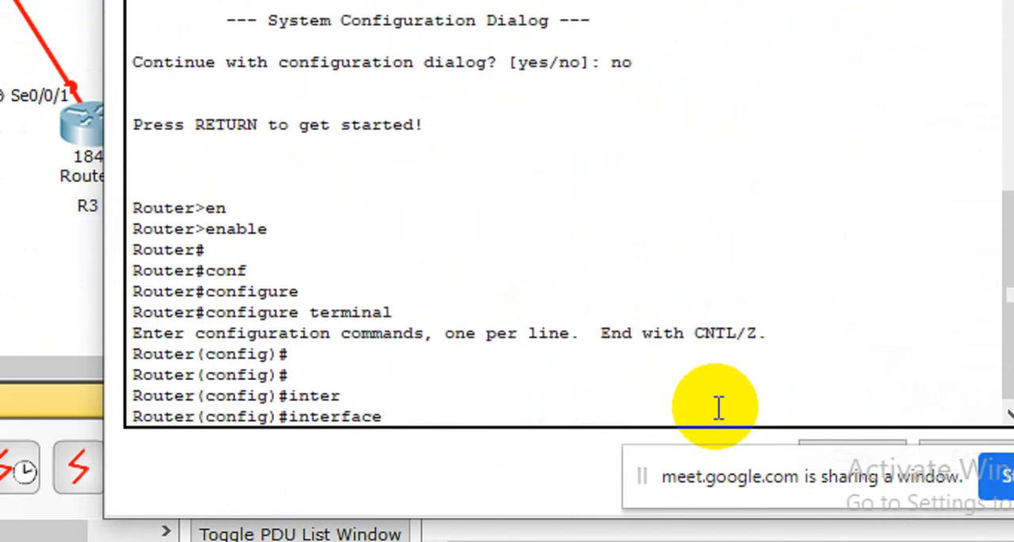
text(se)
key(Tab)
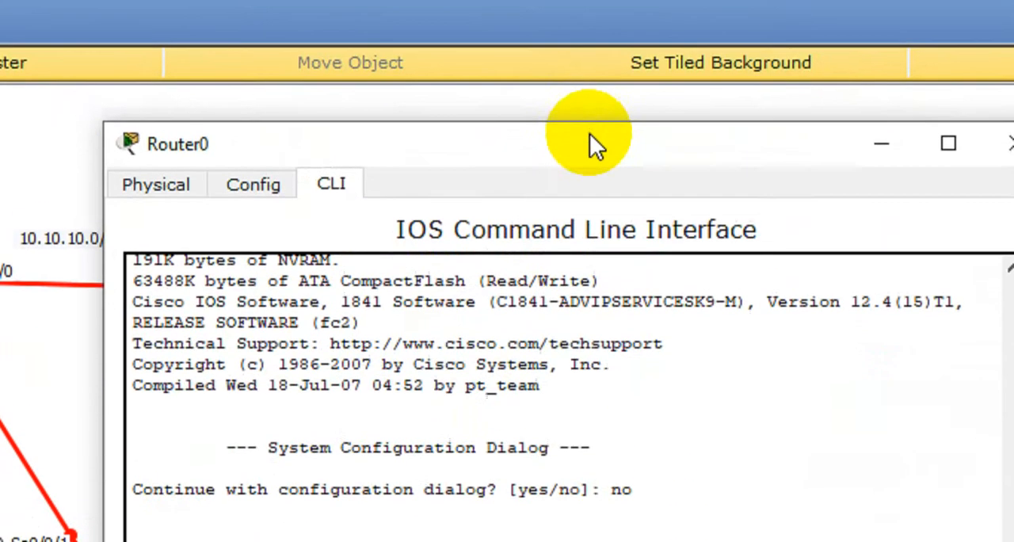
drag(593, 117, 881, 185)
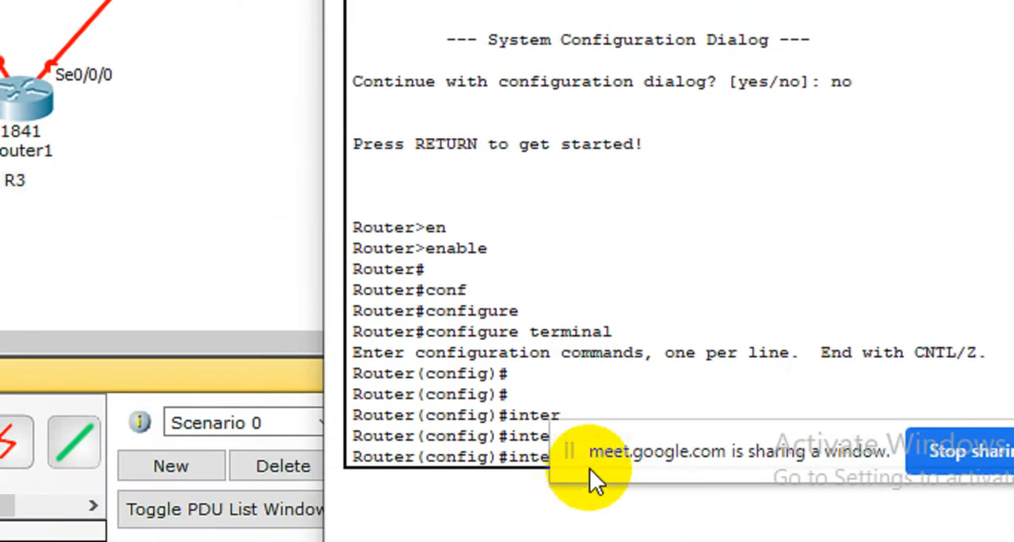
drag(721, 438, 660, 540)
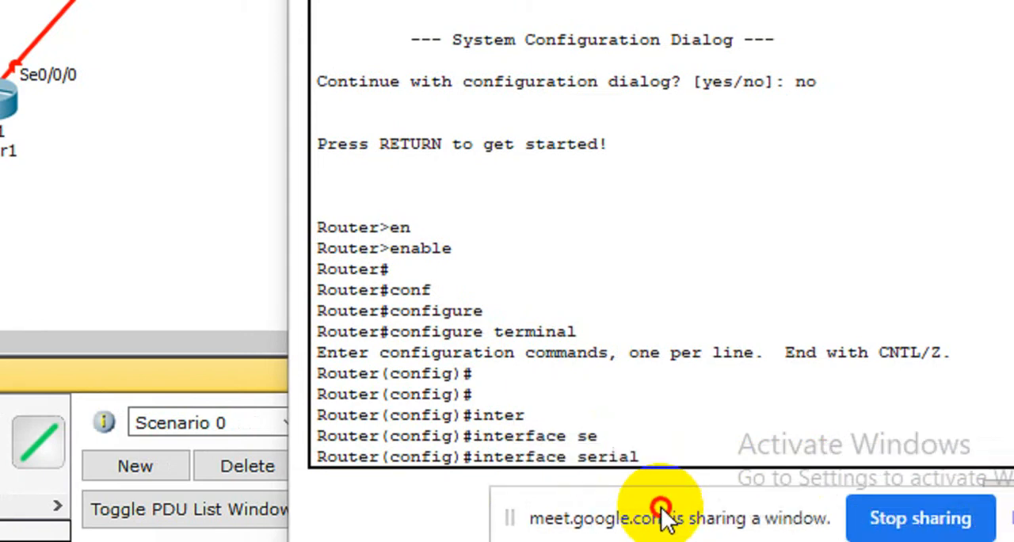
click(659, 457)
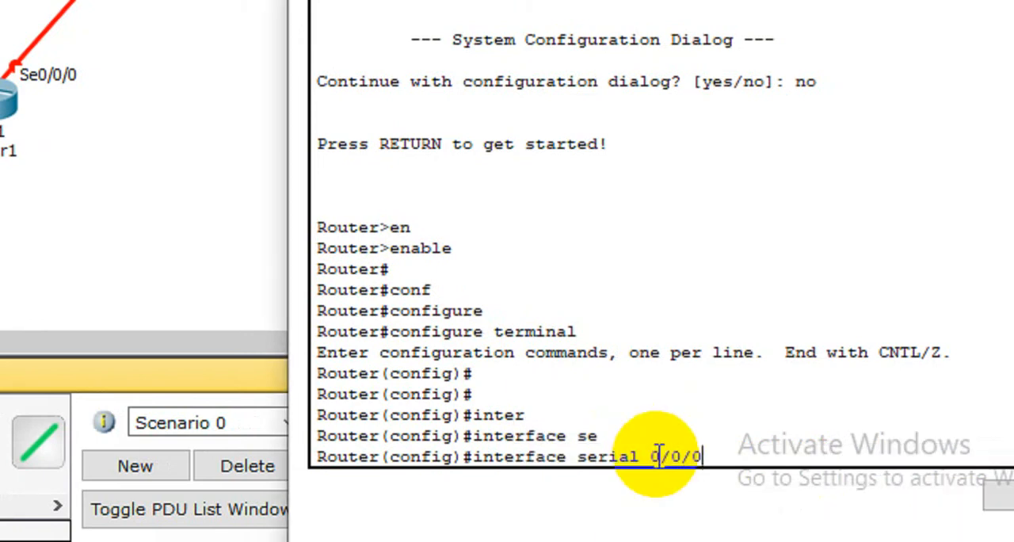
text(0/0/0/)
key(Return)
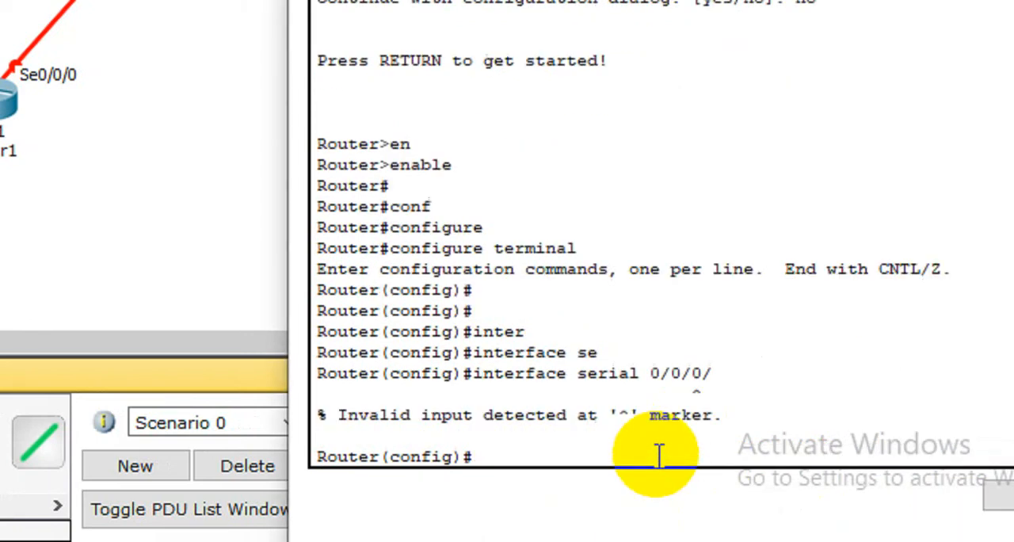
key(Up)
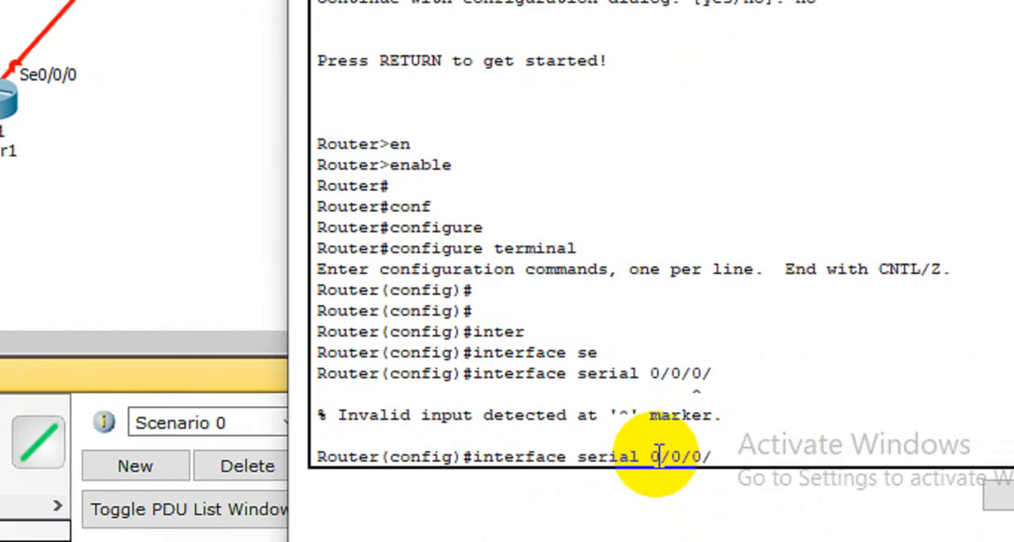
key(Return)
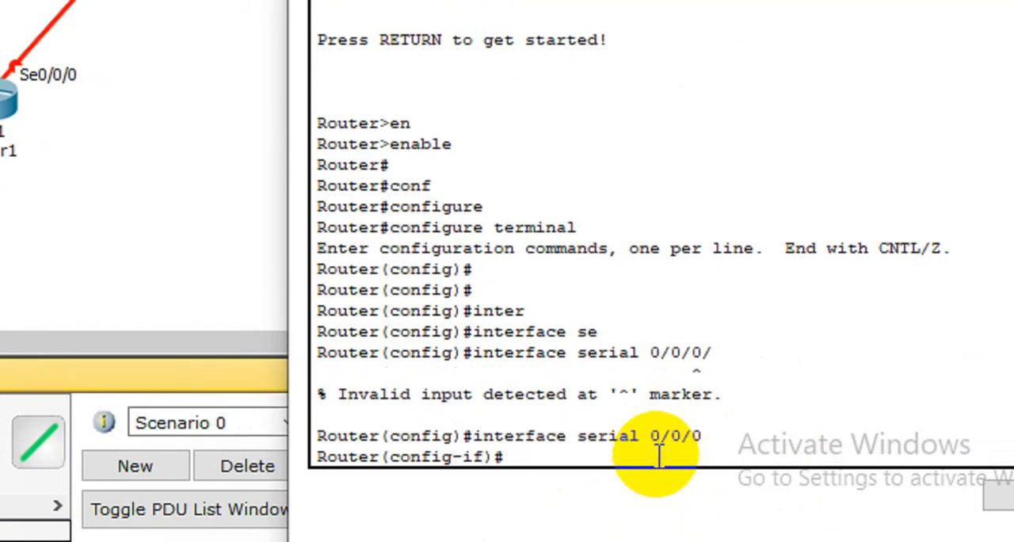
Step: Assign IP address 10.10.10.2 with subnet mask 255.255.255.0 to Router0's serial 0/0/0 interface
text(ip add)
key(Tab)
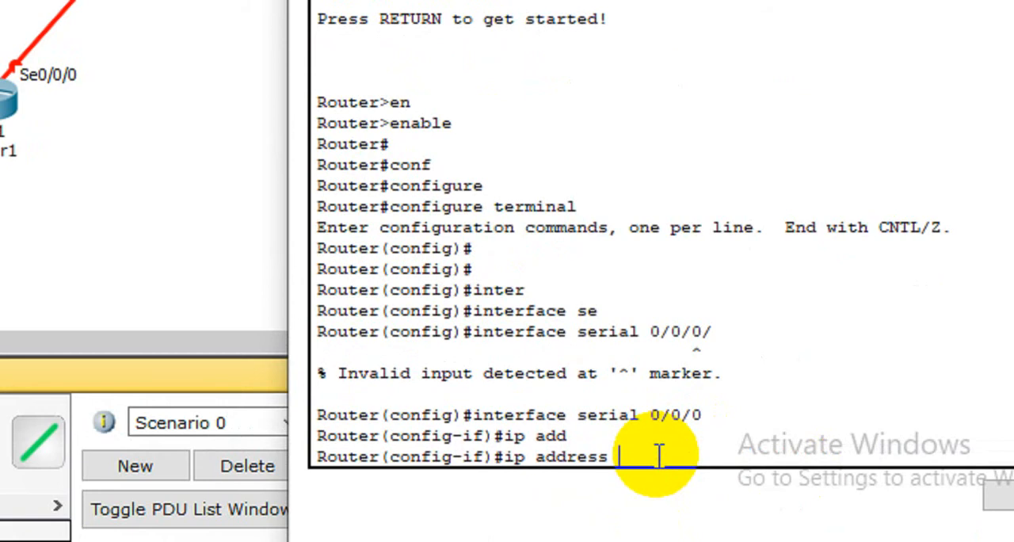
text(10.10.10)
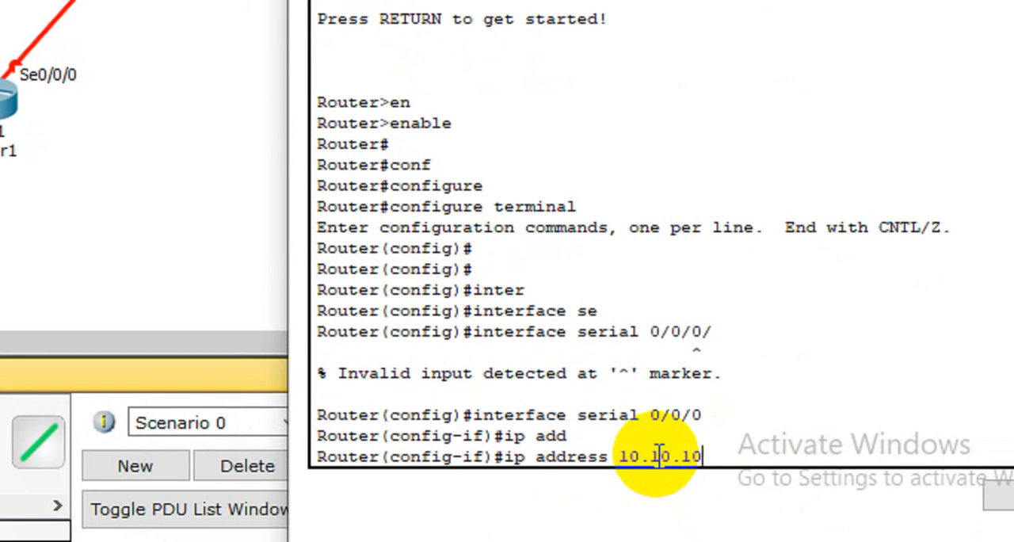
text(.2 255.255.)
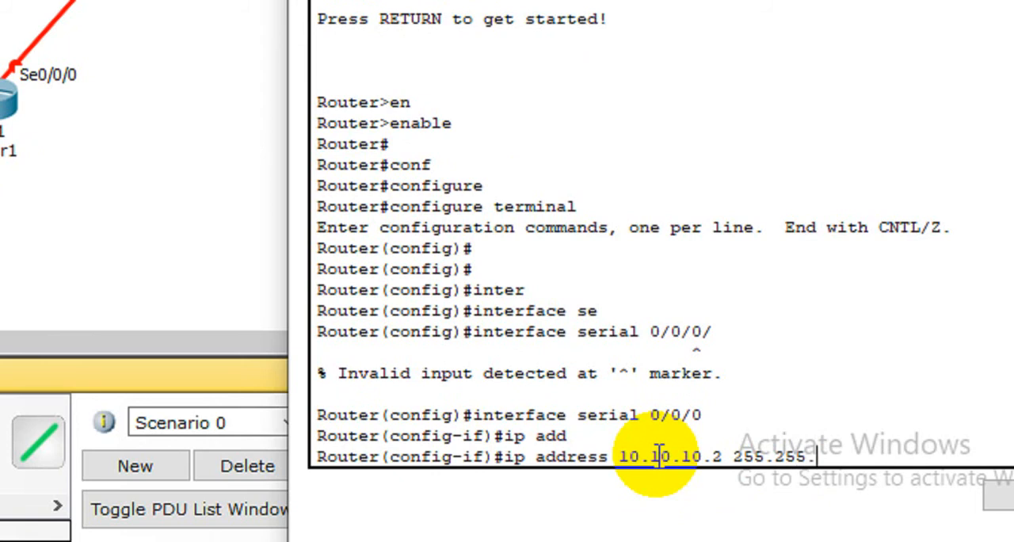
text(255.2)
text(0)
key(Return)
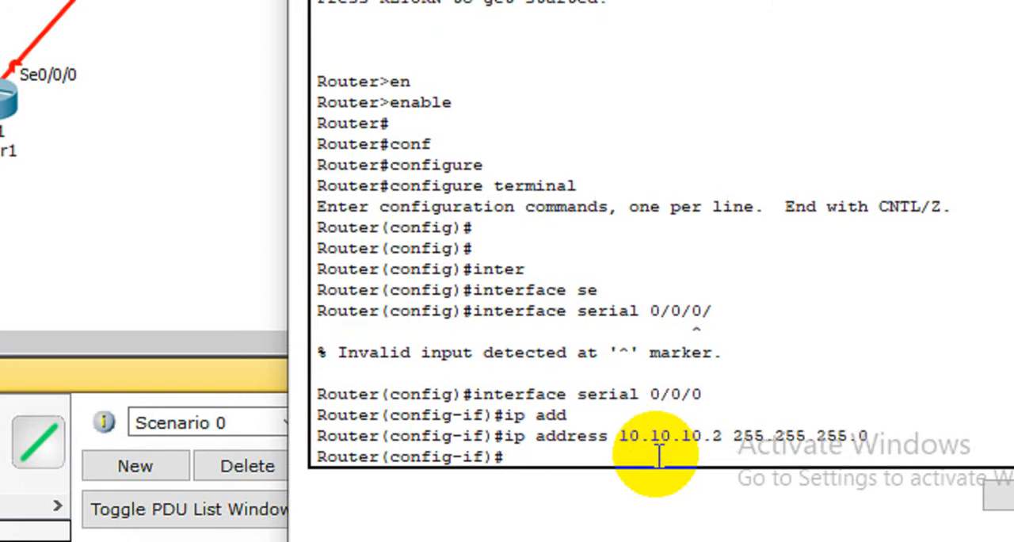
Step: Save the configuration with do wr and enable Router0's serial 0/0/0 interface with no shutdown
text(do wr)
key(Return)
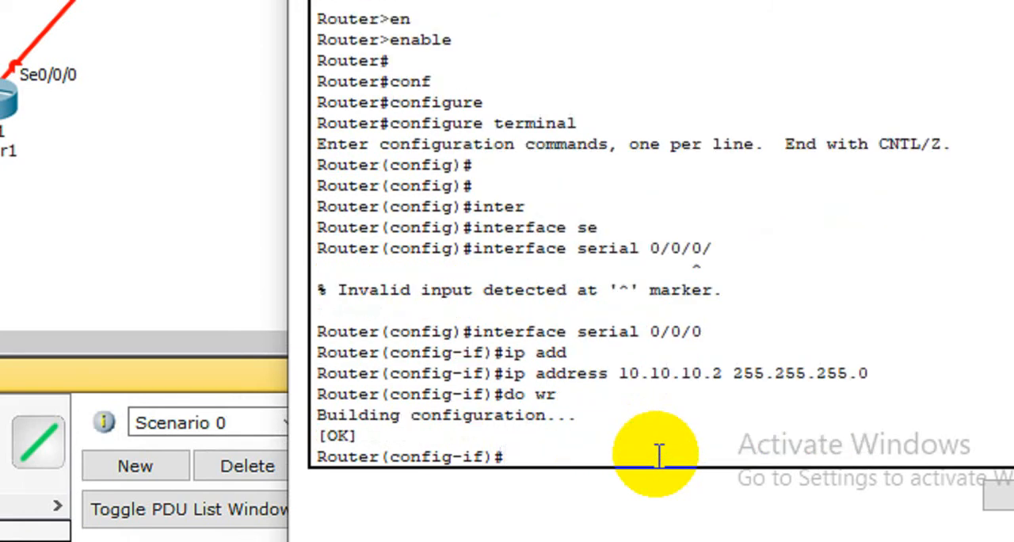
text(no shut)
key(Tab)
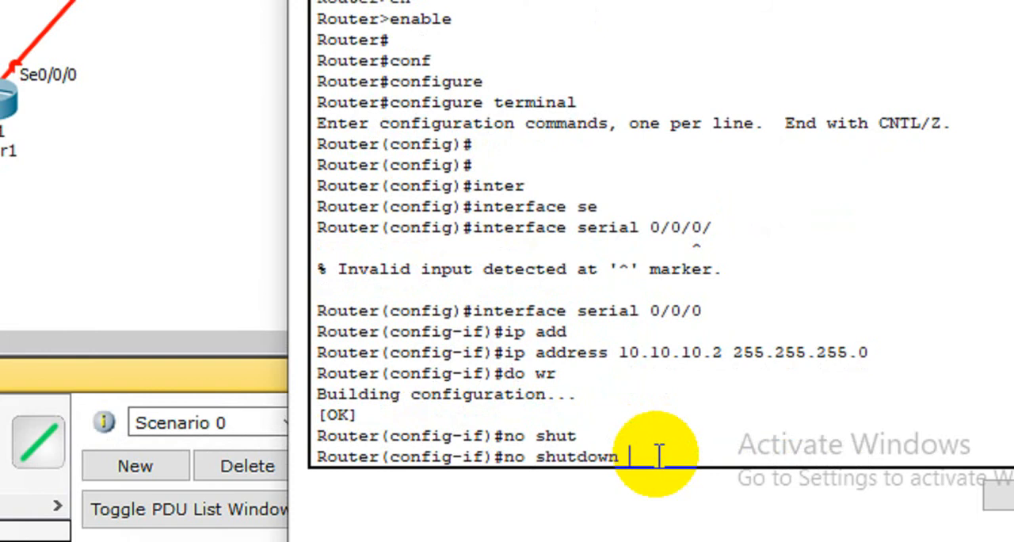
key(Return)
key(Return)
key(Return)
key(Return)
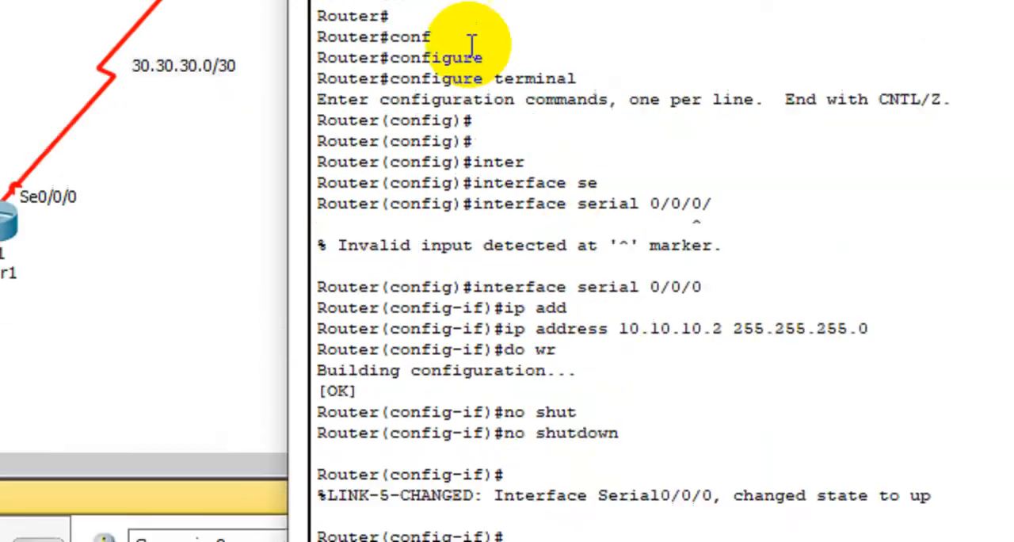
Step: Move Router0's window aside to examine the link between R1 and R2 in the topology, and close the window
mouse_move(484, 119)
mouse_down()
mouse_move(45, 102)
mouse_move(91, 108)
mouse_up()
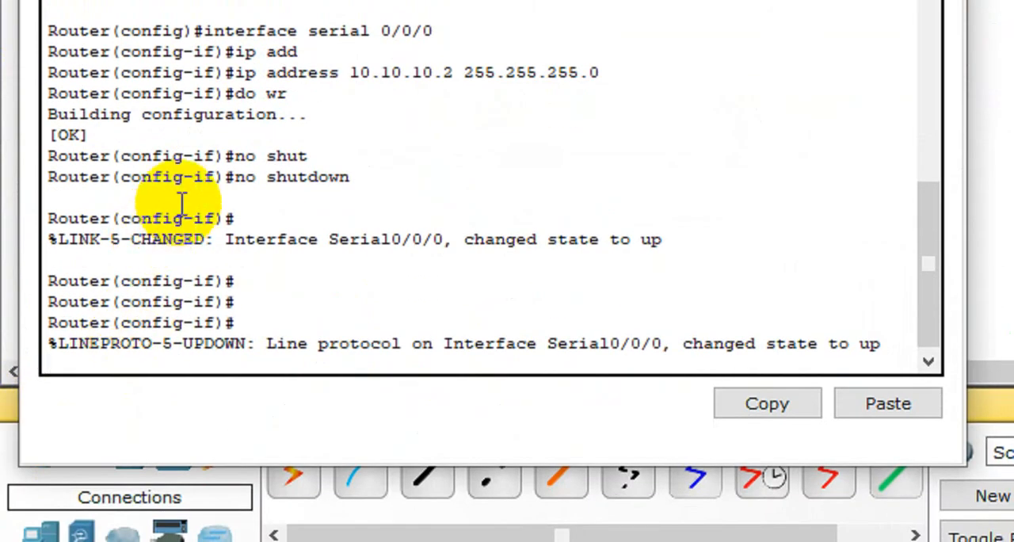
key(Return)
key(Return)
key(Return)
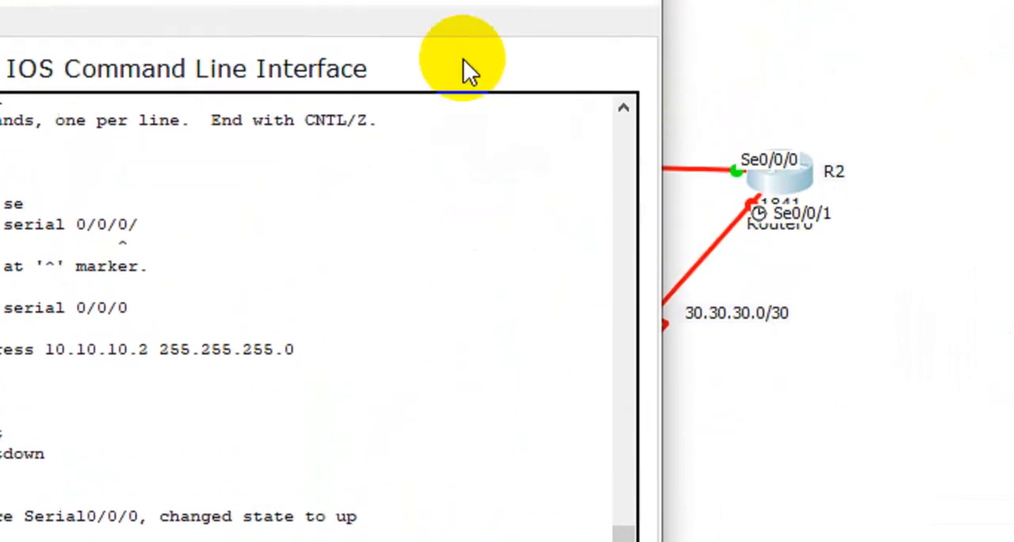
drag(351, 102, 152, 215)
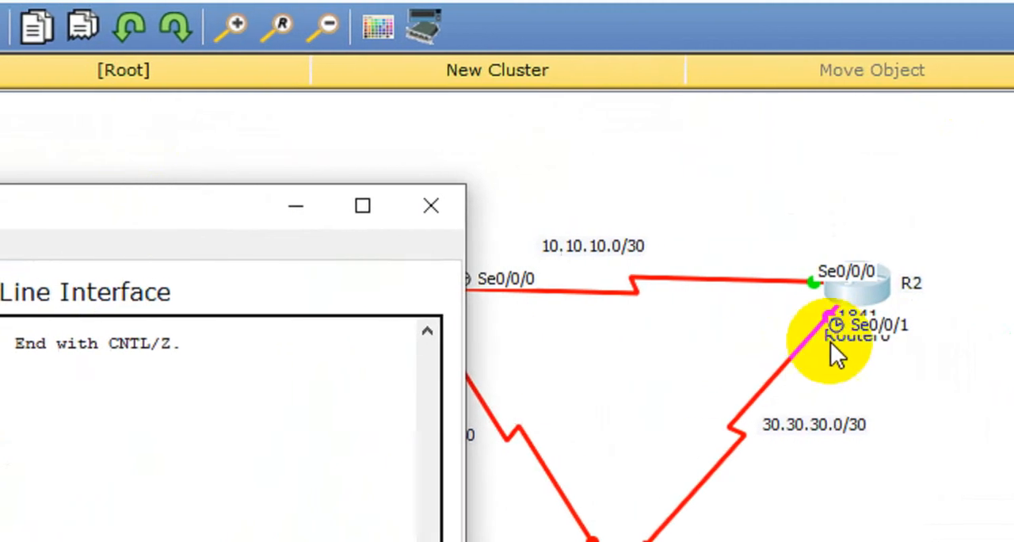
drag(130, 220, 973, 348)
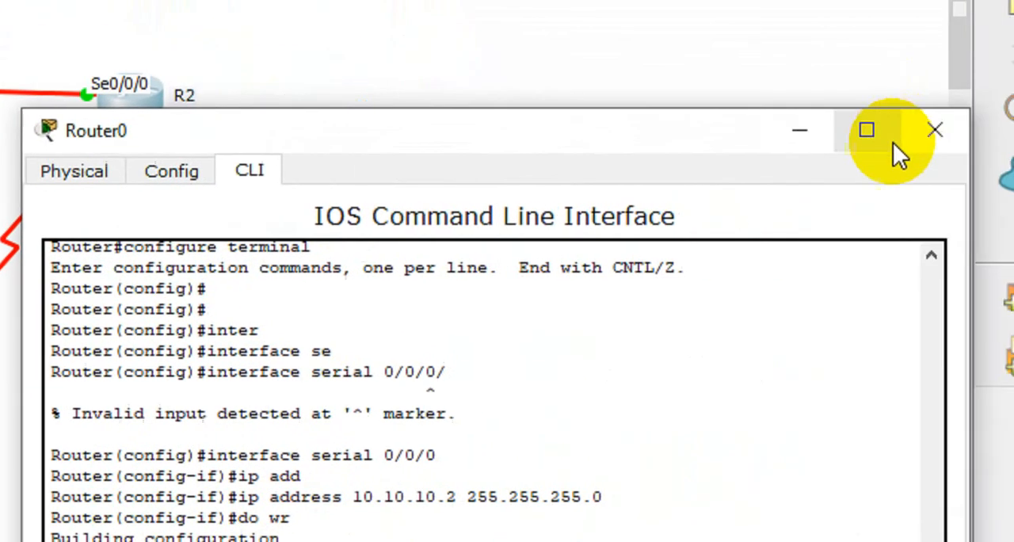
click(934, 130)
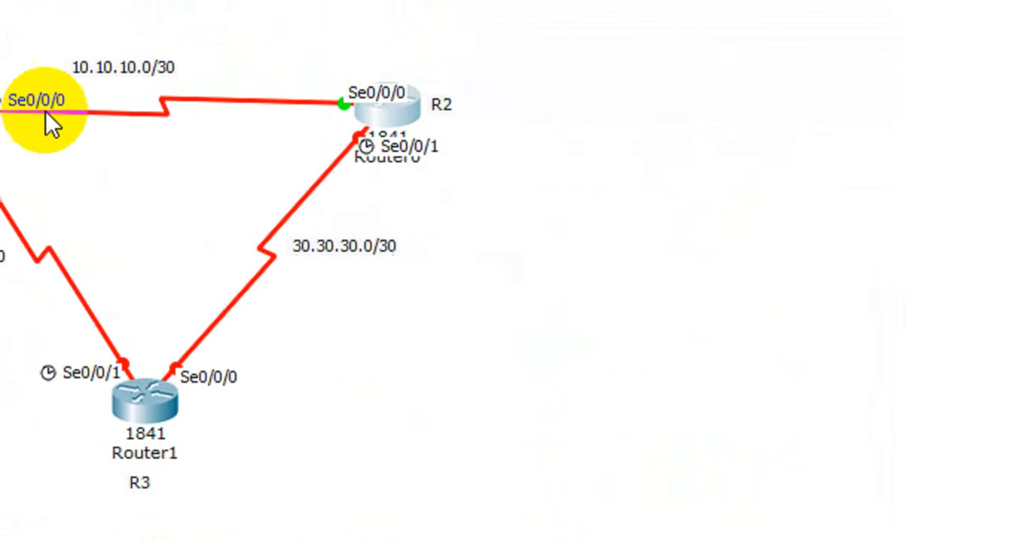
Step: Set the clock rate of Router2's Serial0/0/0 interface to 64000 and close the router's window
click(221, 135)
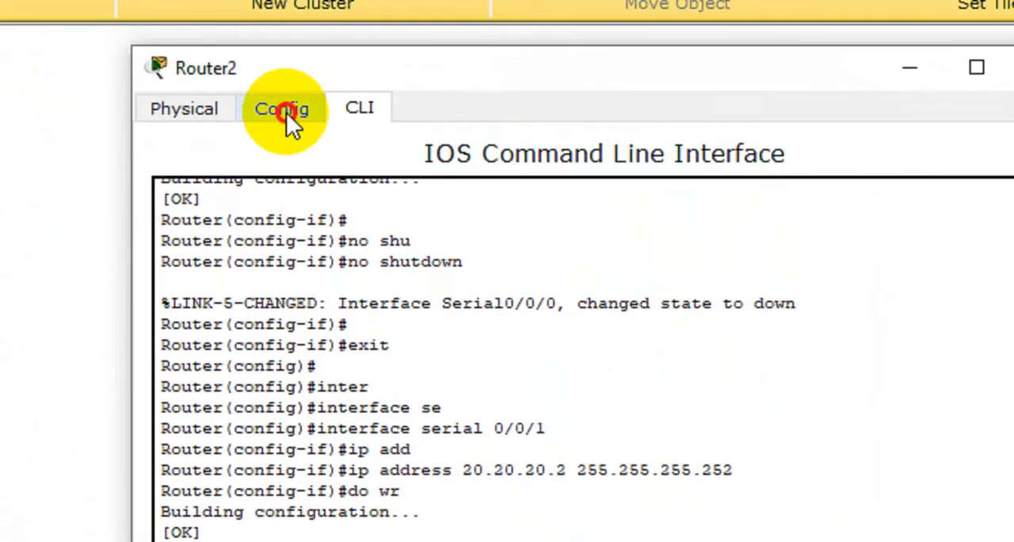
click(286, 111)
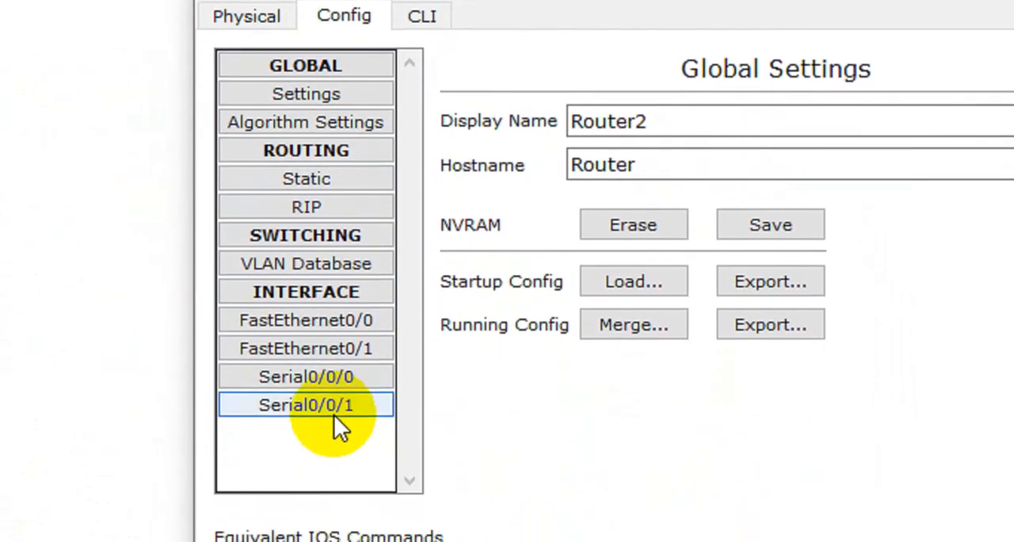
click(330, 522)
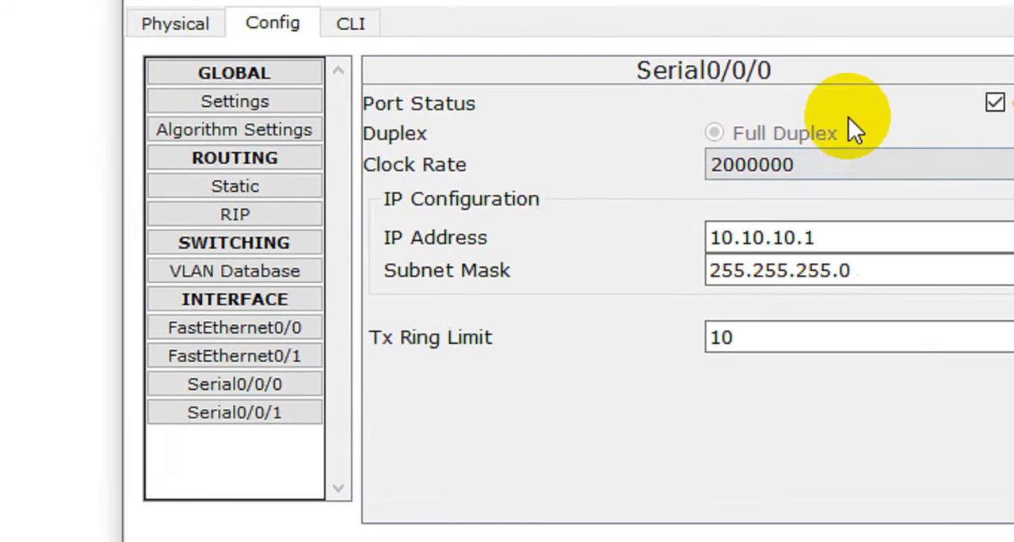
click(903, 152)
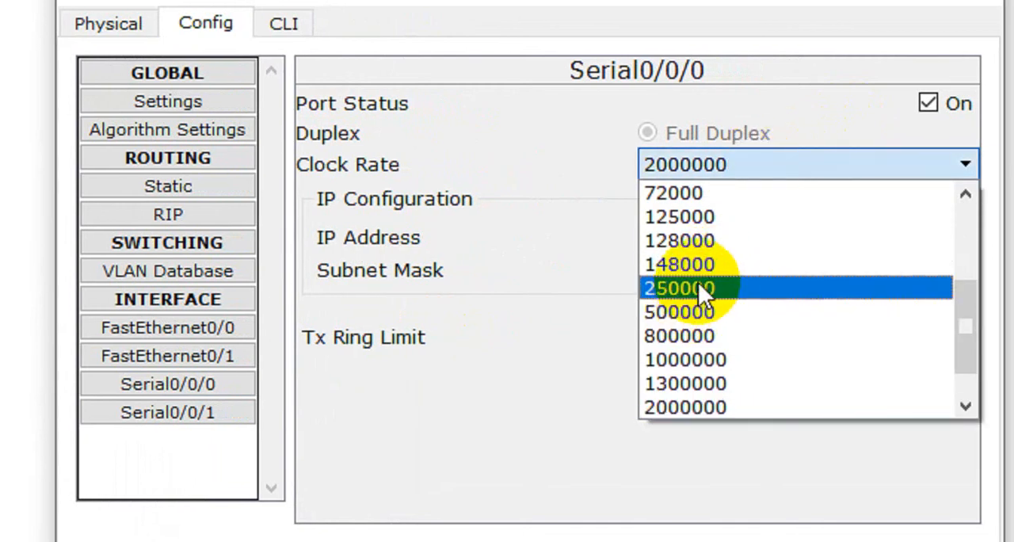
scroll(698, 285, up, 1)
click(693, 238)
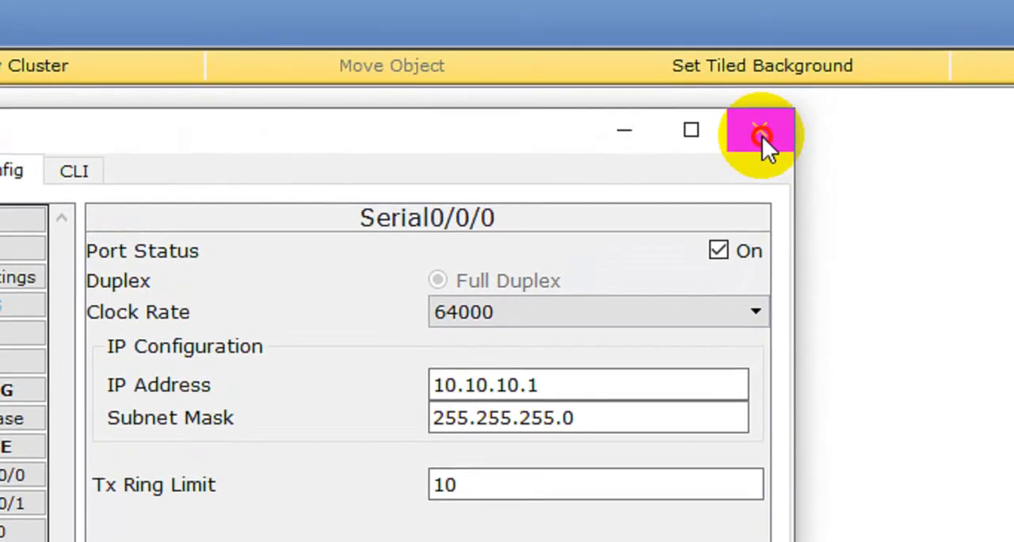
click(760, 136)
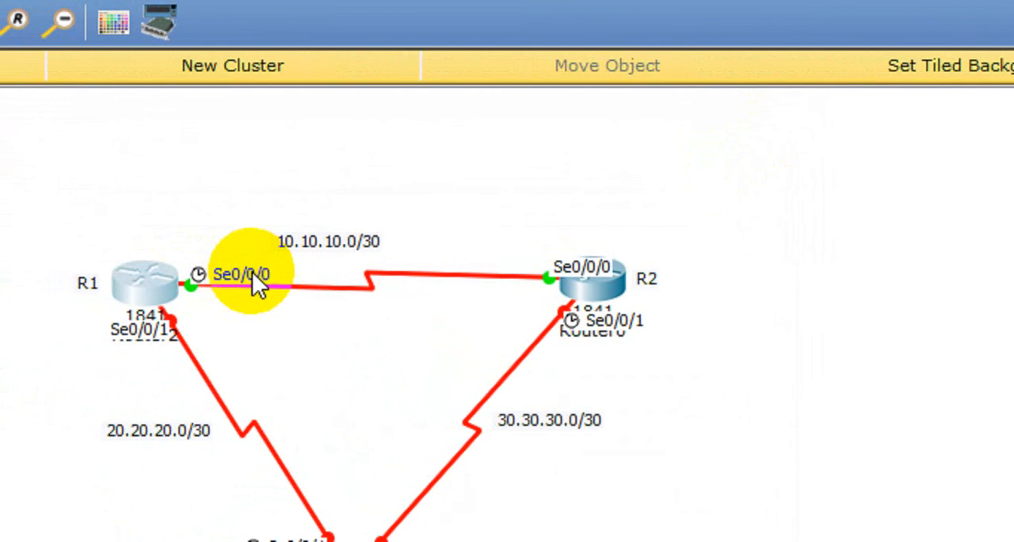
Step: Reopen Router0's CLI beside the topology, leave the serial 0/0/0 configuration mode and begin an interface command
click(600, 322)
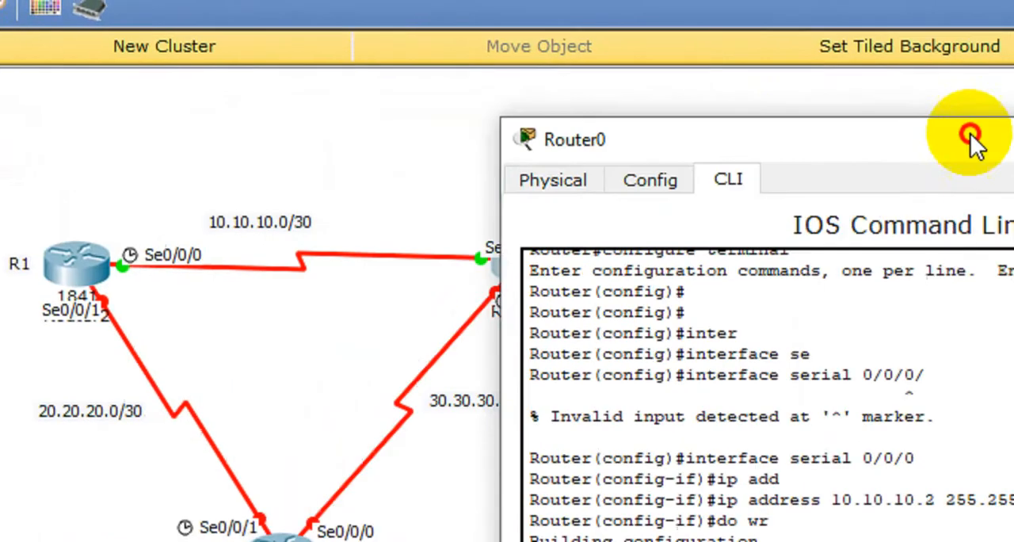
drag(973, 141, 765, 124)
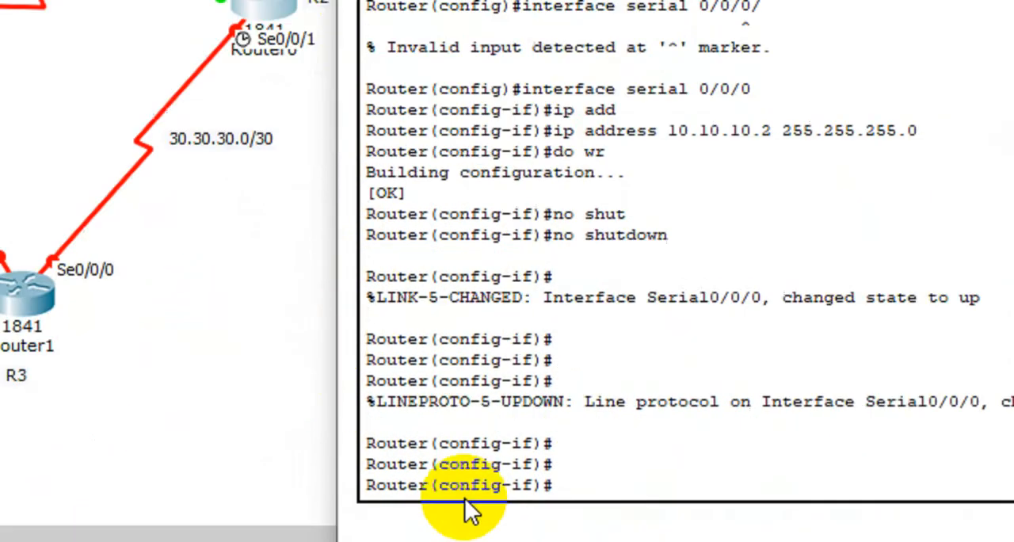
text(exit)
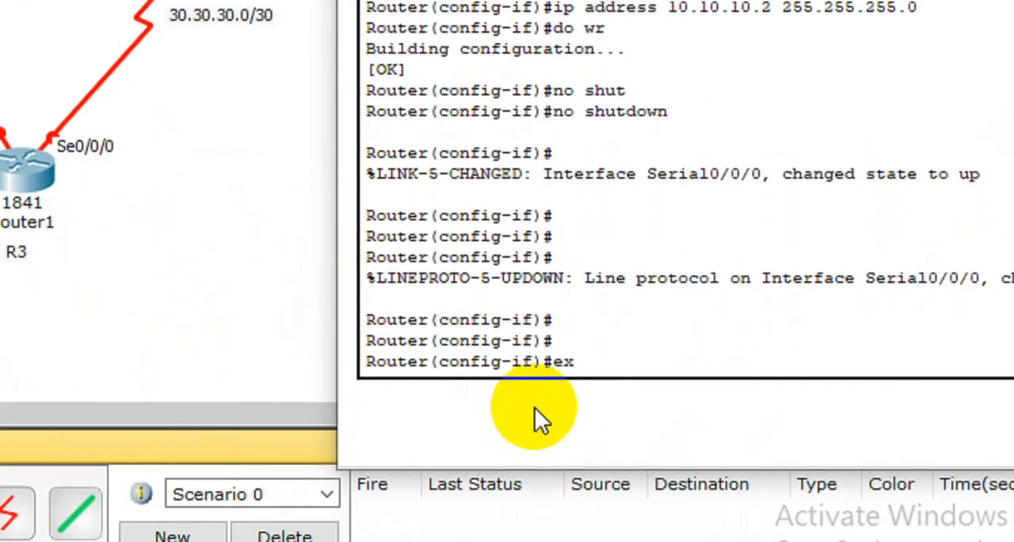
key(Return)
key(Return)
key(Return)
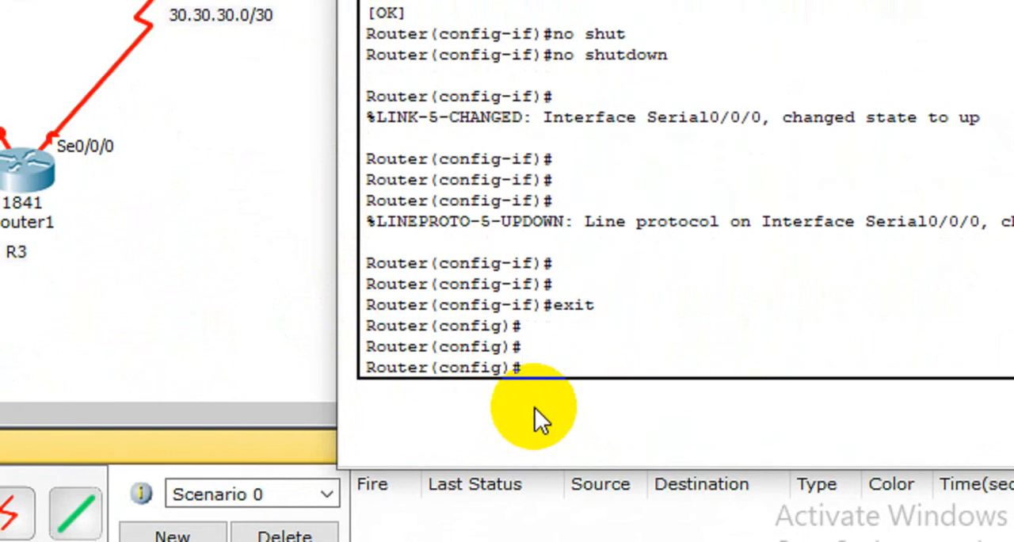
text(inter)
key(Tab)
text(f)
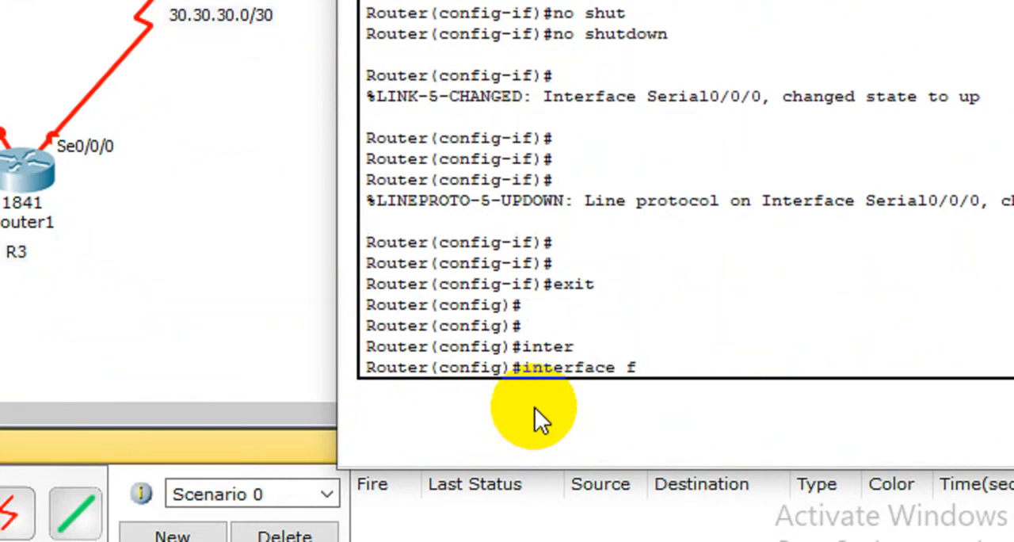
key(Tab)
key(BackSpace)
key(BackSpace)
key(BackSpace)
key(BackSpace)
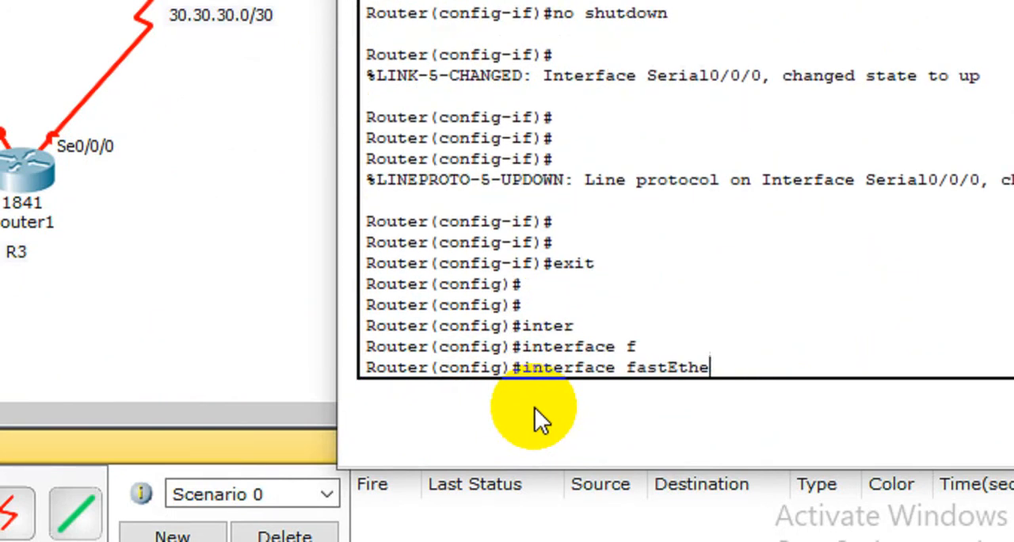
key(BackSpace)
key(BackSpace)
key(BackSpace)
key(BackSpace)
key(BackSpace)
key(BackSpace)
key(BackSpace)
Step: Enter configuration mode for Router0's serial 0/0/1 interface
text(se)
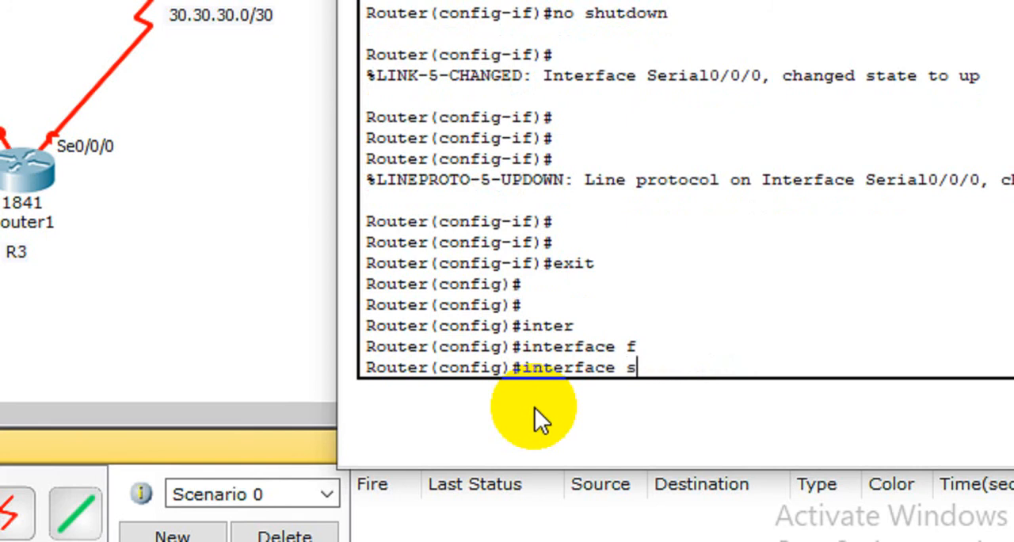
key(Tab)
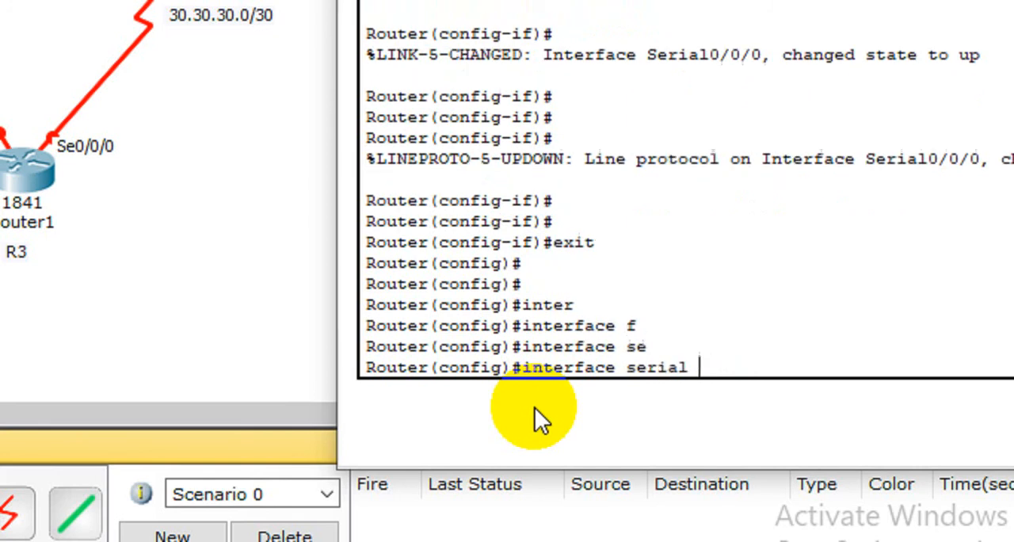
text(0/0/1)
key(Return)
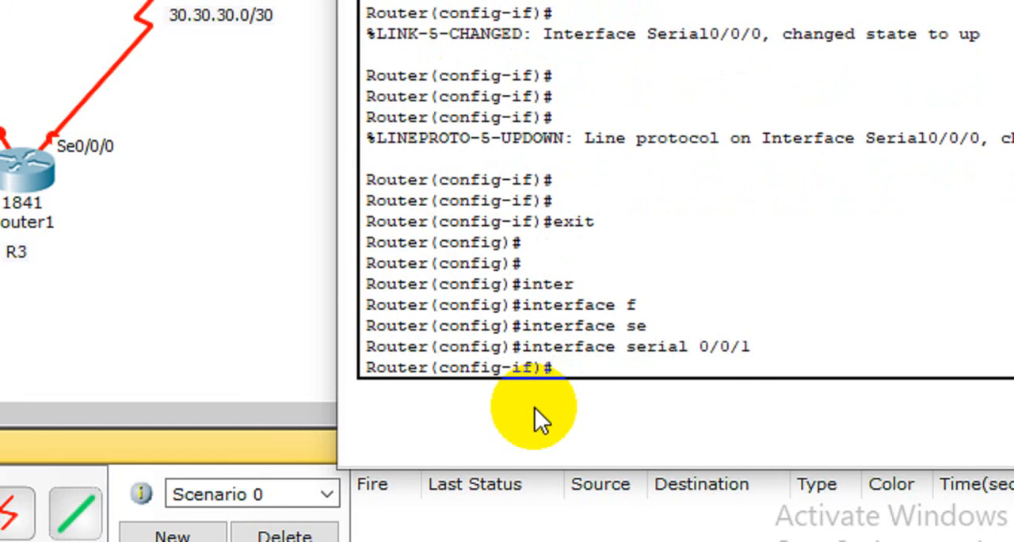
Step: Check R2's link to R3 in the topology and assign IP address 30.30.30.1 with mask 255.255.255.252 to Router0's serial 0/0/1 interface
click(296, 57)
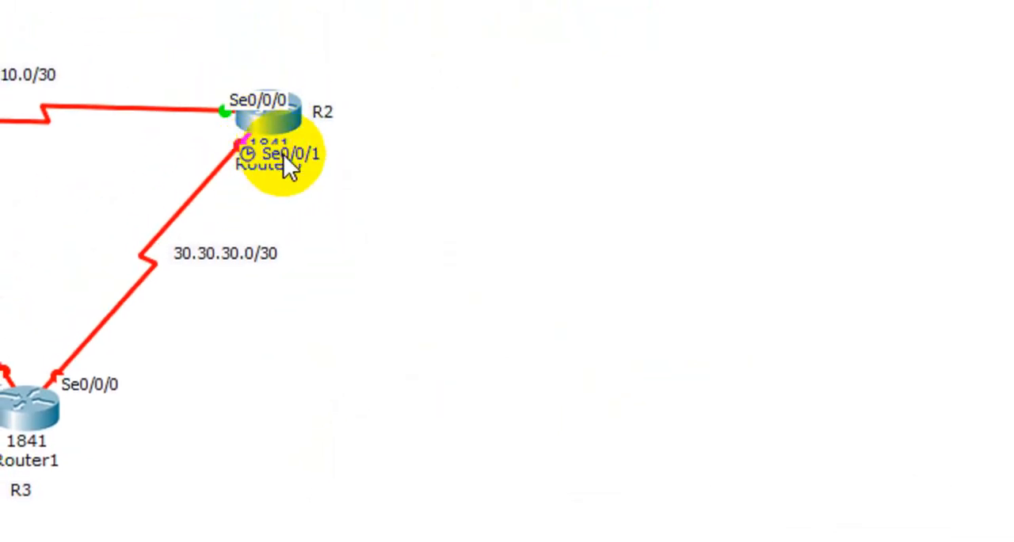
click(277, 155)
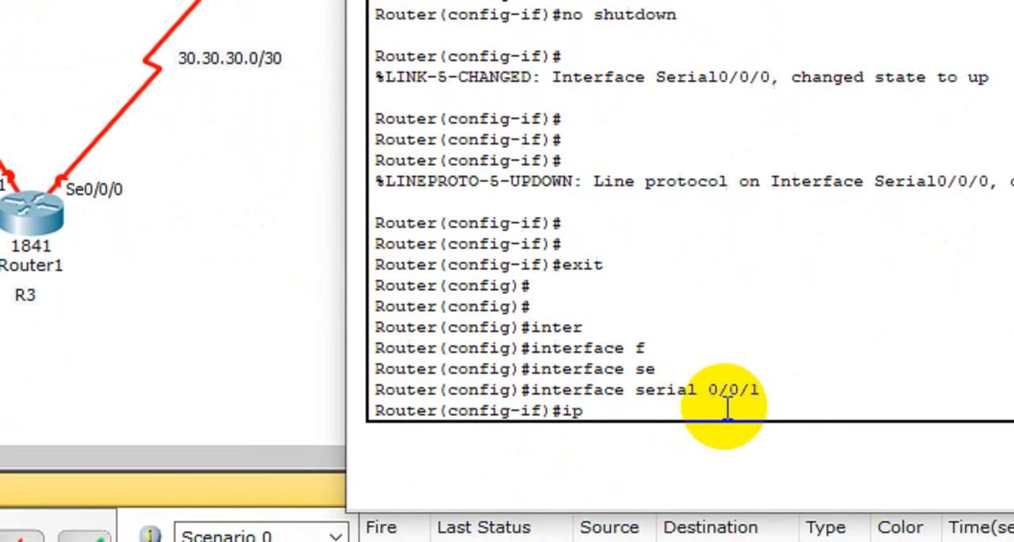
text(add)
key(Tab)
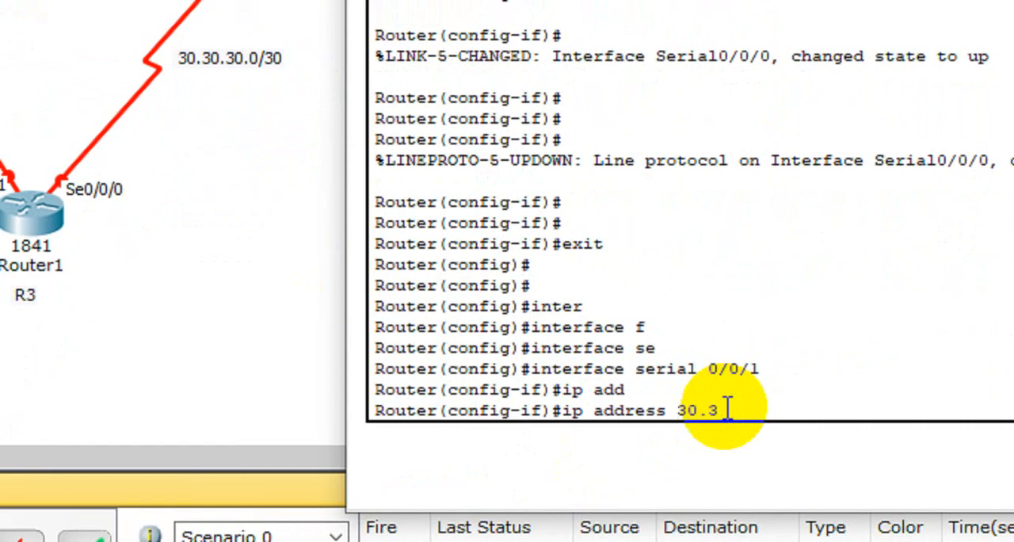
text(30.30.30.1 255.255.)
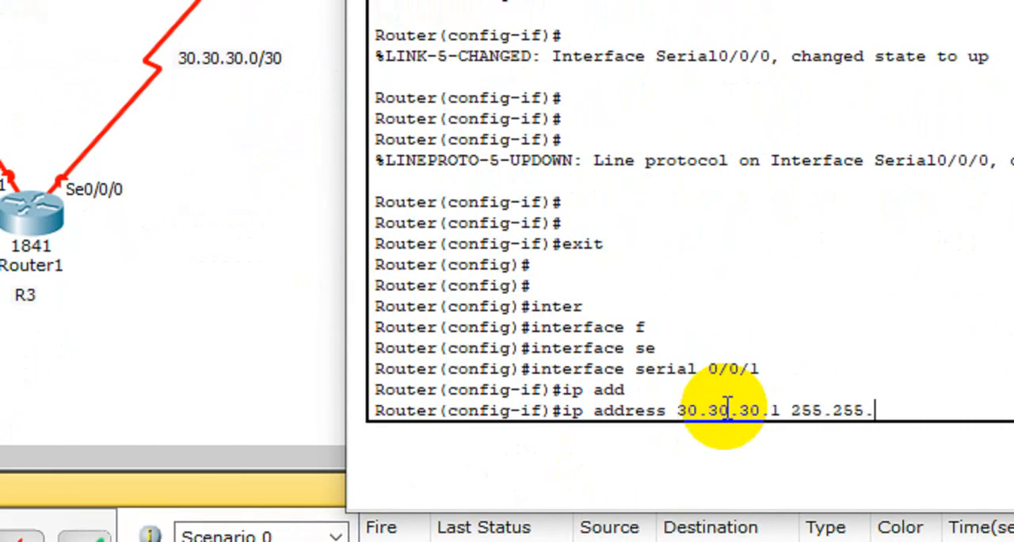
text(255.252)
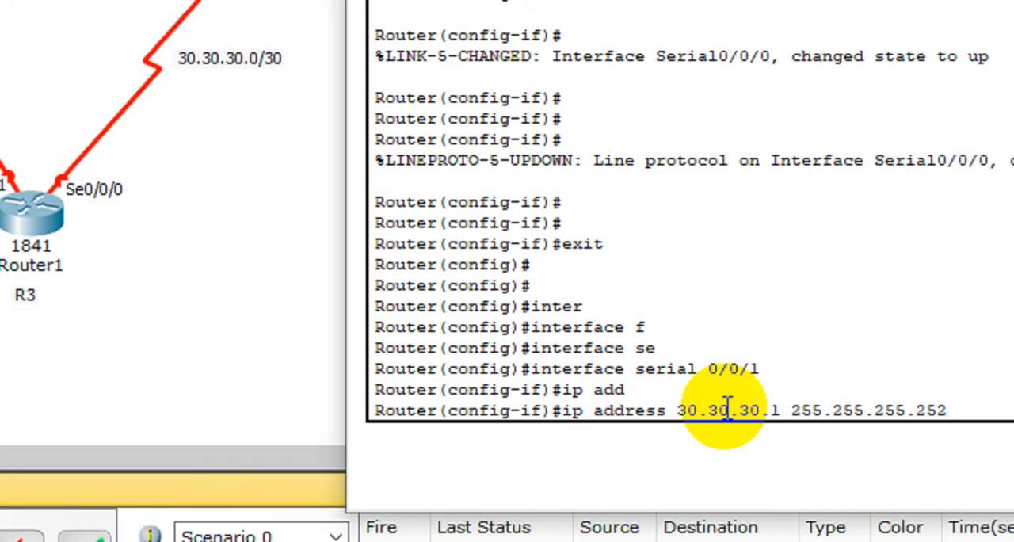
key(Return)
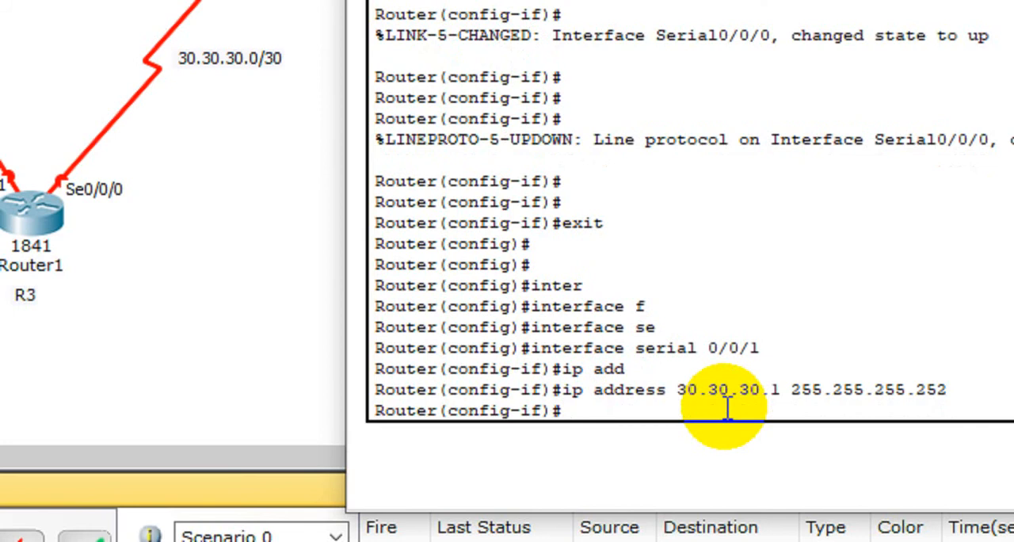
text(do)
key(BackSpace)
key(BackSpace)
Step: List the available clock rates and set the clock rate of Router0's serial 0/0/1 interface to 64000
text(cl)
key(Tab)
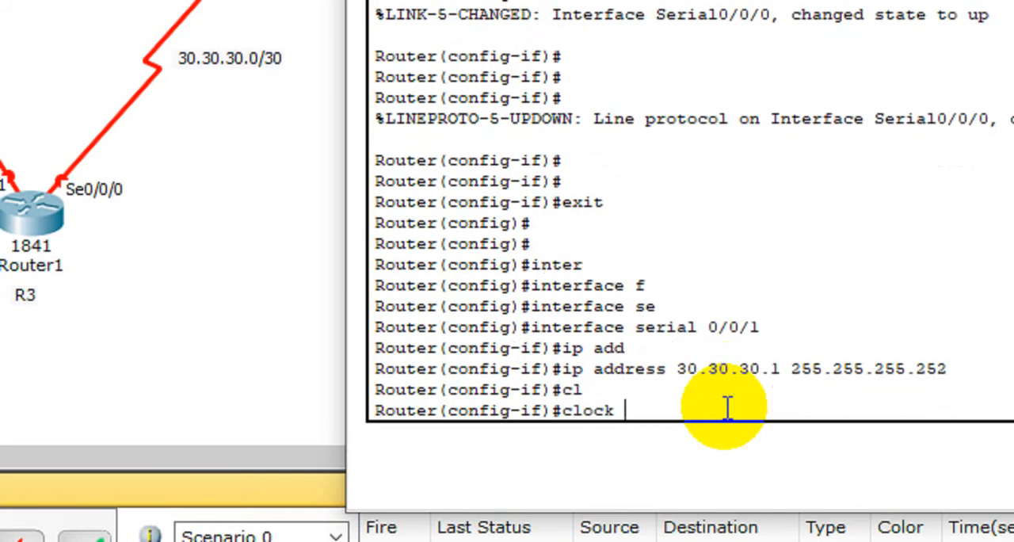
key(Tab)
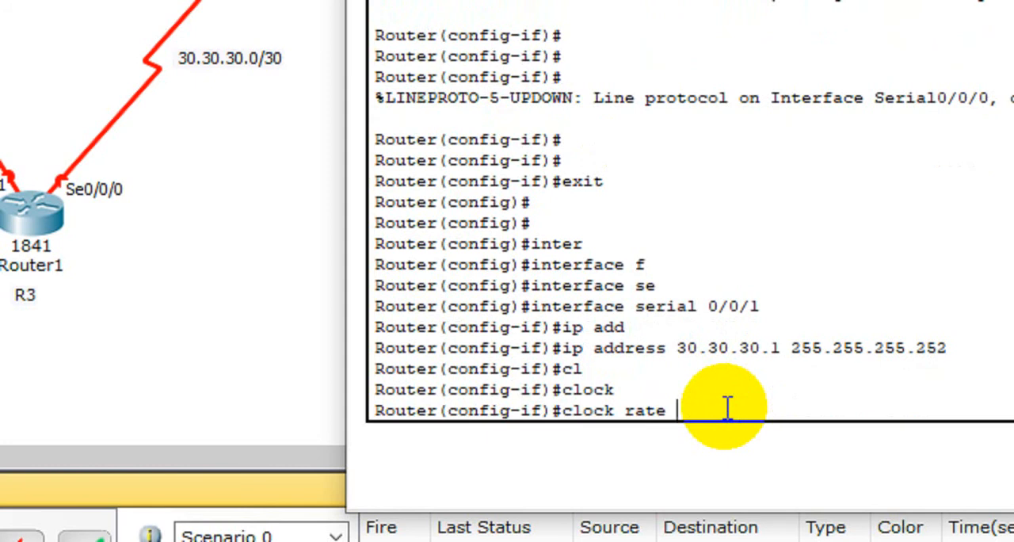
key(question)
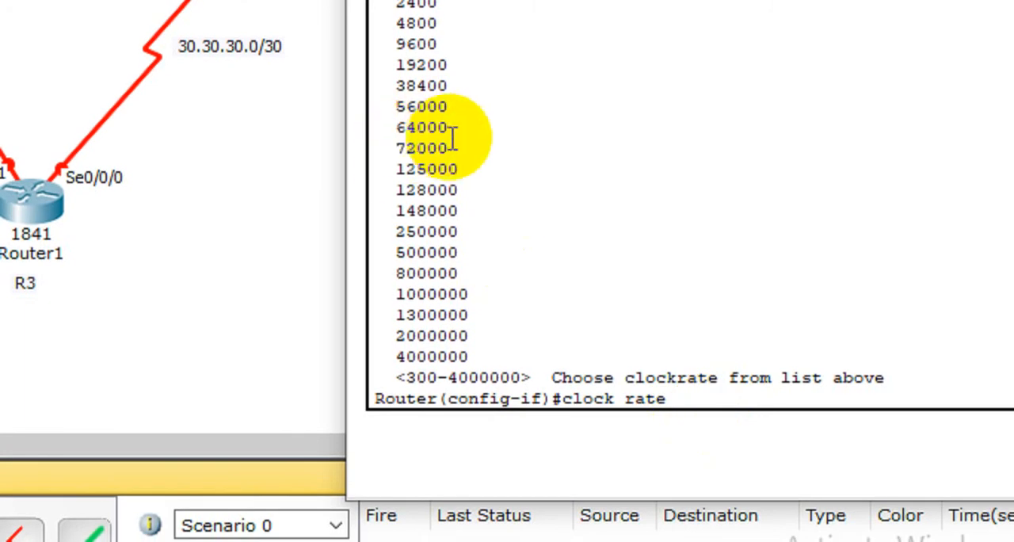
drag(449, 140, 410, 141)
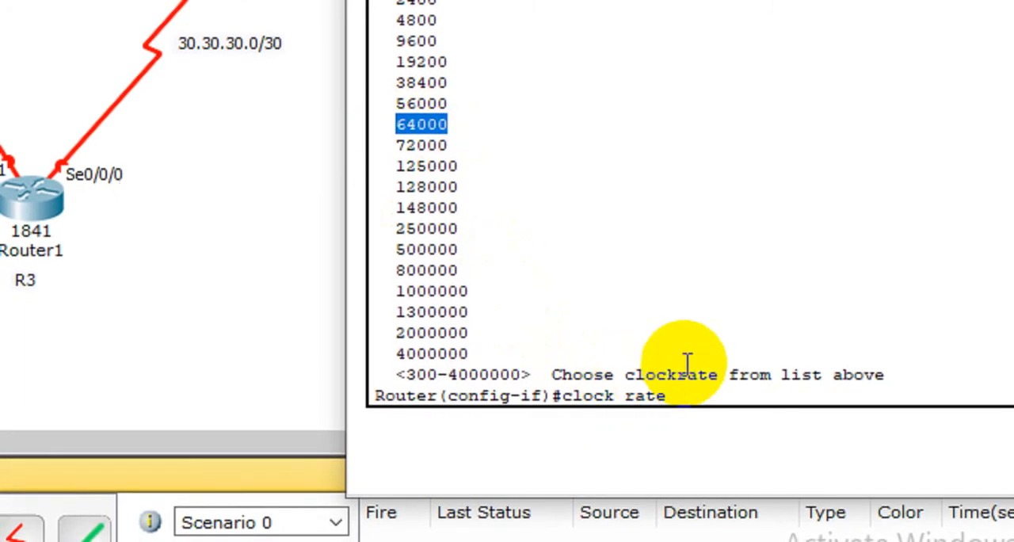
scroll(638, 240, up, 3)
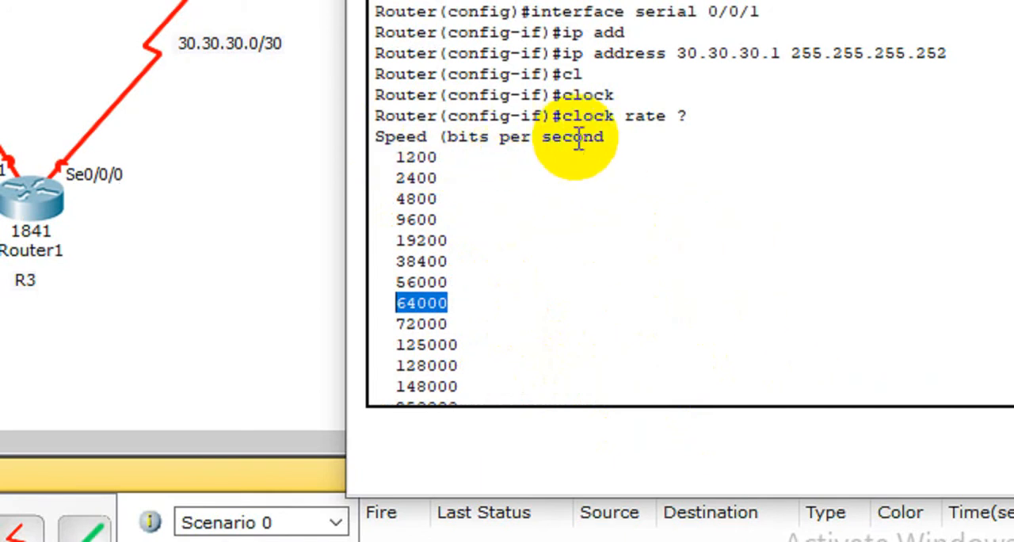
scroll(614, 241, down, 1)
scroll(634, 313, down, 2)
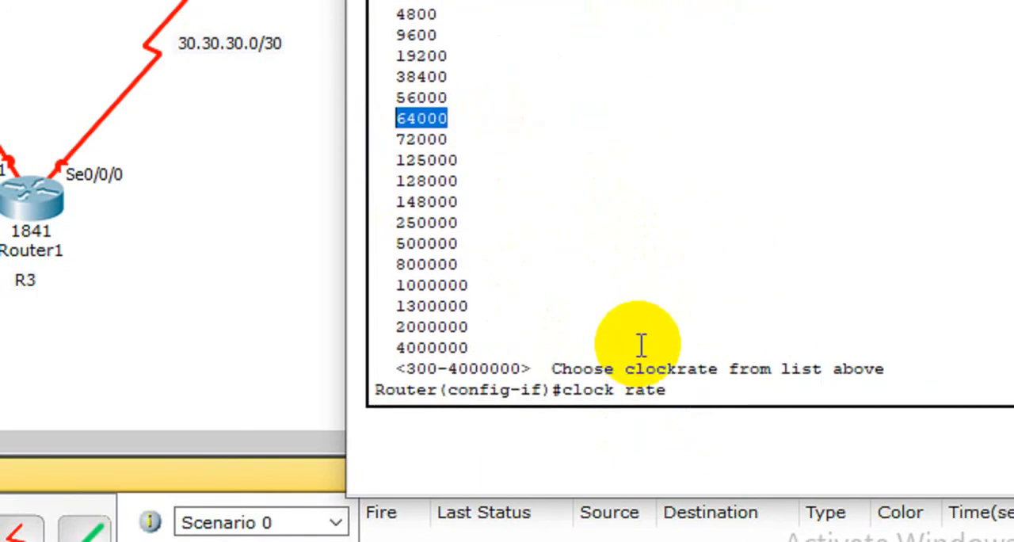
click(686, 392)
text(64)
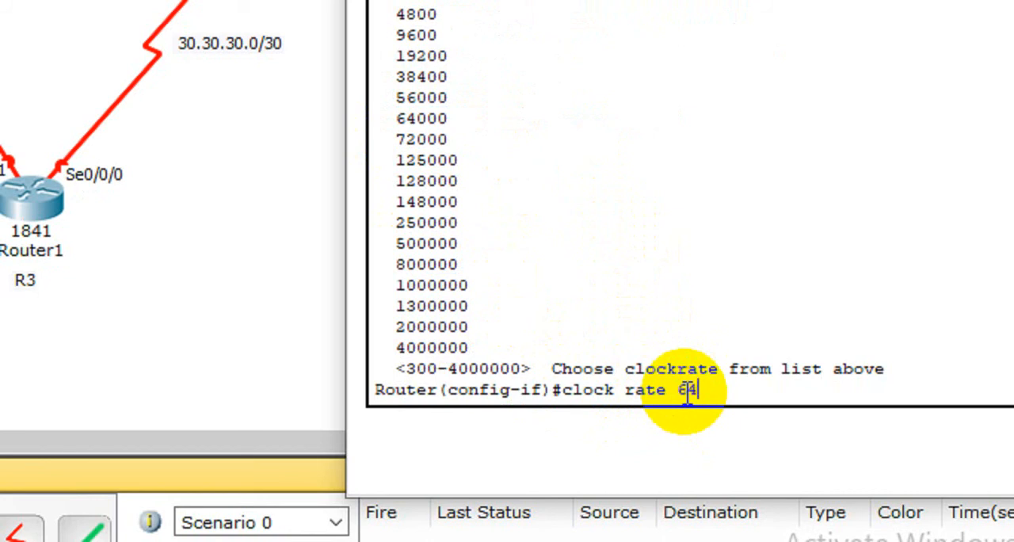
text(000)
key(Return)
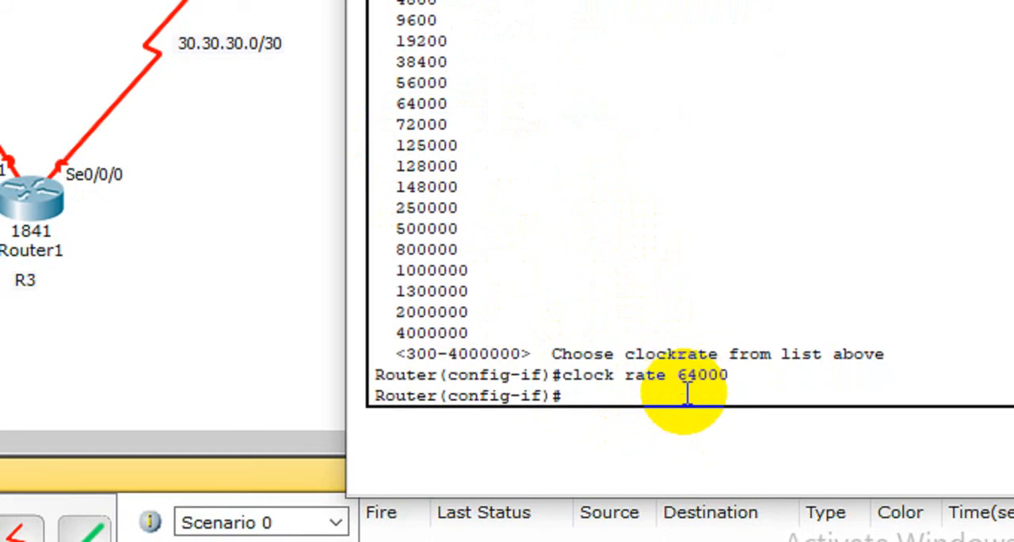
Step: Save the configuration with do wr and enable Router0's serial 0/0/1 interface with no shutdown
text(do wr)
key(Return)
key(Return)
key(Return)
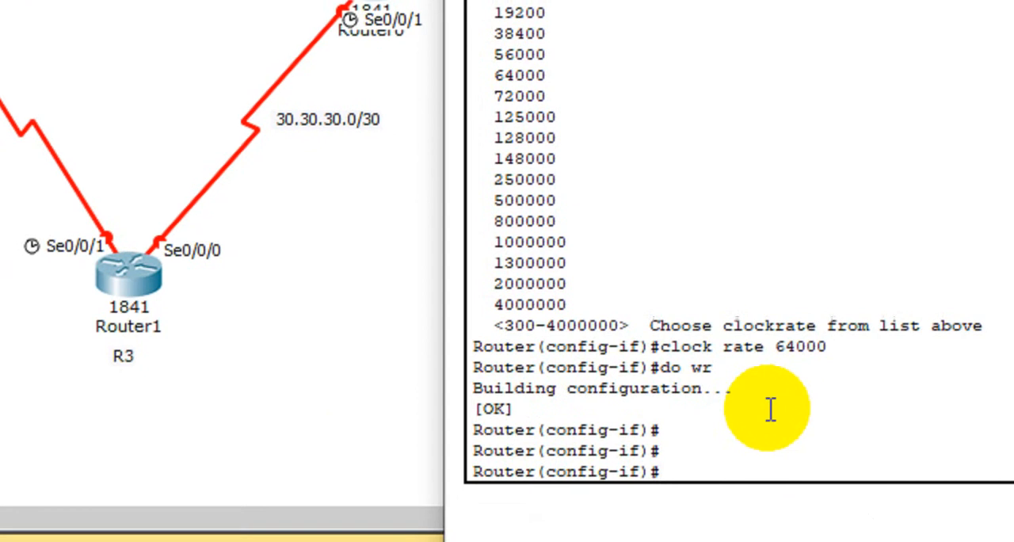
text(no)
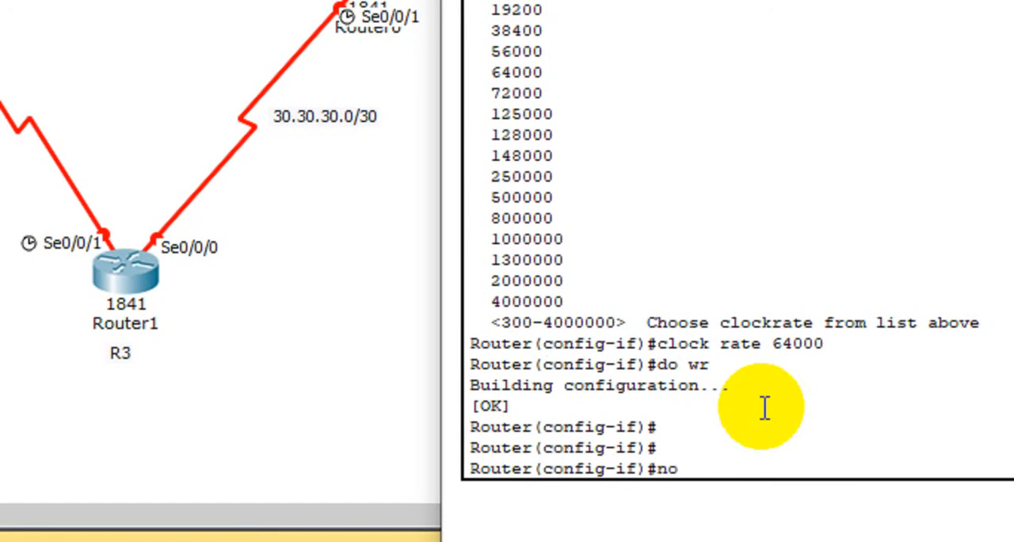
text( shu)
key(Tab)
key(Return)
key(Return)
Step: Exit the serial 0/0/1 configuration mode, dismiss the browser notification and close Router0's window
text(er(config-if)#e)
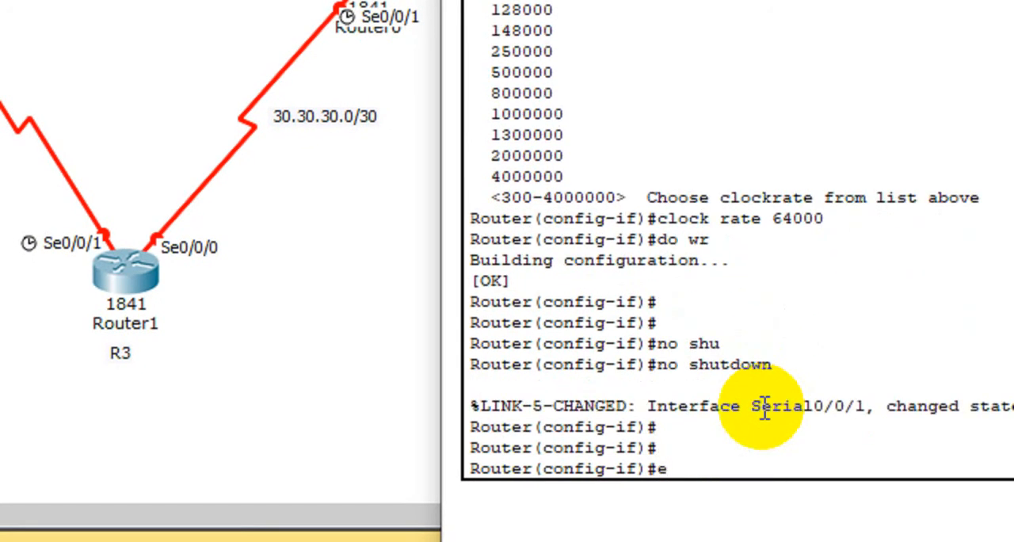
text(xit)
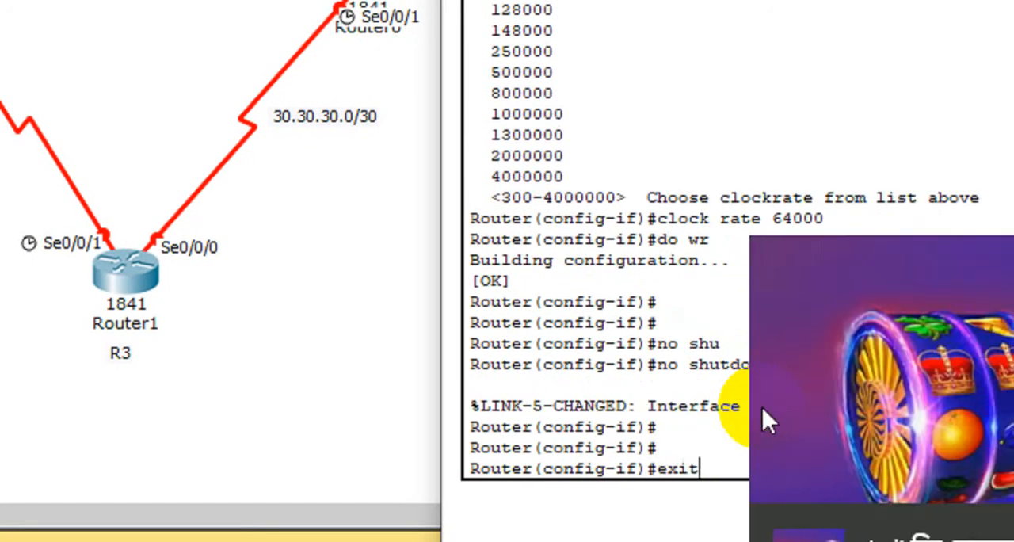
key(Return)
key(Return)
click(724, 475)
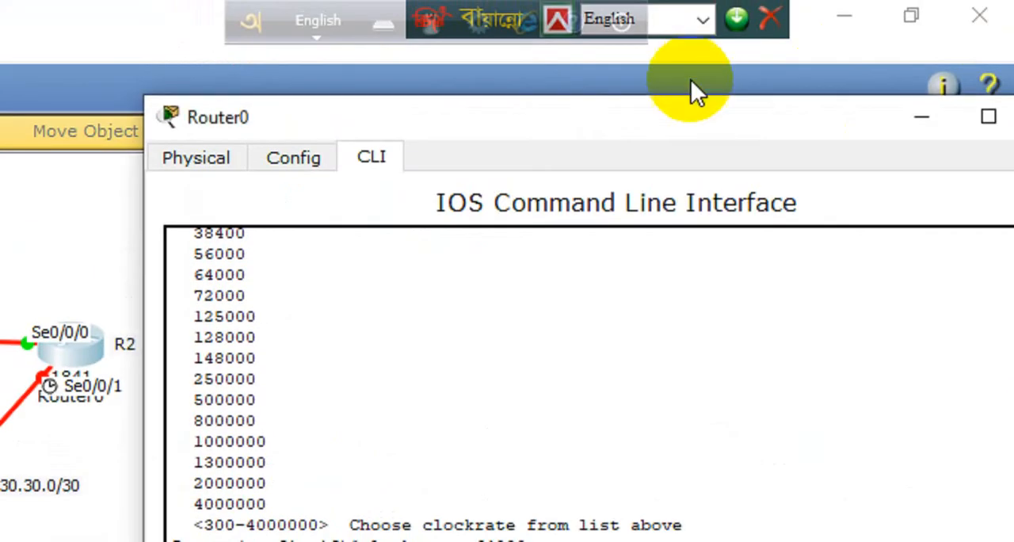
drag(690, 124, 464, 113)
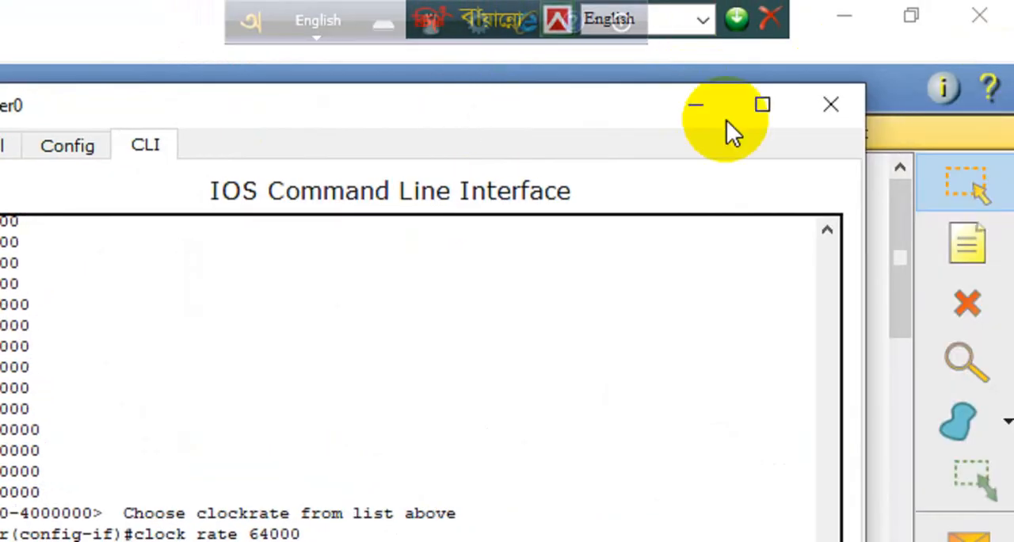
click(823, 109)
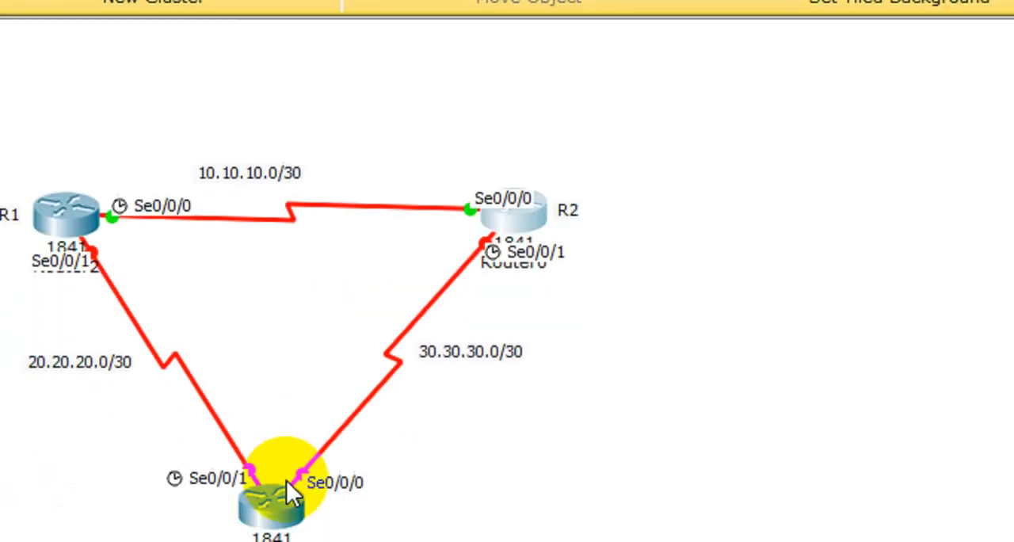
Step: Open Router1's window beside the topology and review the IP configuration of Router2's Serial0/0/1 interface, closing Router2's window
double_click(273, 434)
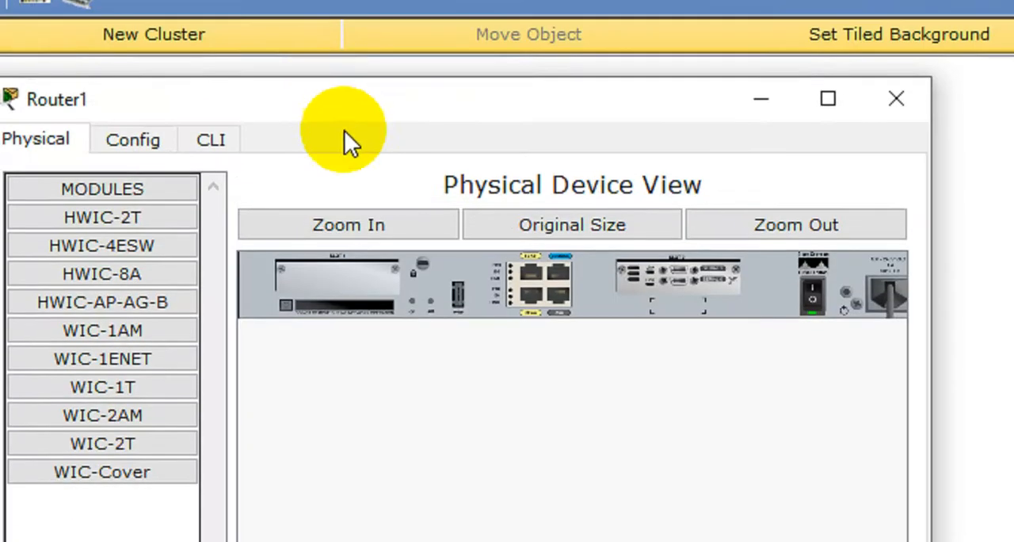
drag(346, 114, 889, 91)
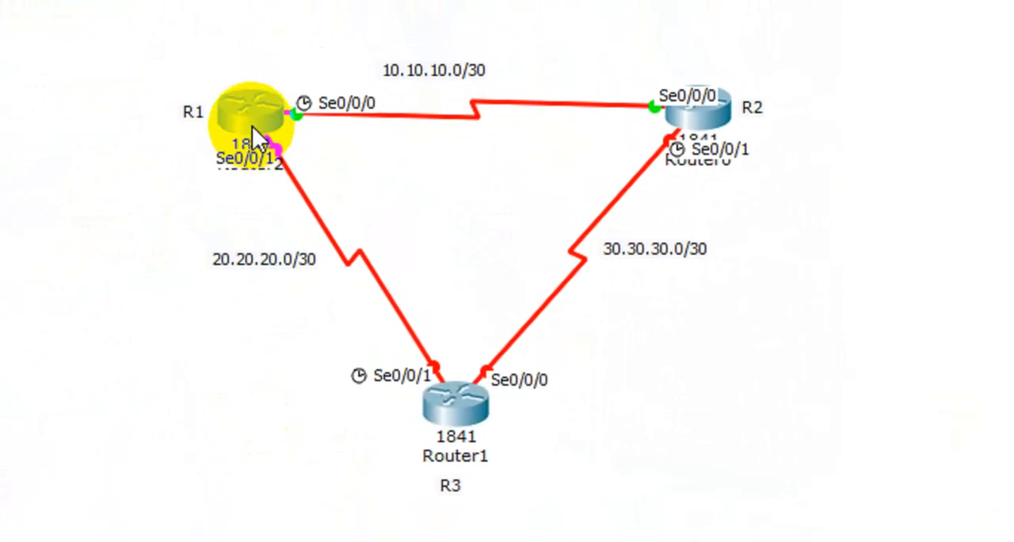
click(234, 75)
click(320, 396)
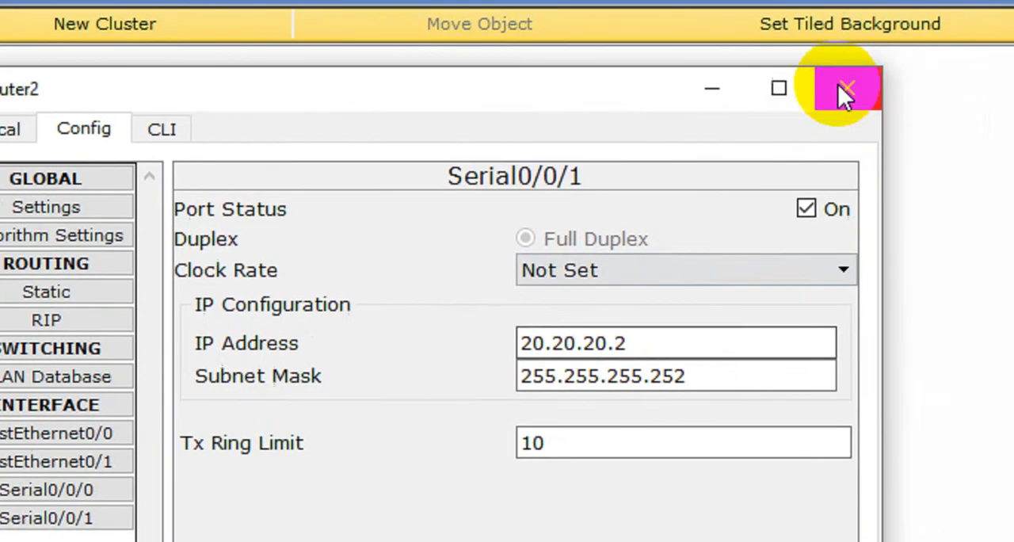
click(845, 90)
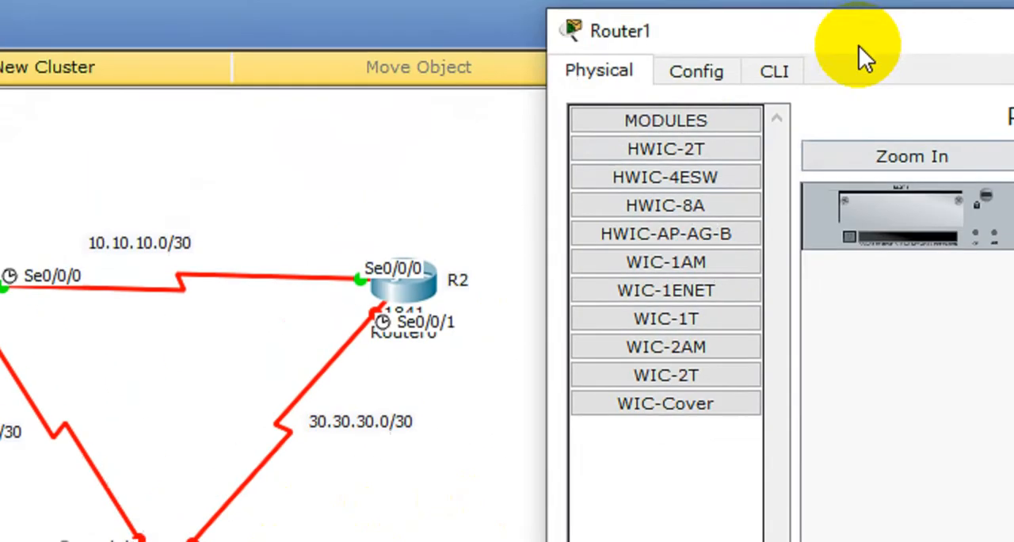
drag(858, 45, 169, 183)
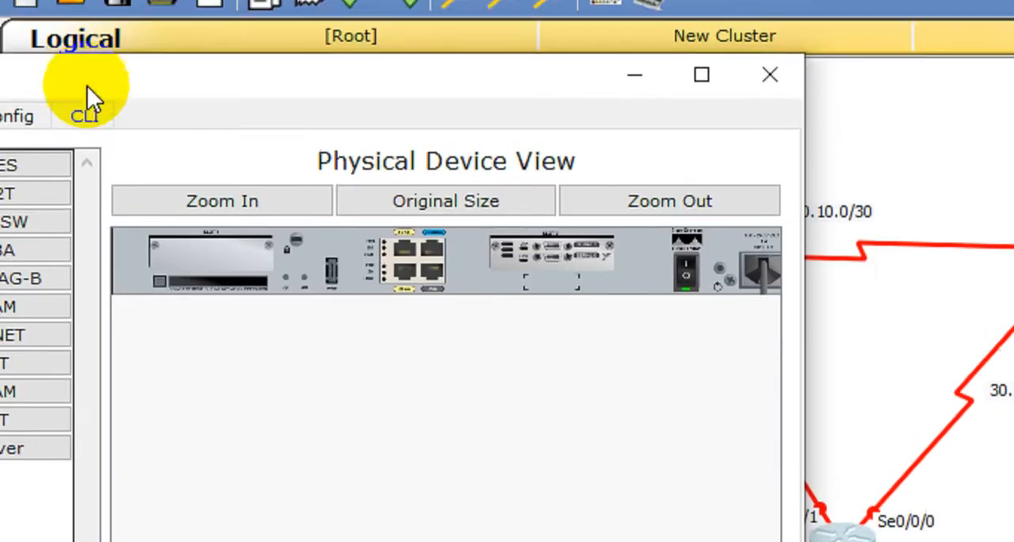
Step: Decline the initial configuration dialog in Router1's command line interface and move its window to the other side of the router
click(85, 211)
click(404, 426)
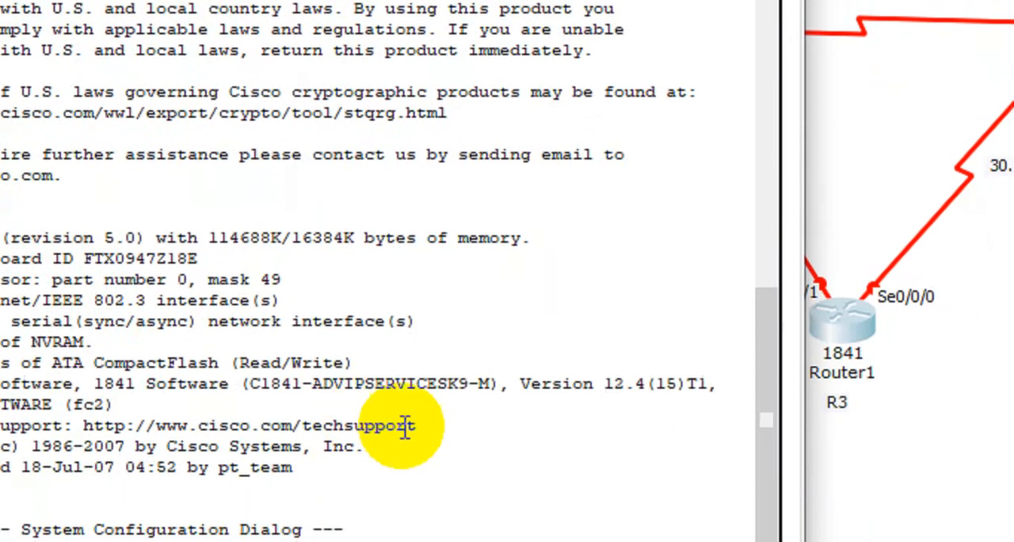
text(no)
key(Return)
key(Return)
key(Return)
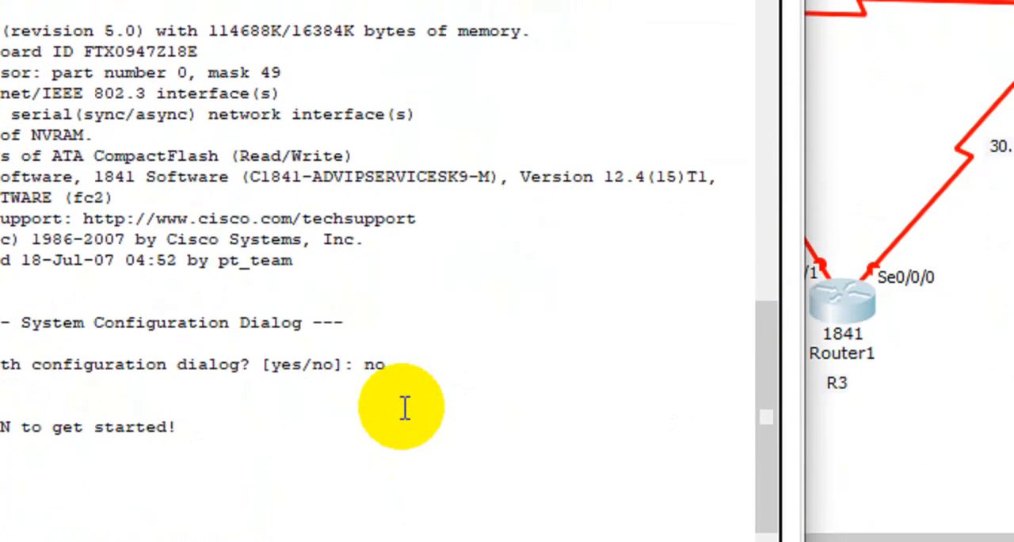
drag(422, 43, 942, 124)
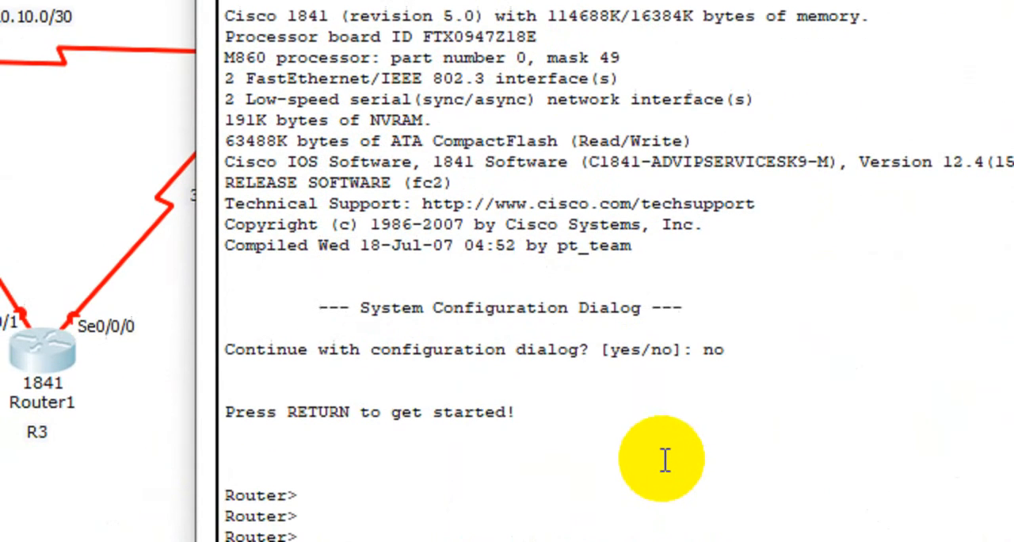
Step: Enter privileged mode with enable and open global configuration mode with configure terminal on Router1
text(en)
key(Tab)
key(Return)
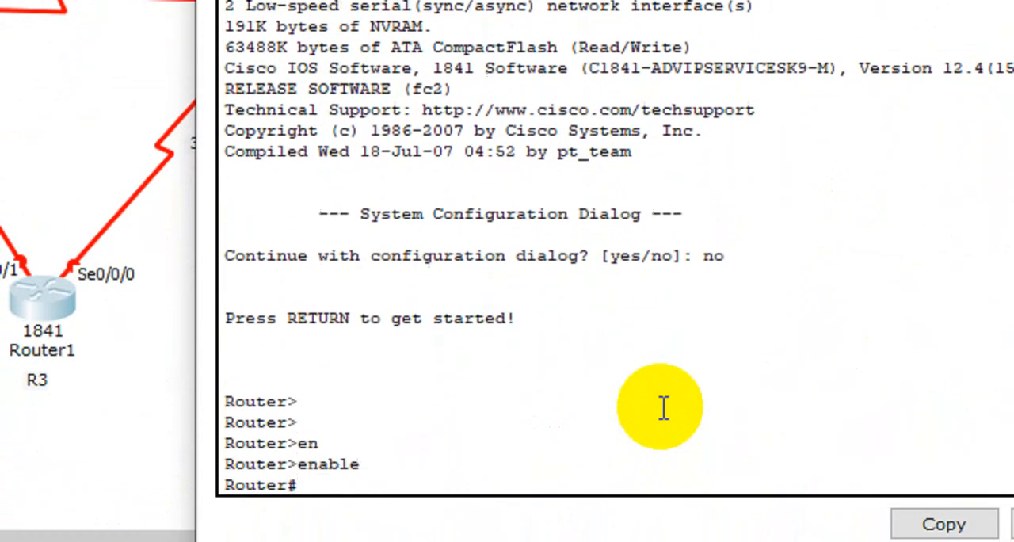
key(Return)
text(conf)
key(Tab)
key(Tab)
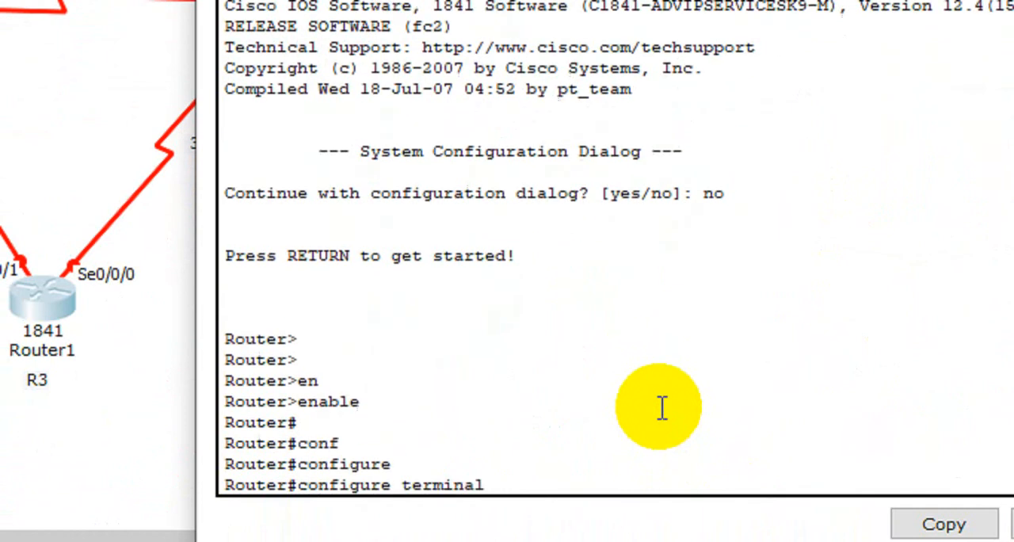
key(Return)
key(Return)
Step: Enter interface configuration mode for serial 0/0/0 on Router1
text(inter)
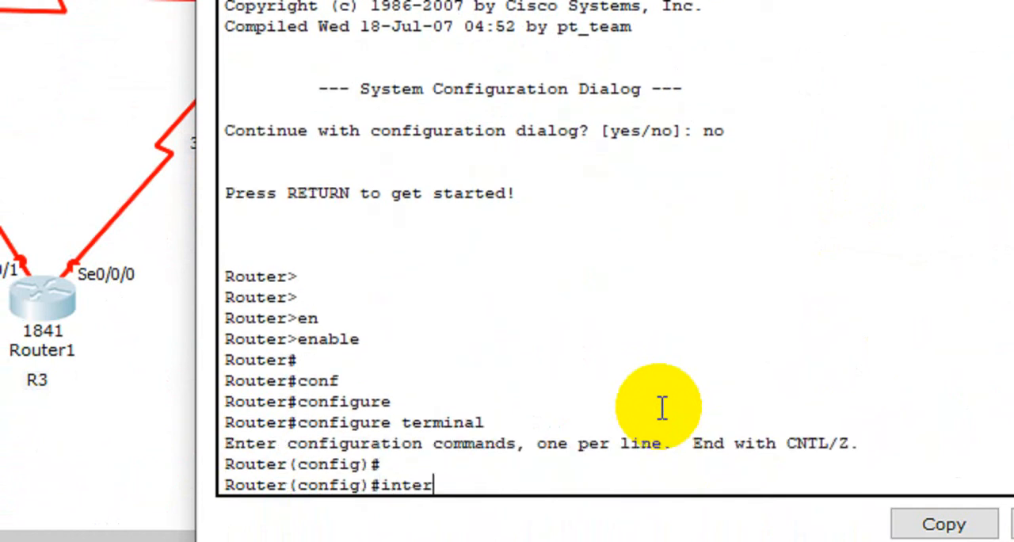
key(Tab)
text(s)
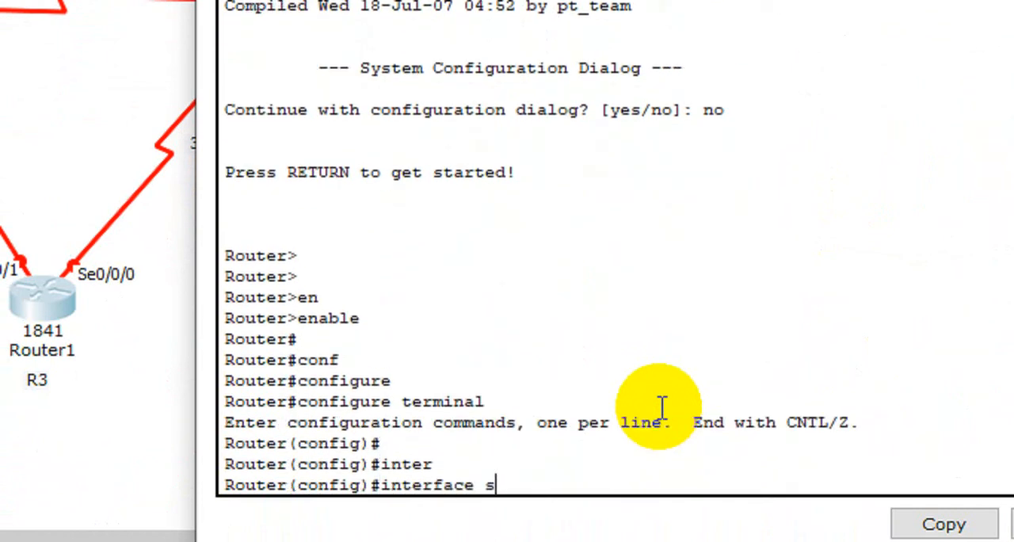
text(e)
key(Tab)
text(0/)
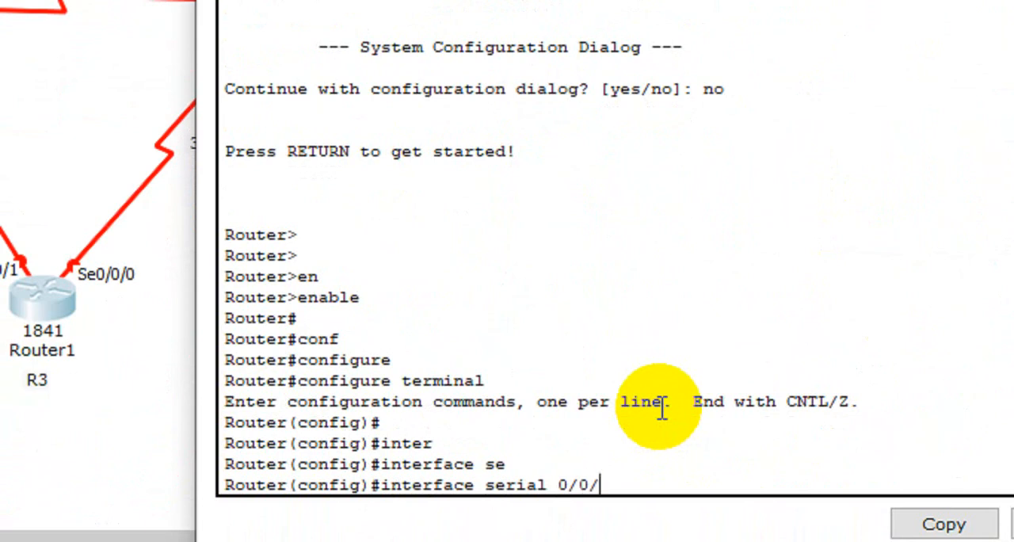
key(Return)
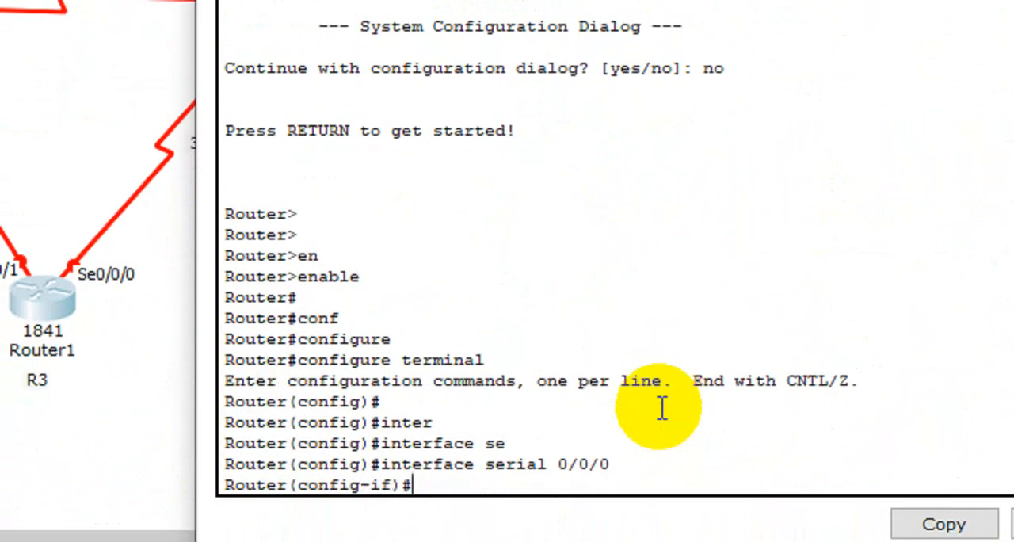
Step: Assign IP address 30.30.30.2 with subnet mask 255.255.255.252 to Router1's serial 0/0/0 interface
text(ip add)
key(Tab)
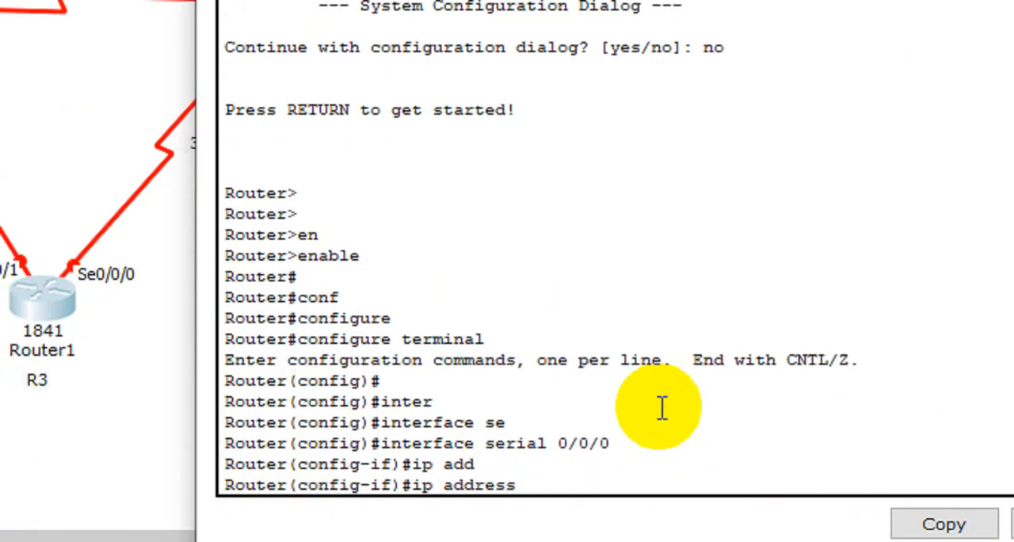
text(30.30.30.2)
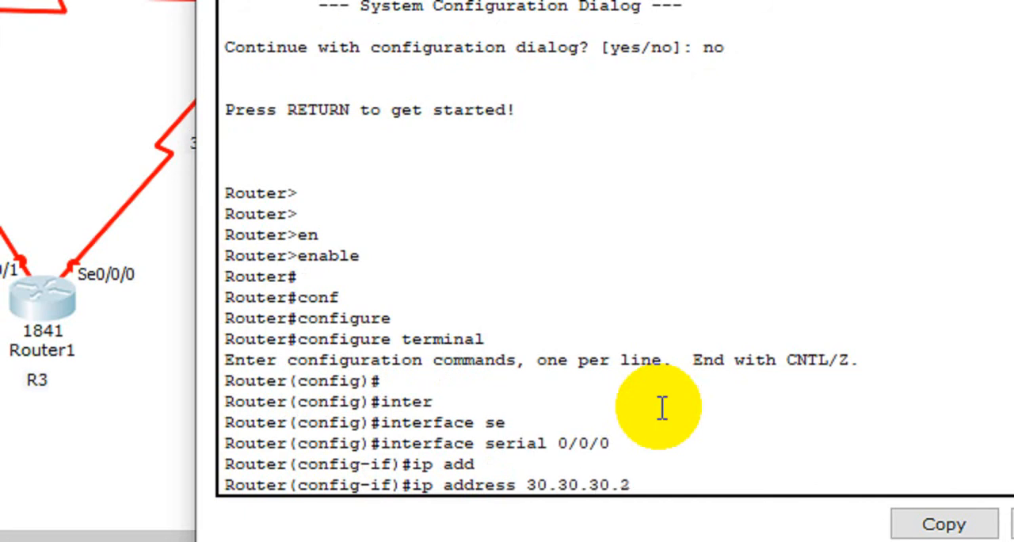
text( 255.255.)
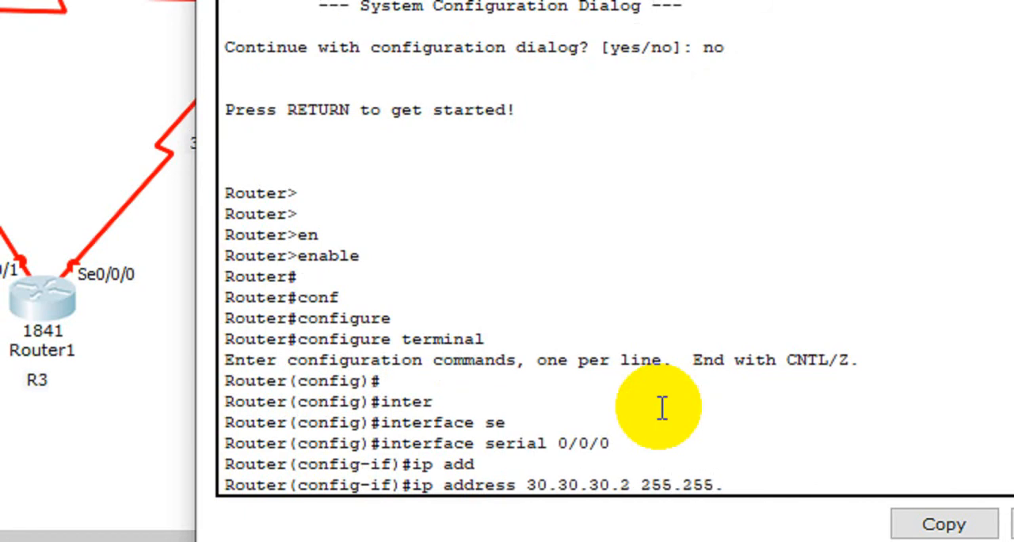
text(255.252)
key(Return)
Step: Save the configuration with do wr and enable Router1's serial 0/0/0 interface with no shutdown
text(d)
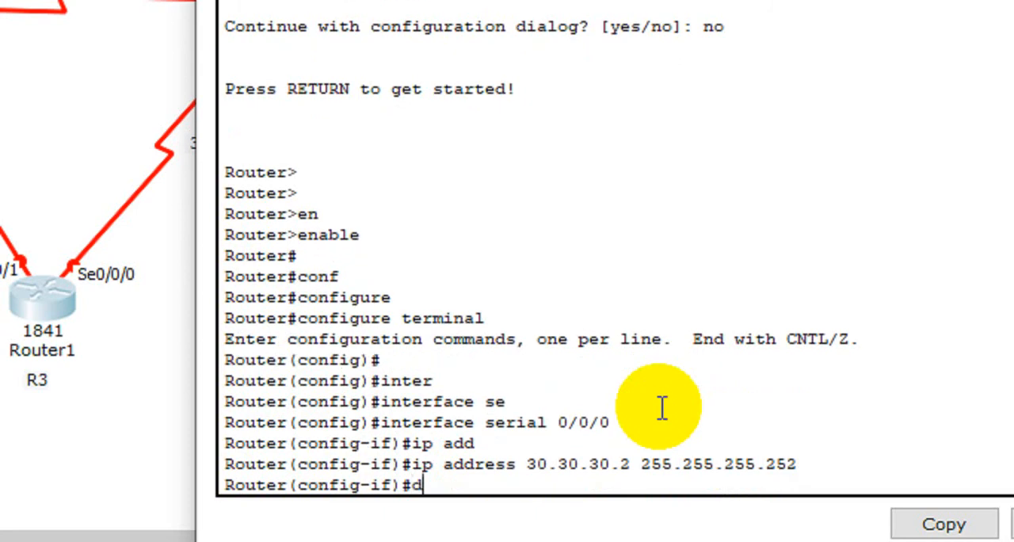
text(o qr)
key(BackSpace)
key(BackSpace)
text(wr)
key(Return)
text(no sh)
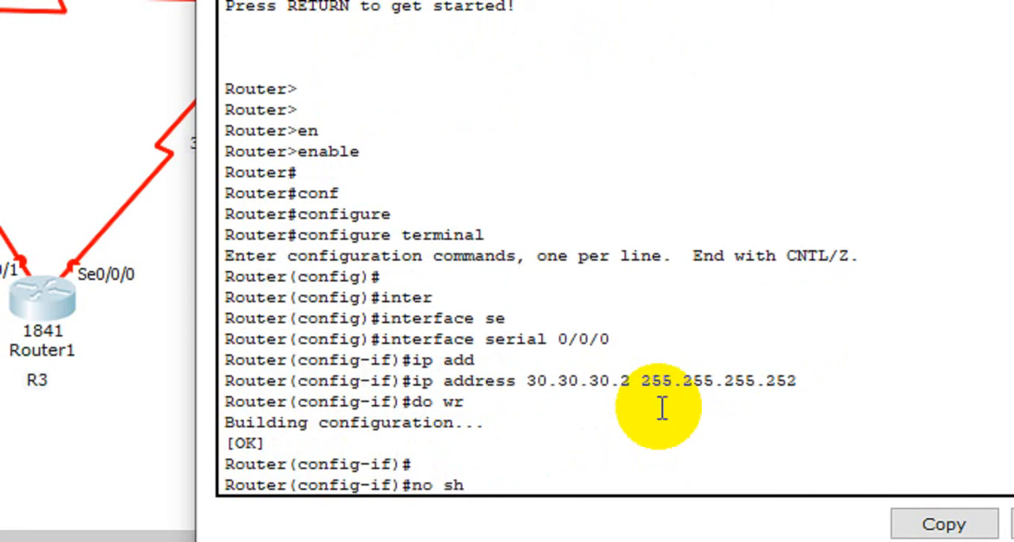
text(ut)
key(Tab)
key(Return)
Step: Exit the serial 0/0/0 interface mode back to Router1's global configuration mode
text(er(config-if)#e)
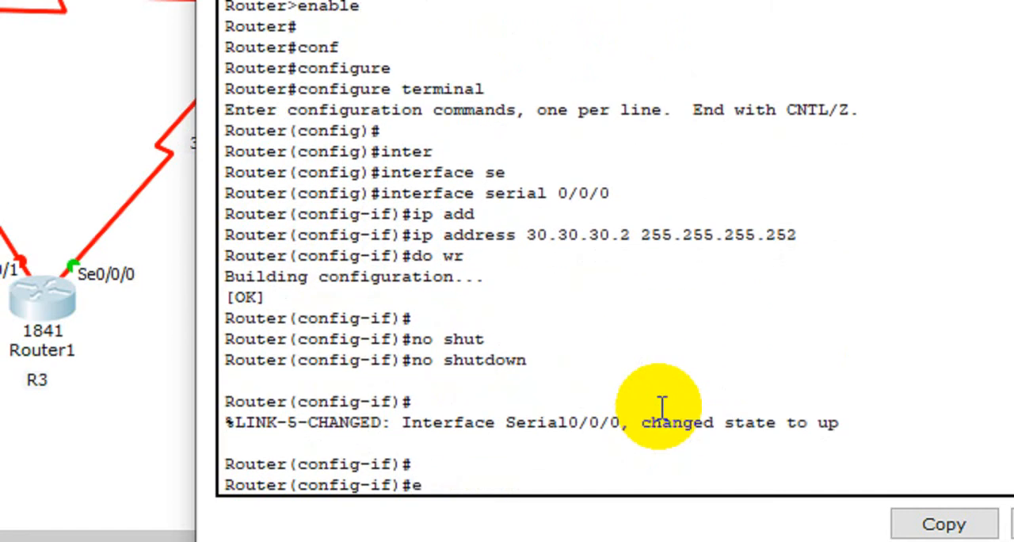
text(xit)
key(Return)
key(Return)
key(Return)
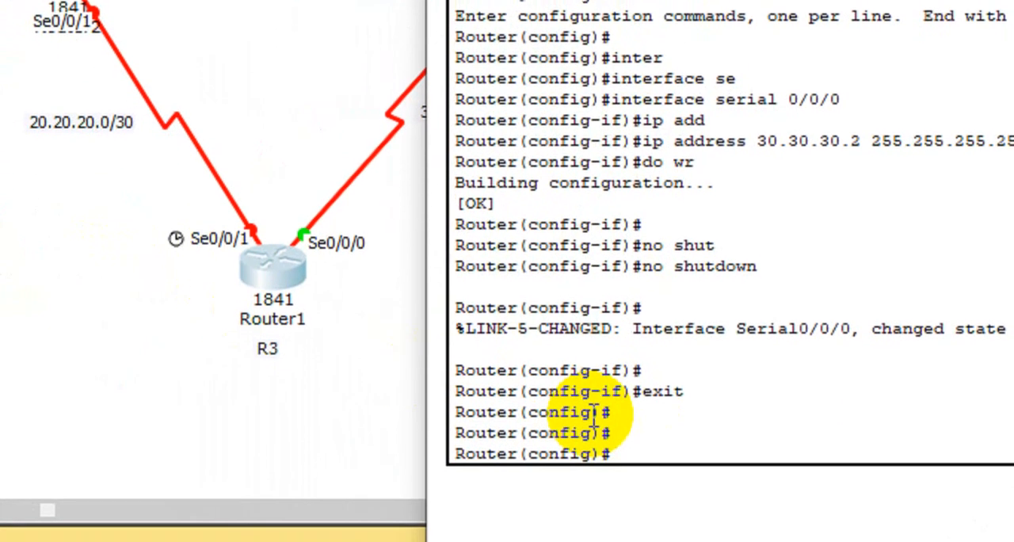
text(inter)
key(Tab)
text(f)
key(Tab)
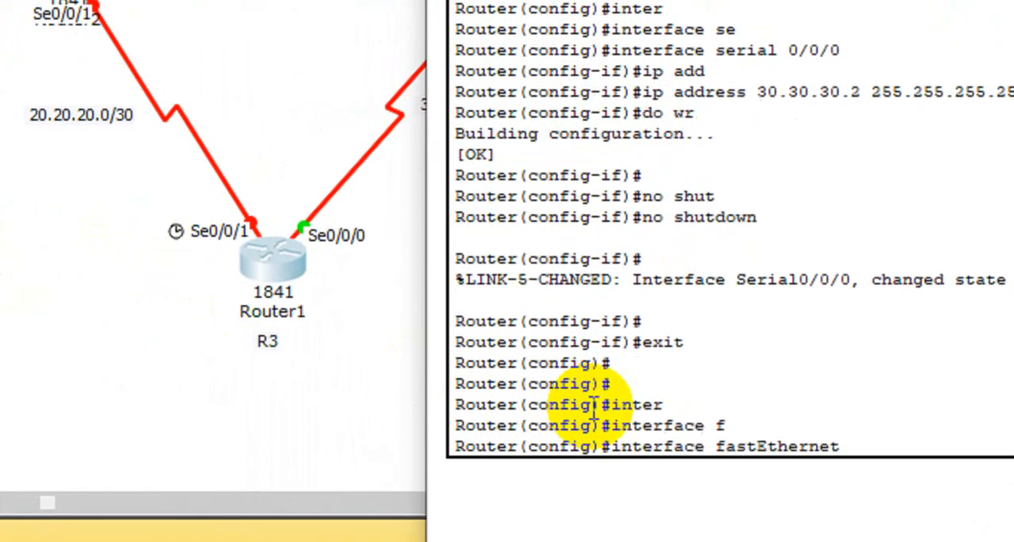
key(BackSpace)
key(BackSpace)
key(BackSpace)
key(BackSpace)
key(BackSpace)
key(BackSpace)
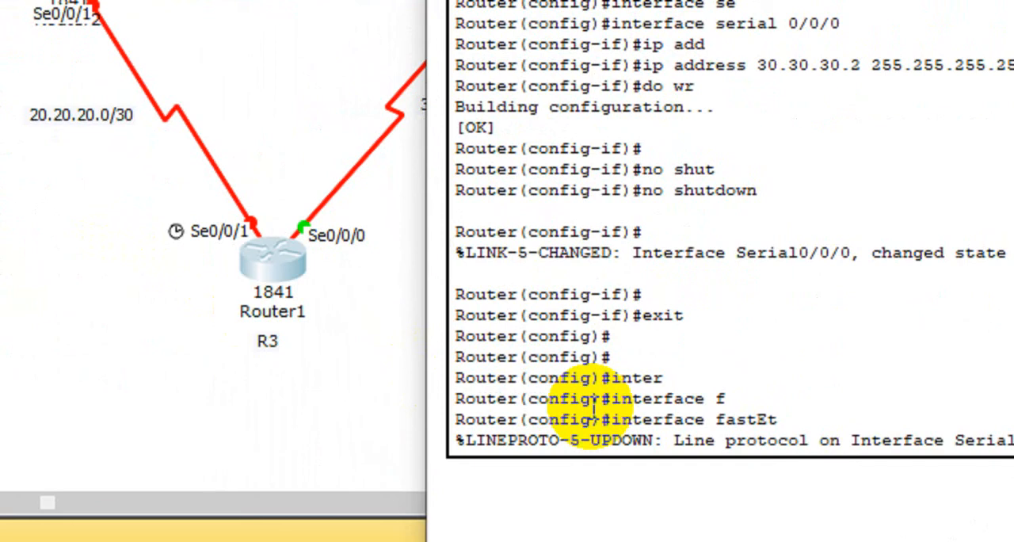
key(Return)
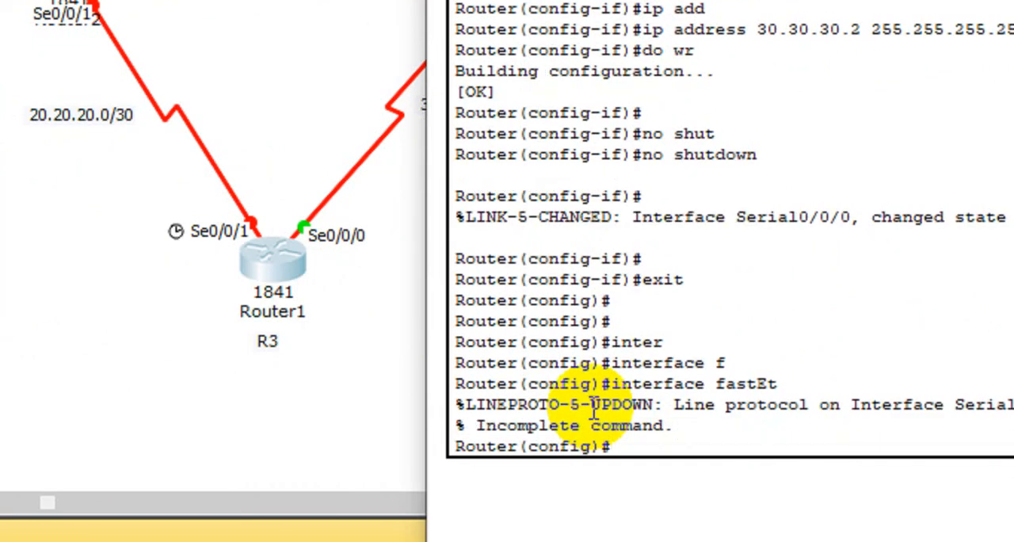
Step: Enter interface configuration mode for serial 0/0/1 on Router1
text(inte)
key(Tab)
text(f)
key(BackSpace)
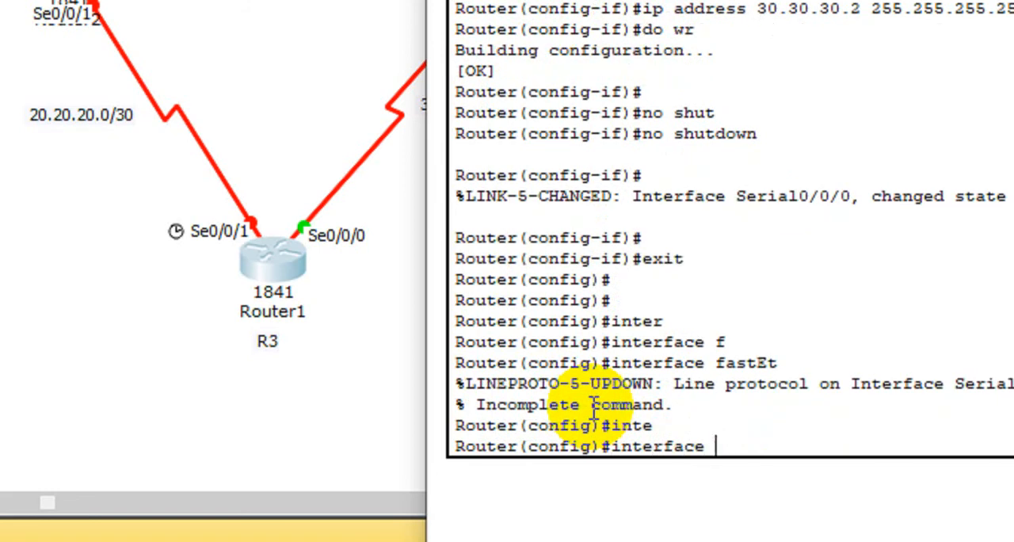
text(s)
key(Tab)
text(0/)
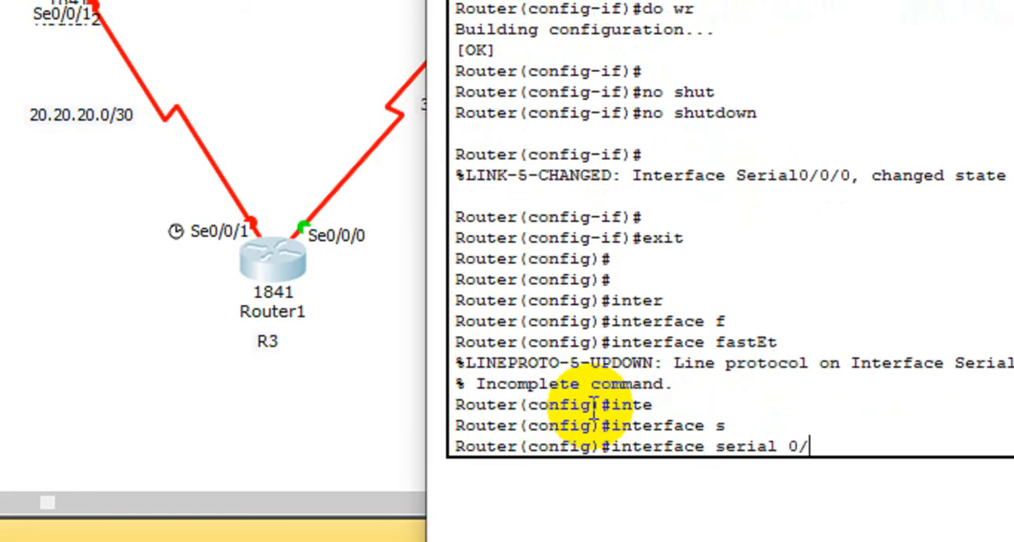
text(0/)
text(1)
key(Return)
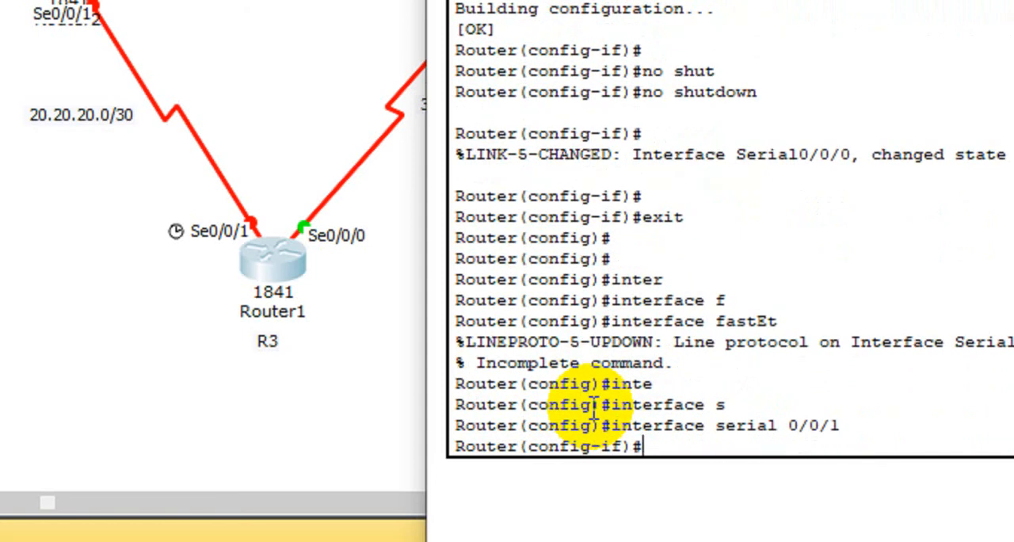
Step: Assign IP address 20.20.20.1 with subnet mask 255.255.255.252 to Router1's serial 0/0/1 interface
text(ip add)
key(Tab)
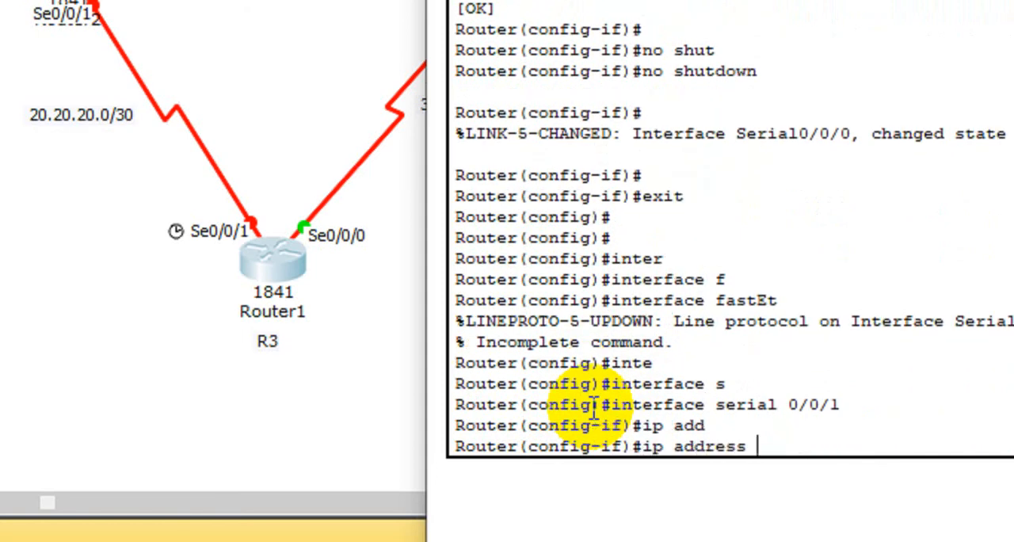
text(20.20.20.1)
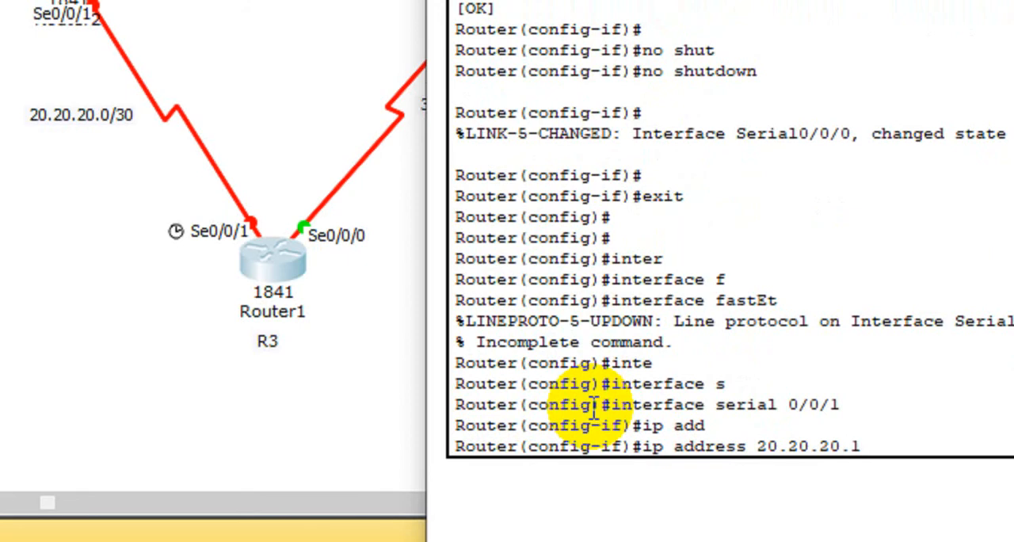
text( 255.255.)
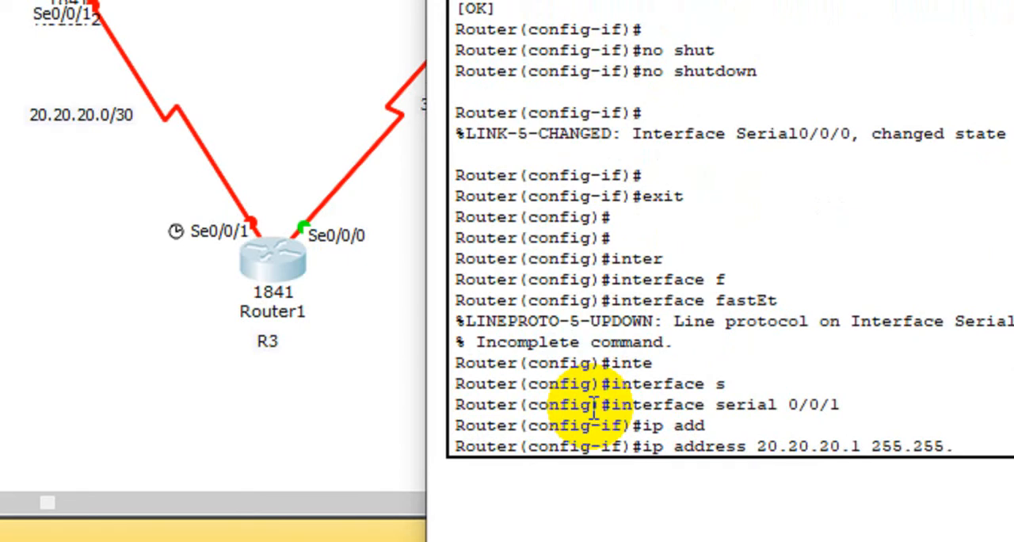
text(255.255.25)
key(Return)
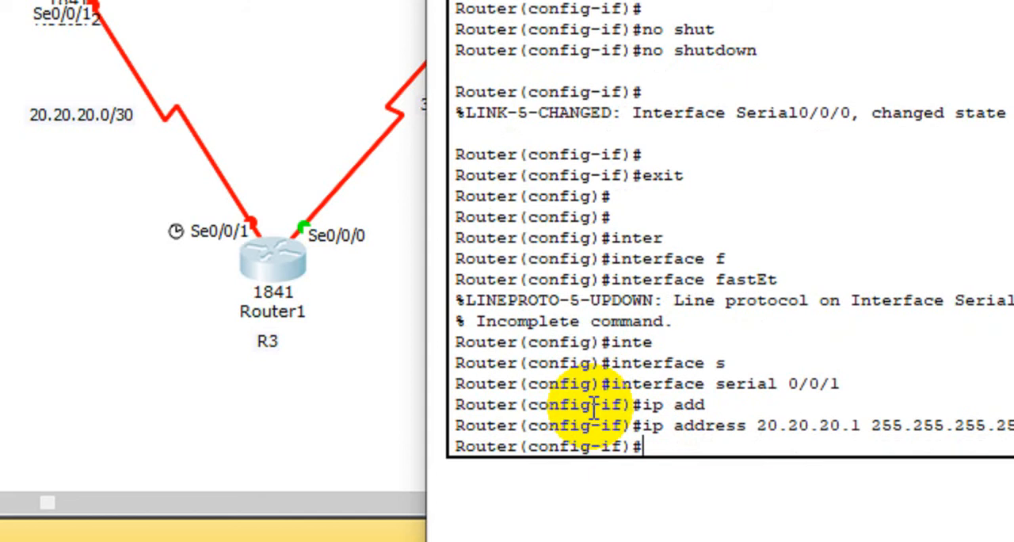
Step: Set the clock rate of Router1's serial 0/0/1 interface to 64000
text(do wr)
key(BackSpace)
key(BackSpace)
text(cl)
key(Tab)
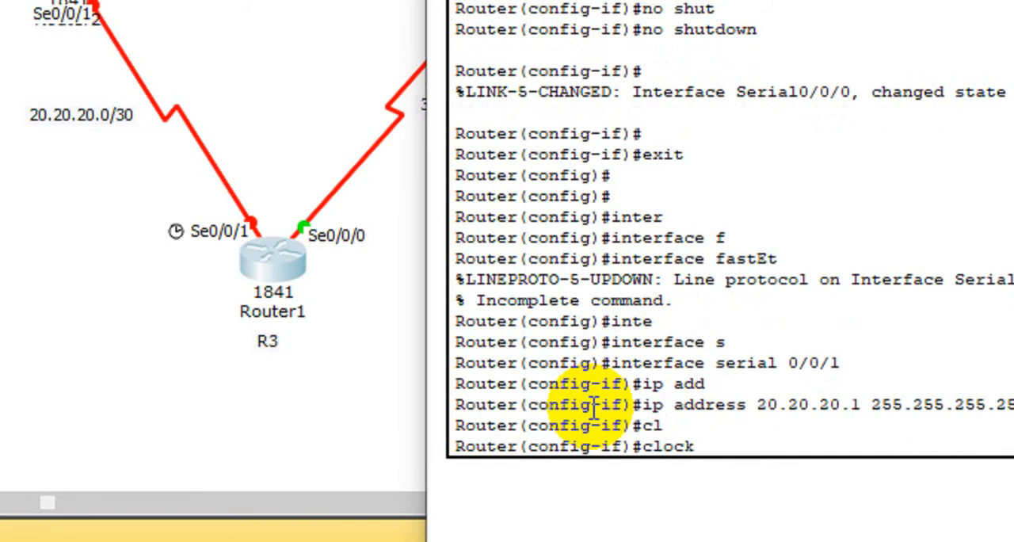
text(r)
key(Tab)
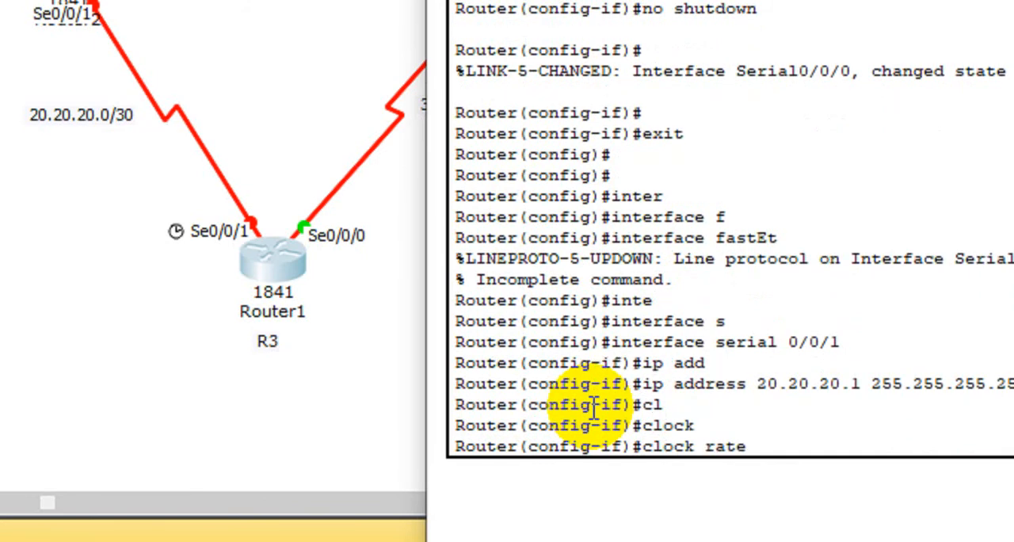
text(64000)
key(Return)
Step: Save the configuration with do wr and enable Router1's serial 0/0/1 interface with no shutdown
text(do)
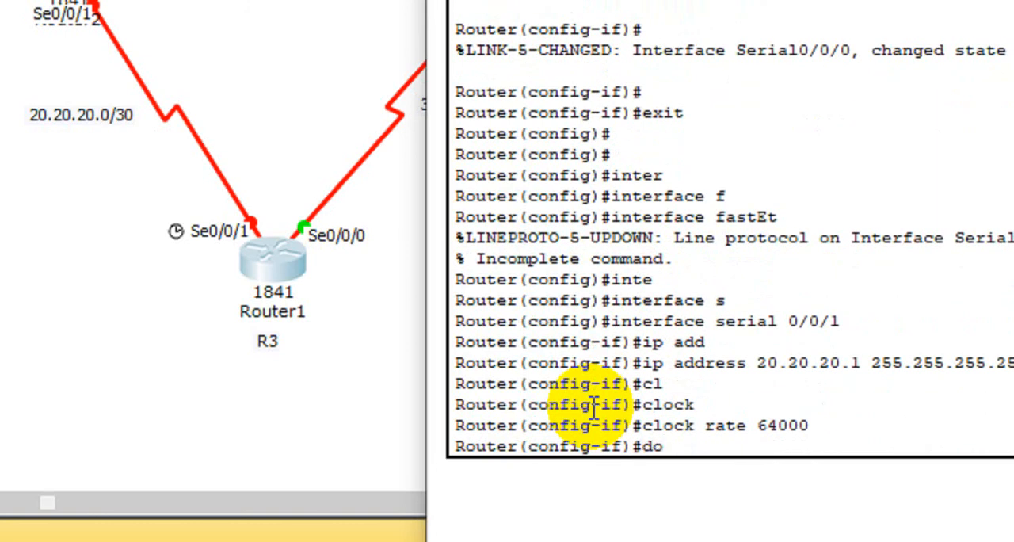
text( wr)
key(Return)
text(no shut)
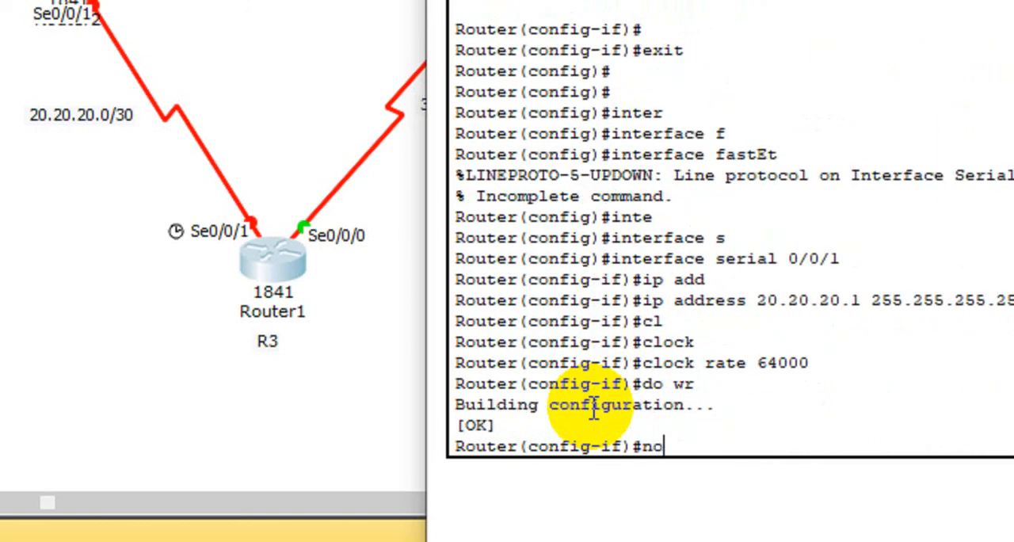
key(Tab)
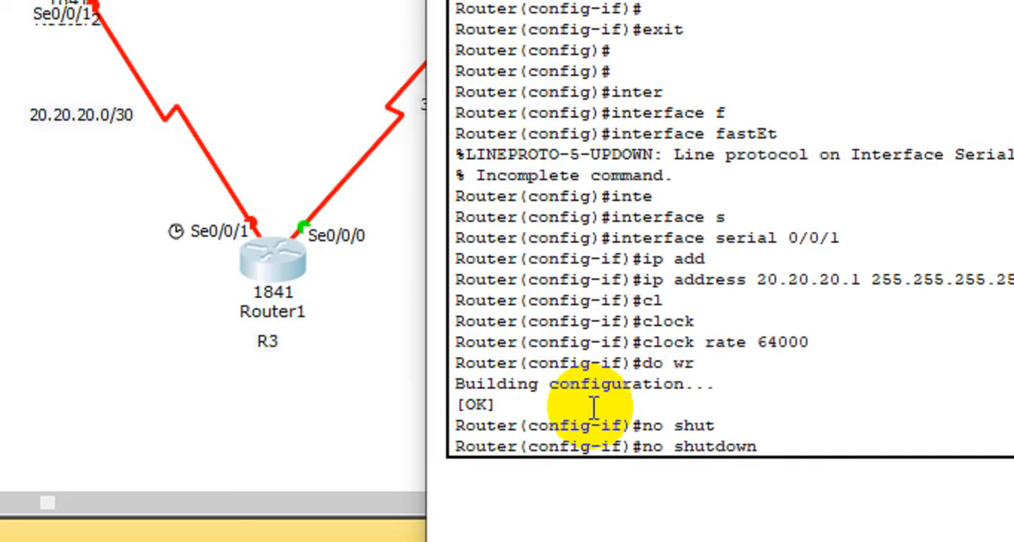
key(Return)
key(Return)
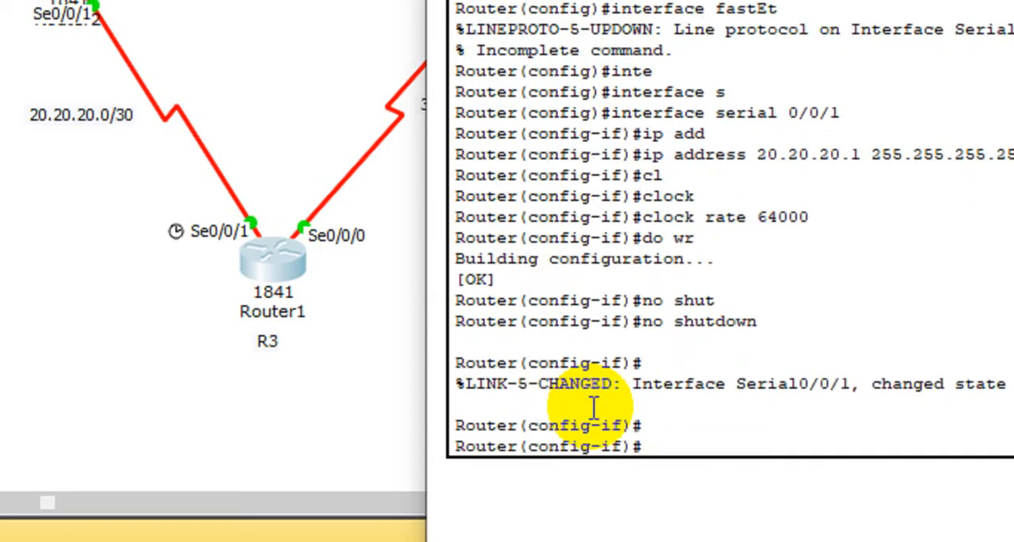
Step: Exit the serial 0/0/1 interface mode and close Router1's window
text(exit)
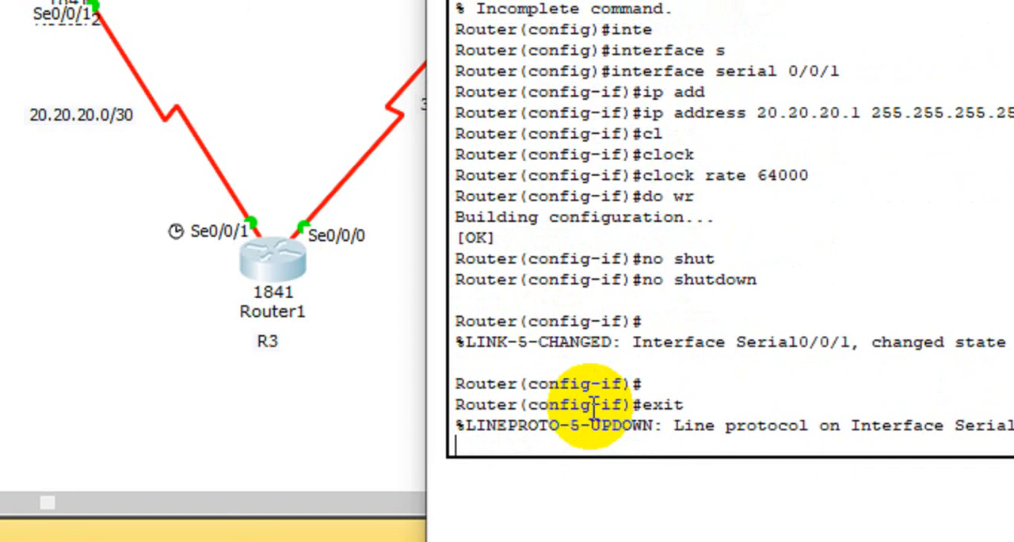
key(Return)
key(Return)
key(Return)
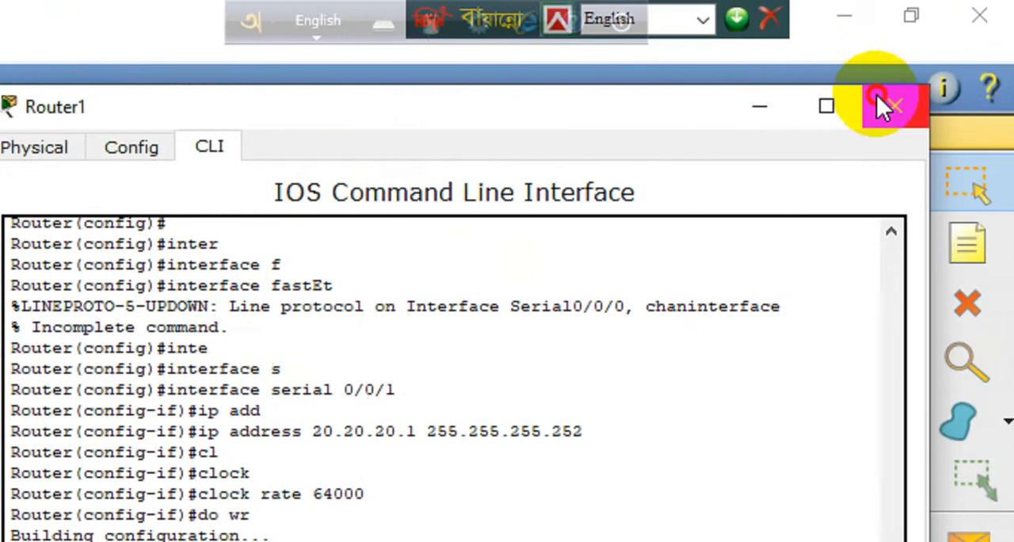
click(880, 102)
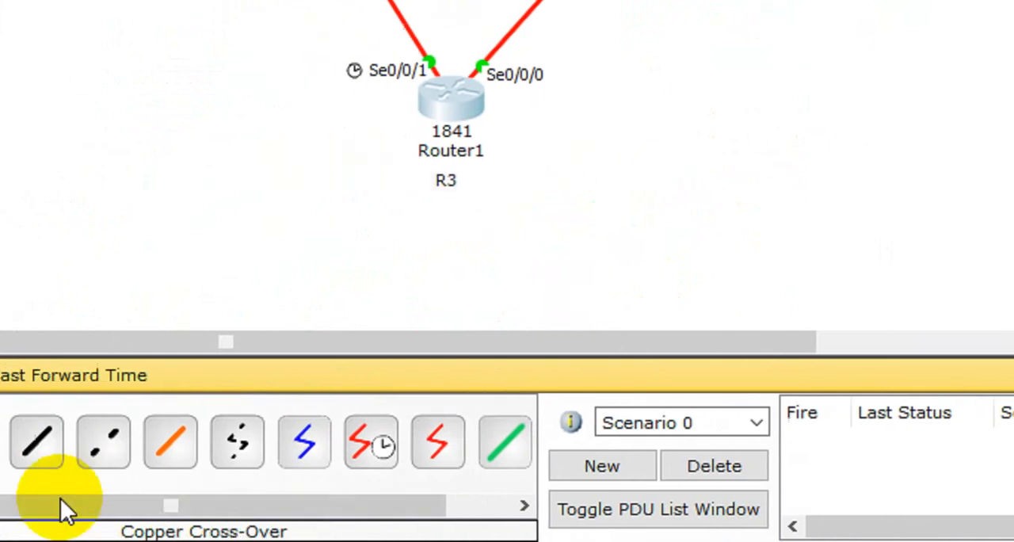
Step: Add a 2950-24 switch to the workspace beside router R2
click(89, 430)
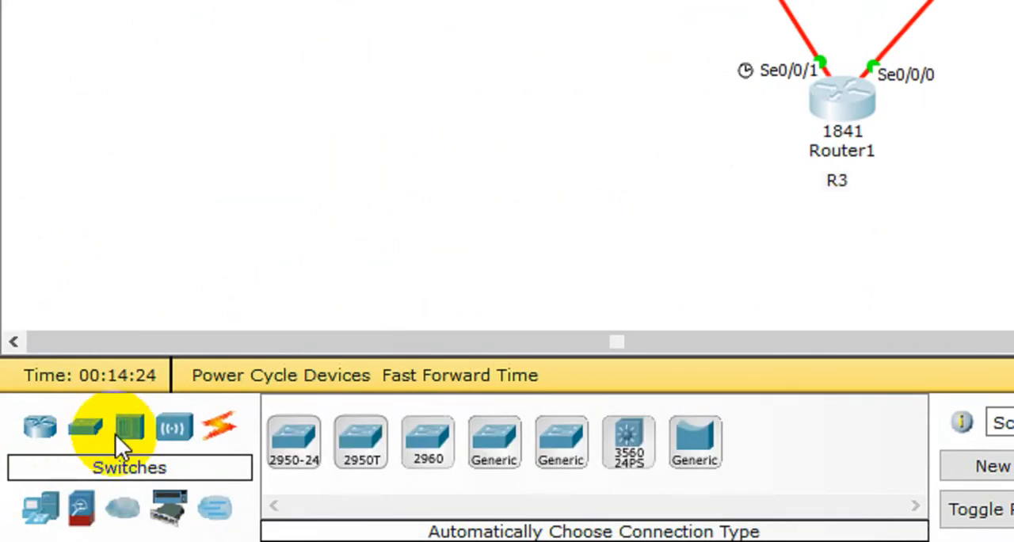
click(306, 462)
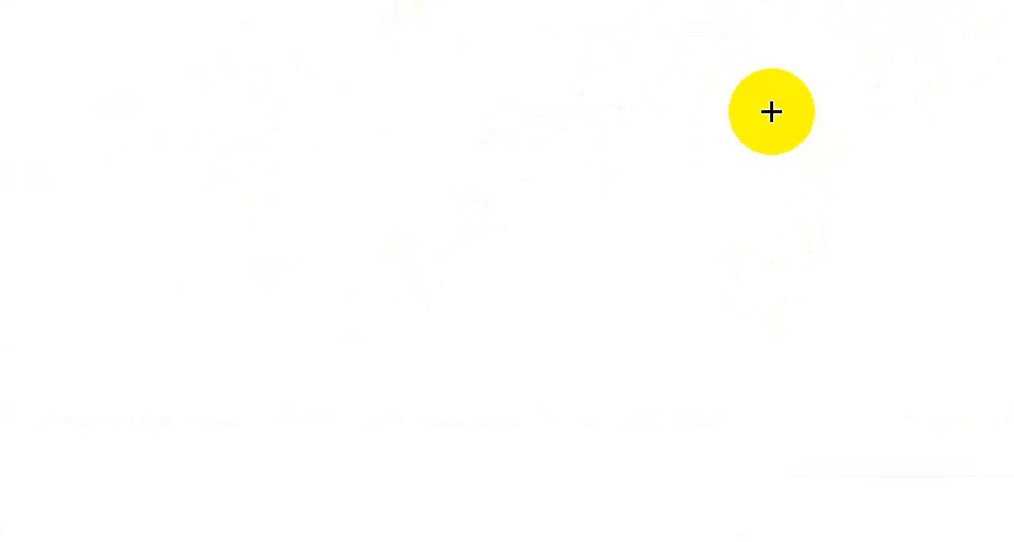
click(758, 136)
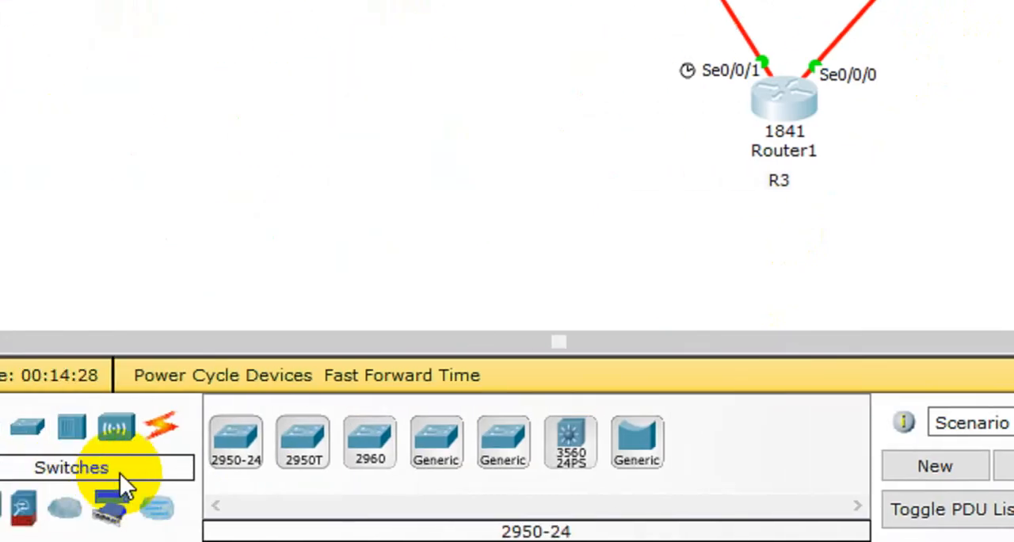
Step: Add two generic laptops near the 2950-24 switch
click(51, 515)
click(362, 438)
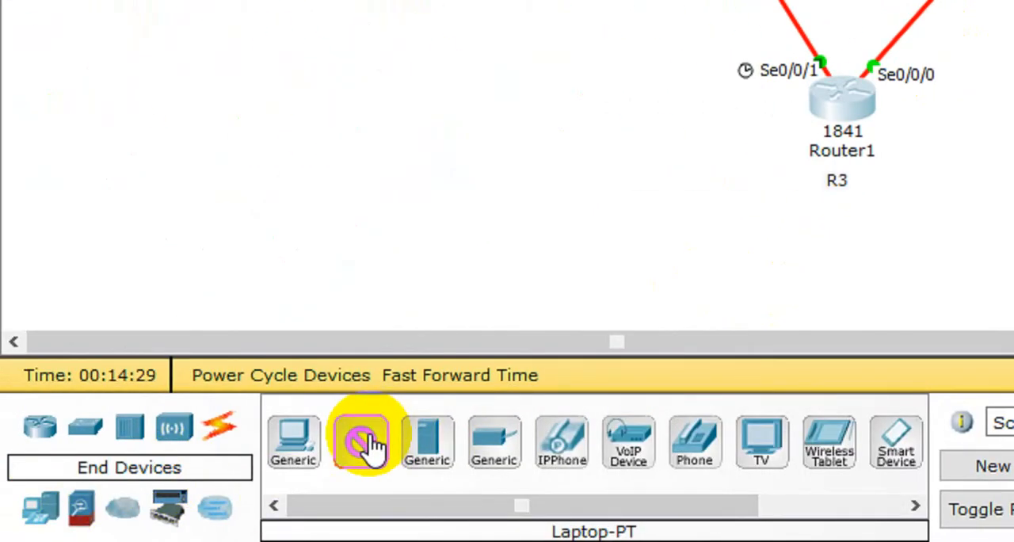
click(842, 195)
click(933, 41)
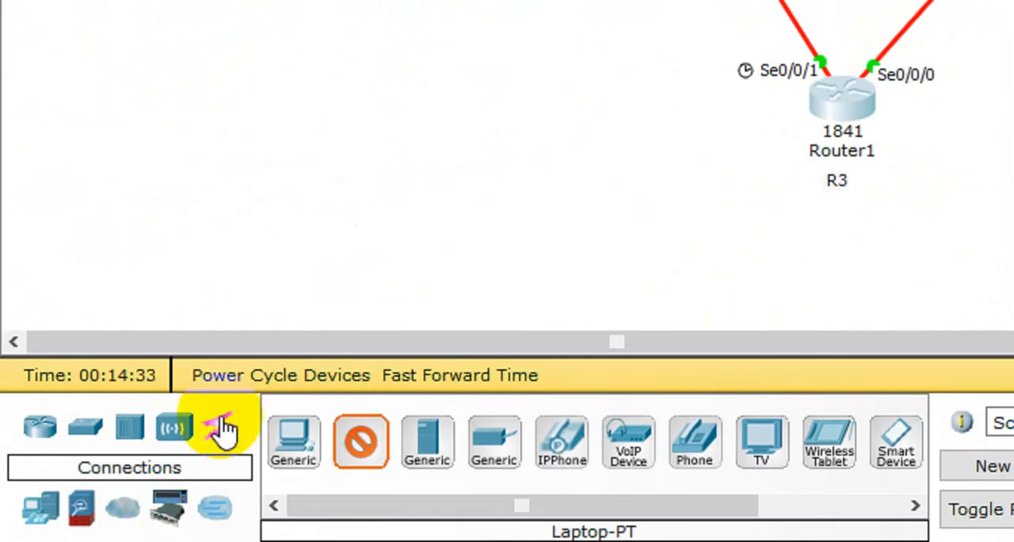
Step: Connect Router0 (R2) to Switch0 with an automatically chosen cable type
click(224, 429)
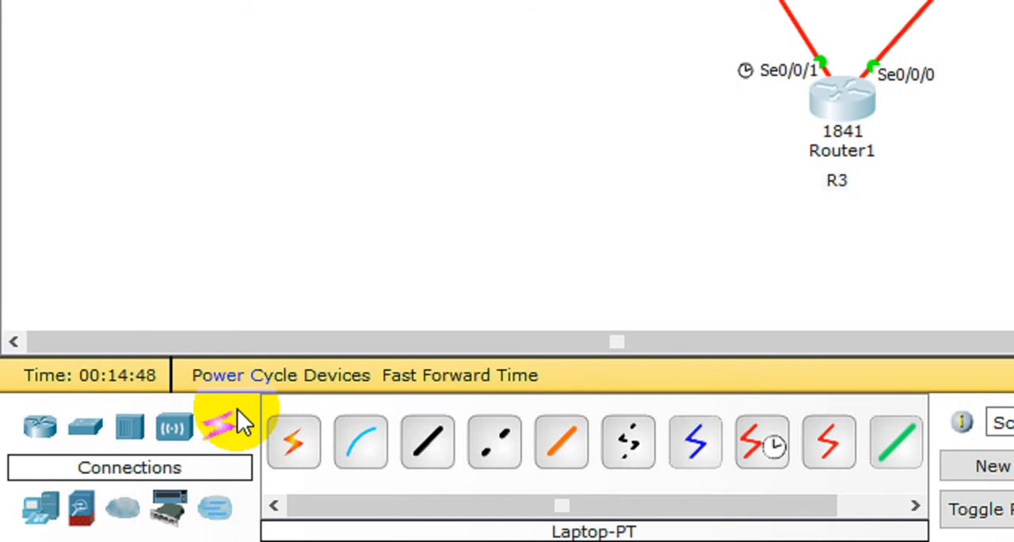
click(286, 453)
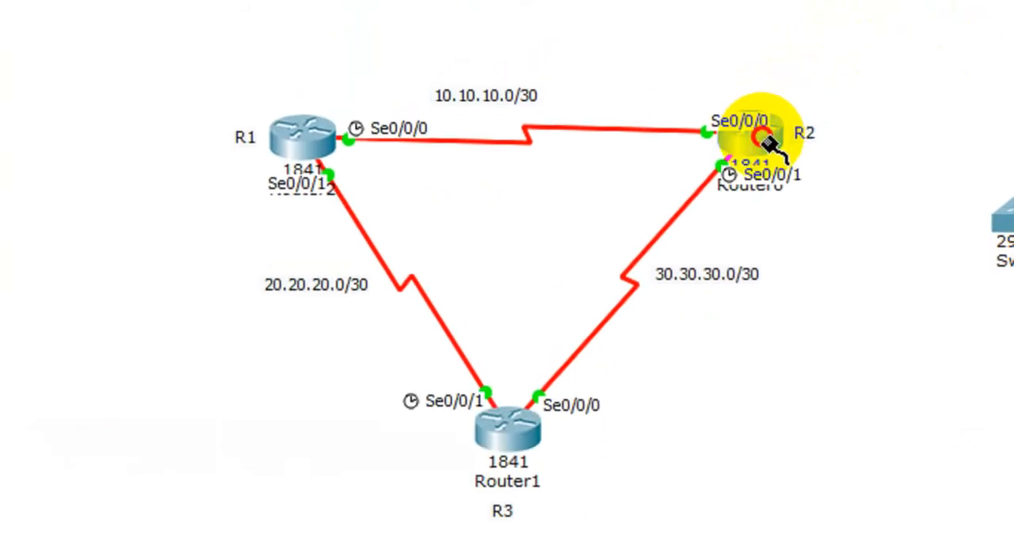
click(764, 138)
click(1002, 220)
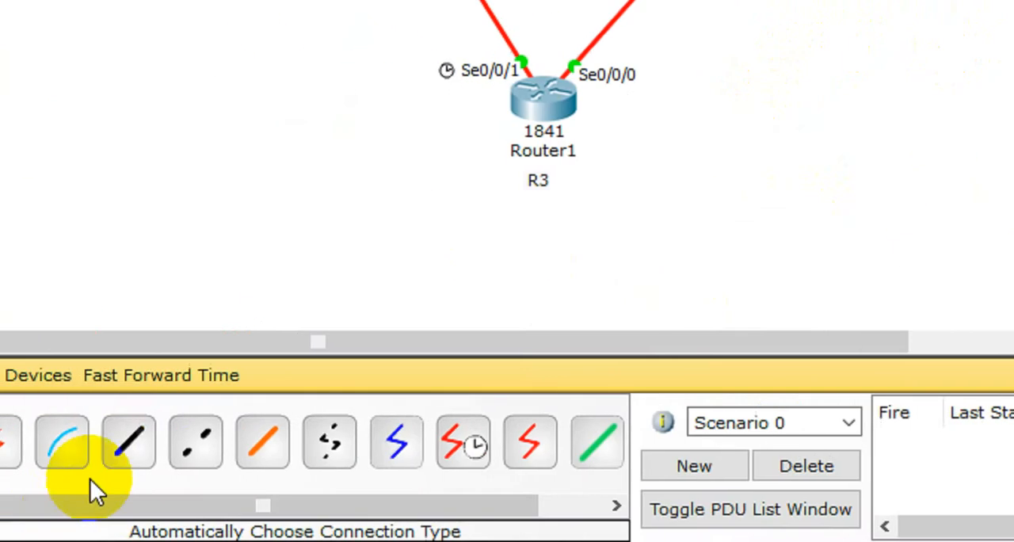
Step: Connect Switch0 to Laptop1 and to Laptop0 with automatically chosen cable types
click(172, 451)
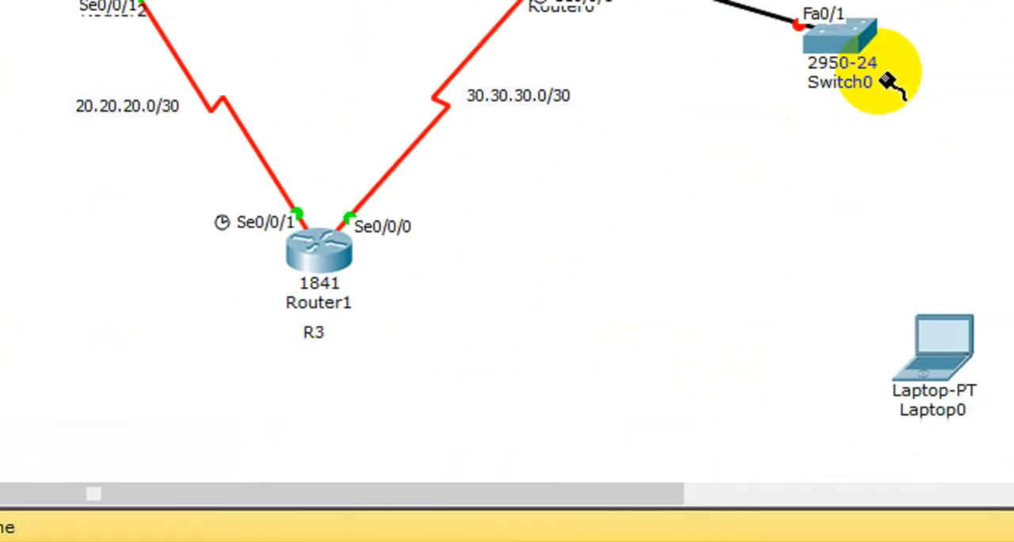
click(891, 84)
click(937, 73)
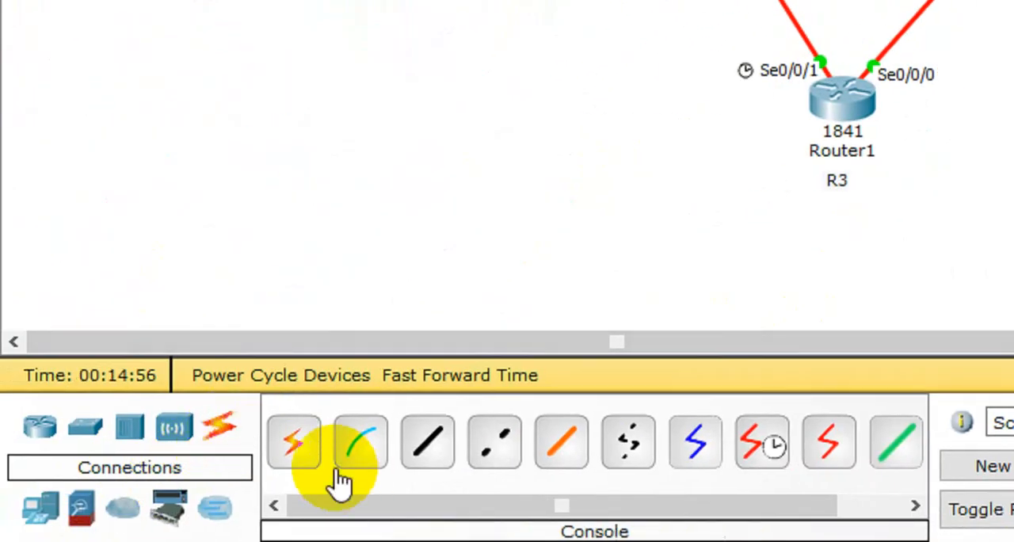
click(305, 448)
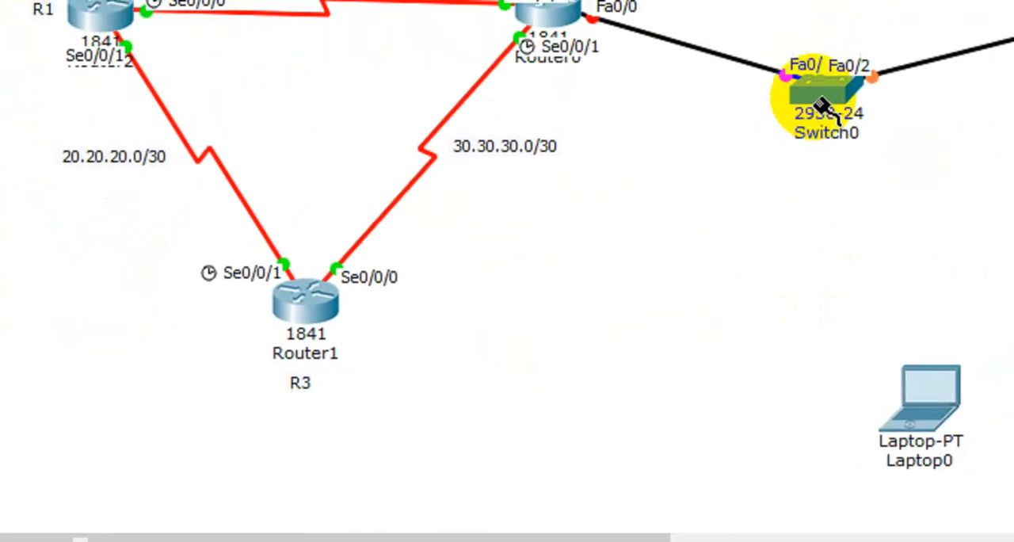
click(815, 98)
click(935, 394)
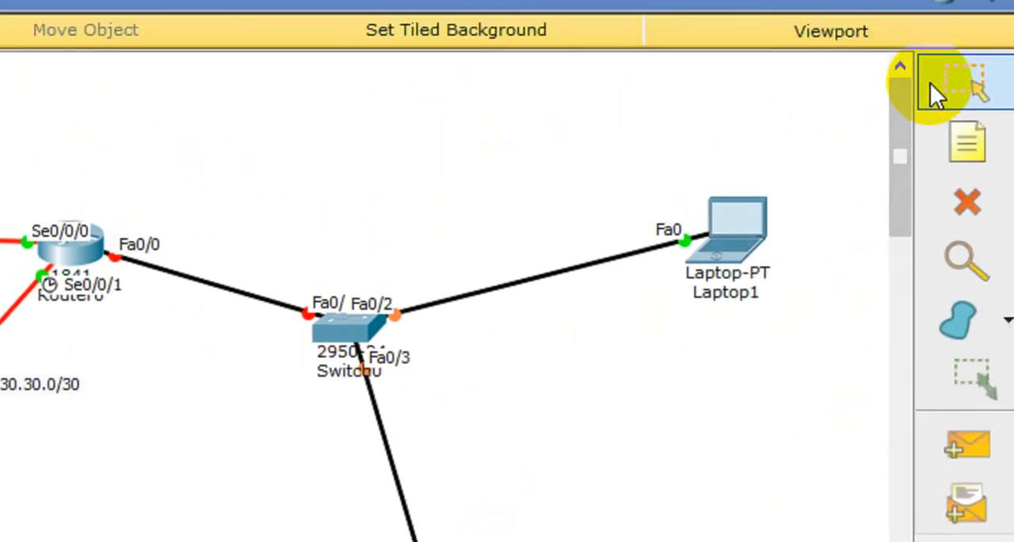
Step: Arrange the laptops around Switch0, with Laptop0 straight below it and Laptop1 out to its side
drag(459, 475, 609, 387)
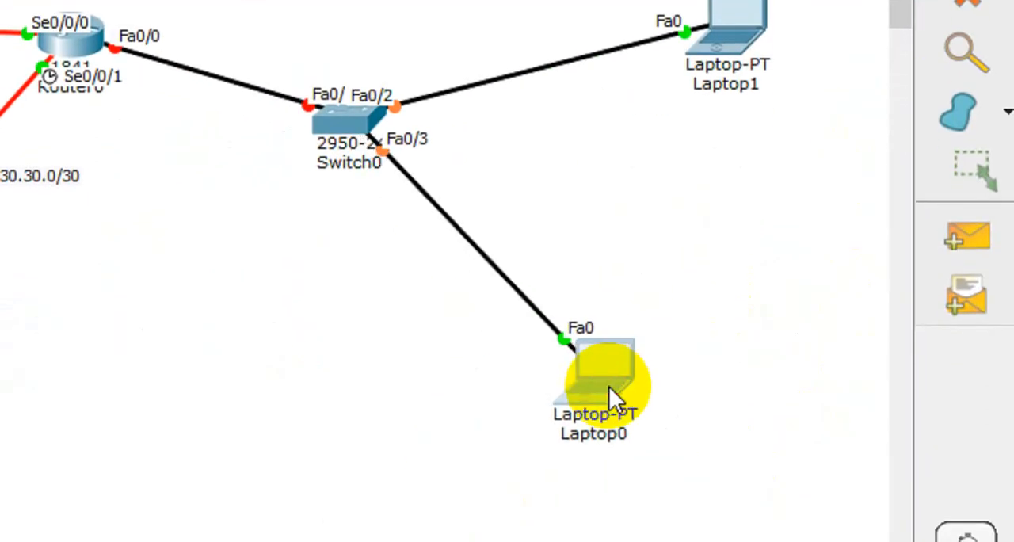
drag(742, 3, 731, 145)
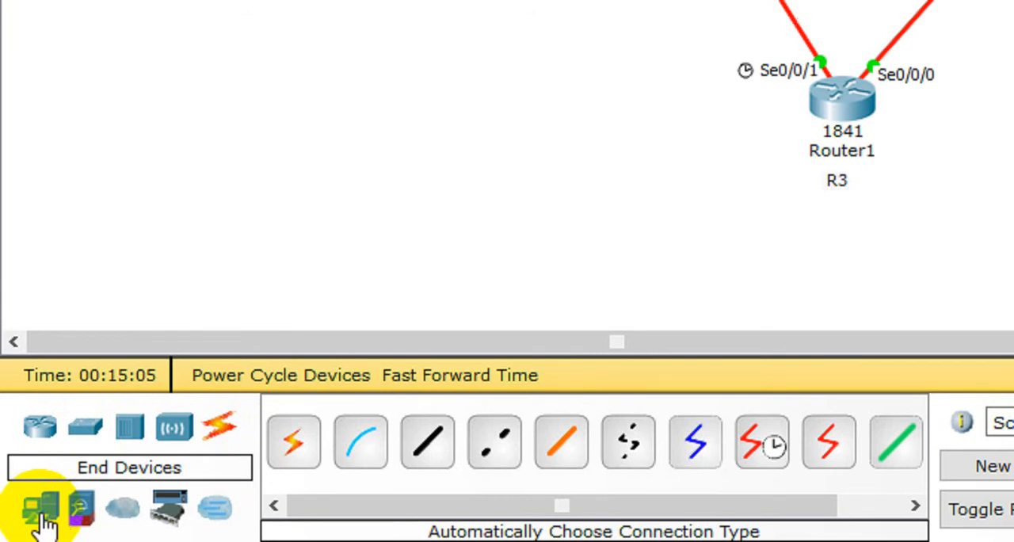
mouse_move(926, 151)
mouse_down()
mouse_move(693, 166)
mouse_move(579, 199)
mouse_up()
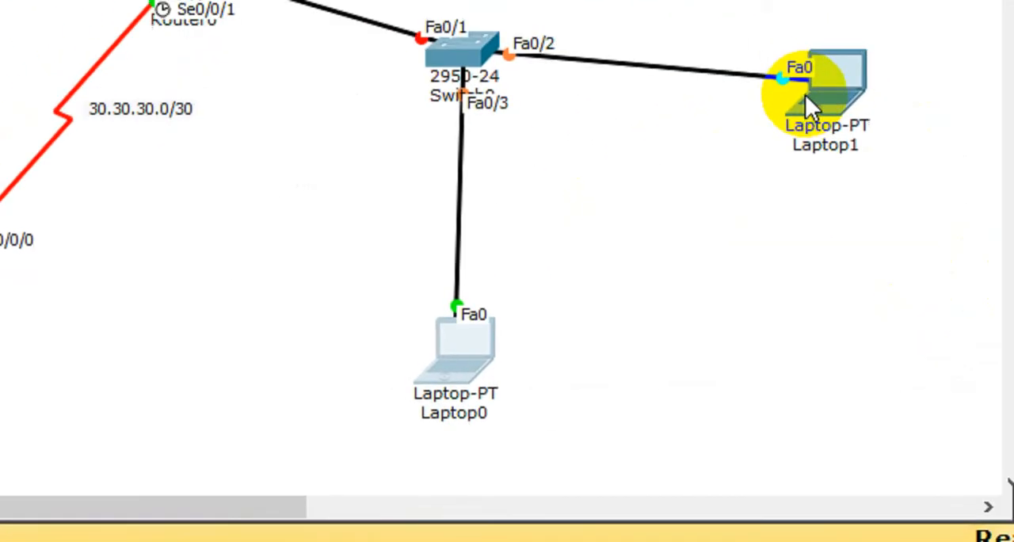
click(770, 59)
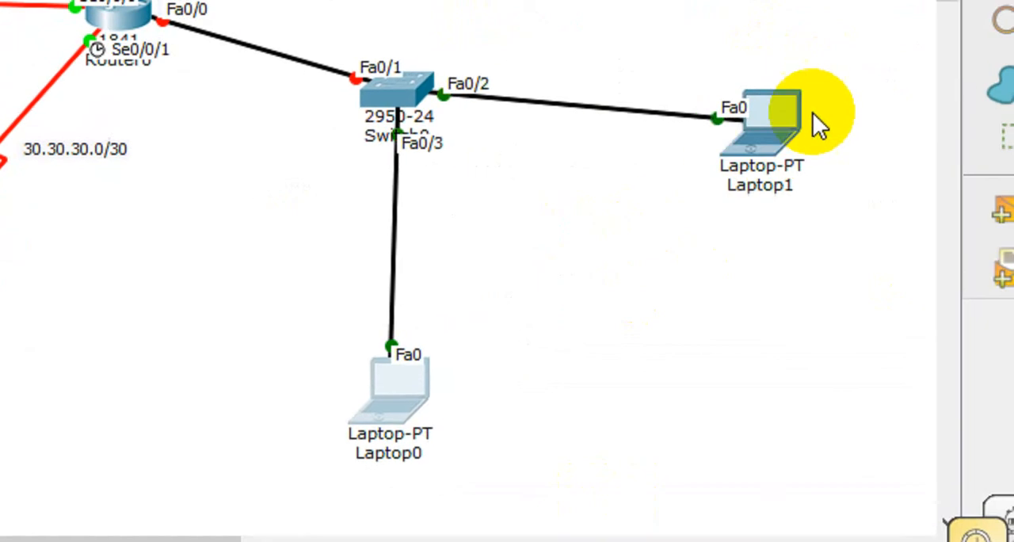
Step: Add another generic laptop to the workspace on R1's side of the router triangle
click(786, 119)
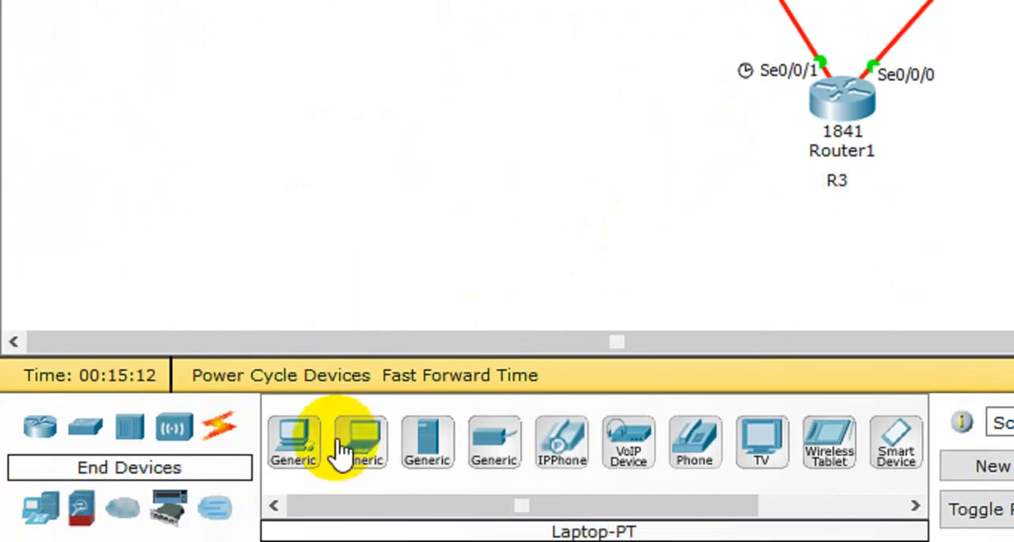
click(335, 441)
click(466, 176)
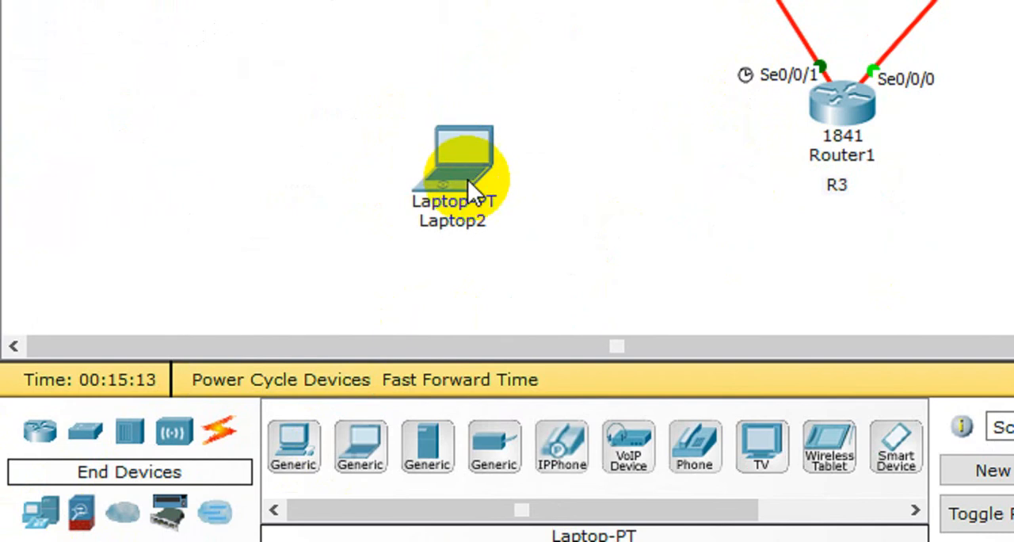
Step: Connect Router2 (R1) to Laptop2 with an automatically chosen cable type
click(210, 431)
click(293, 463)
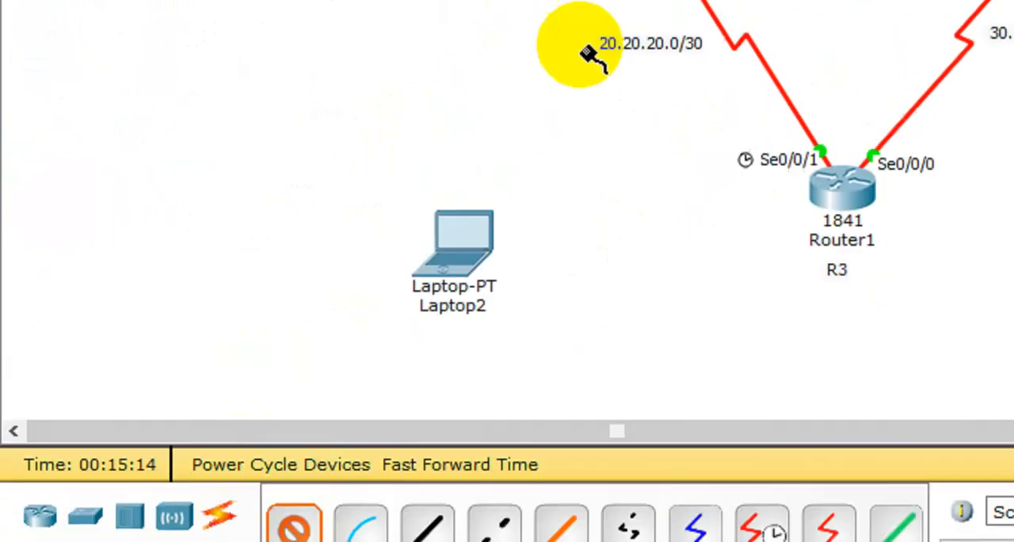
click(613, 65)
click(463, 158)
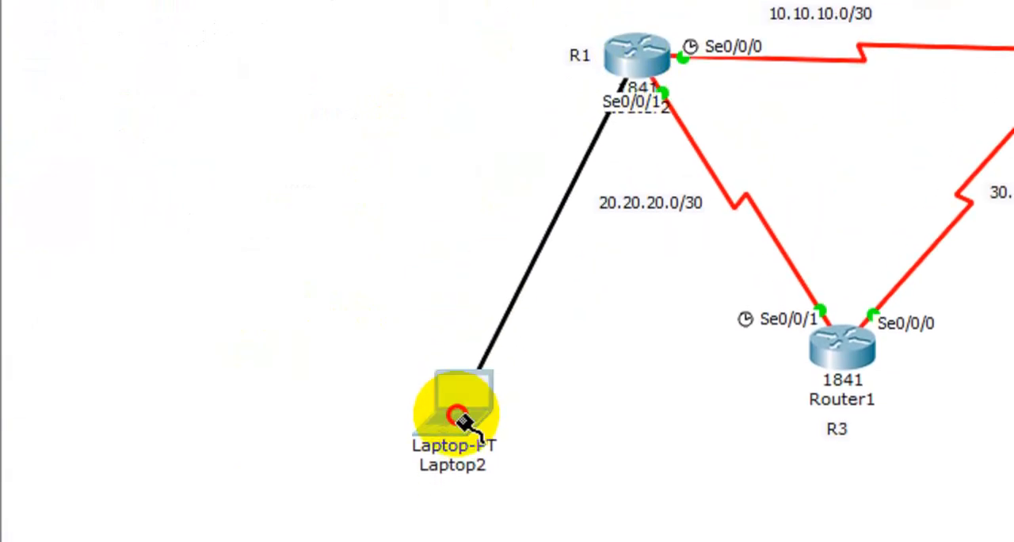
click(466, 446)
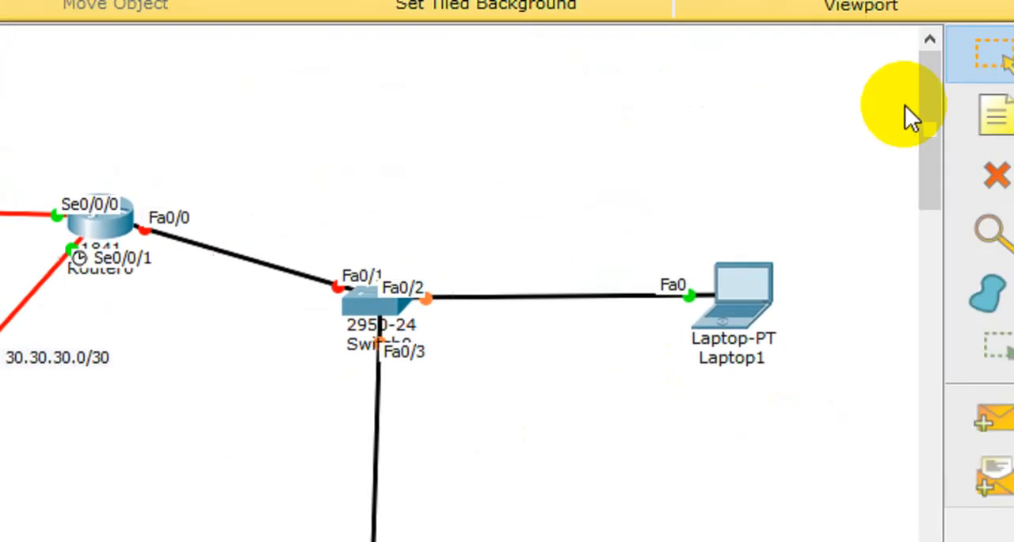
click(994, 60)
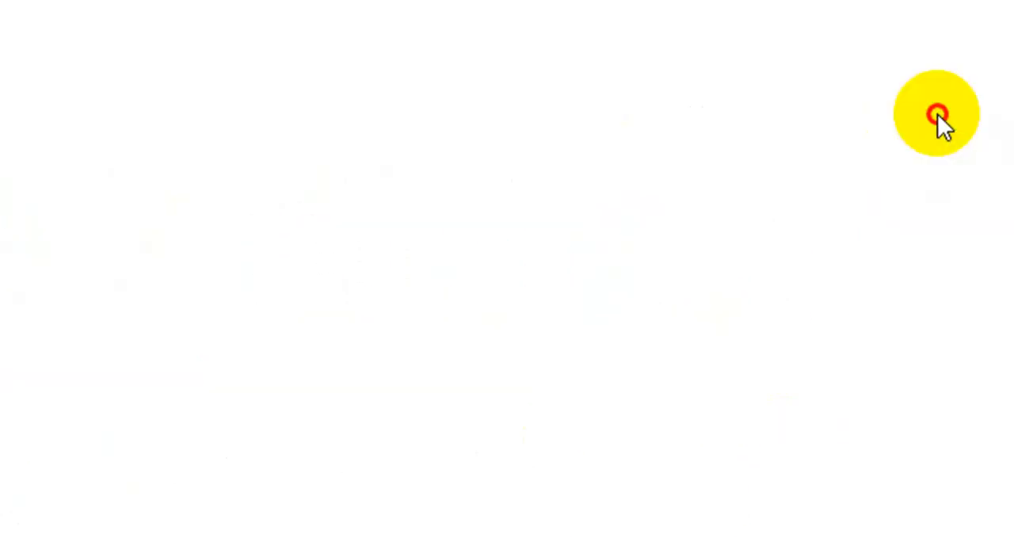
Step: Move Laptop2 directly below R1, and stack Switch0 and Laptop0 in a column below R2
click(296, 438)
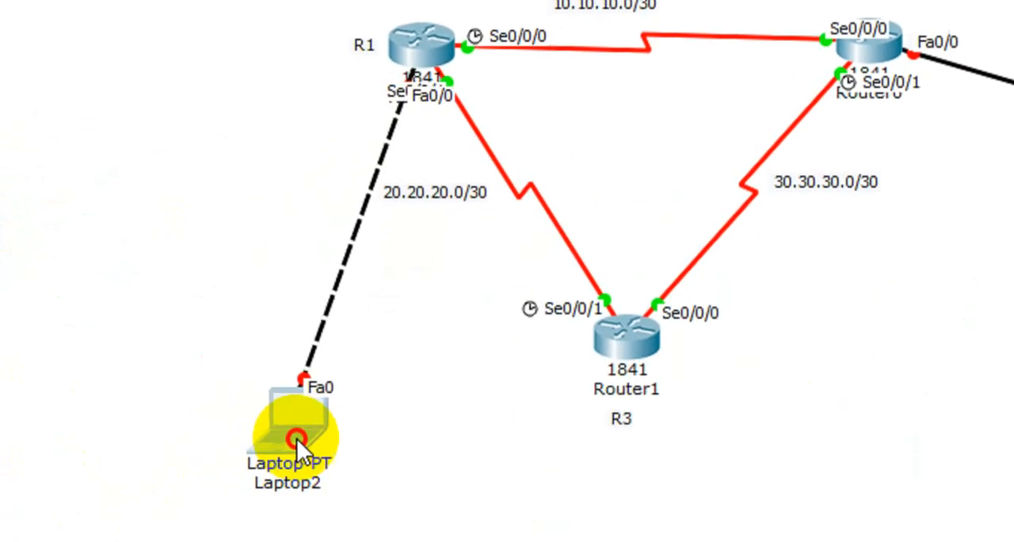
drag(296, 438, 428, 387)
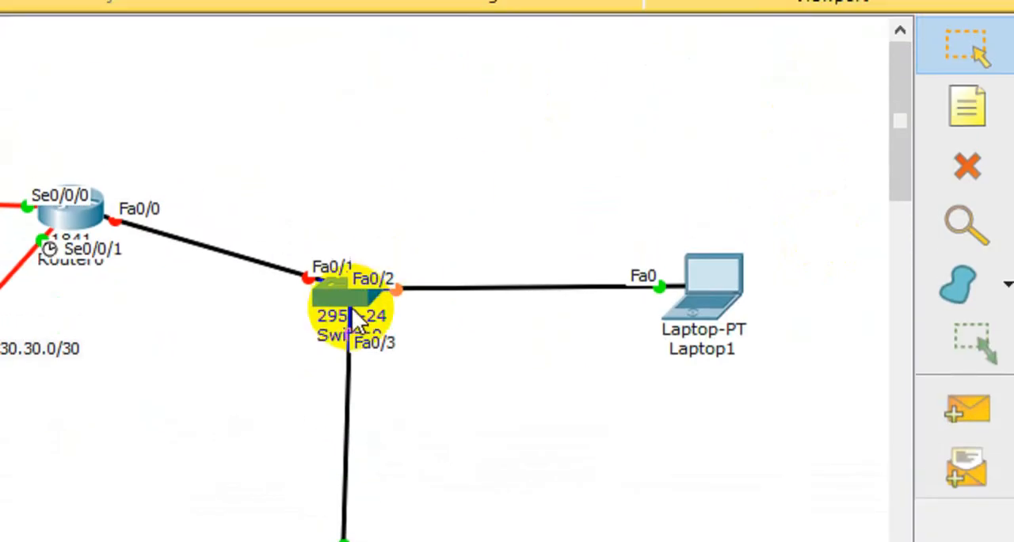
drag(352, 299, 73, 466)
drag(555, 414, 317, 388)
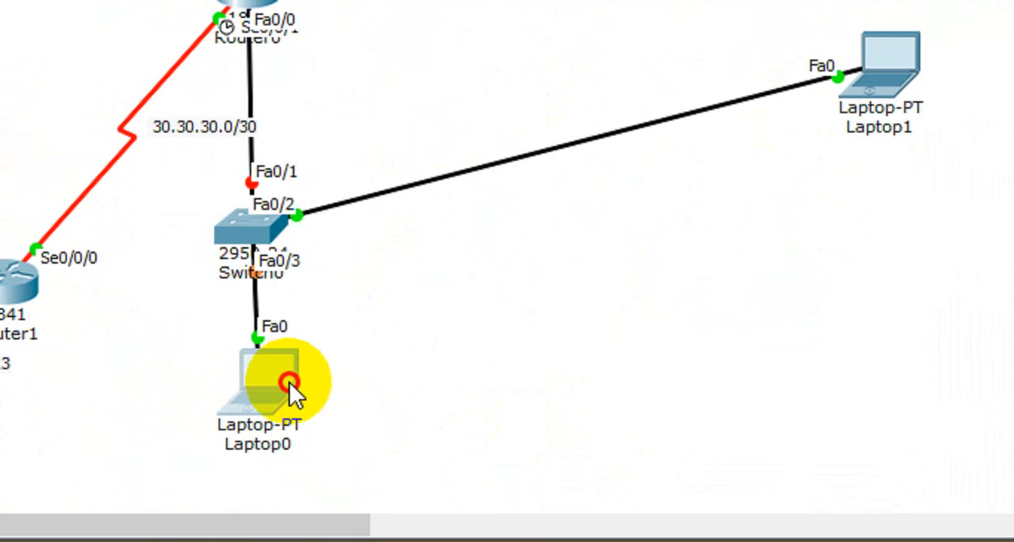
Step: Delete Laptop1 from the topology and return to the selection tool
click(977, 75)
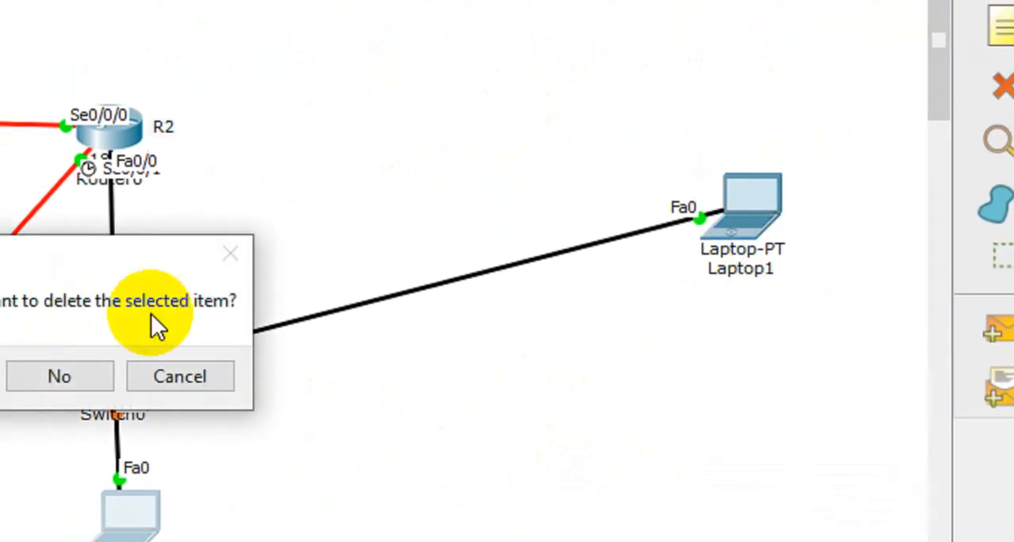
click(197, 370)
click(885, 220)
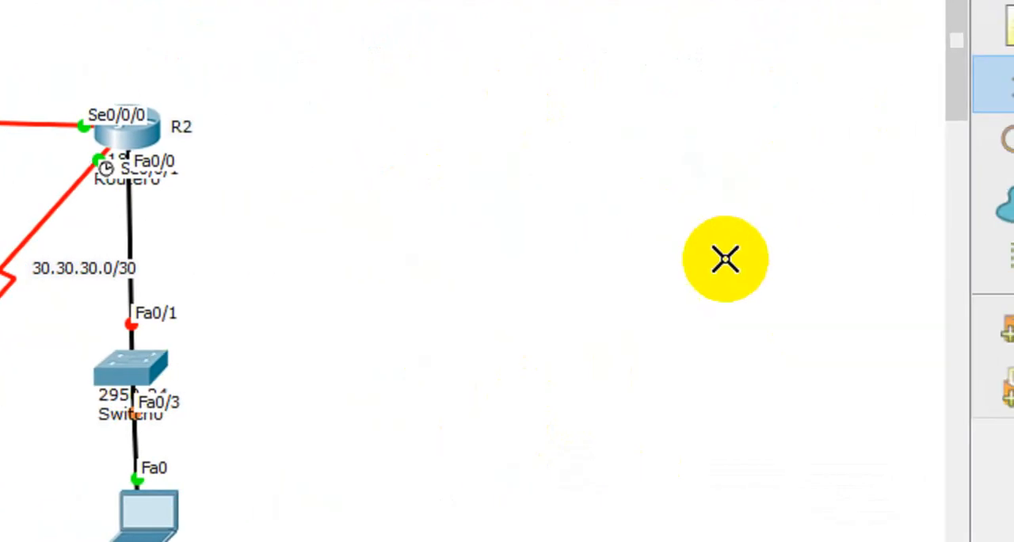
click(964, 24)
Step: Fine-tune the alignment of Switch0 and Laptop0 below R2, and move Router1 slightly upward
click(75, 426)
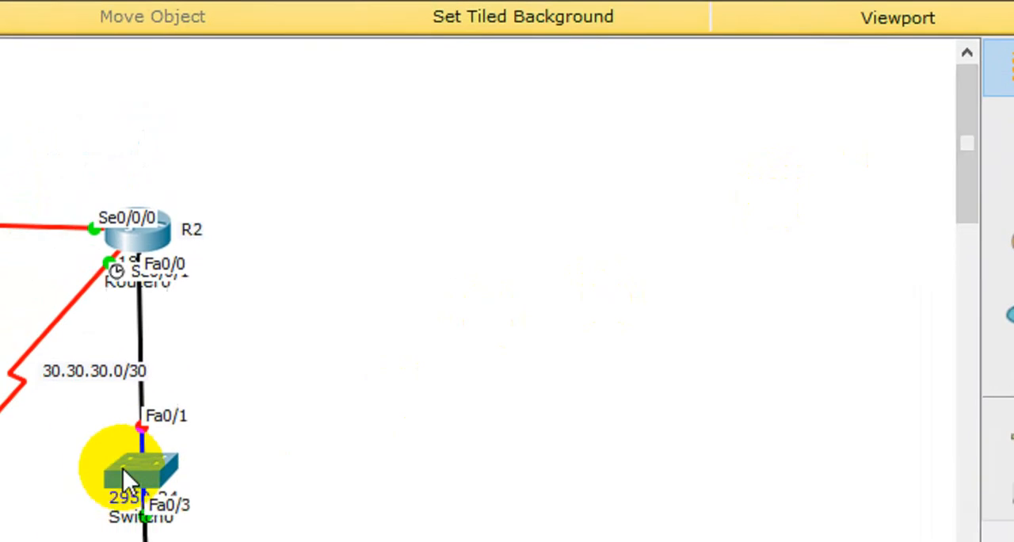
drag(230, 426, 244, 400)
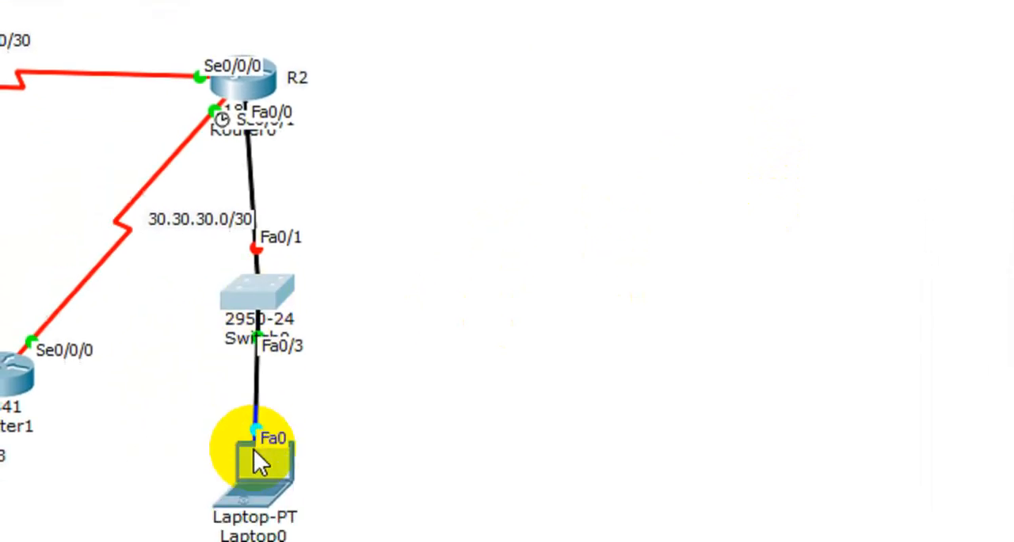
drag(253, 449, 249, 455)
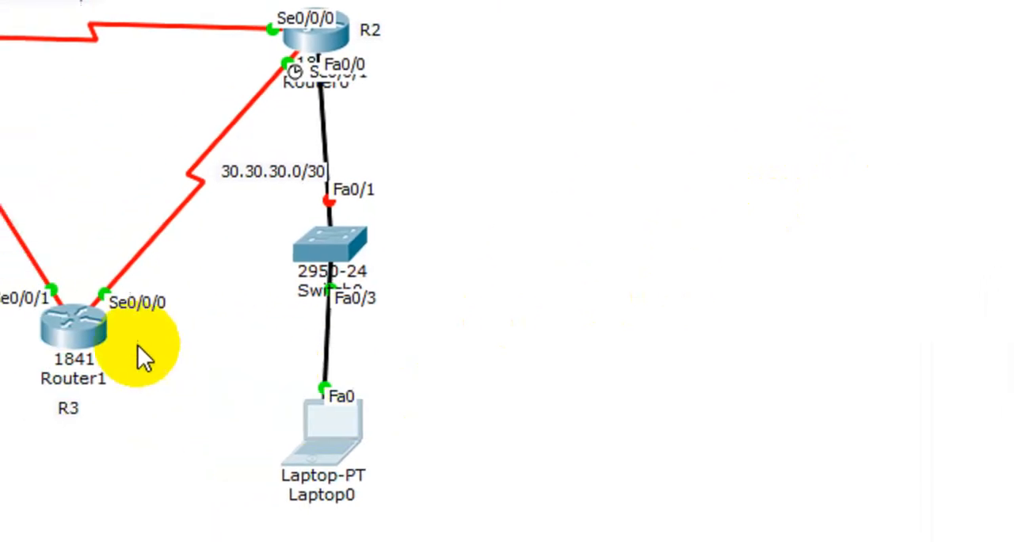
drag(198, 341, 200, 303)
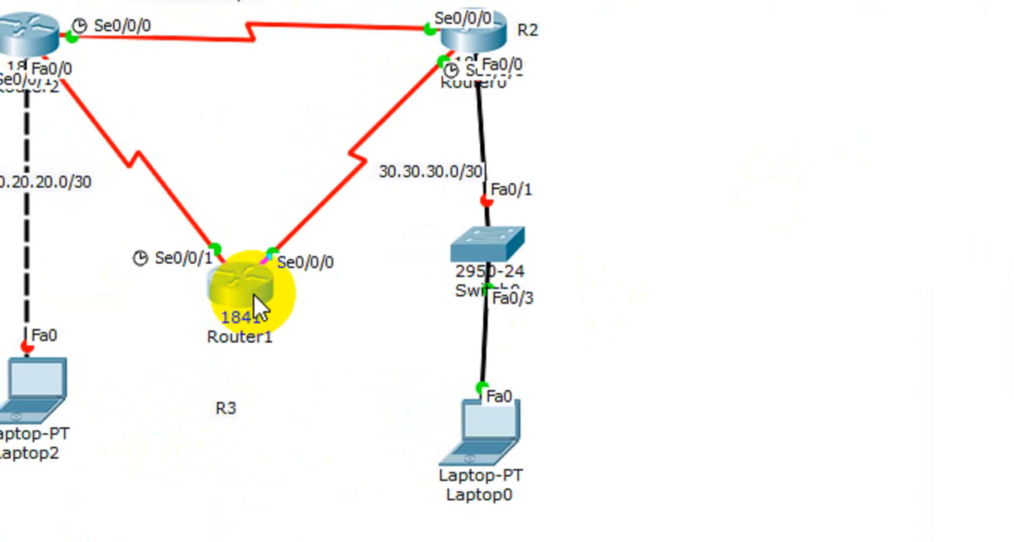
drag(502, 261, 491, 256)
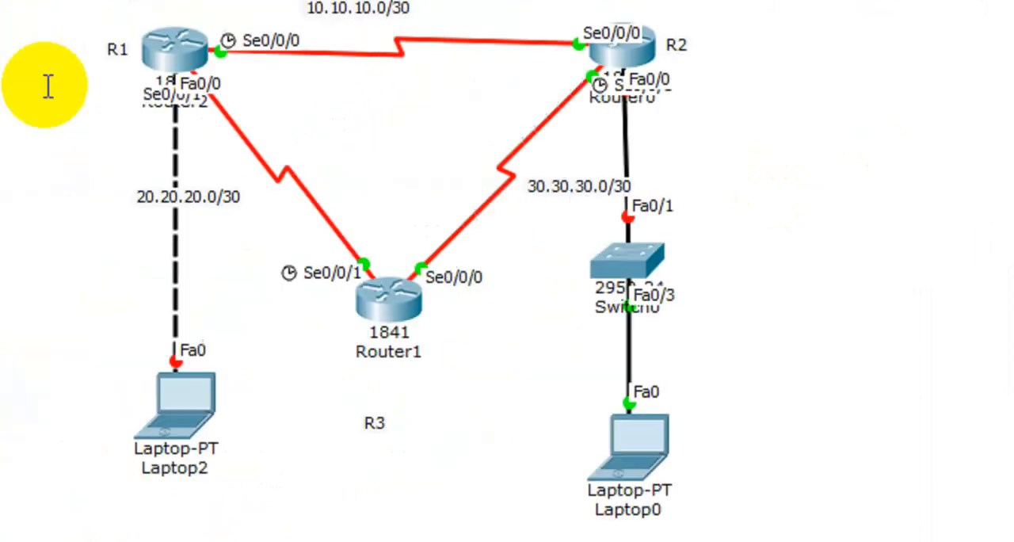
Step: Label the link between R1 and Laptop2 as 192.168.10.0/24 and the network below R2 as 192.168.20.0/24
click(207, 194)
text(192)
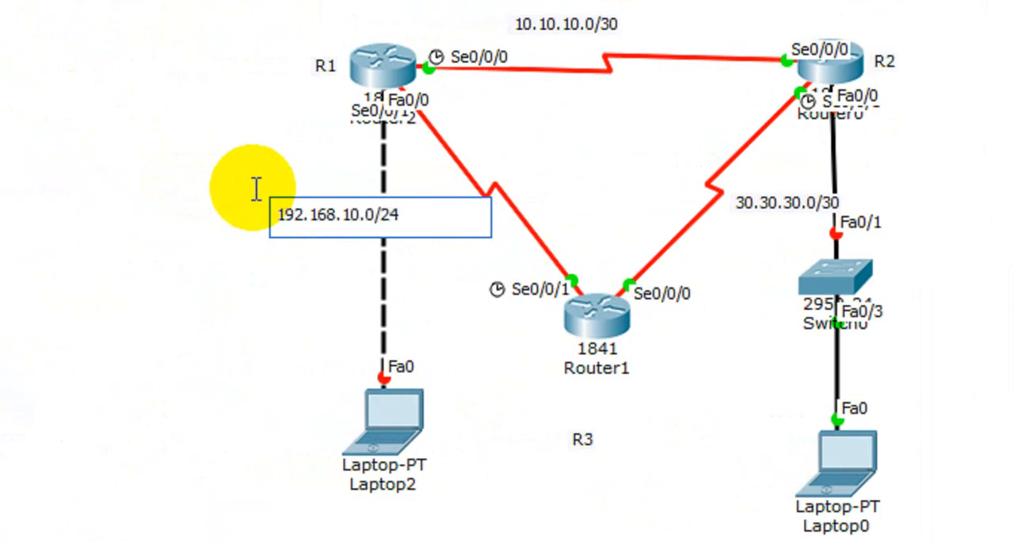
click(889, 174)
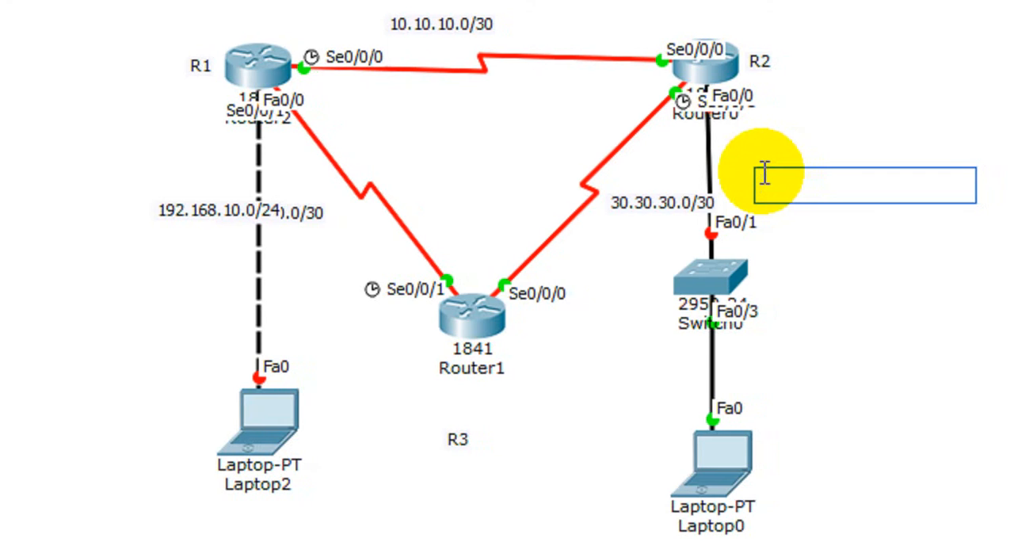
text(192.168.20.0/24)
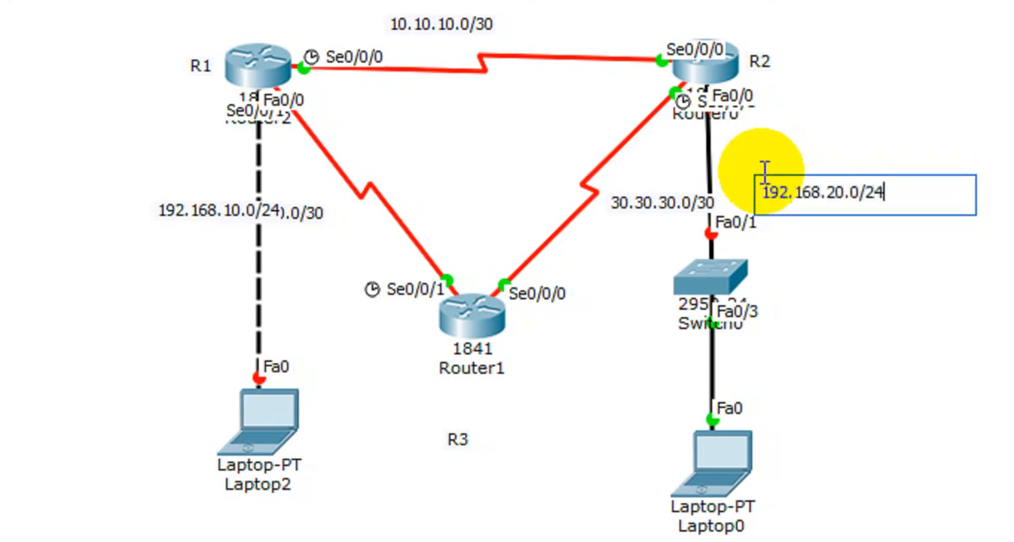
click(967, 106)
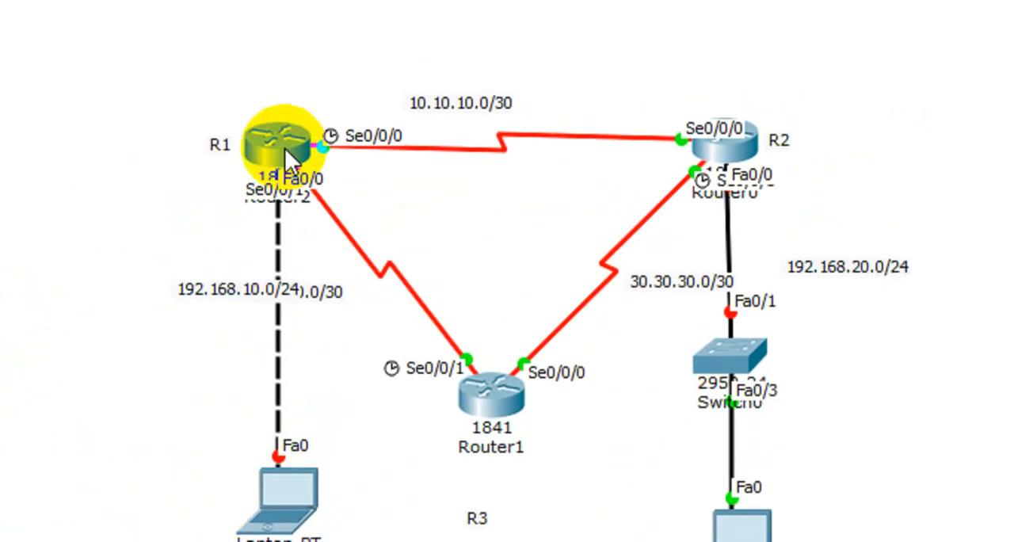
Step: Open R1's command line and exit the serial interface's configuration to global configuration mode
mouse_move(283, 153)
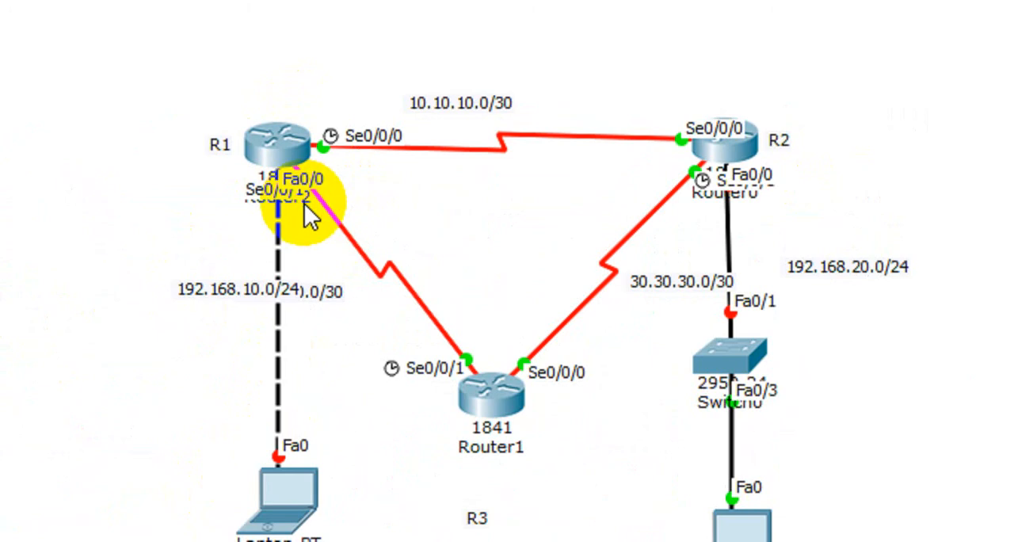
click(283, 143)
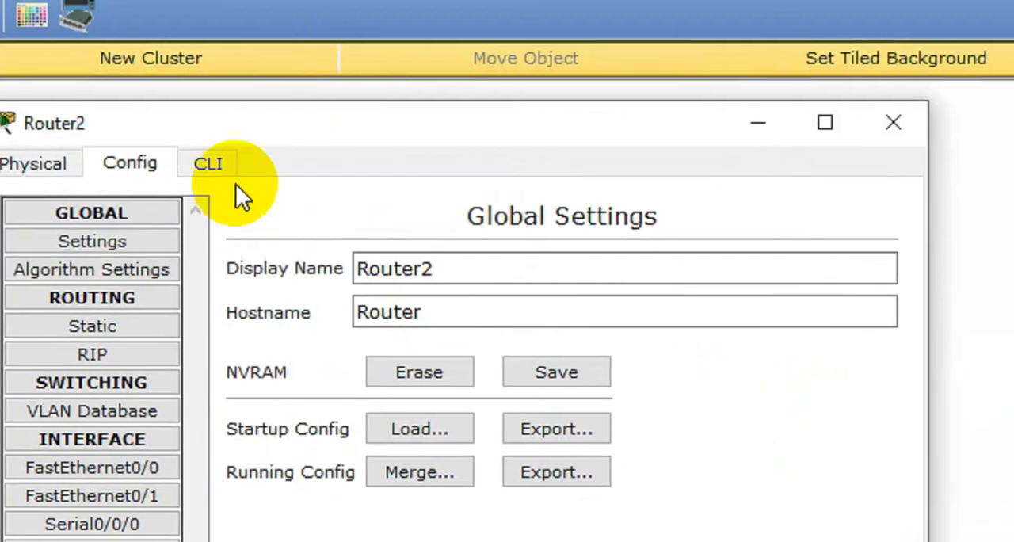
click(237, 185)
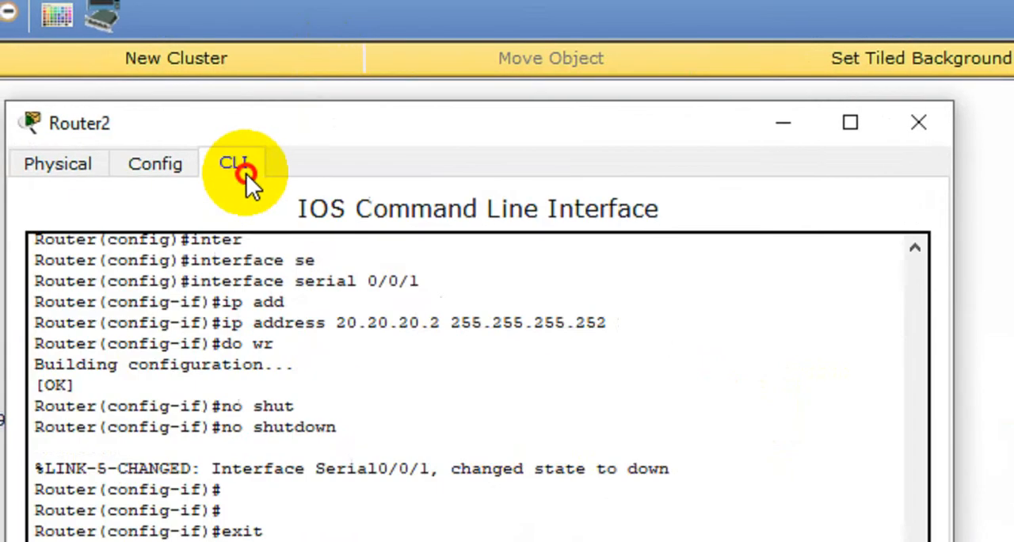
key(Return)
key(Return)
key(Return)
key(Return)
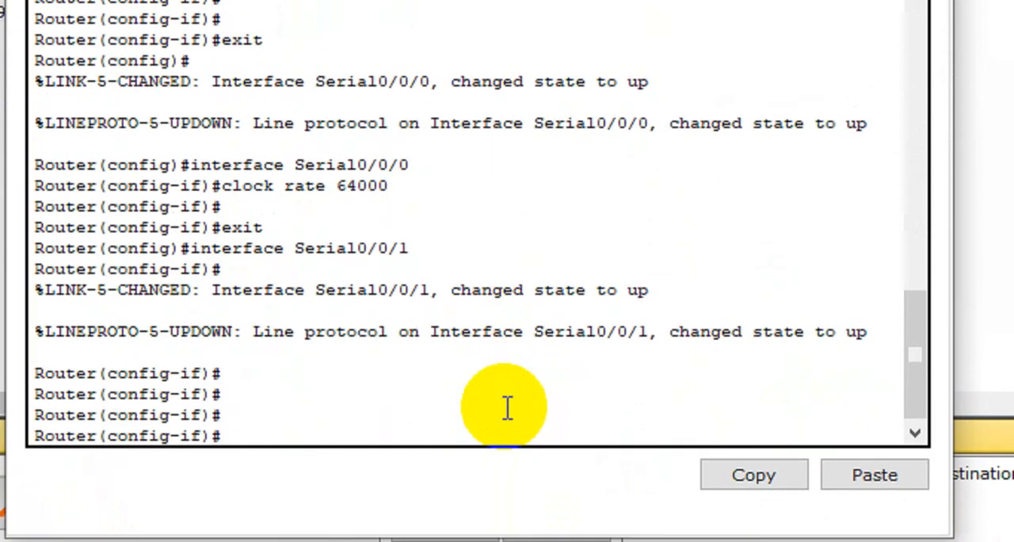
text(exit)
key(Return)
key(Return)
key(Return)
key(Return)
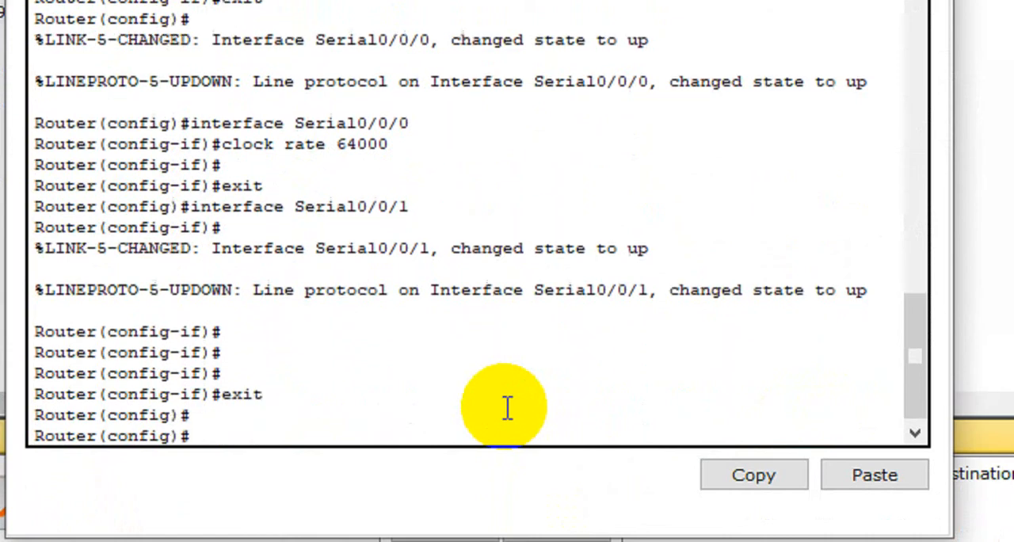
Step: Assign IP address 192.168.10.1 with mask 255.255.255.0 to R1's FastEthernet 0/0 interface
text(inter)
key(Tab)
text(f)
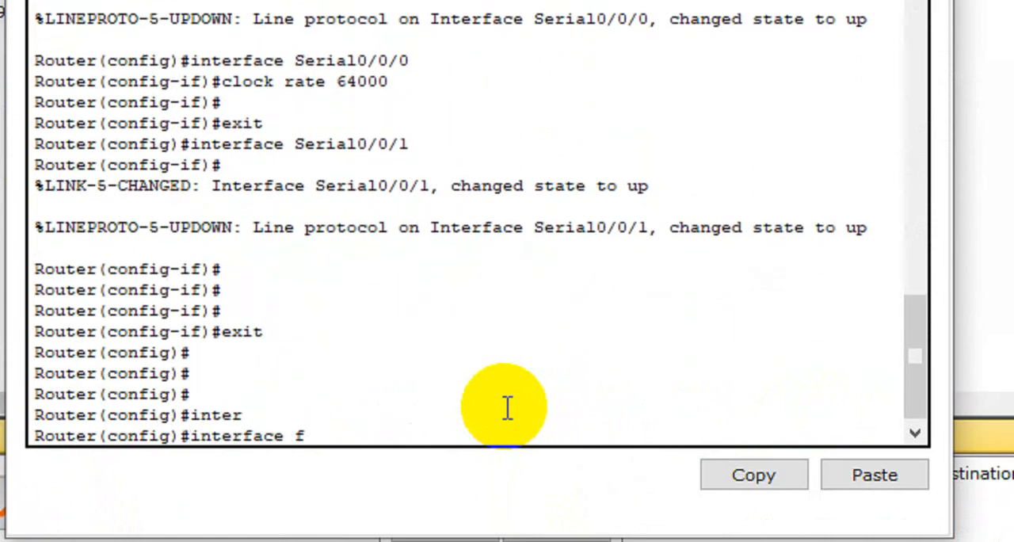
key(Tab)
text(0/0)
key(Return)
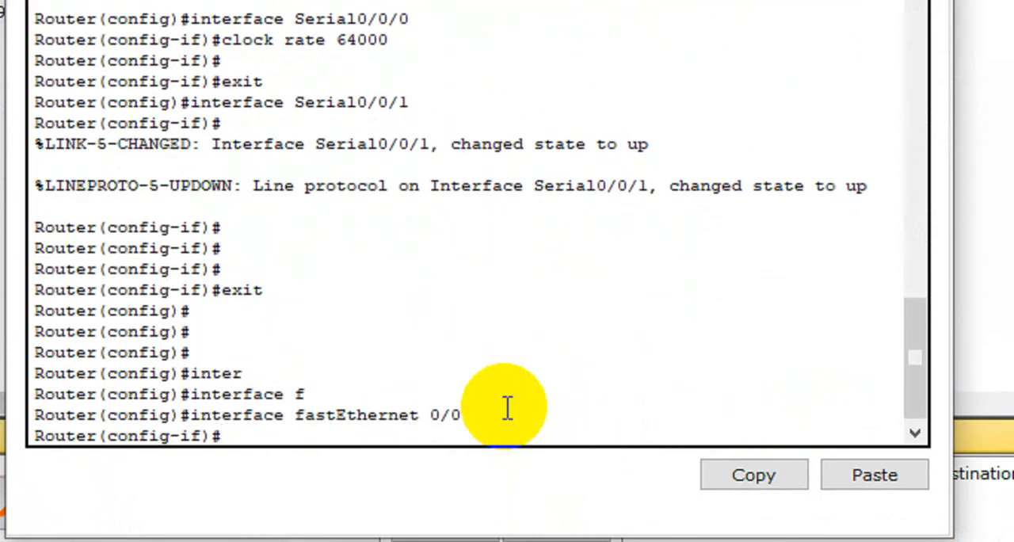
text(ip add)
key(Tab)
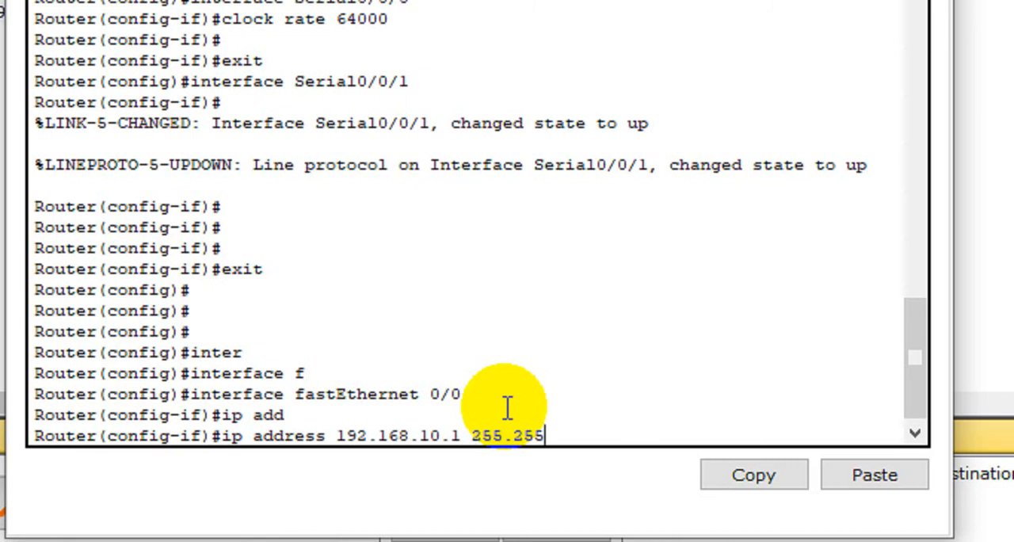
key(Return)
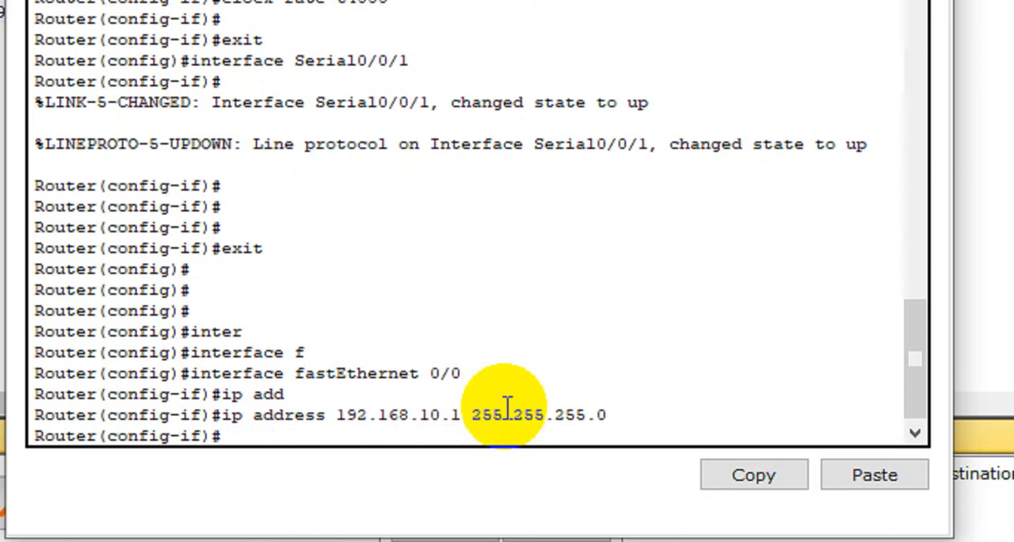
Step: Save R1's configuration with do wr, enable FastEthernet 0/0 with no shutdown, and close the router's window
text(do wr\)
key(Return)
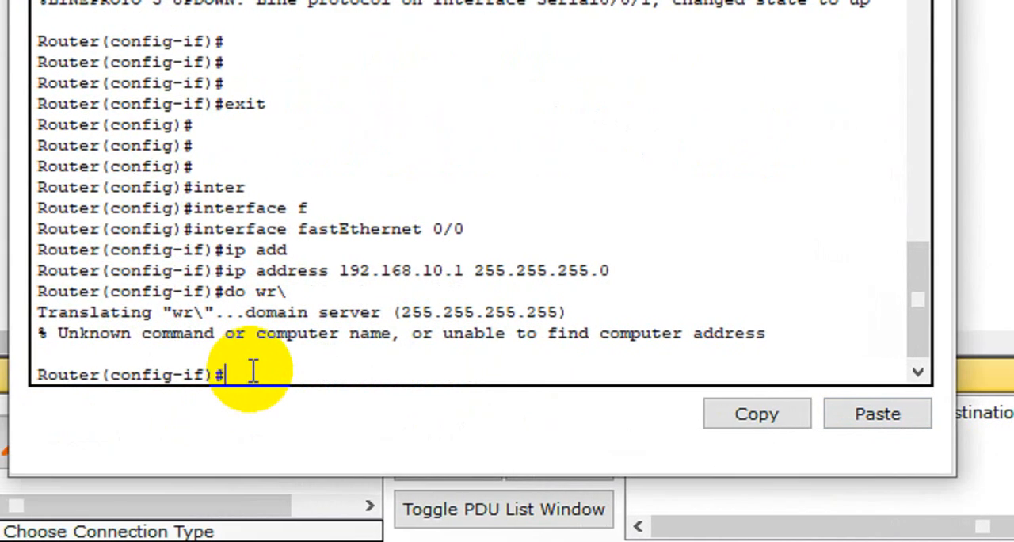
text(do wr)
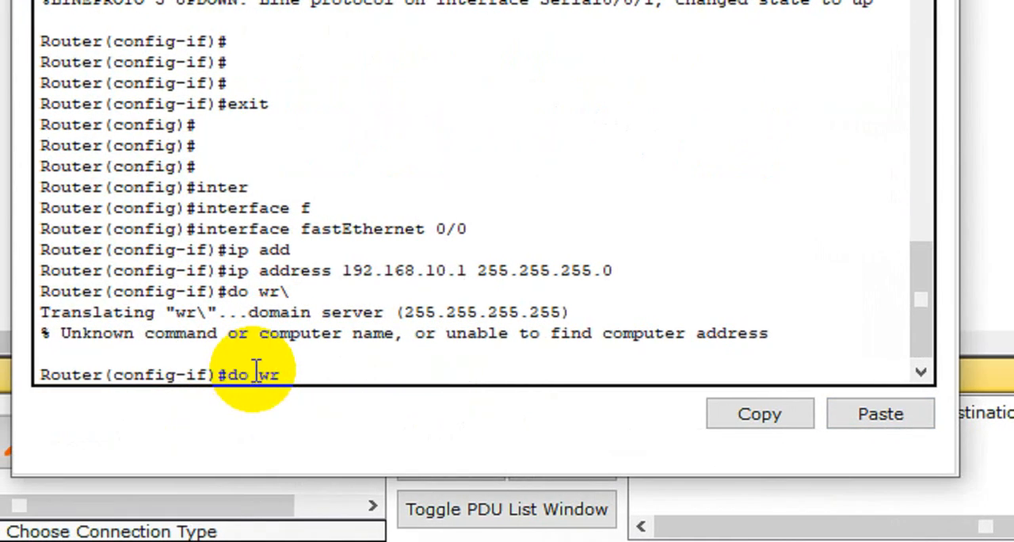
key(Return)
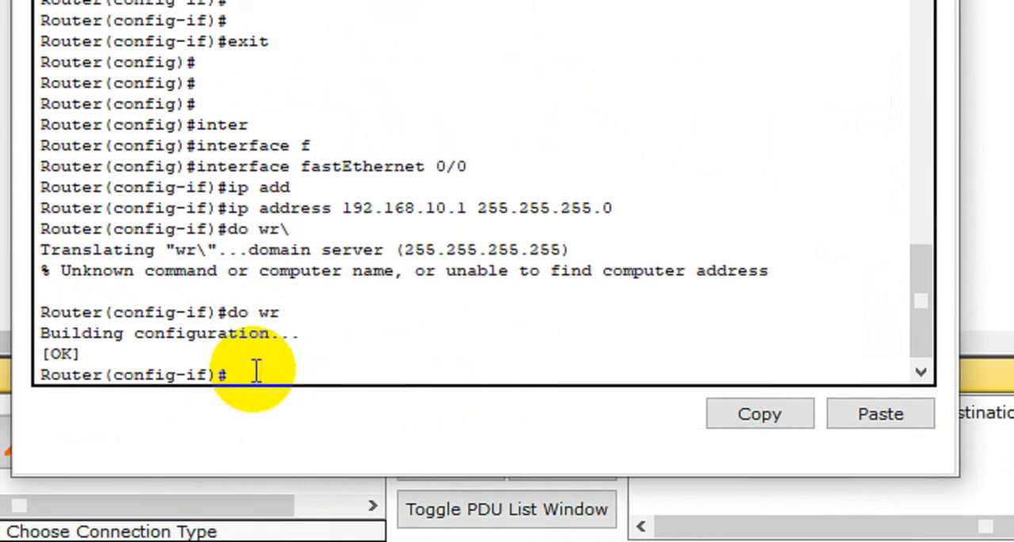
text(no shut)
key(Tab)
key(Return)
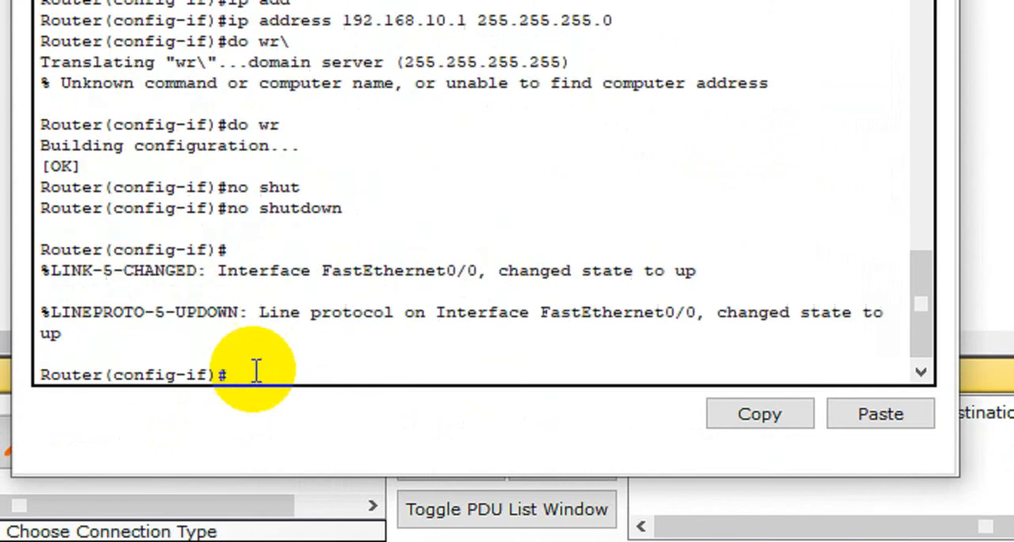
key(Return)
key(Return)
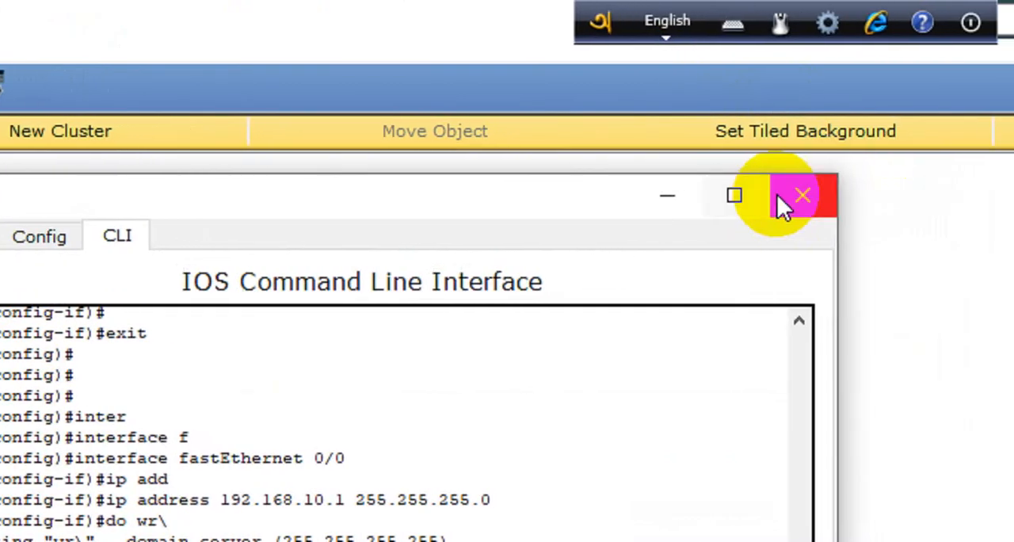
click(925, 194)
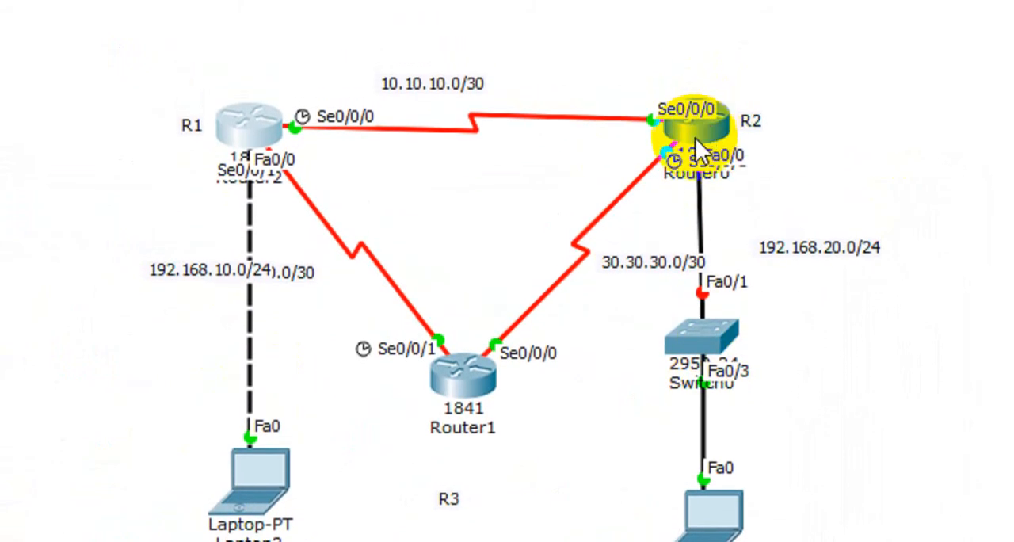
Step: Open R2's command line and enter interface configuration mode for FastEthernet 0/0
click(691, 101)
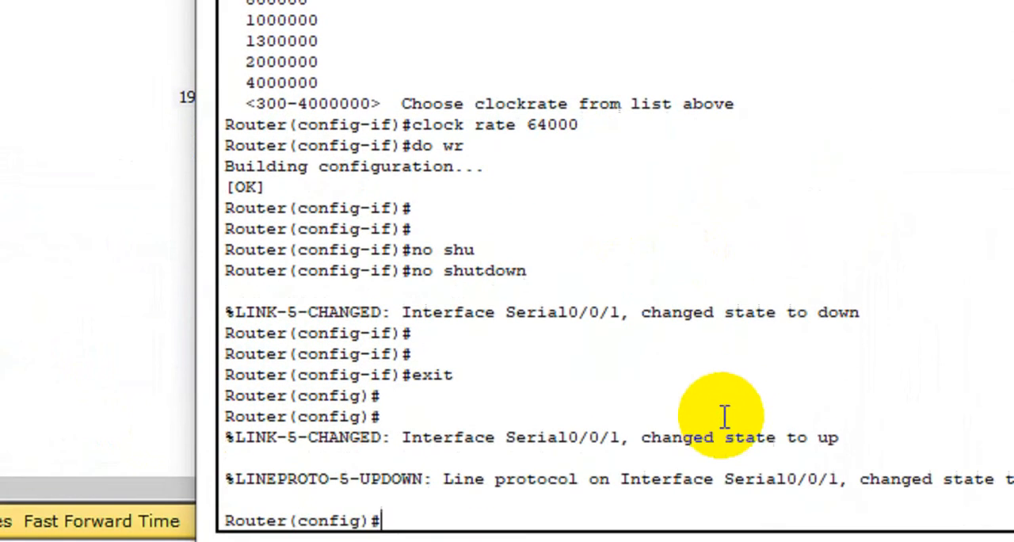
key(Return)
key(Return)
key(Return)
text(inte)
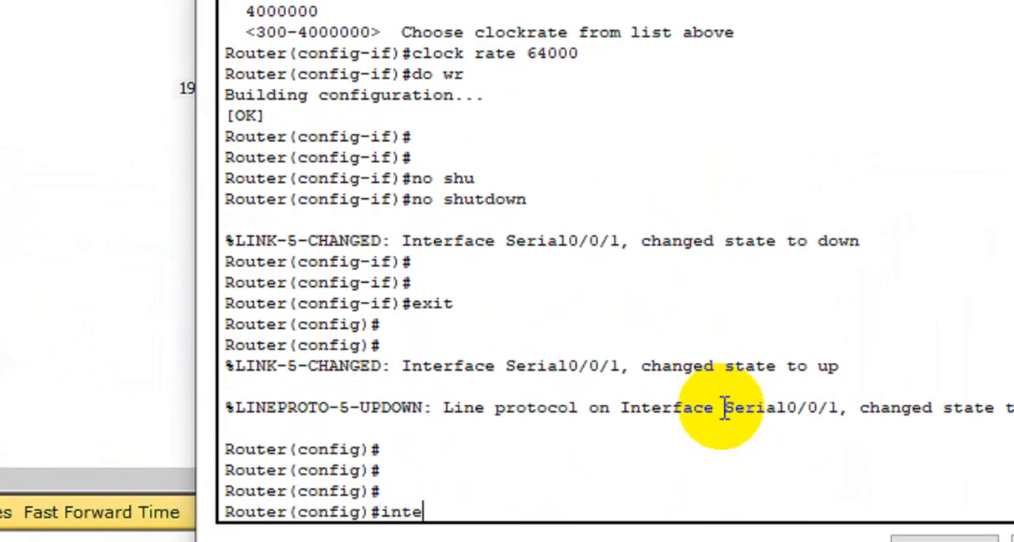
text(r)
key(Tab)
text(f)
key(Tab)
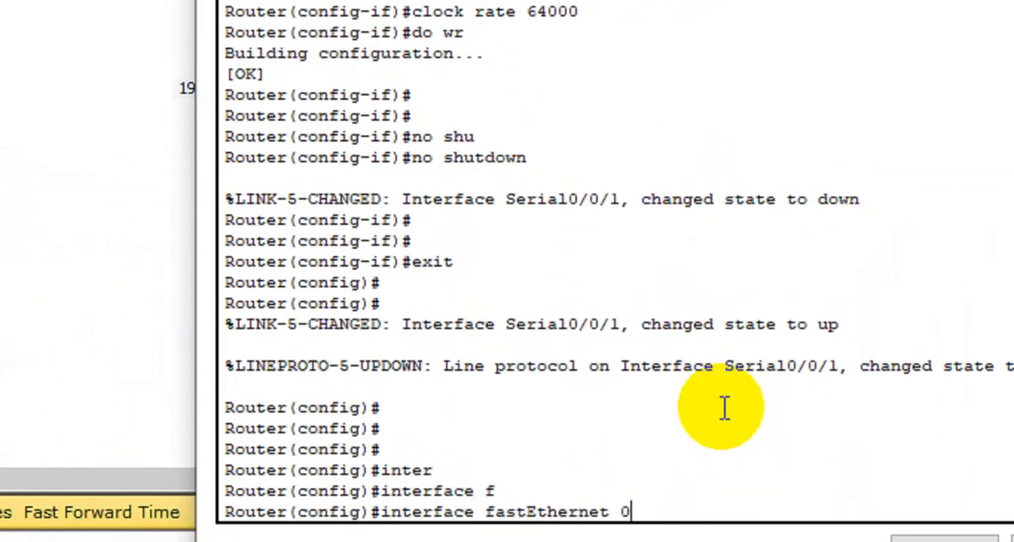
text(0/0)
key(Return)
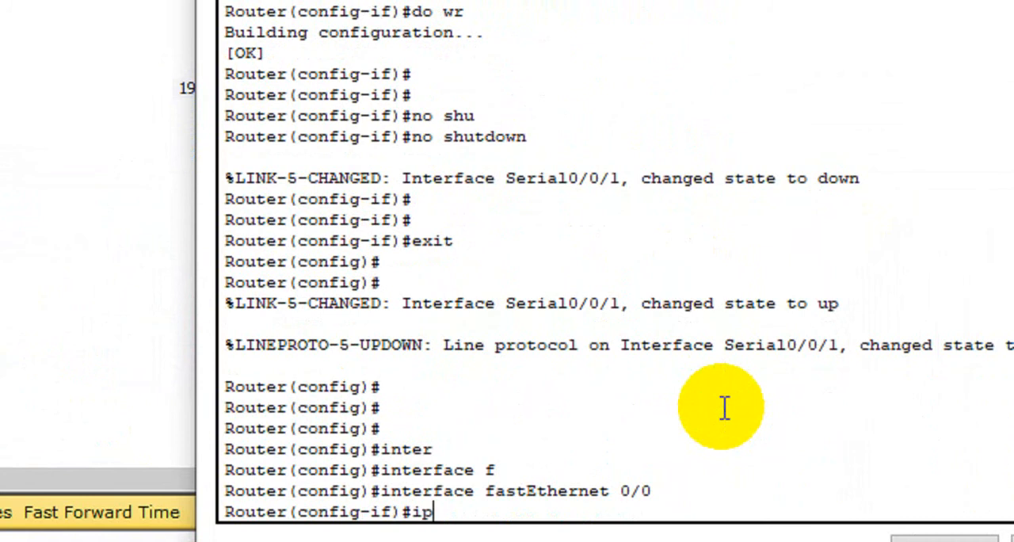
Step: Assign IP address 192.168.20.1 with mask 255.255.255.0 to R2's FastEthernet 0/0 interface
text(ip add)
key(Tab)
text(19)
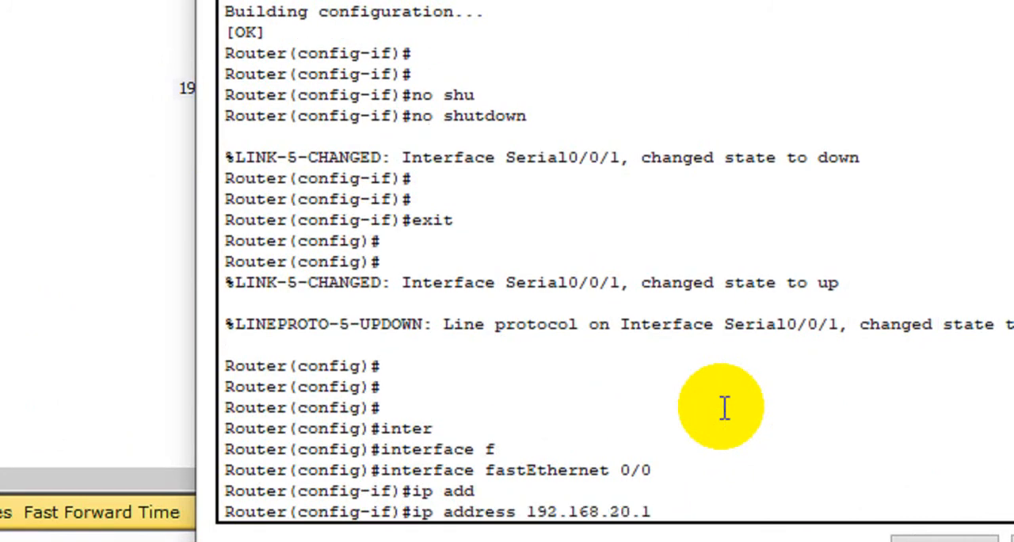
text(2.168.20.1 255.255.255.0)
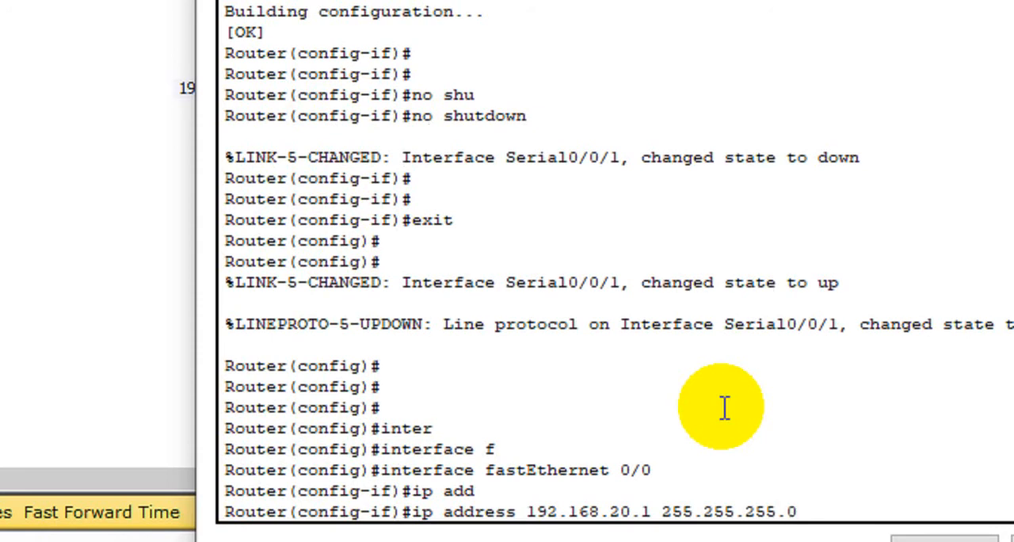
key(Return)
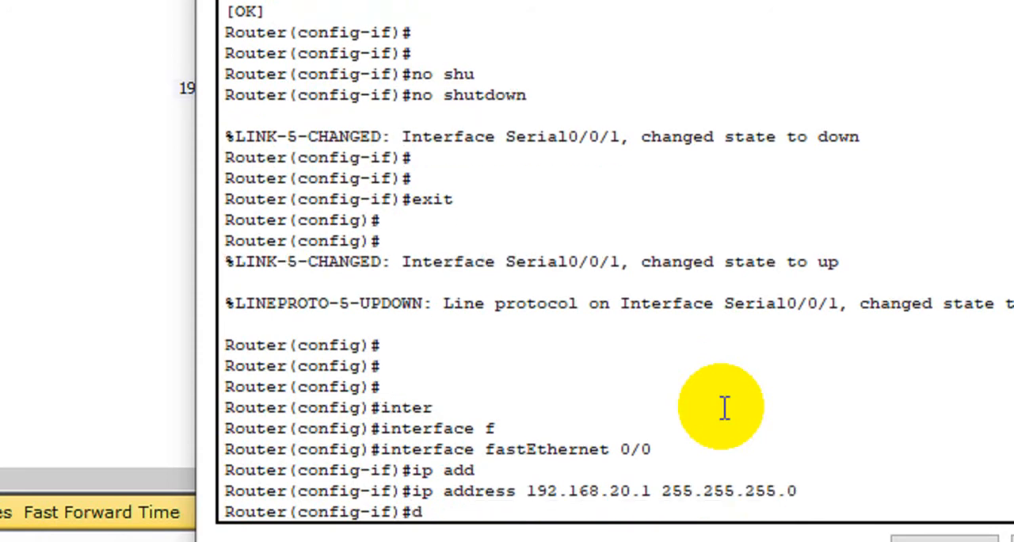
Step: Save R2's configuration with do wr, enable FastEthernet 0/0 with no shutdown, and exit to global configuration mode before closing the router's window
key(Return)
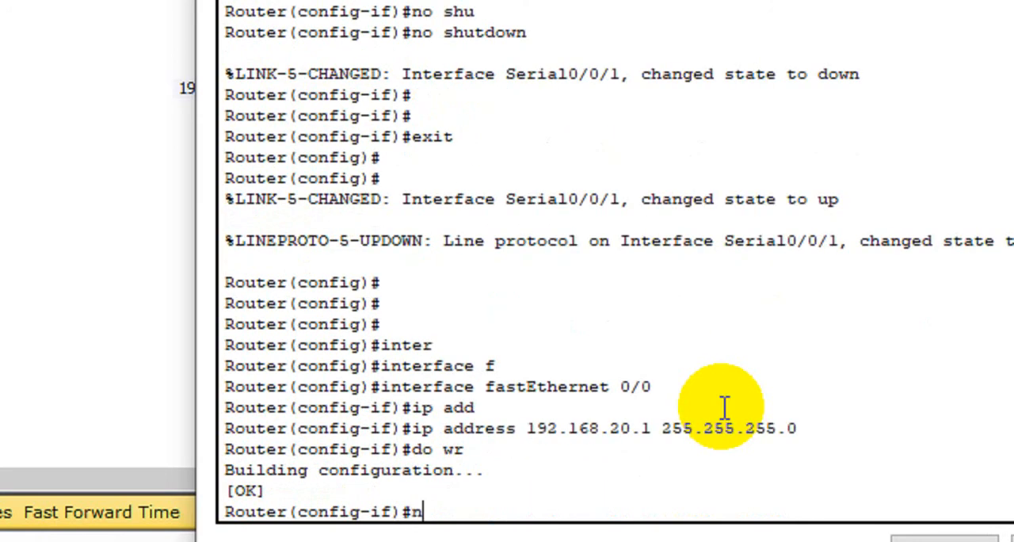
text(no shut)
key(Tab)
key(Return)
key(Return)
key(Return)
key(Return)
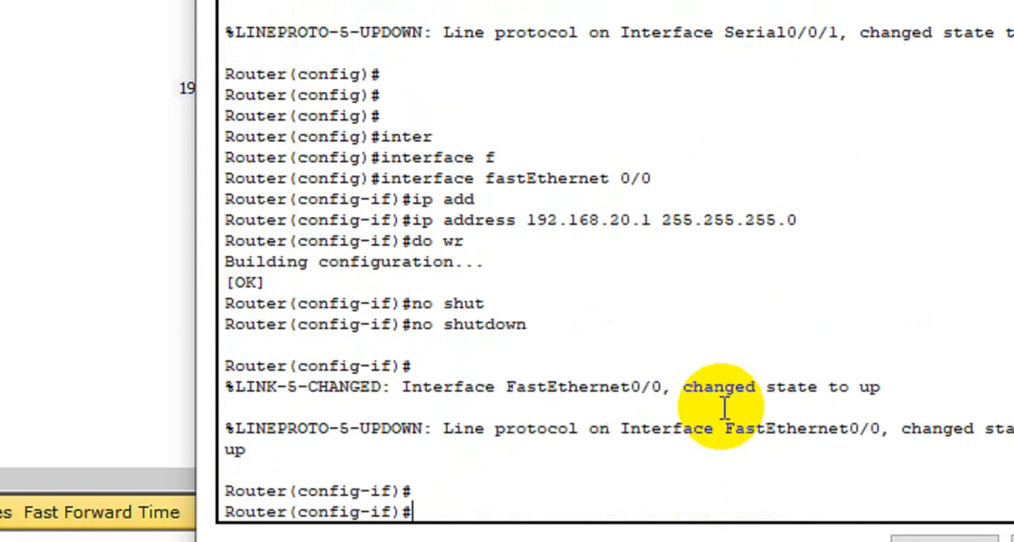
text(exit)
key(Return)
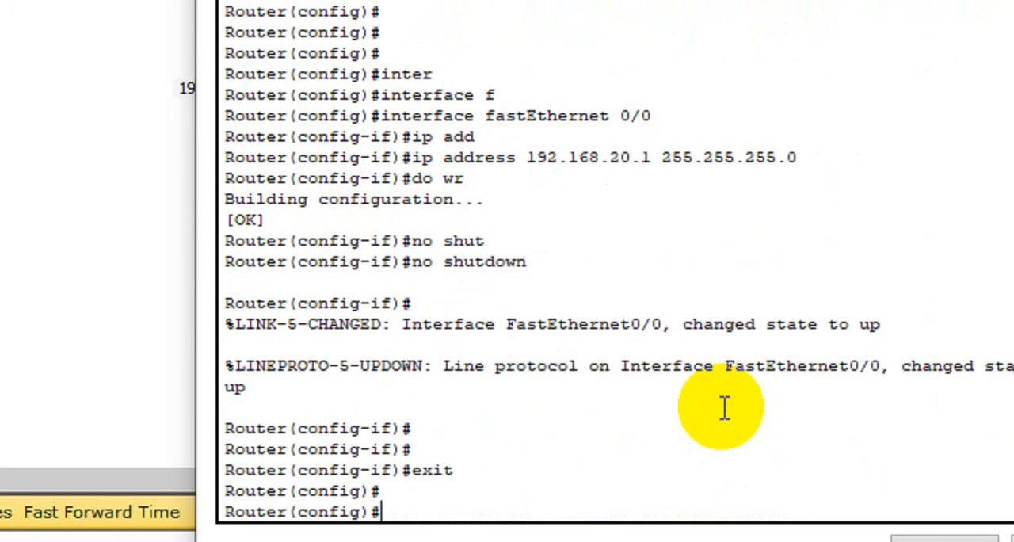
key(Return)
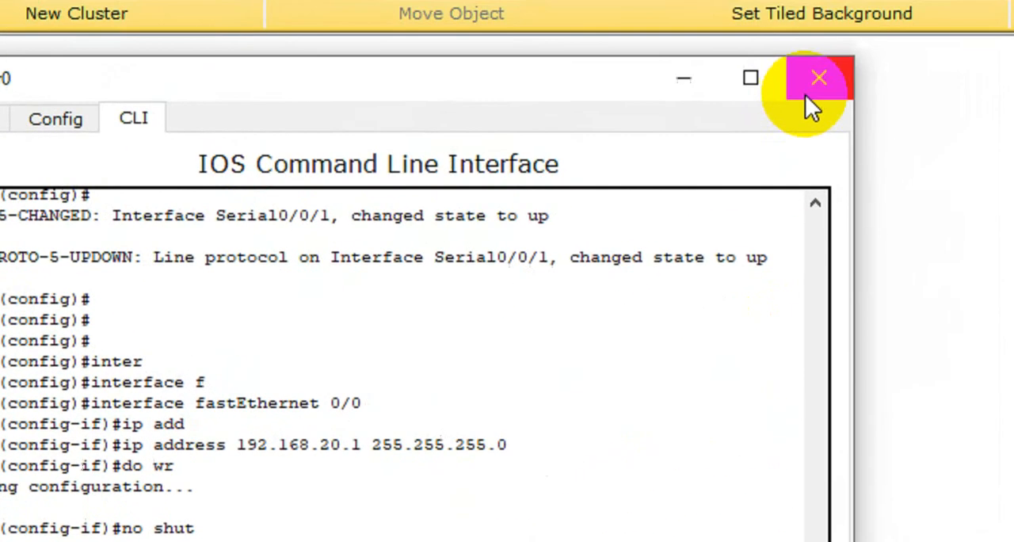
click(806, 95)
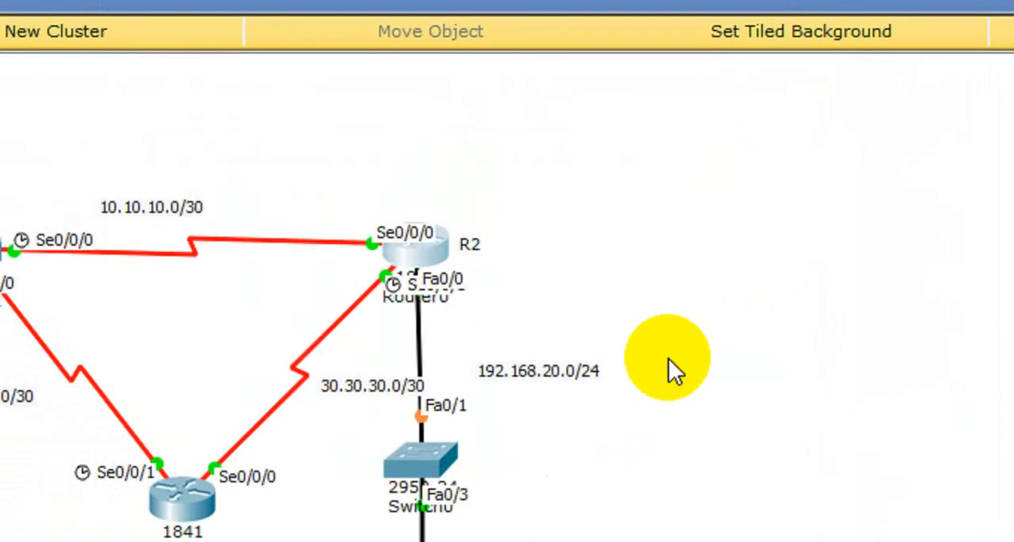
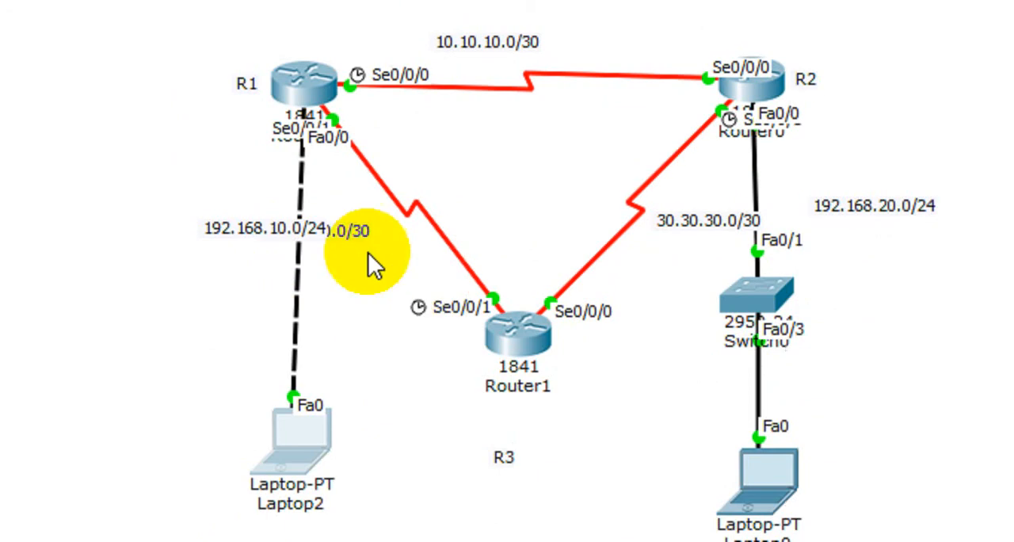
Step: Reopen R1's command line beside the topology and exit from interface configuration to global configuration mode
scroll(349, 190, up, 2)
click(309, 137)
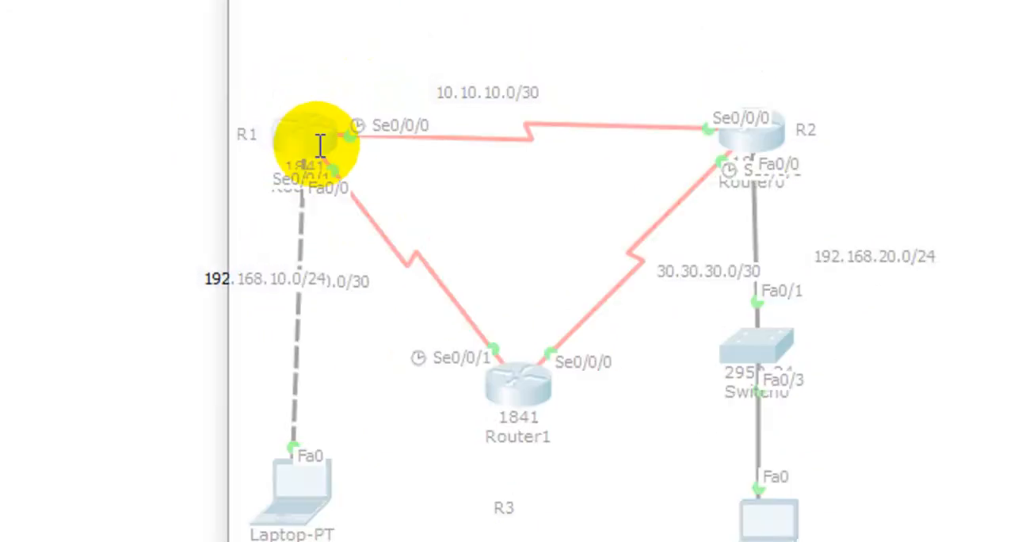
drag(457, 93, 757, 116)
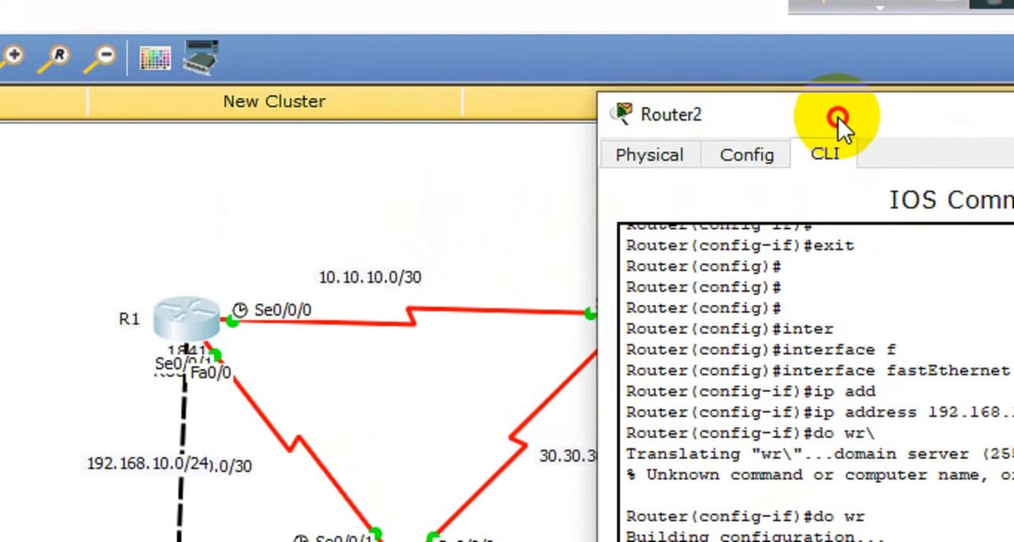
text(no shut)
key(Tab)
key(Return)
key(Return)
key(Return)
key(Return)
key(Return)
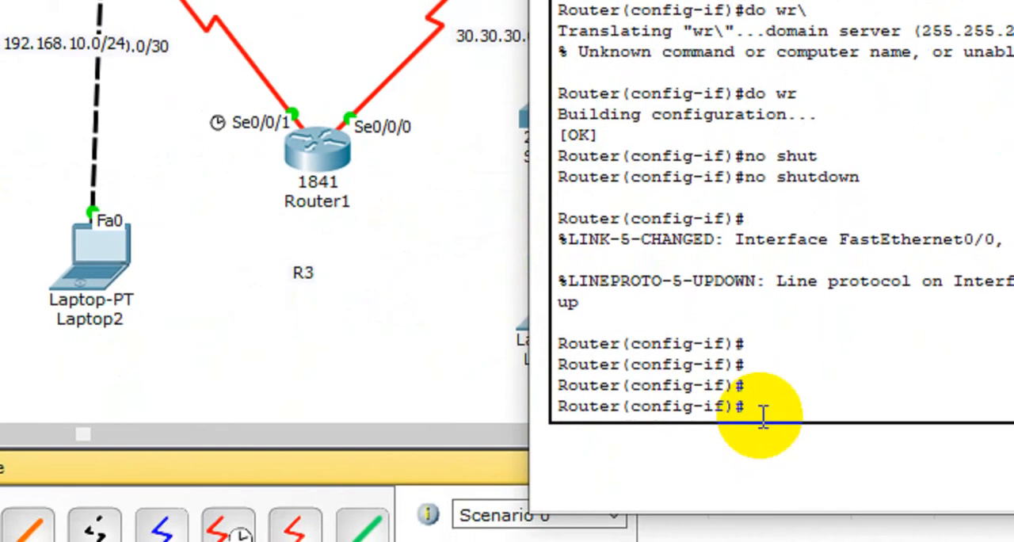
text(exit)
key(Return)
key(Return)
key(Return)
key(Return)
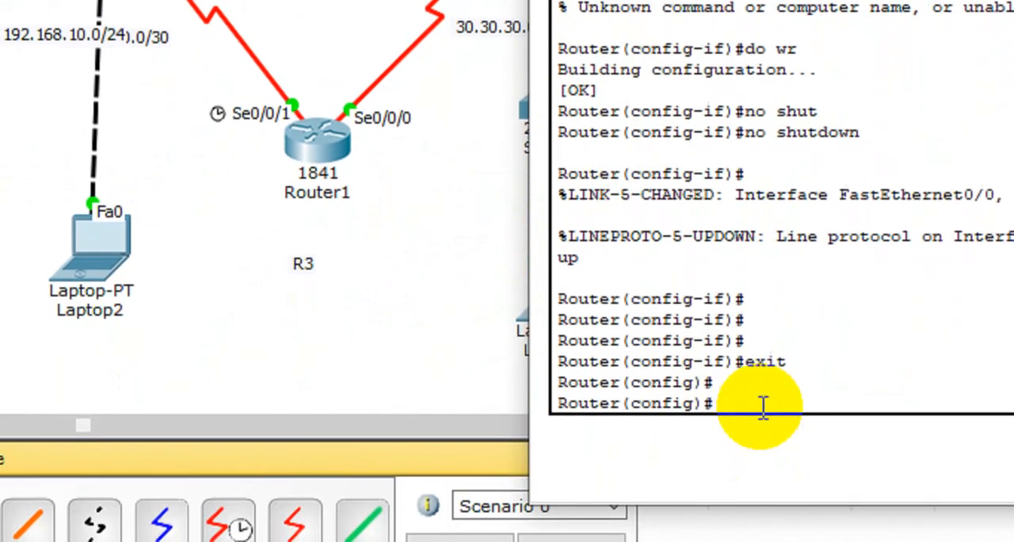
Step: Check the allowed OSPF process IDs on R1 and enter router configuration mode for OSPF process 2
text(rou)
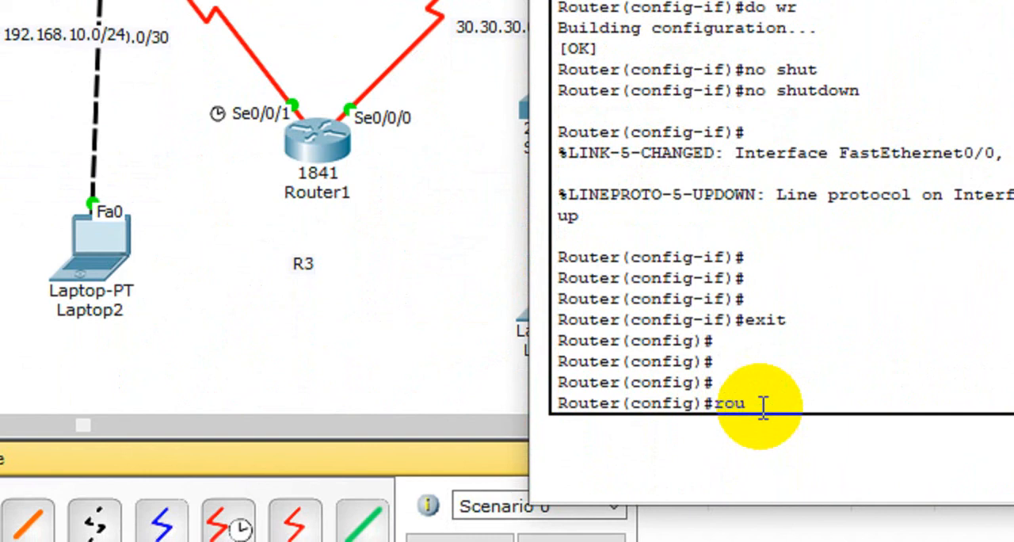
key(Tab)
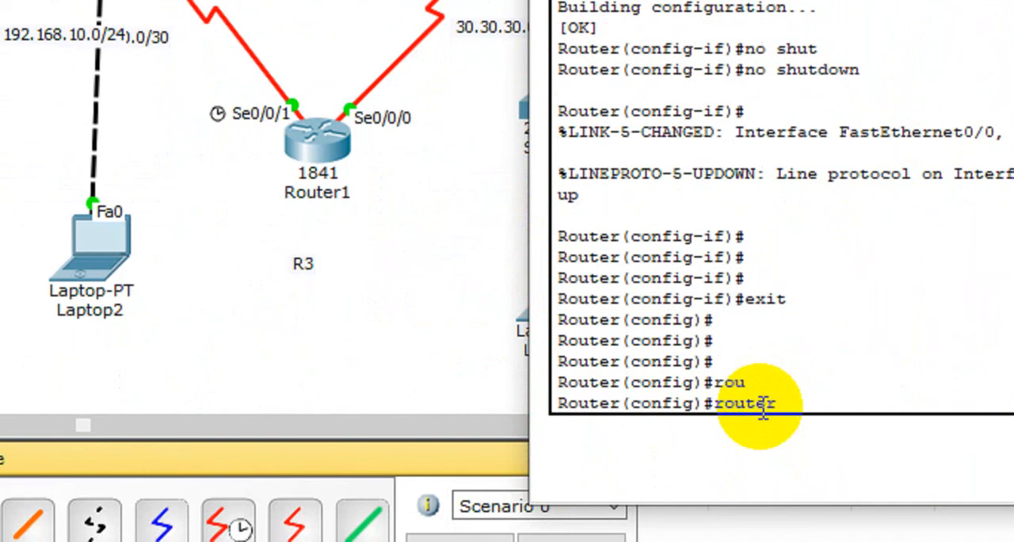
text(of)
key(Tab)
key(BackSpace)
text(s)
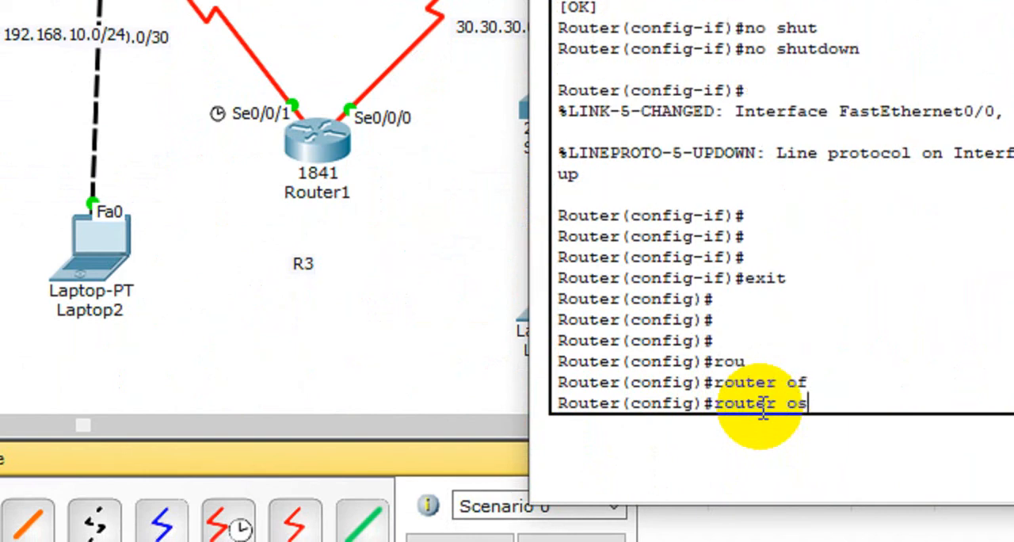
key(Tab)
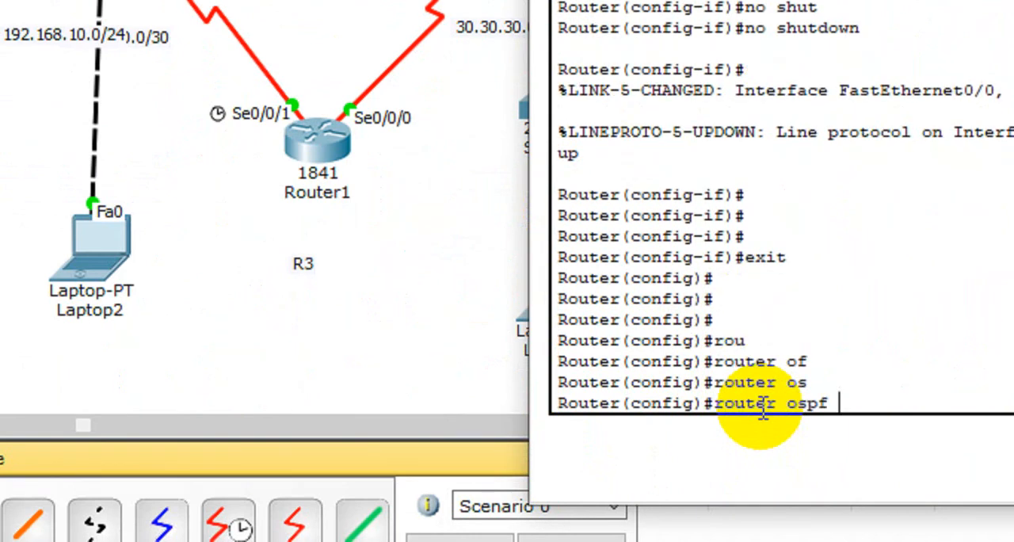
text(?)
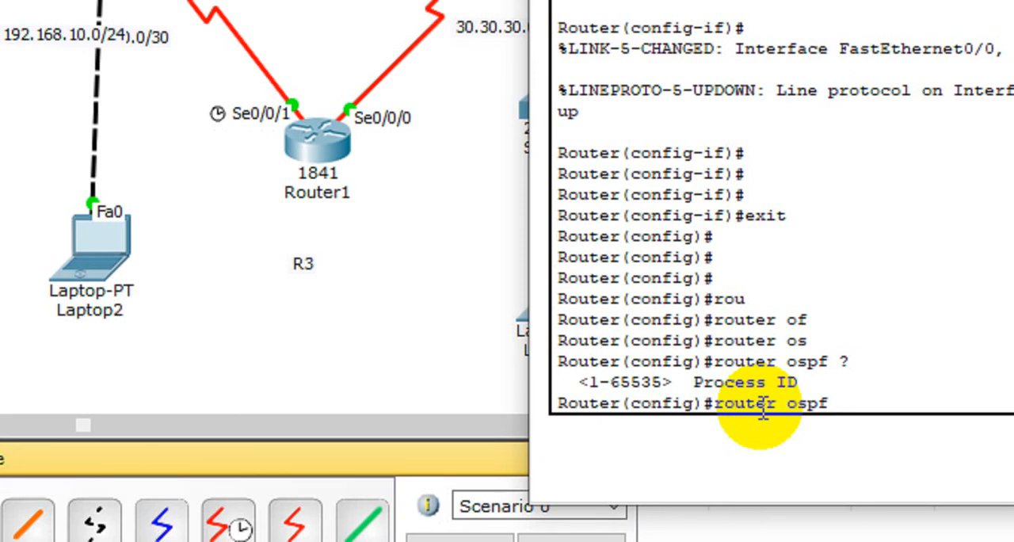
text(2)
key(Return)
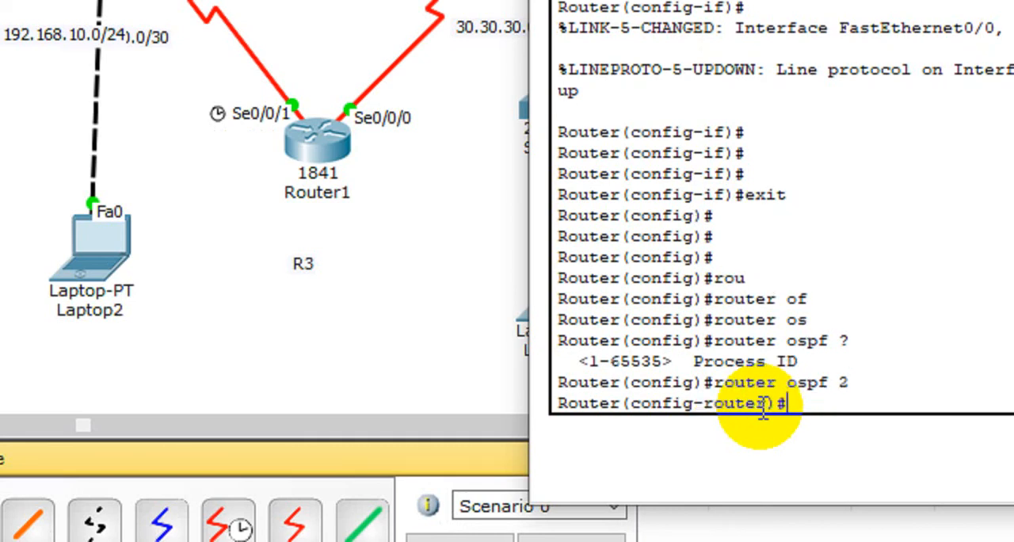
Step: Add network 10.10.10.1 with wildcard mask 0.0.0.255 in area 2 to R1's OSPF process
text(net)
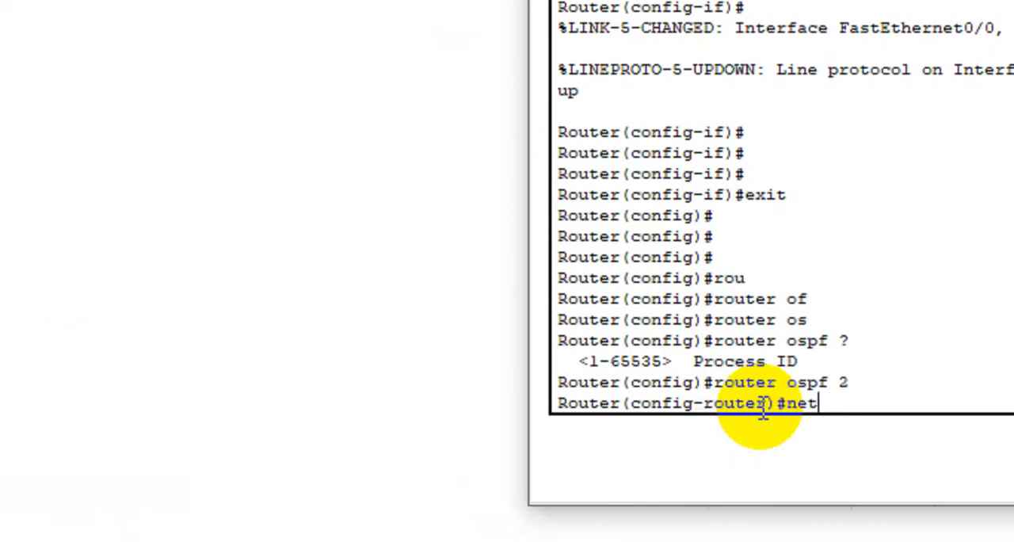
key(Tab)
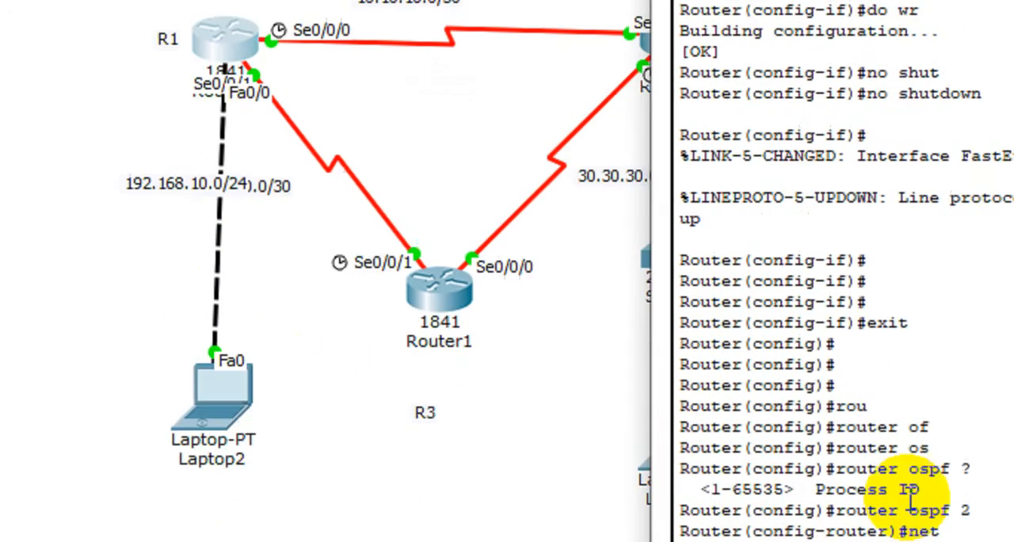
key(Tab)
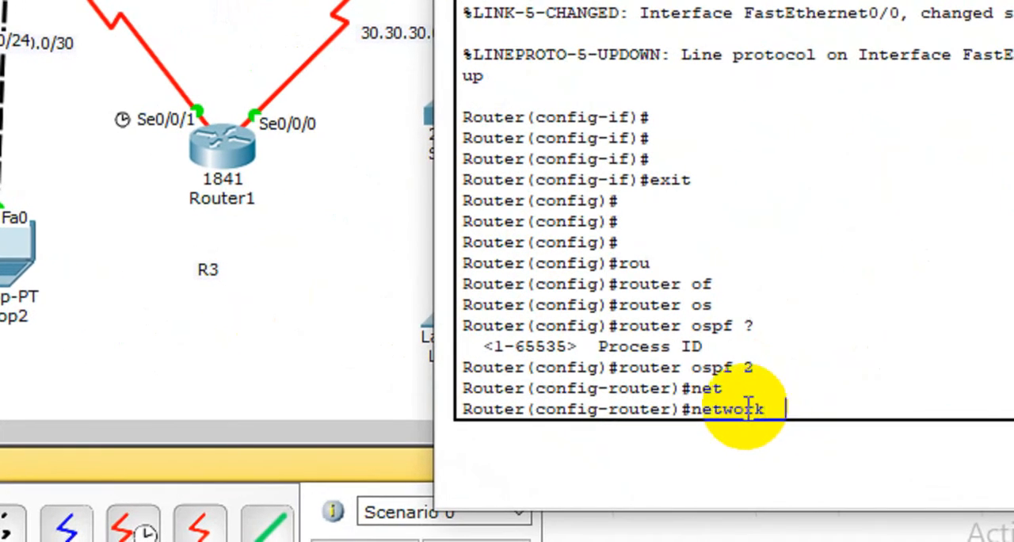
text(10.10.1)
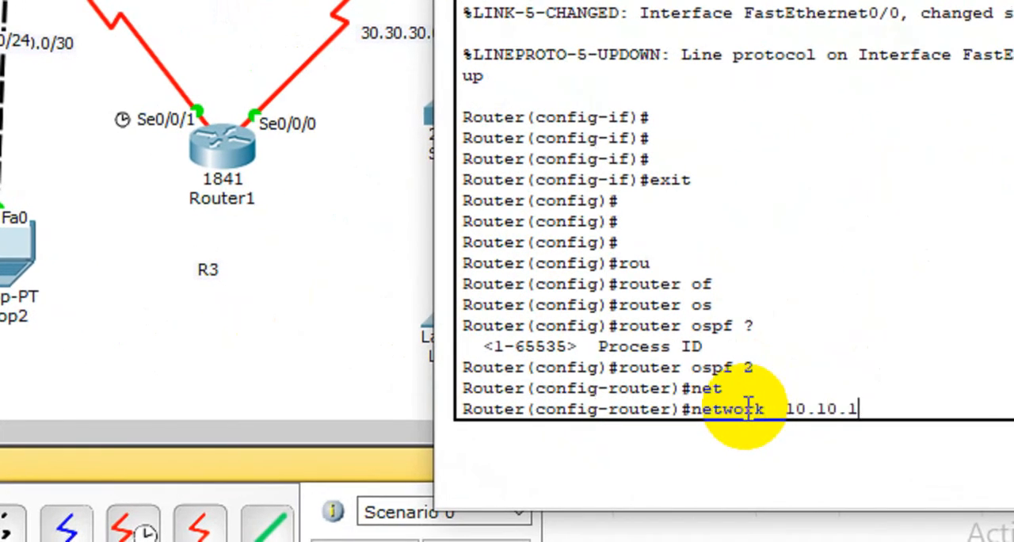
text(0.1)
text(0.0.0.)
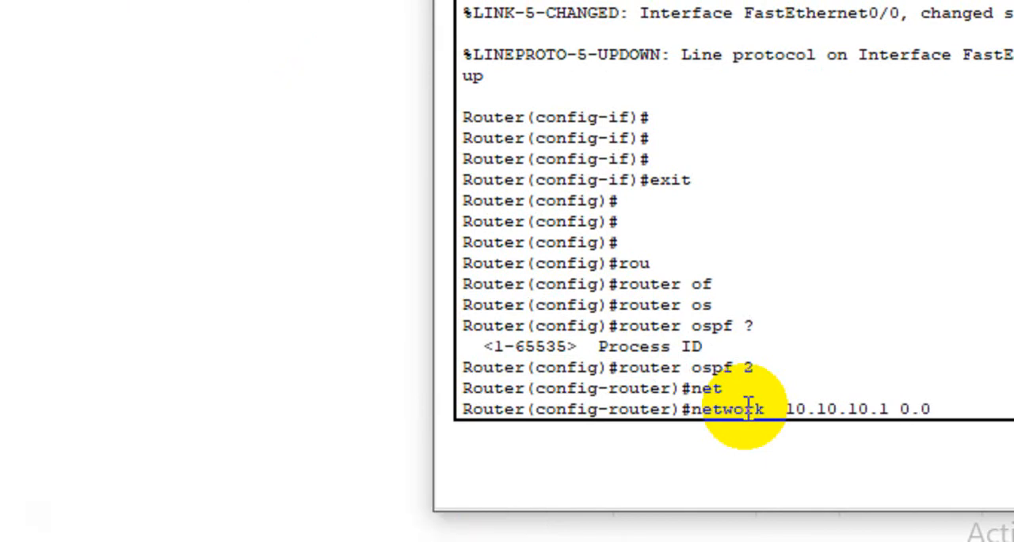
text(255)
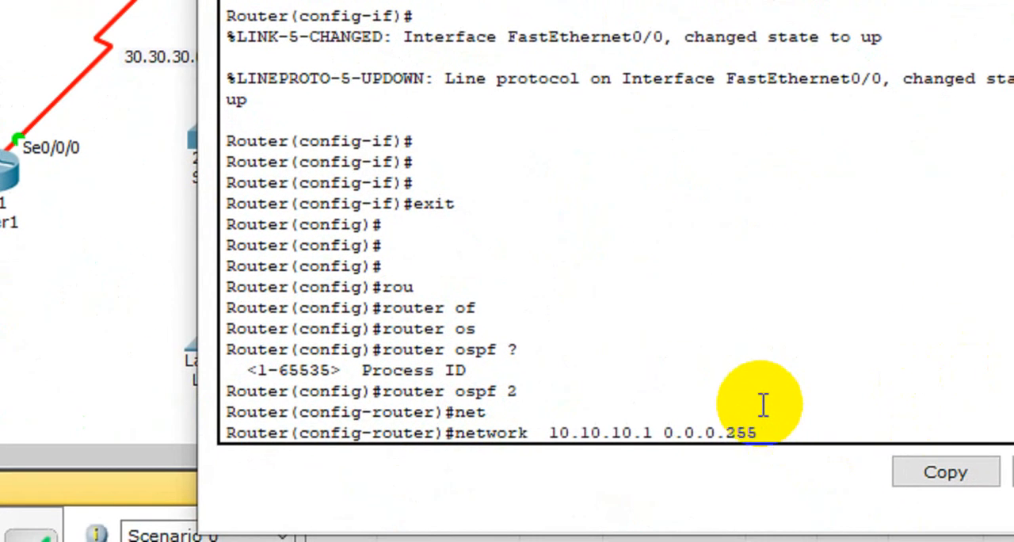
text(area 2)
key(Return)
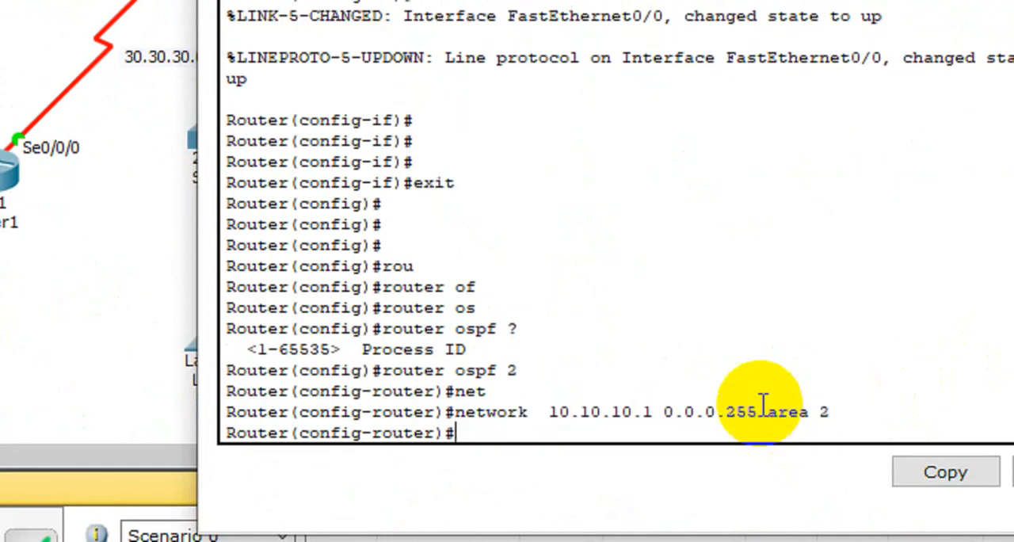
Step: Add network 20.20.20.2 with wildcard mask 0.0.0.3 in area 2 to R1's OSPF process
key(Up)
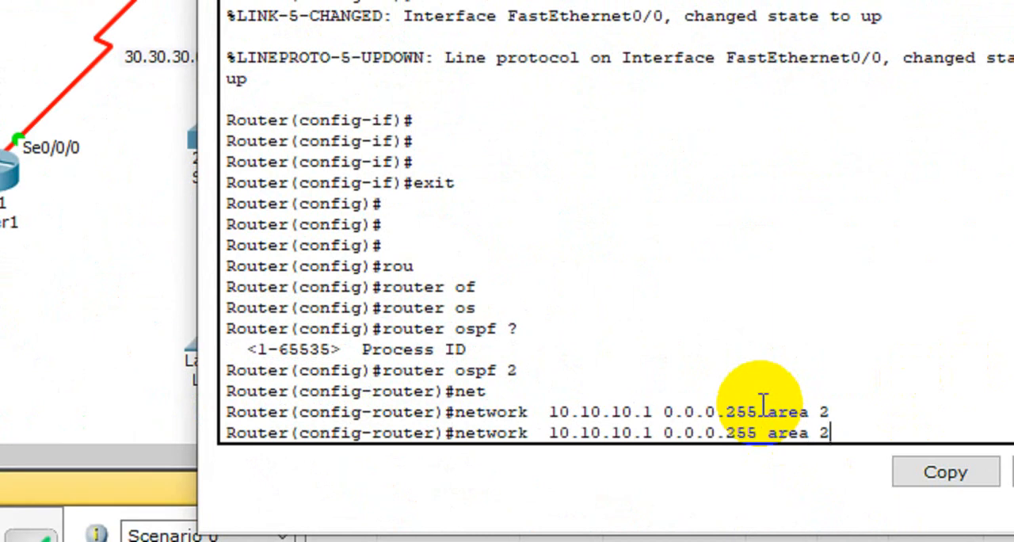
key(BackSpace)
key(BackSpace)
key(BackSpace)
key(BackSpace)
key(BackSpace)
key(BackSpace)
key(BackSpace)
key(BackSpace)
key(BackSpace)
key(BackSpace)
key(BackSpace)
key(BackSpace)
key(BackSpace)
key(BackSpace)
key(BackSpace)
key(BackSpace)
key(BackSpace)
key(BackSpace)
key(BackSpace)
key(BackSpace)
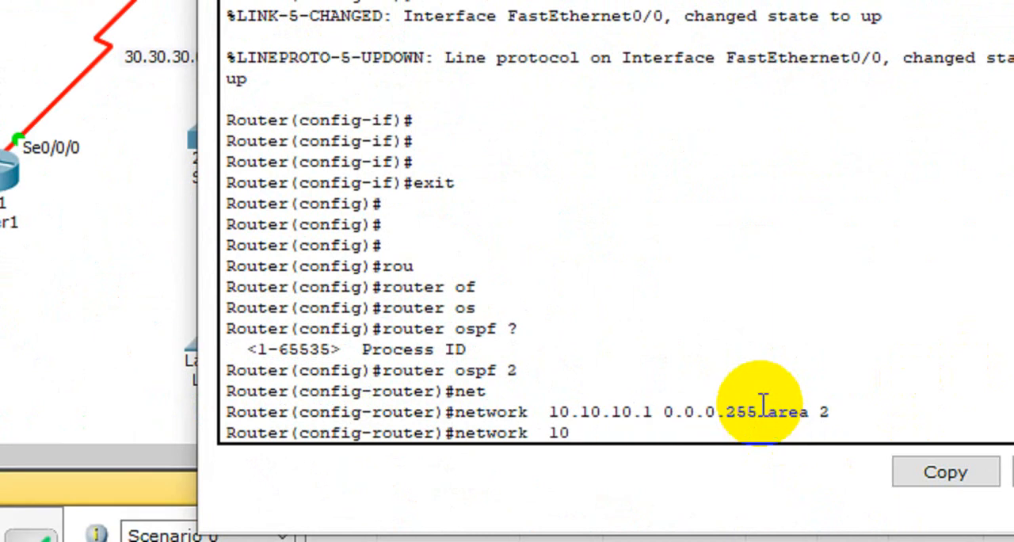
key(BackSpace)
key(BackSpace)
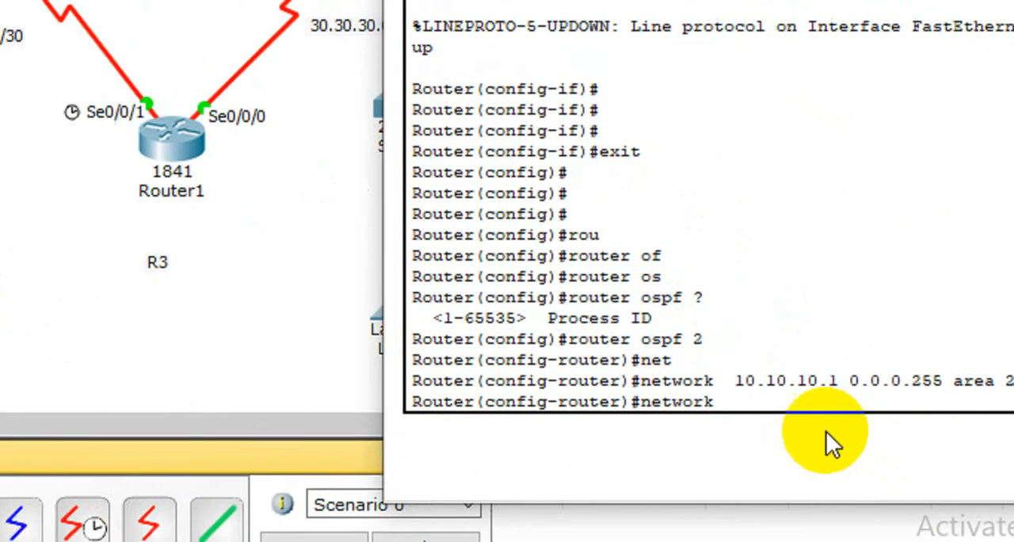
text(2)
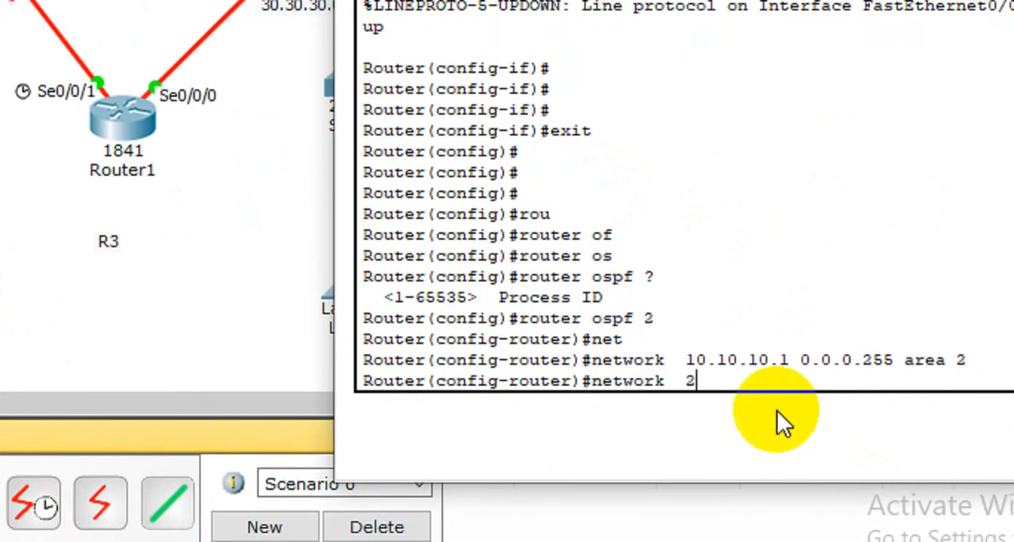
text(0.20.20.)
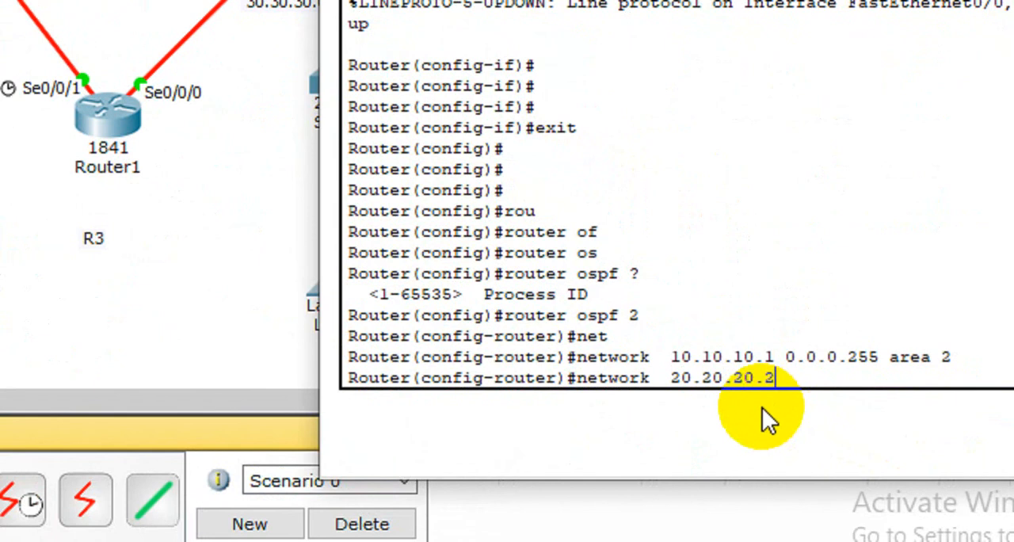
text(2 0.0.0)
text(.3 are)
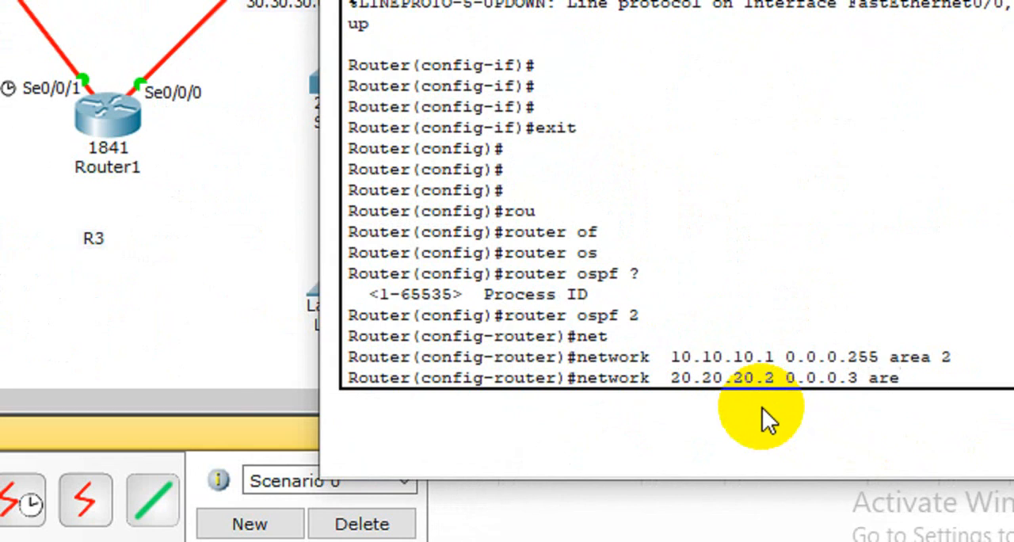
text(a 2)
key(Return)
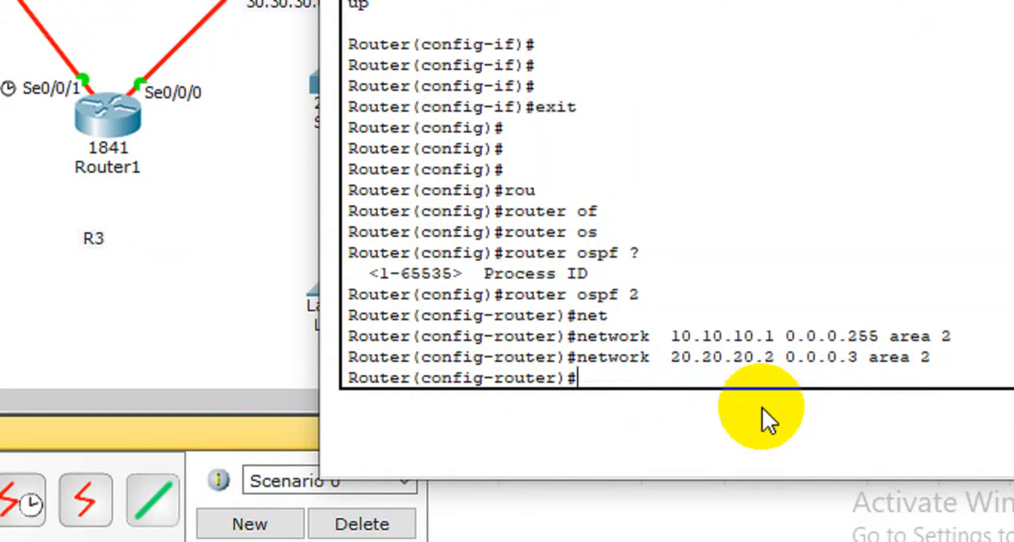
Step: Add R1's LAN network 192.168.10.1 with wildcard mask 0.0.0.255 in area 2 to its OSPF process
key(Up)
key(BackSpace)
key(BackSpace)
key(BackSpace)
key(BackSpace)
key(BackSpace)
key(BackSpace)
key(BackSpace)
key(BackSpace)
key(BackSpace)
key(BackSpace)
key(BackSpace)
key(BackSpace)
key(BackSpace)
key(BackSpace)
key(BackSpace)
key(BackSpace)
key(BackSpace)
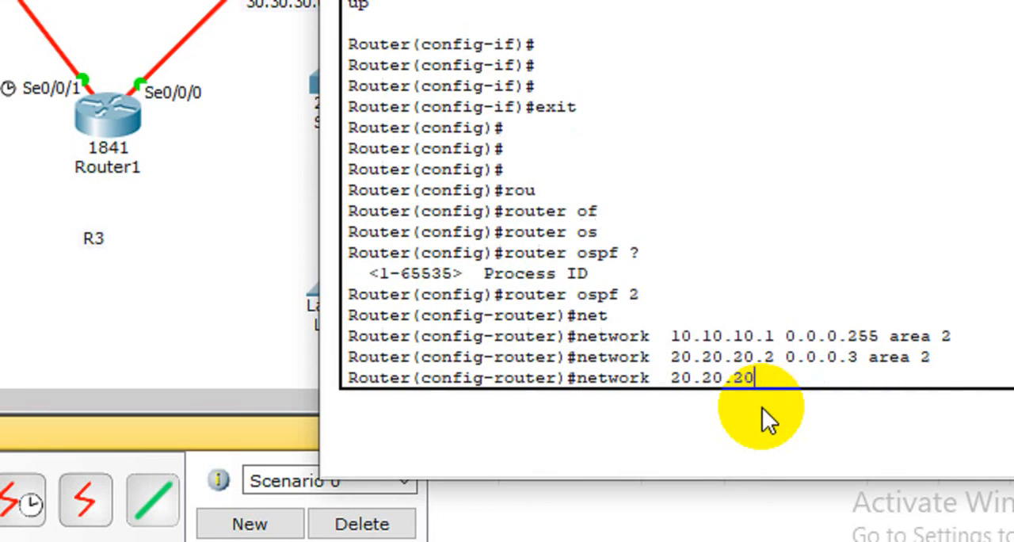
key(BackSpace)
key(BackSpace)
key(BackSpace)
key(BackSpace)
key(BackSpace)
key(BackSpace)
key(BackSpace)
key(BackSpace)
text(19)
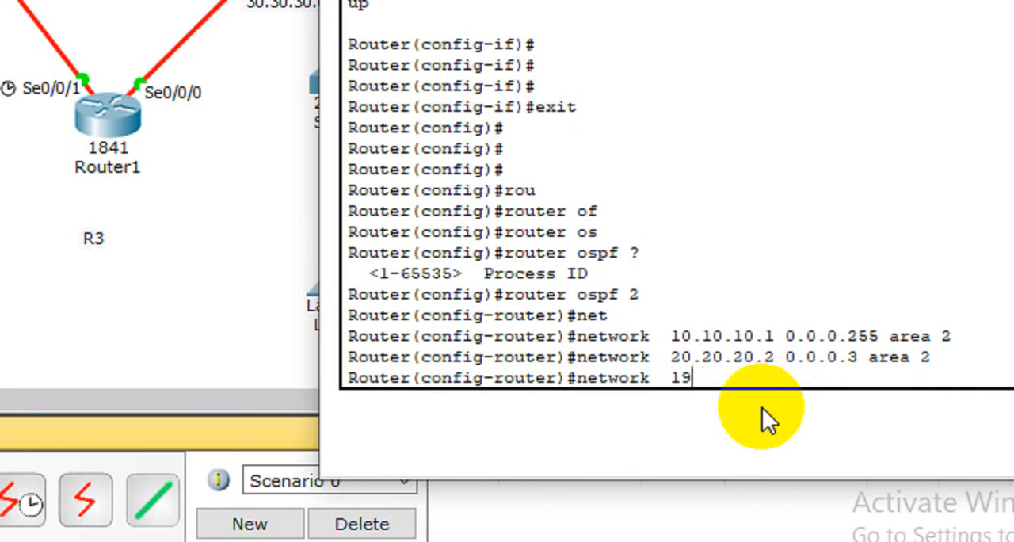
text(2.168.10.)
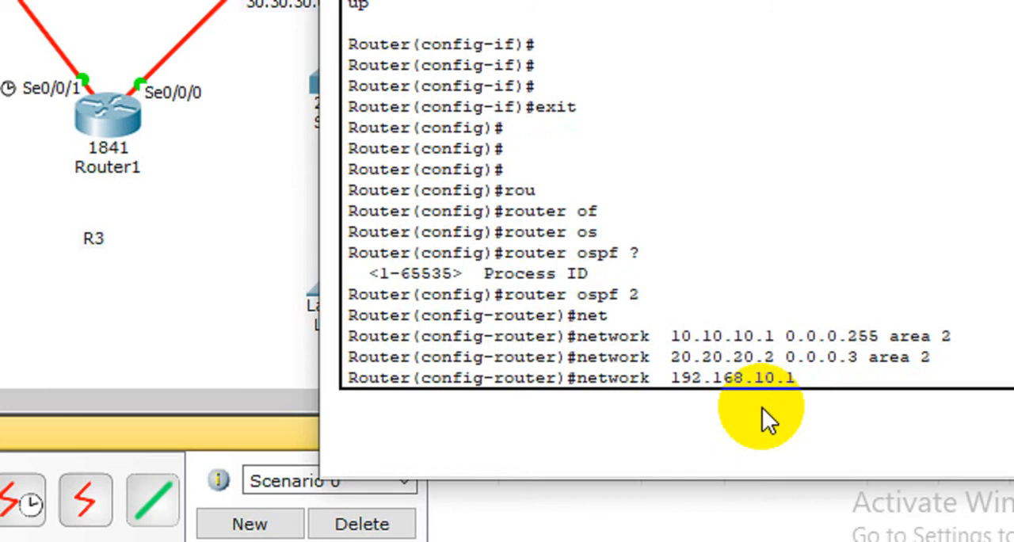
text(1 0.0.0.255 ar)
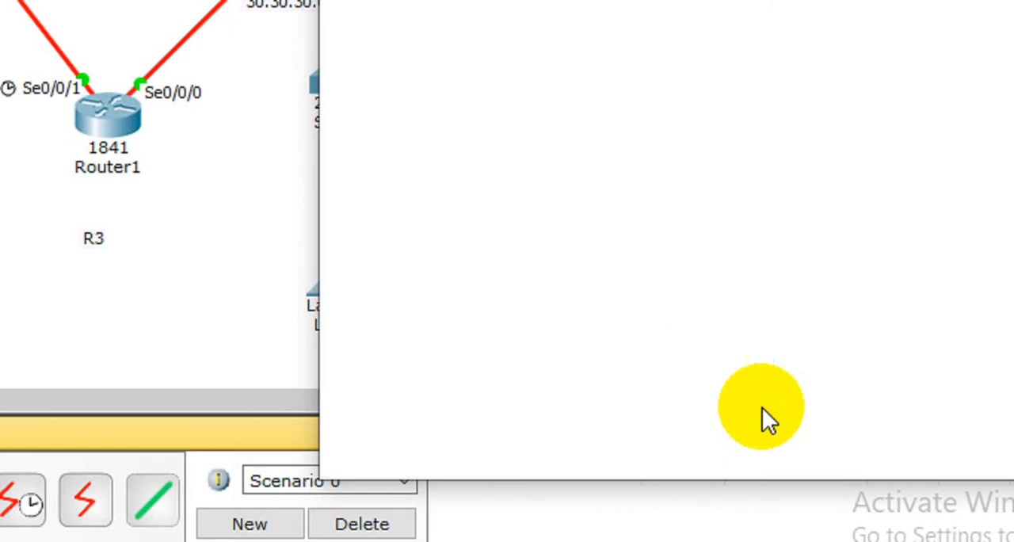
text(ea 2)
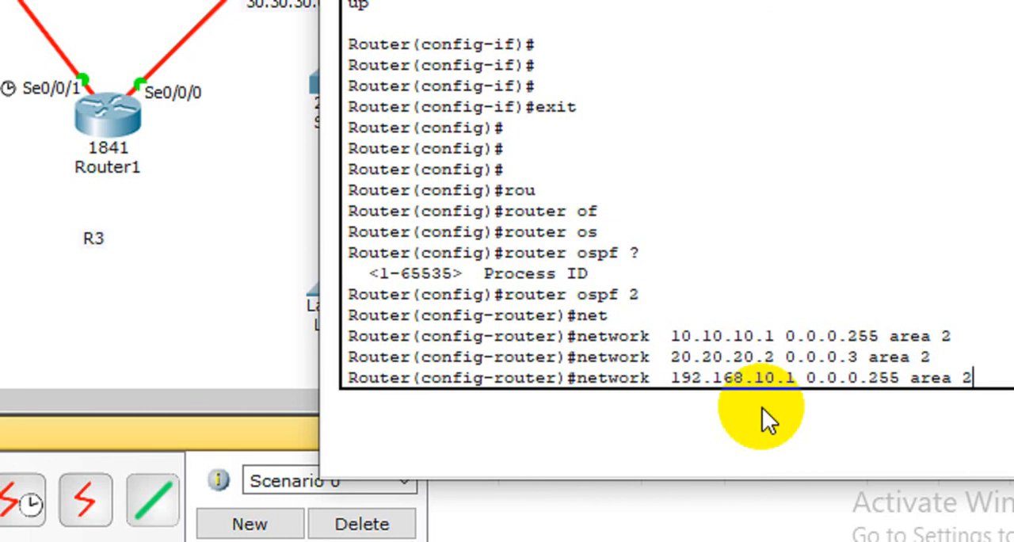
key(Return)
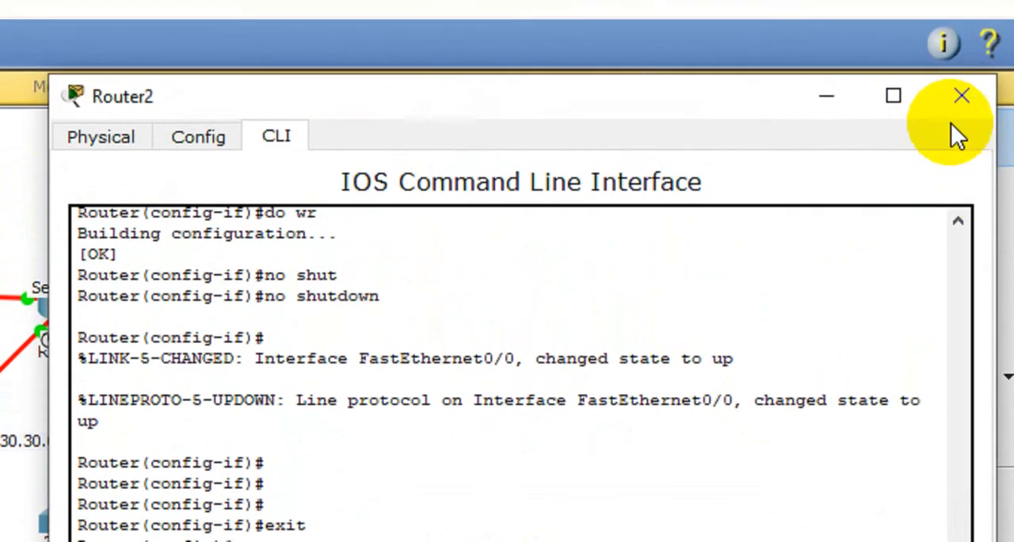
Step: Close R1's window, open R2's command line, and move its window aside from the topology
click(961, 67)
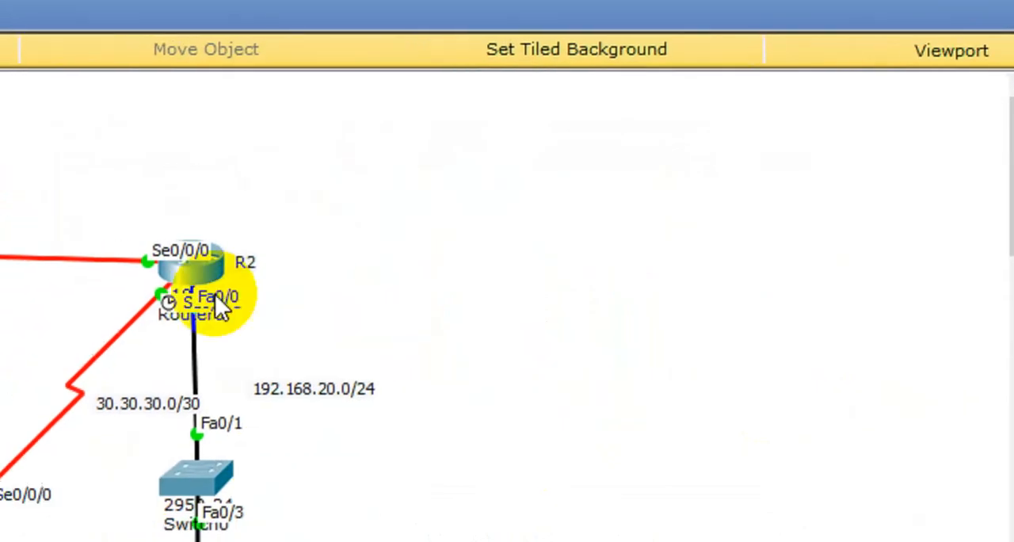
click(193, 268)
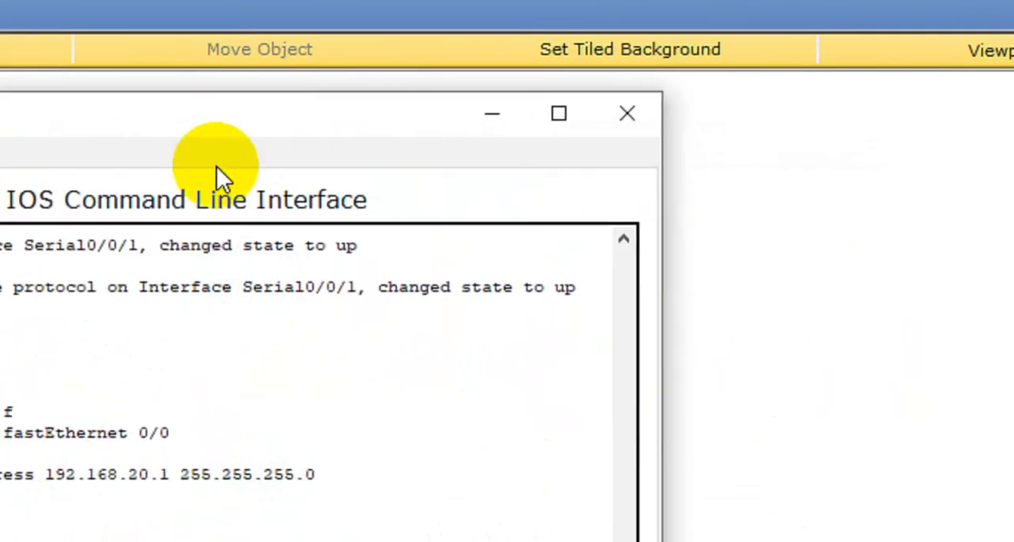
click(294, 150)
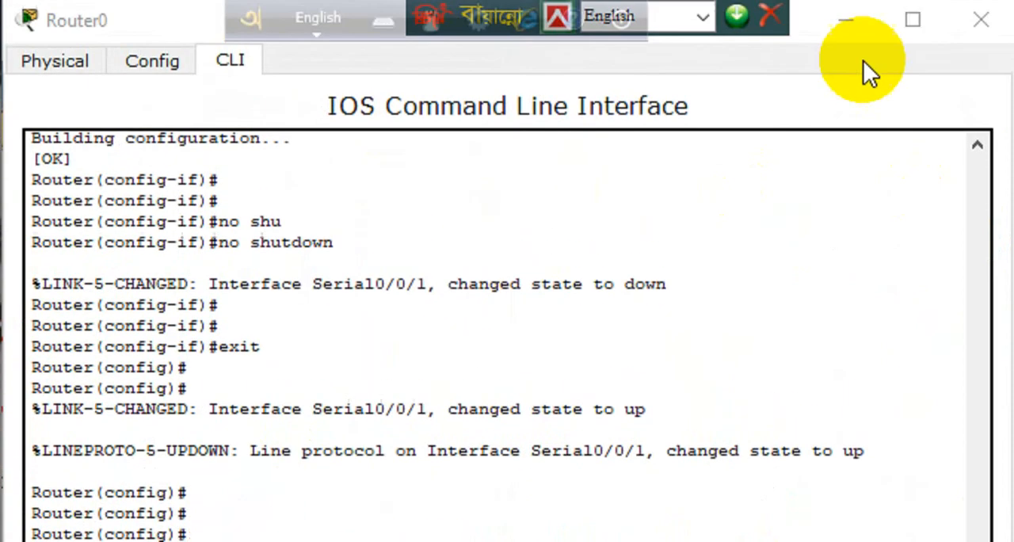
click(923, 22)
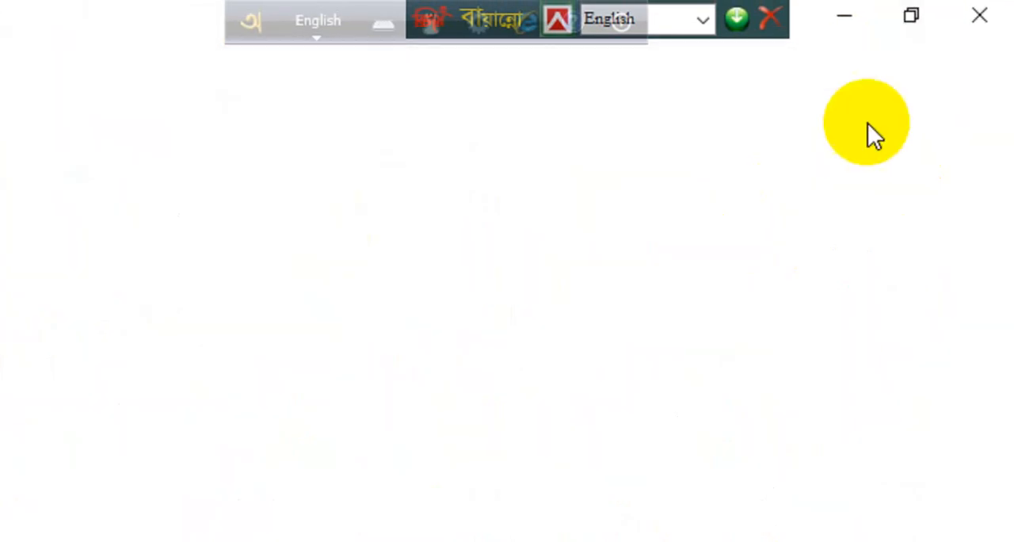
click(928, 13)
drag(46, 192, 838, 242)
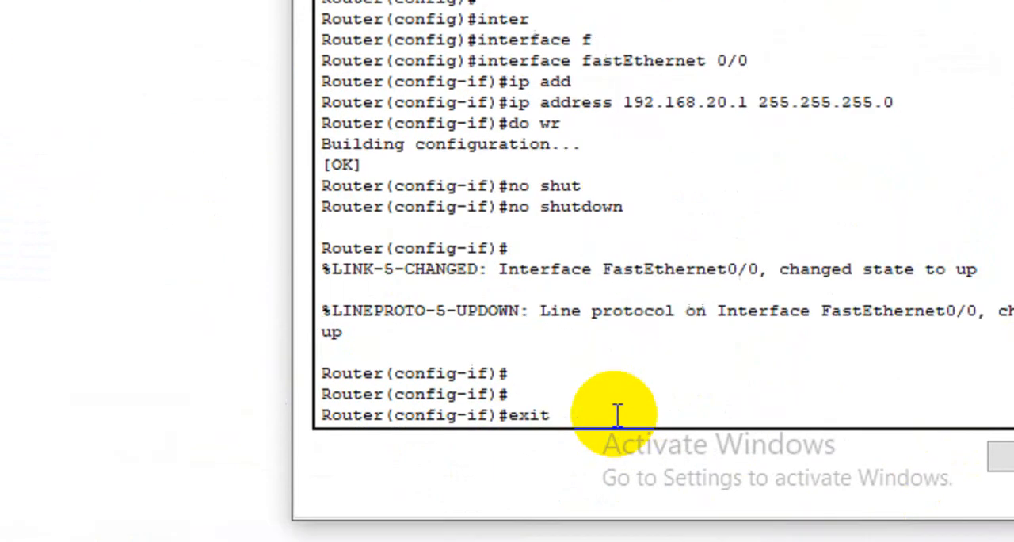
Step: Leave R2's interface configuration and start OSPF routing process 2 on it
key(Return)
key(Return)
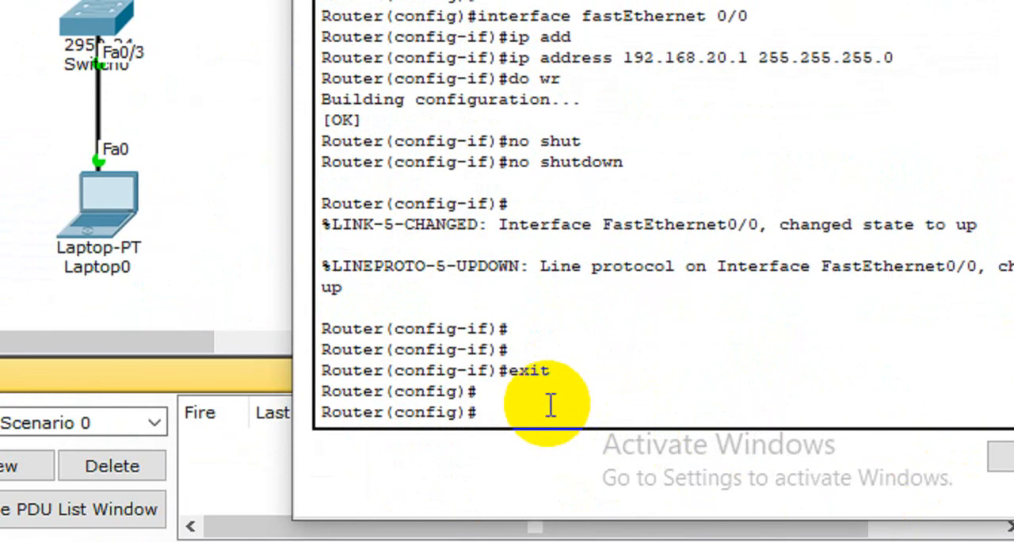
text(rou)
key(Tab)
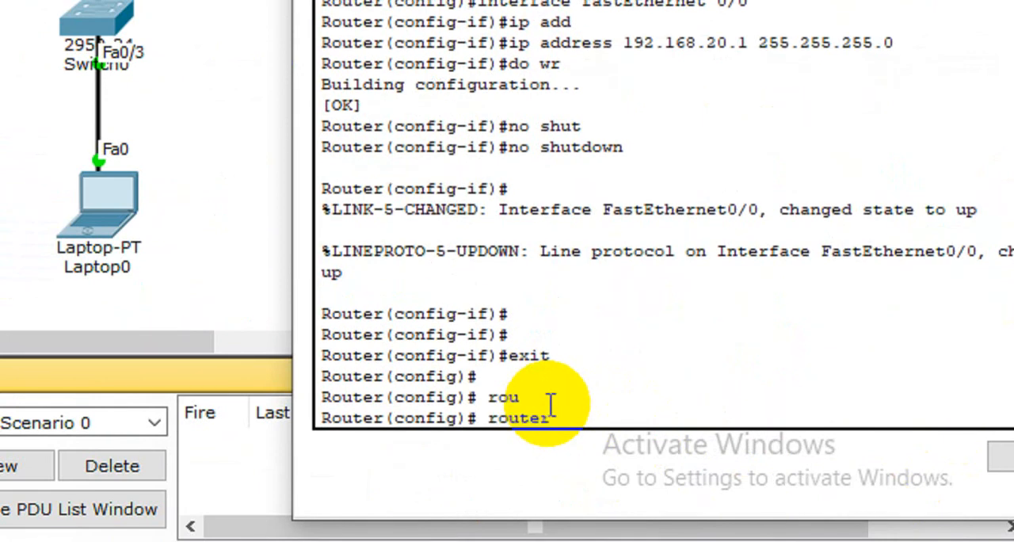
text(osf)
key(Tab)
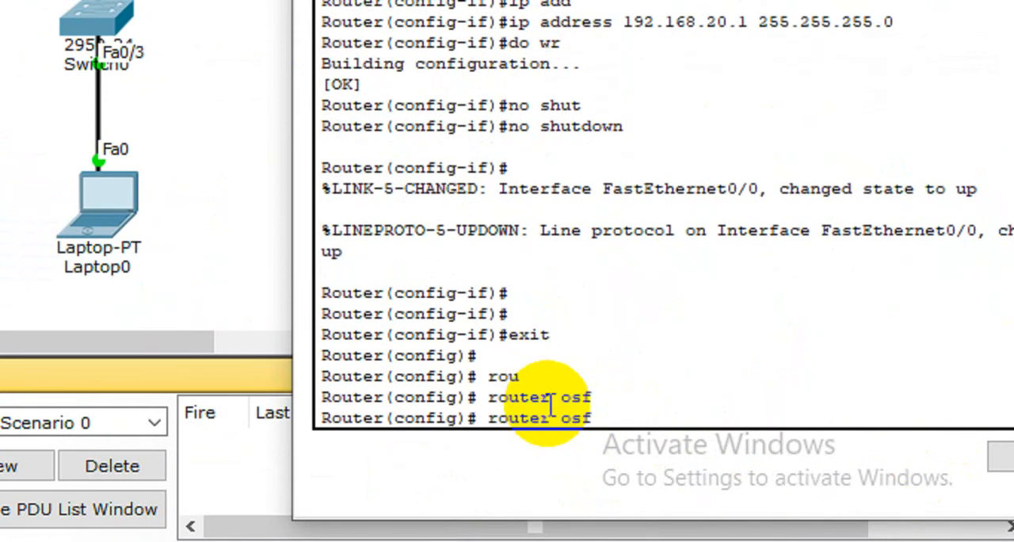
text(p 2)
key(Return)
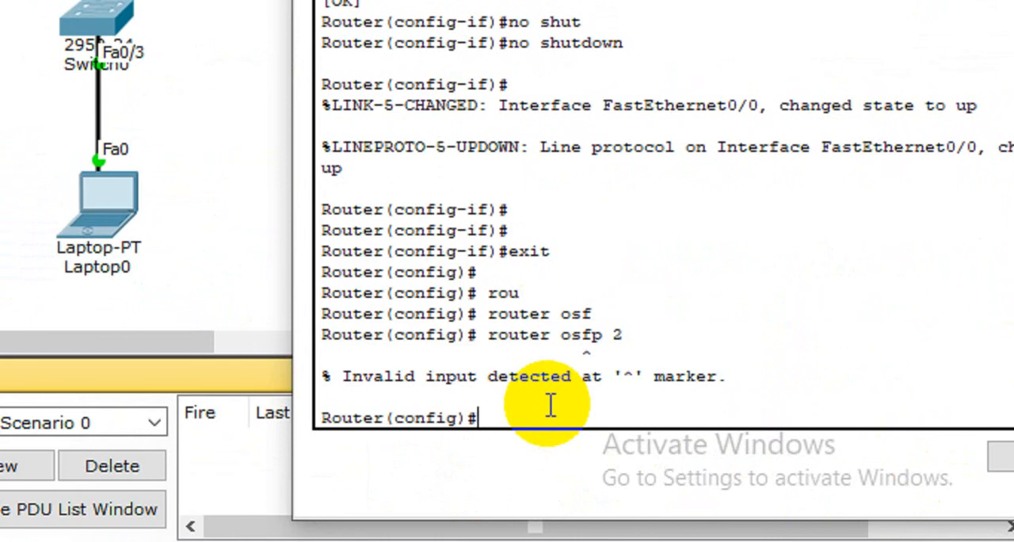
key(Up)
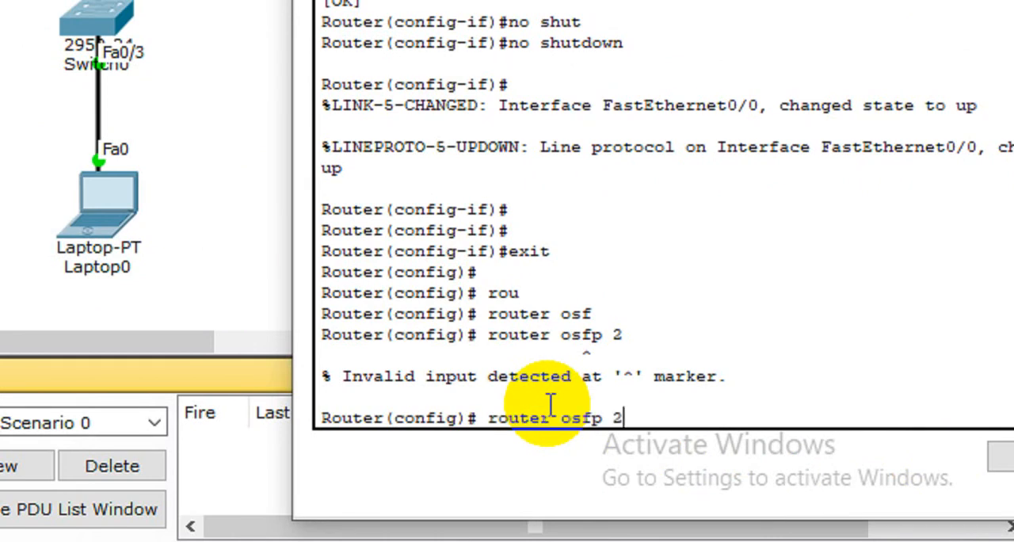
key(BackSpace)
key(BackSpace)
key(BackSpace)
key(BackSpace)
text(pf)
key(Tab)
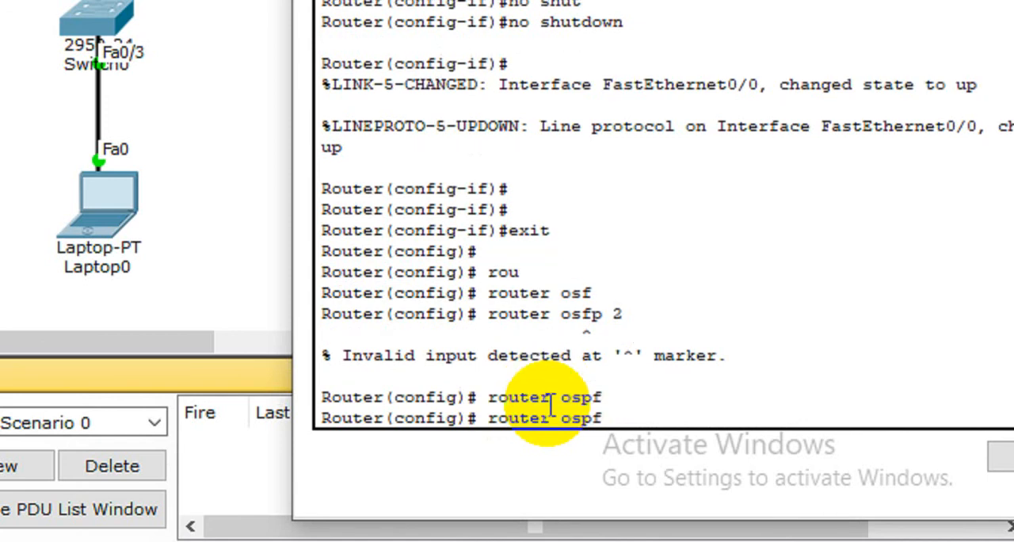
text(2)
key(Return)
Step: Add network 10.10.10.2 with wildcard mask 0.0.0.255 in area 2 to R2's OSPF process
text(ner)
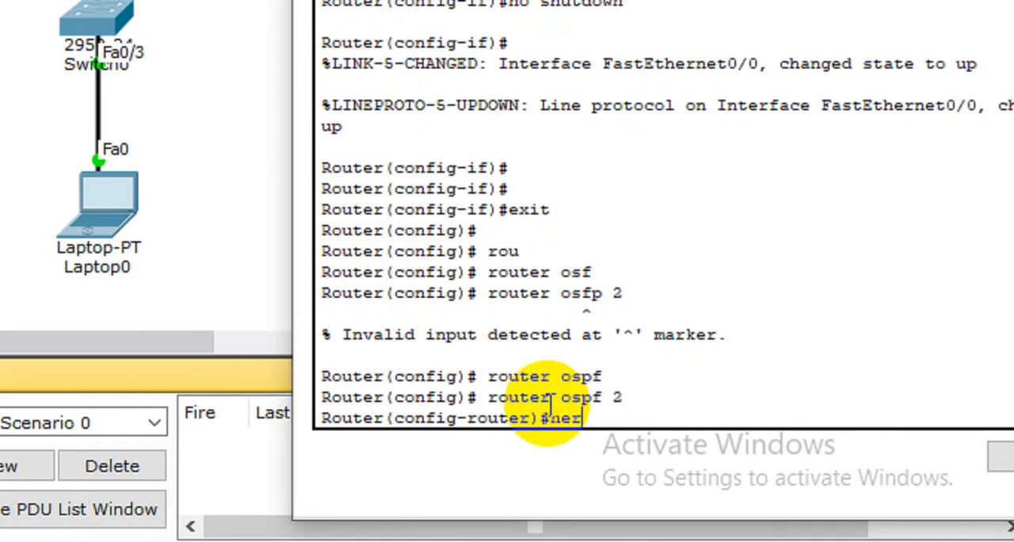
key(Tab)
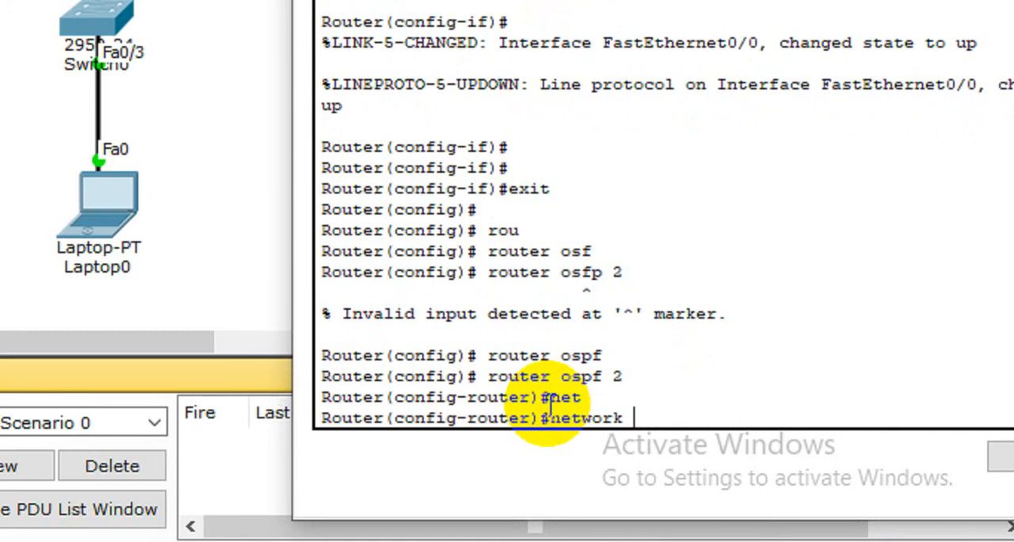
text(10.10.10.)
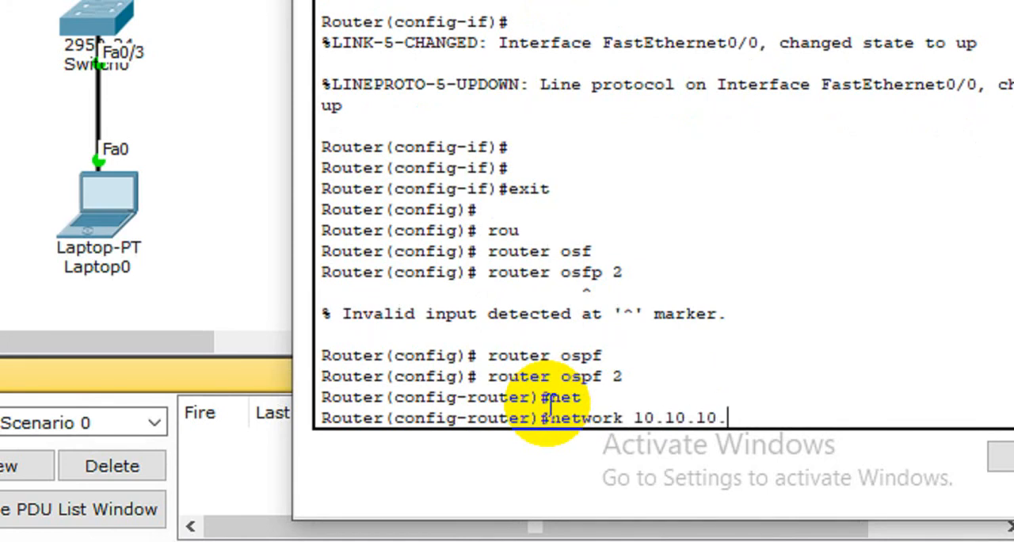
text(2 0.0.0.255)
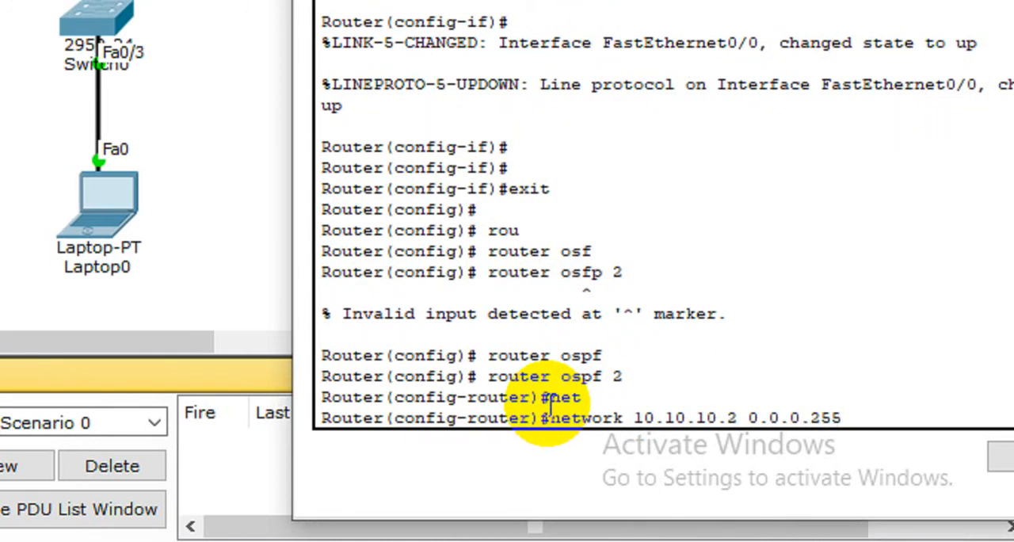
text( area 2)
key(Return)
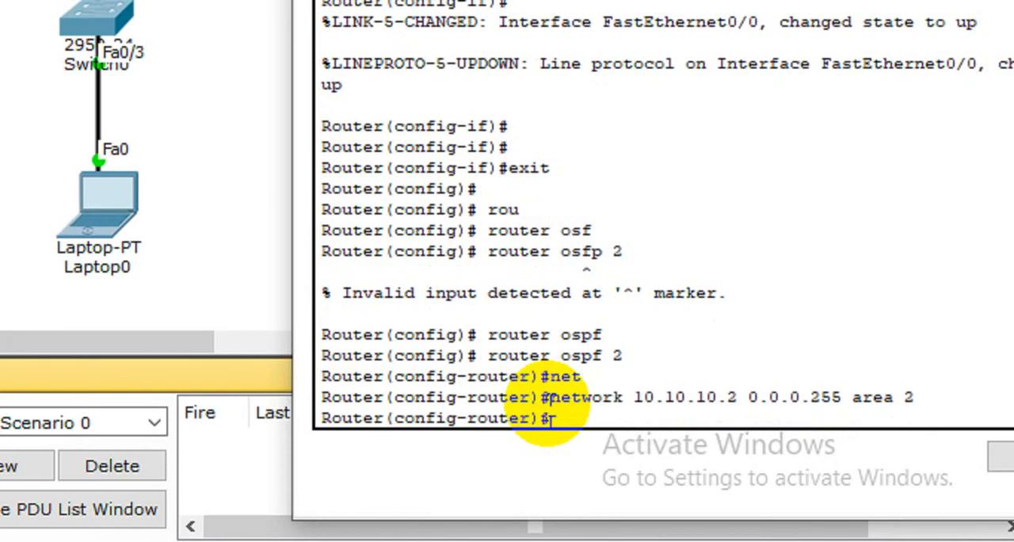
Step: Recall R2's last network statement and change its address to begin with 30.30
key(Up)
key(BackSpace)
key(BackSpace)
key(BackSpace)
key(BackSpace)
key(BackSpace)
key(BackSpace)
key(BackSpace)
key(BackSpace)
key(BackSpace)
key(BackSpace)
key(BackSpace)
key(BackSpace)
key(BackSpace)
key(BackSpace)
key(BackSpace)
key(BackSpace)
key(BackSpace)
key(BackSpace)
key(BackSpace)
key(BackSpace)
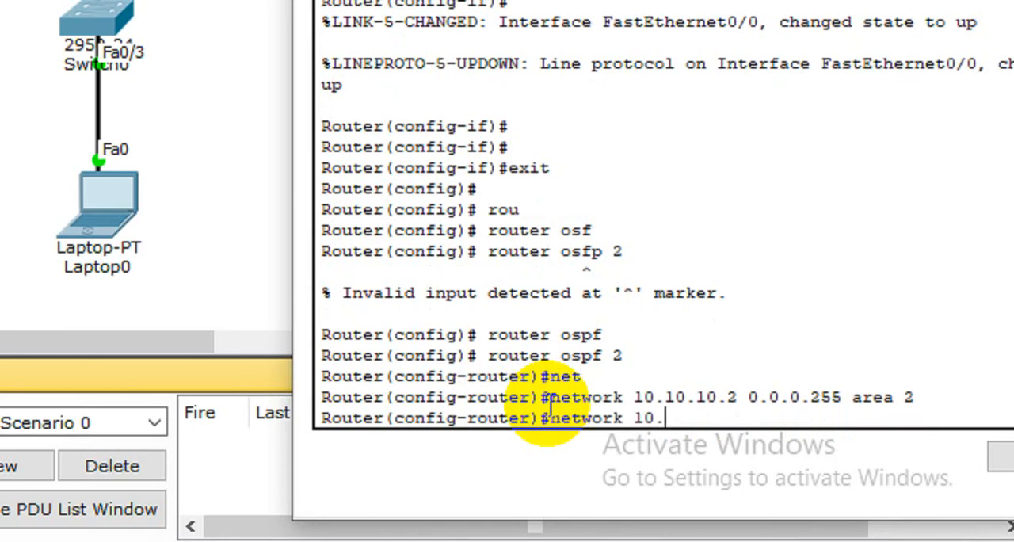
key(BackSpace)
key(BackSpace)
key(BackSpace)
text(30.30)
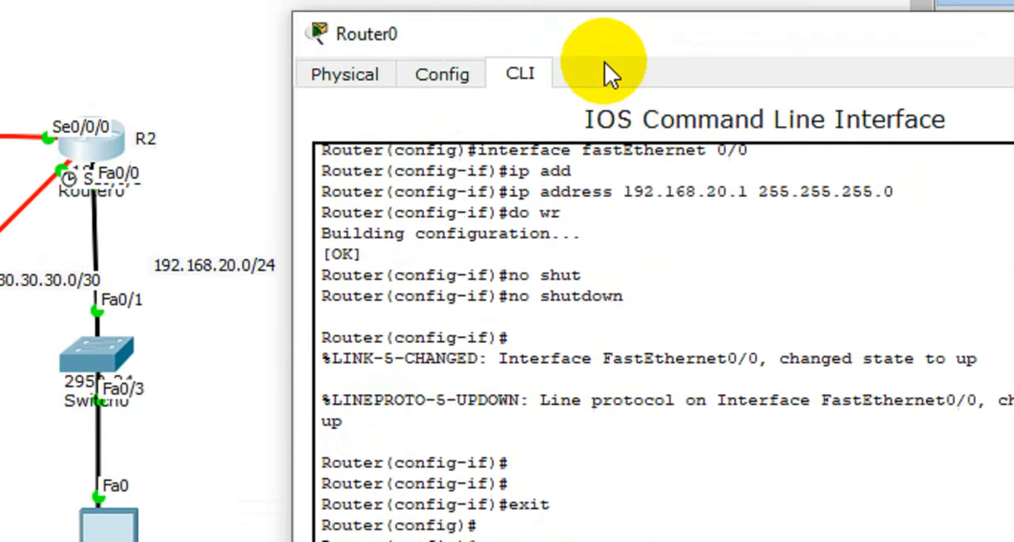
Step: Reposition R2's window and highlight the neighbor address in the OSPF adjacency message
drag(595, 47, 74, 0)
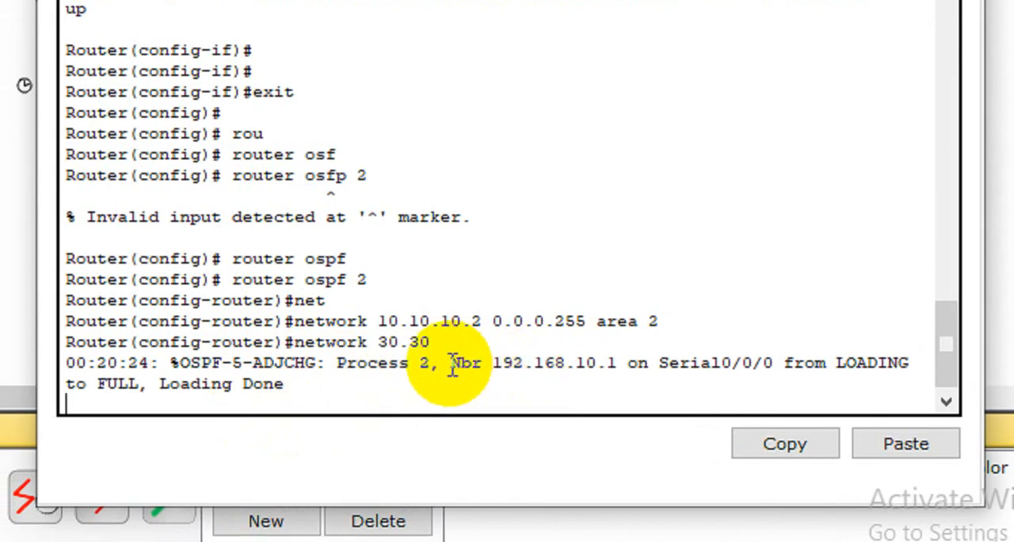
drag(451, 369, 625, 369)
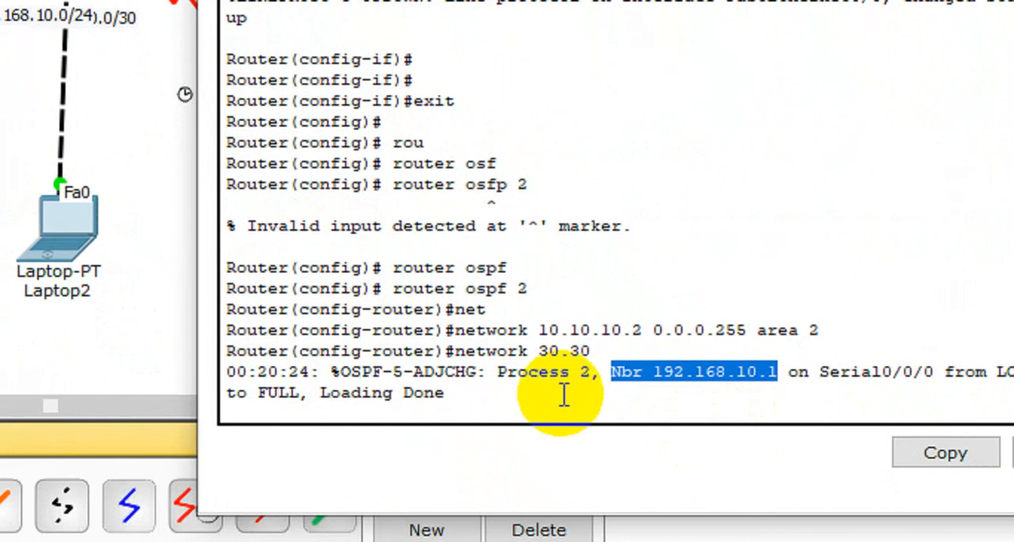
click(563, 394)
key(Return)
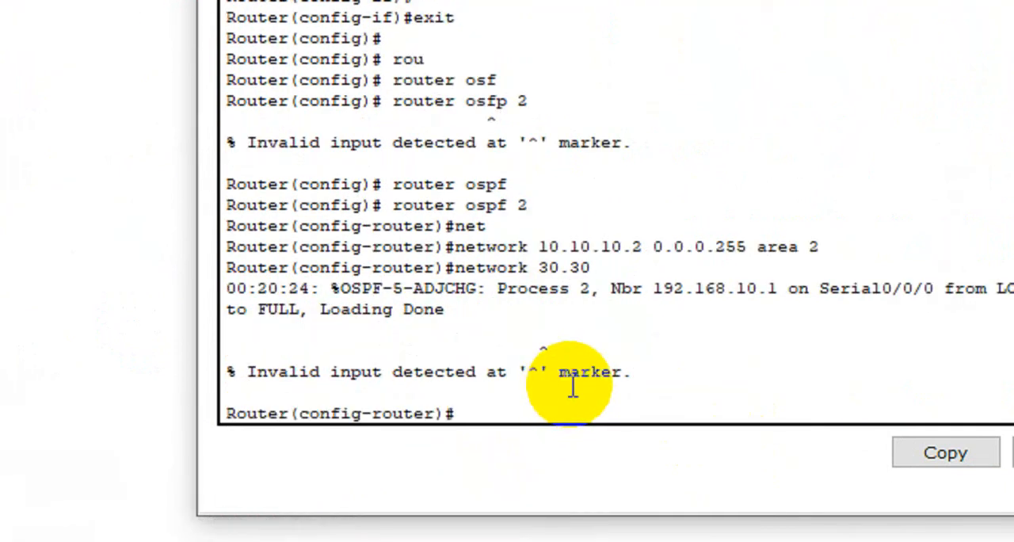
Step: Add network 30.30.30.1 with wildcard mask 0.0.0.3 in area 2 to R2's OSPF process
key(Up)
text(.)
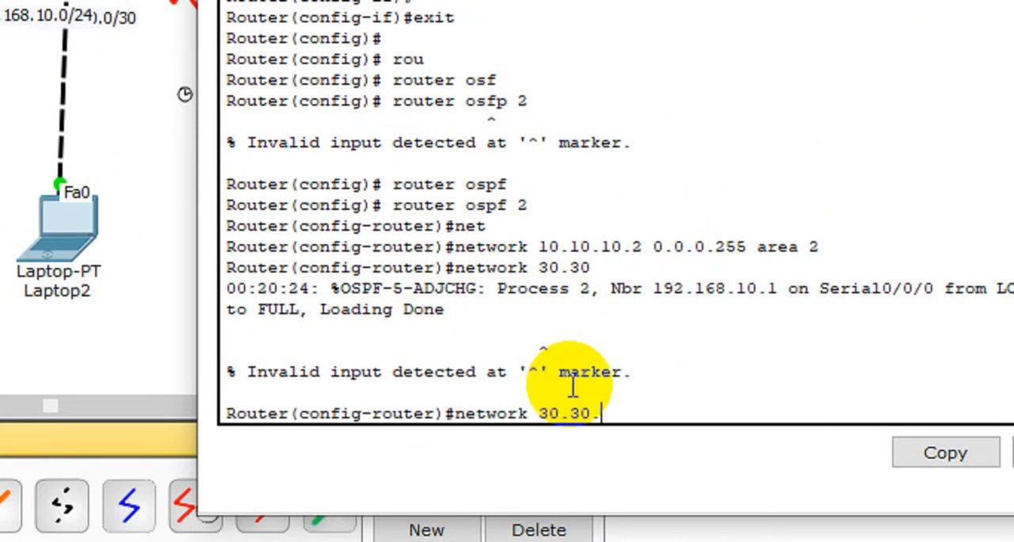
text(30.1 0.0.0)
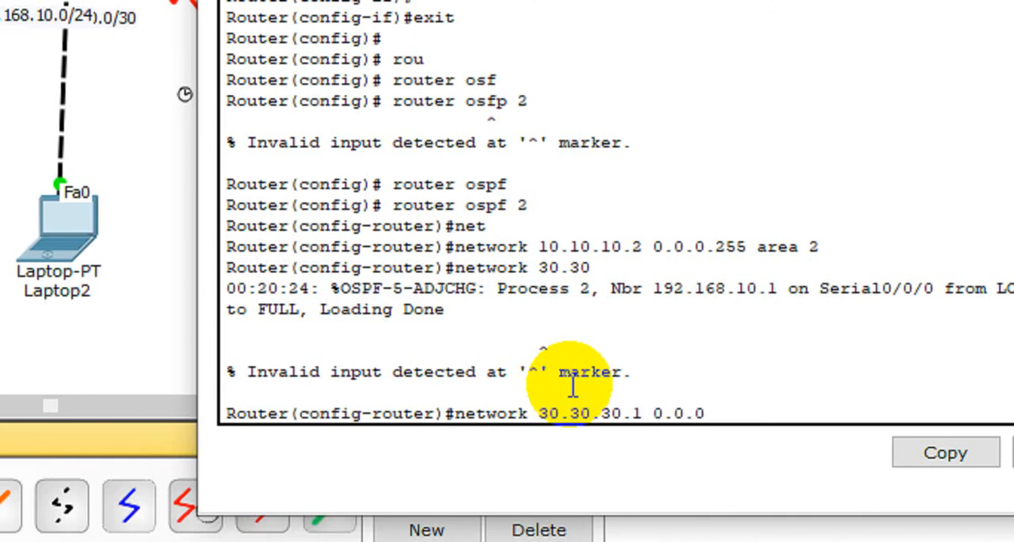
text(.3 area 2)
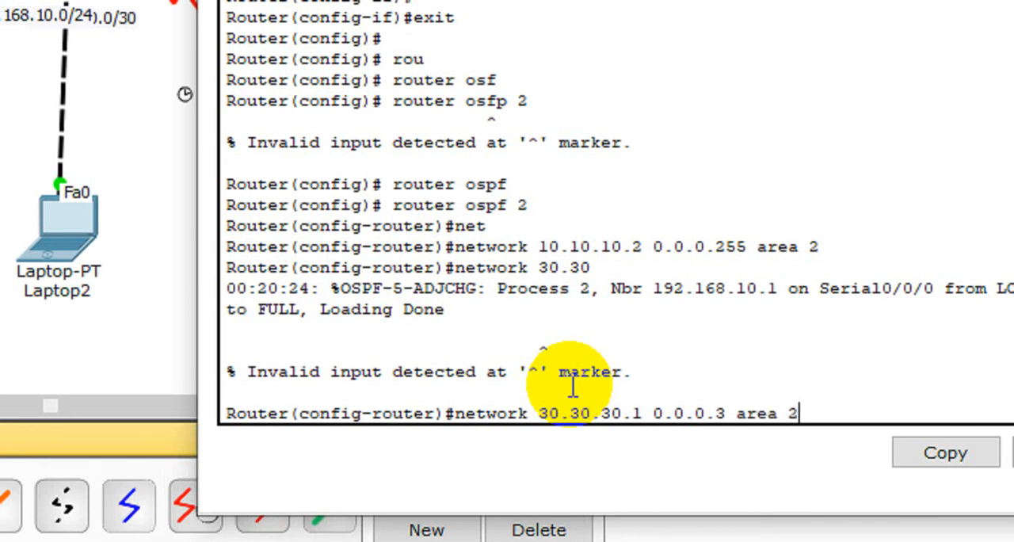
key(Return)
Step: Recall R2's last network statement and erase its address, wildcard mask and area
key(Up)
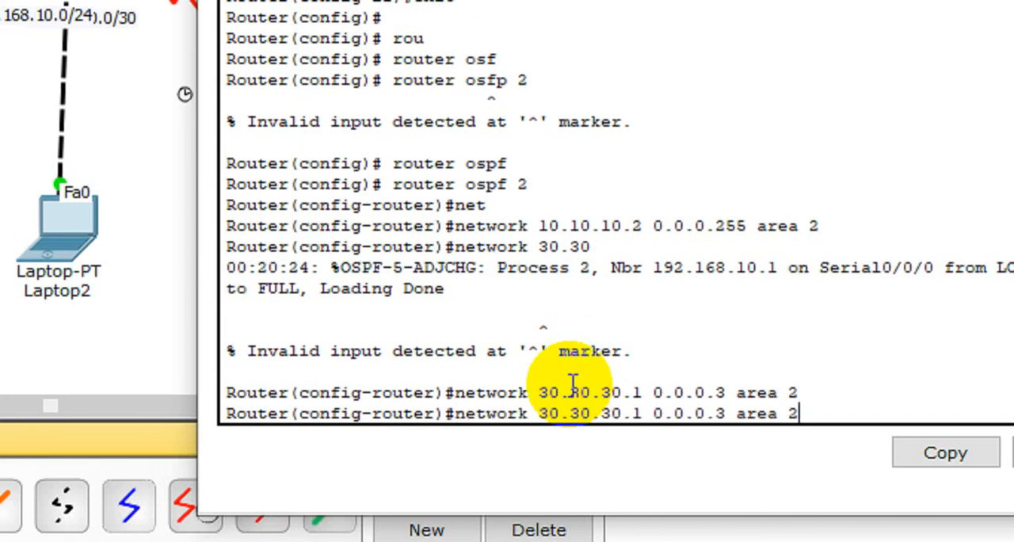
key(BackSpace)
key(BackSpace)
key(BackSpace)
key(BackSpace)
key(BackSpace)
key(BackSpace)
key(BackSpace)
key(BackSpace)
key(BackSpace)
key(BackSpace)
key(BackSpace)
key(BackSpace)
key(BackSpace)
key(BackSpace)
key(BackSpace)
key(BackSpace)
key(BackSpace)
key(BackSpace)
key(BackSpace)
key(BackSpace)
key(Up)
key(BackSpace)
key(BackSpace)
key(BackSpace)
key(BackSpace)
key(BackSpace)
key(BackSpace)
key(BackSpace)
key(BackSpace)
key(BackSpace)
key(BackSpace)
key(BackSpace)
key(BackSpace)
key(BackSpace)
key(BackSpace)
key(BackSpace)
key(BackSpace)
key(BackSpace)
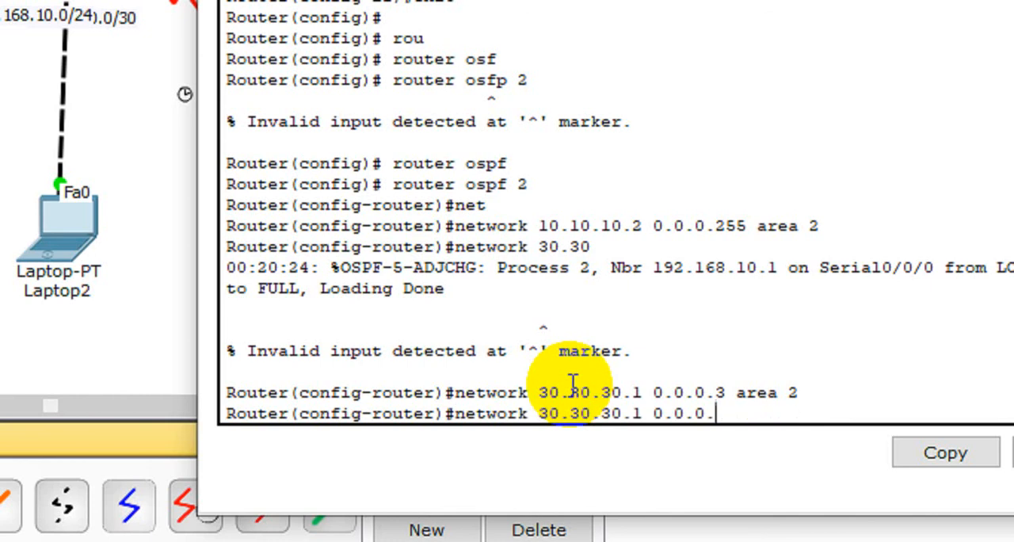
key(BackSpace)
key(BackSpace)
key(BackSpace)
key(BackSpace)
key(BackSpace)
key(BackSpace)
key(BackSpace)
key(BackSpace)
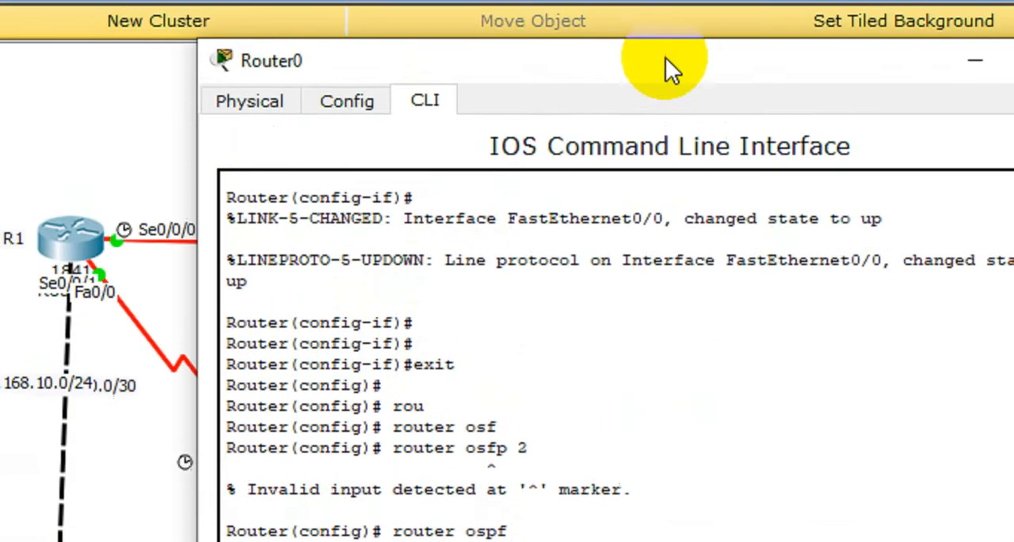
Step: Close R2's window and open the command line of R3 at its user prompt
drag(666, 68, 740, 138)
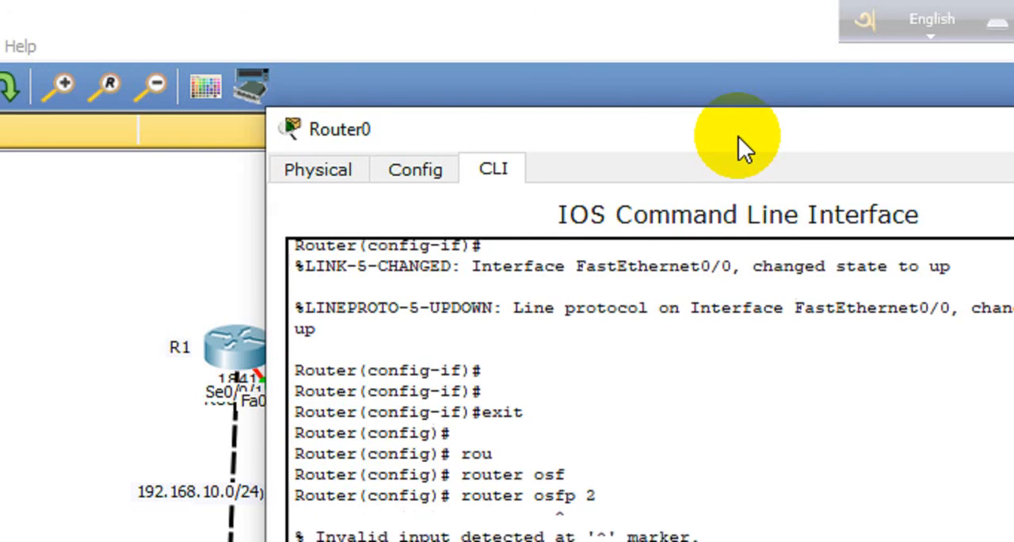
click(745, 129)
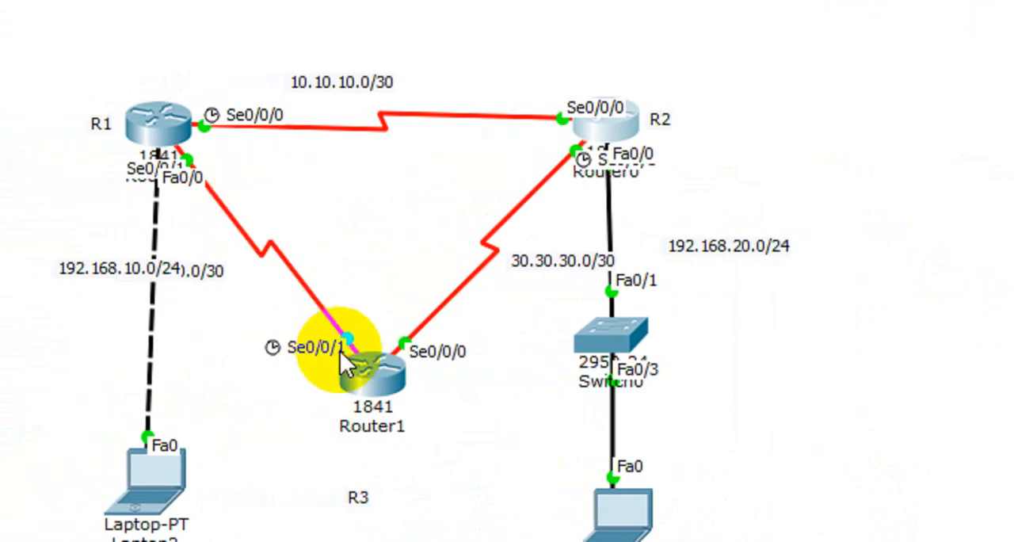
click(369, 378)
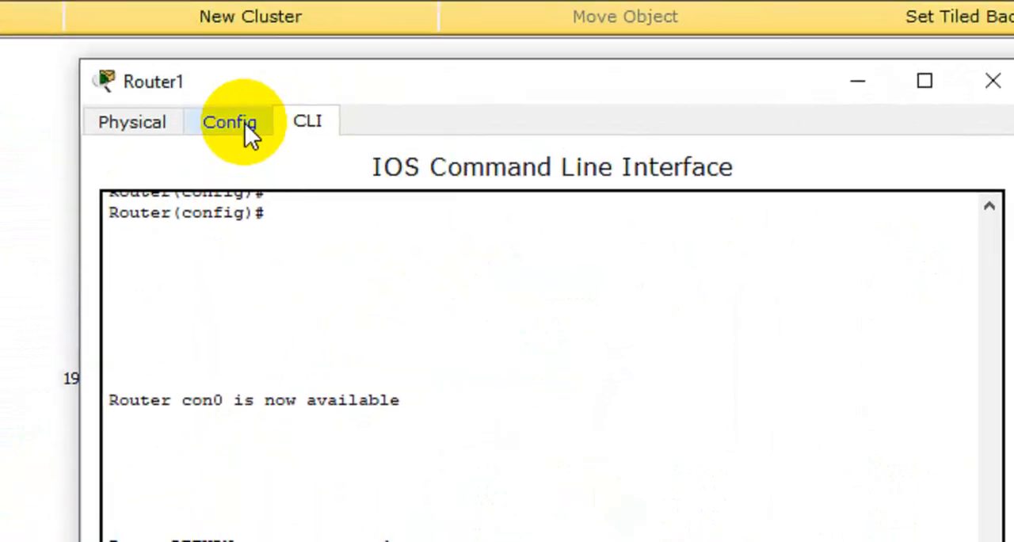
key(Return)
key(Return)
key(Return)
key(Return)
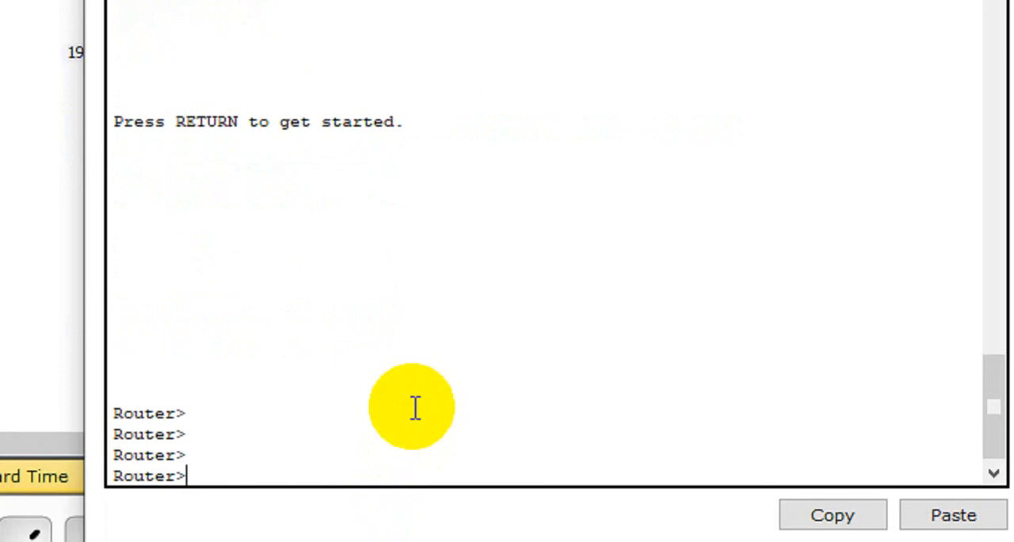
Step: Enter privileged mode and global configuration mode on R3
text(en)
key(Return)
key(Return)
text(conf)
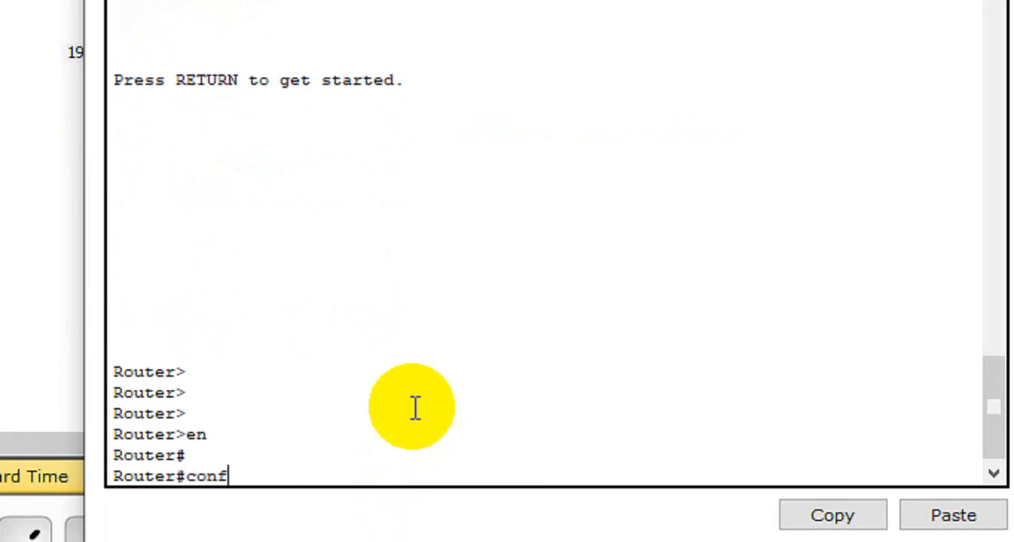
key(Tab)
text(t)
key(Tab)
key(Return)
key(Return)
key(Return)
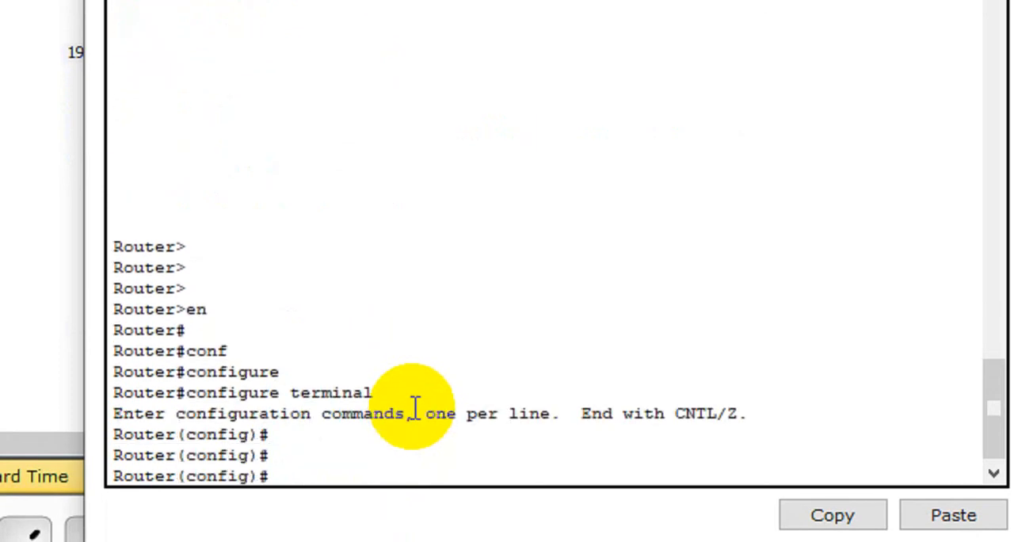
Step: Start OSPF routing process 2 on R3
text(rou)
key(Tab)
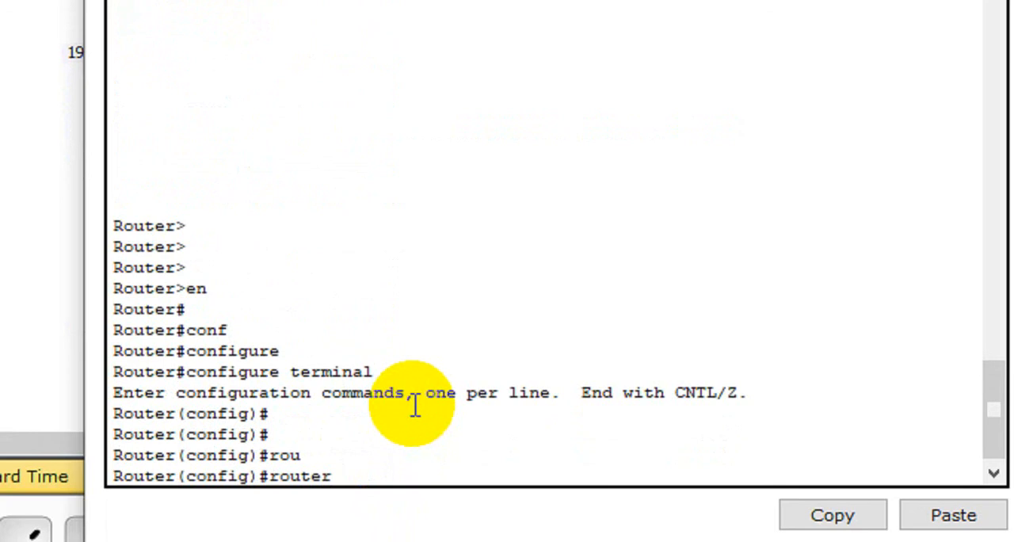
text(osf)
key(BackSpace)
text(p)
key(Tab)
text(2)
key(Return)
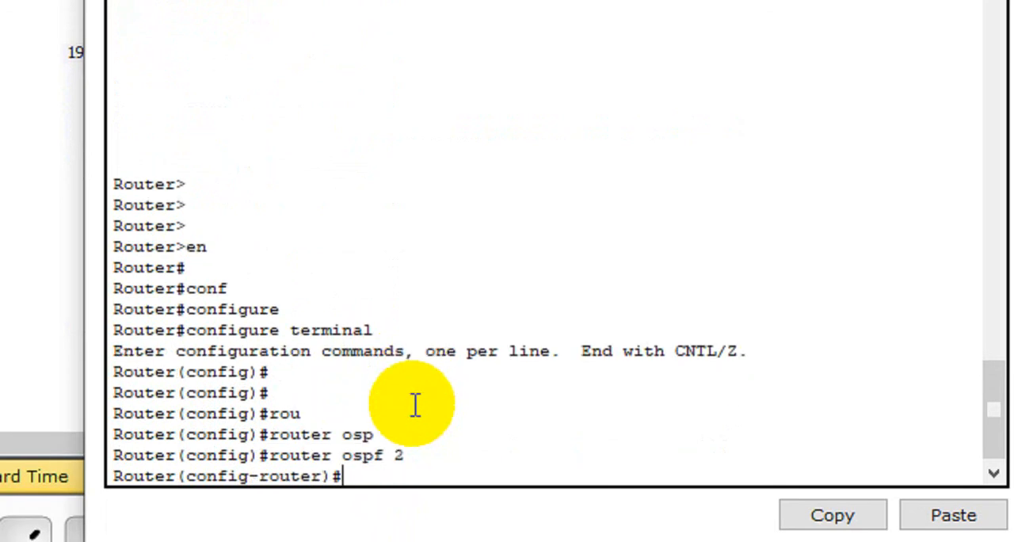
Step: Try to add an OSPF network statement for 30.30.30.2 with the wildcard 0.0 on R3
text(net)
key(Tab)
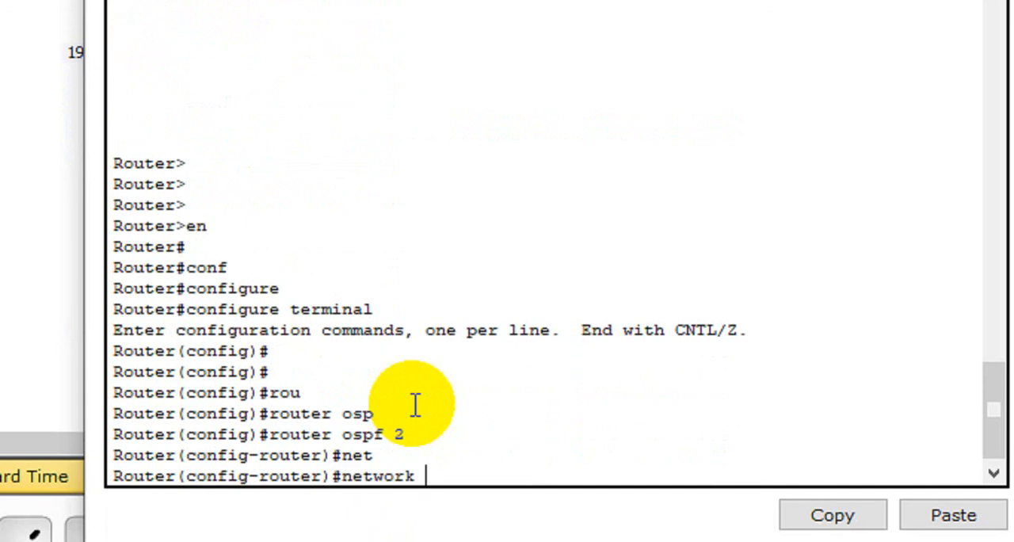
drag(473, 23, 892, 137)
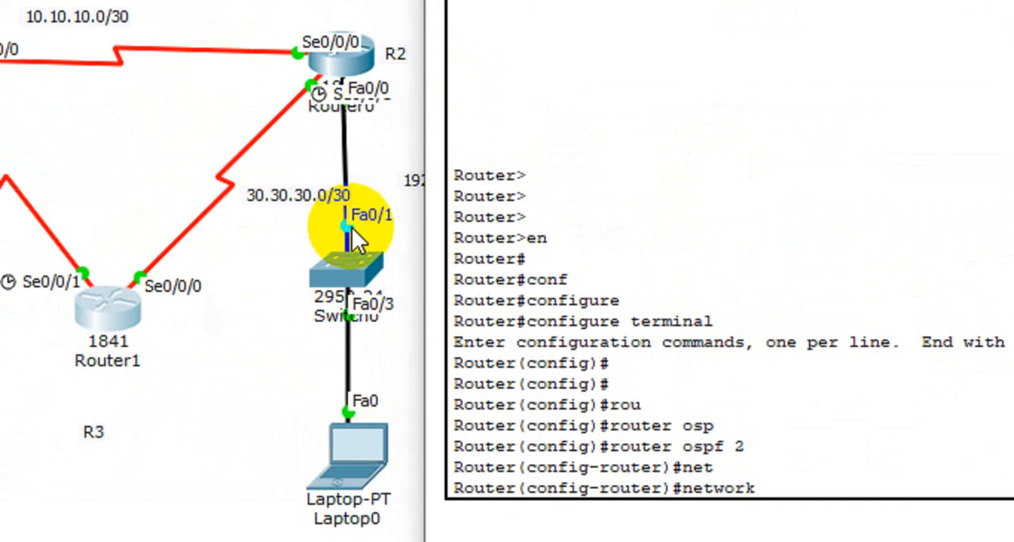
text(30.30.30.2)
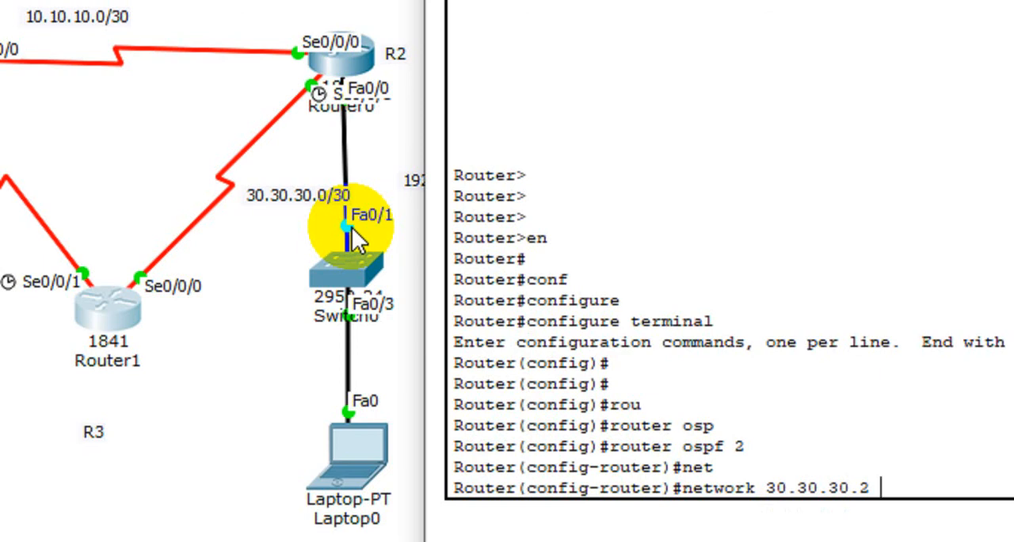
text(0.0)
key(Return)
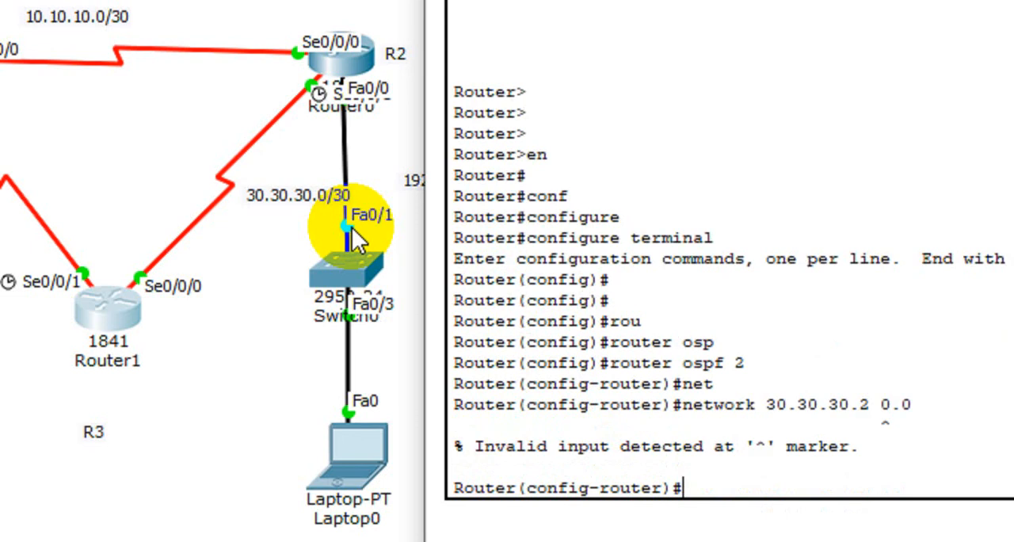
Step: Recall the rejected statement and complete it to advertise 30.30.30.2 with wildcard mask 0.0.0.3 in area 2 on R3
key(Up)
text(.)
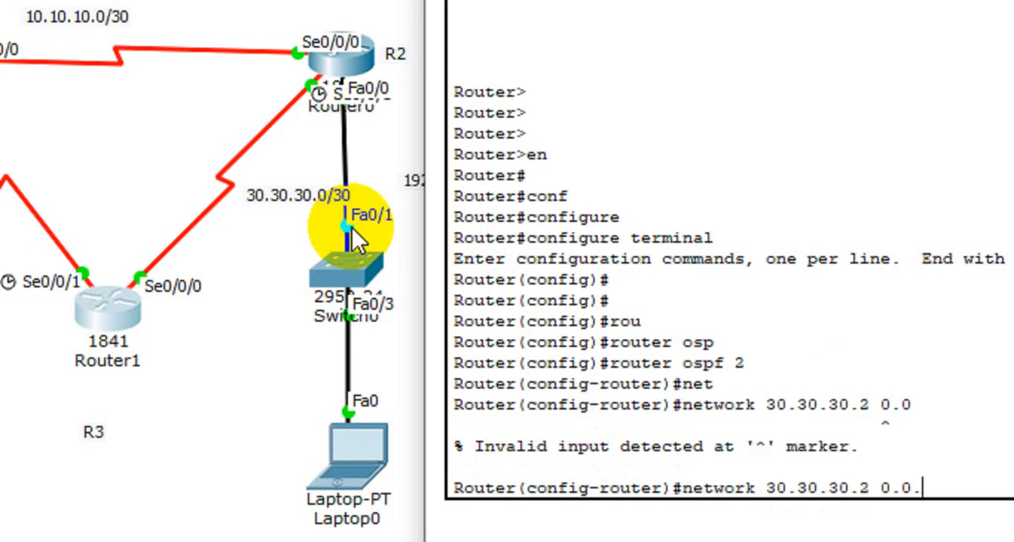
text(03)
key(BackSpace)
text(.3 area)
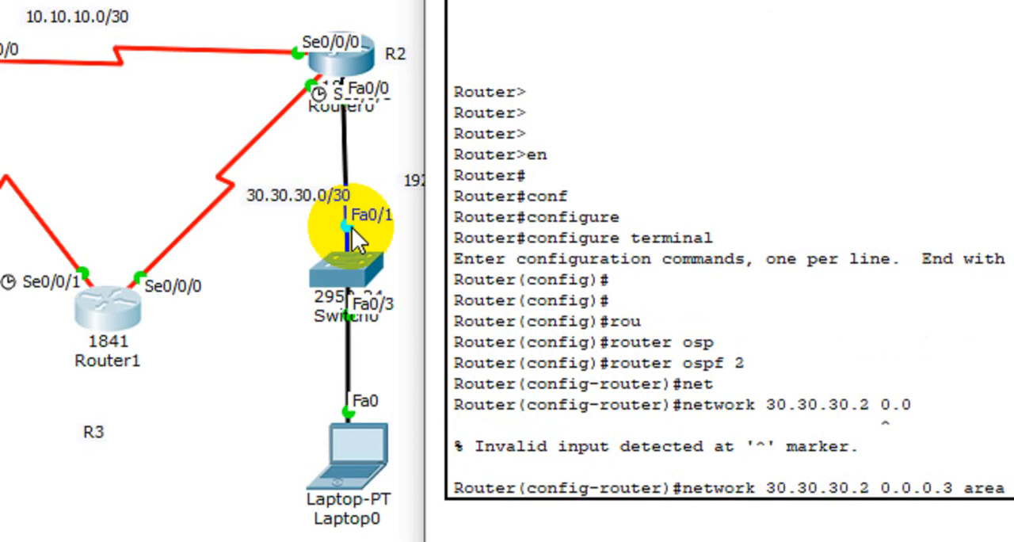
text( 2)
key(Return)
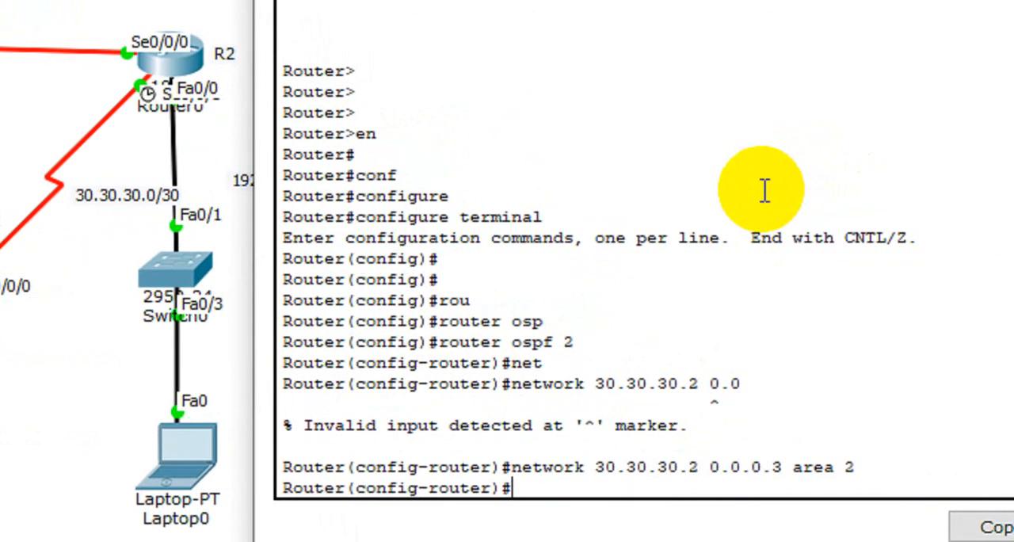
Step: Recall R3's last network statement, erase everything after the network keyword and submit it
key(Up)
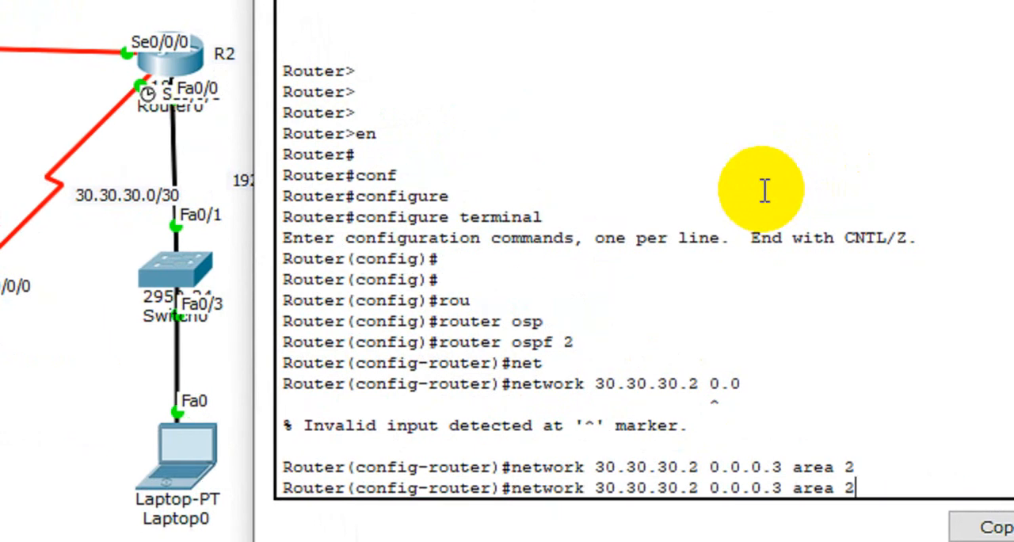
key(BackSpace)
key(BackSpace)
key(BackSpace)
key(BackSpace)
key(BackSpace)
key(BackSpace)
key(BackSpace)
key(BackSpace)
key(BackSpace)
key(BackSpace)
key(BackSpace)
key(BackSpace)
key(BackSpace)
key(BackSpace)
key(BackSpace)
key(BackSpace)
key(BackSpace)
key(BackSpace)
key(BackSpace)
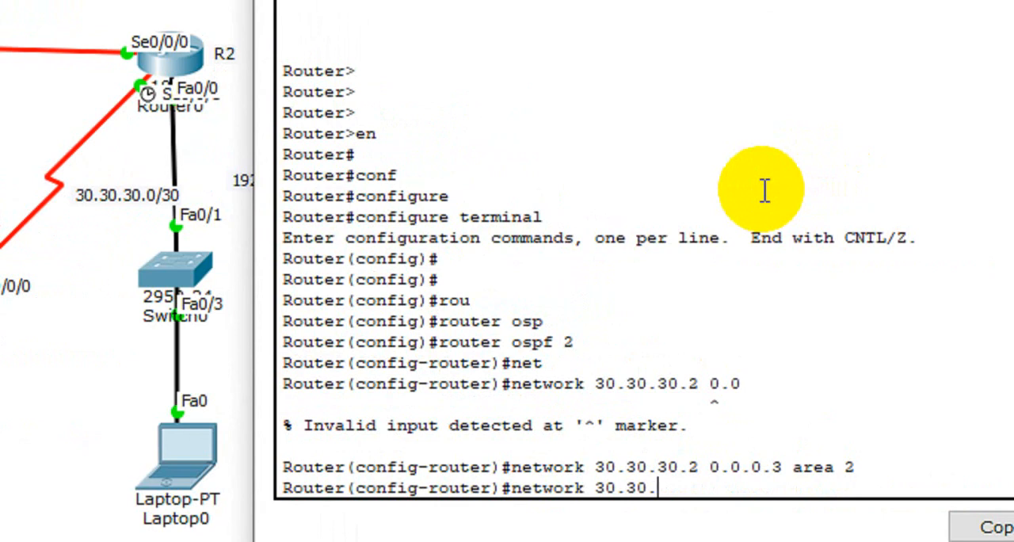
key(BackSpace)
key(BackSpace)
key(BackSpace)
key(BackSpace)
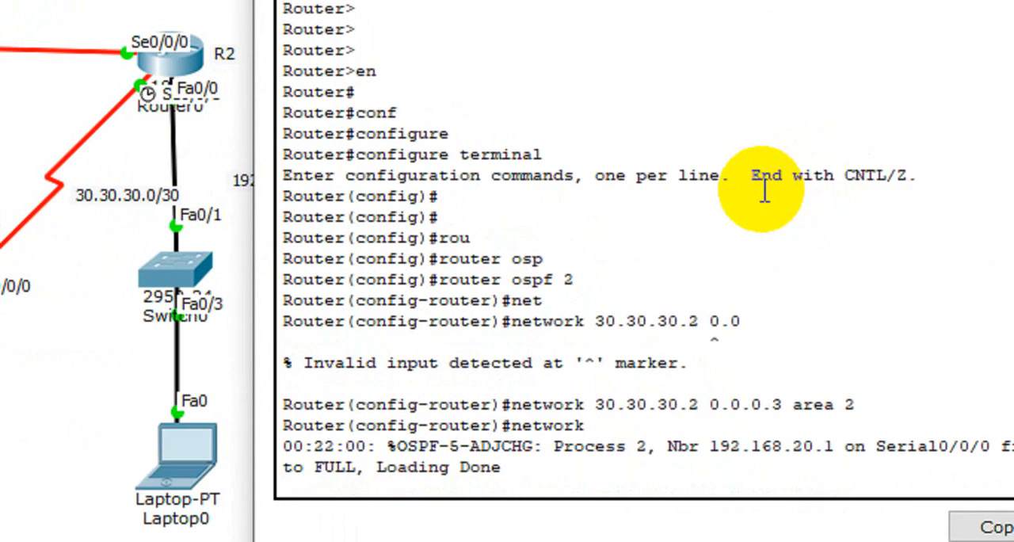
key(Return)
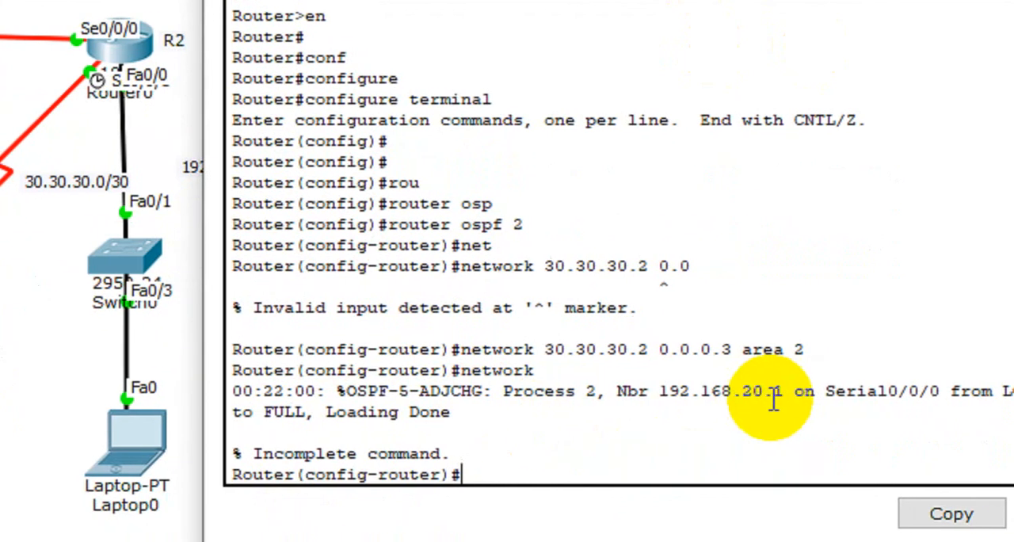
Step: Advertise 20.20.20.1 with wildcard mask 0.0.0.3 in R3's OSPF process
click(822, 401)
drag(767, 392, 727, 392)
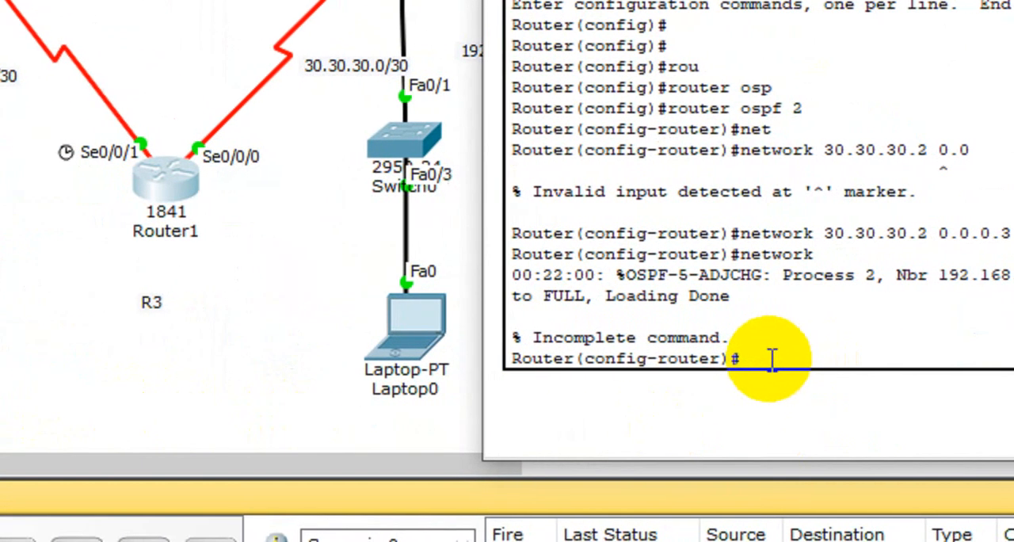
key(Up)
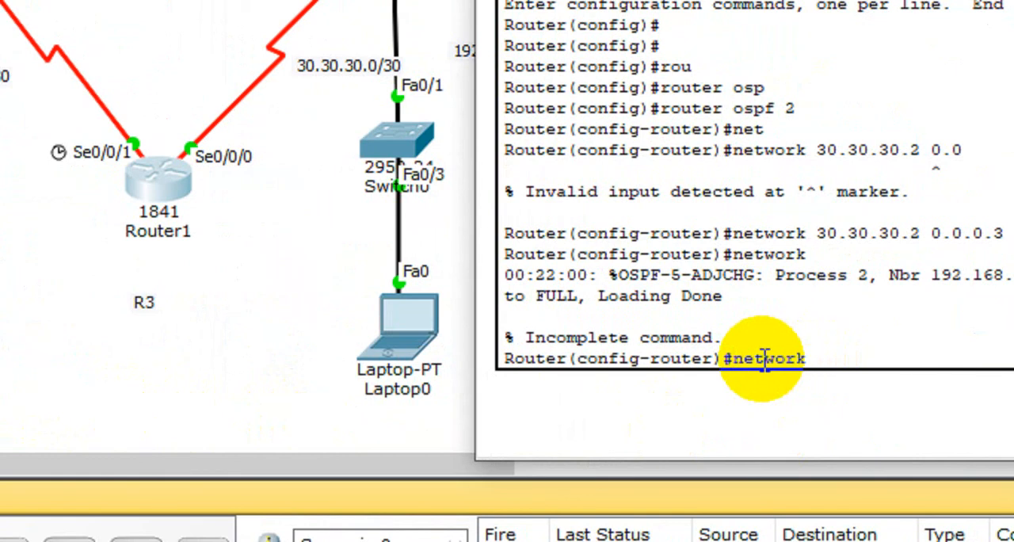
text(20.20.20)
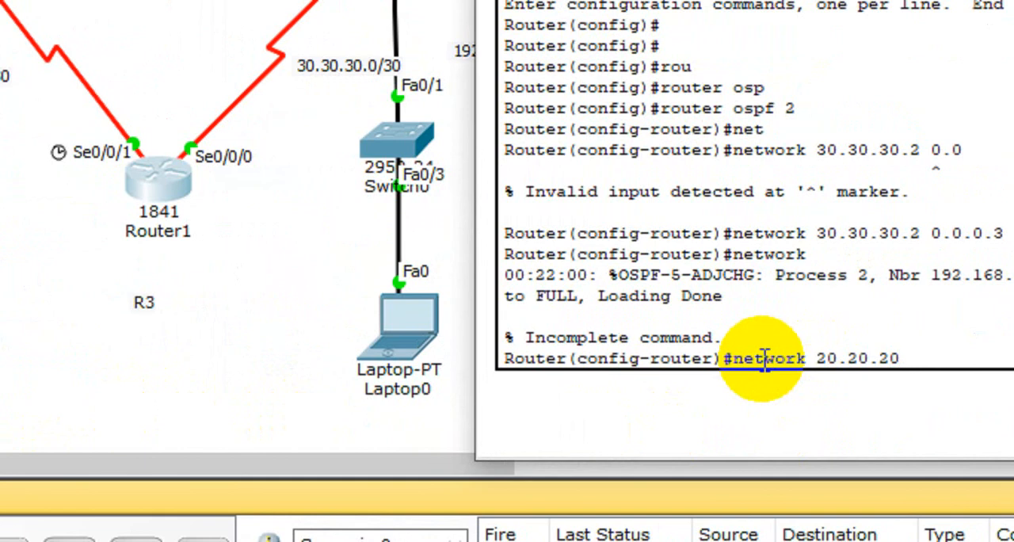
text(.1 0.0.0.3)
key(Return)
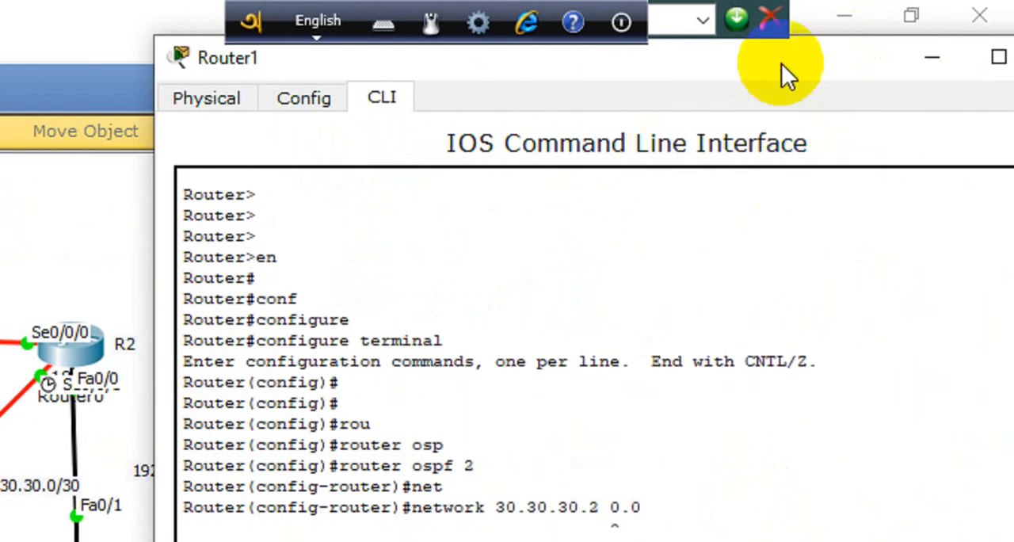
Step: Close R3's window and open the IP configuration of Laptop2
drag(784, 76, 328, 100)
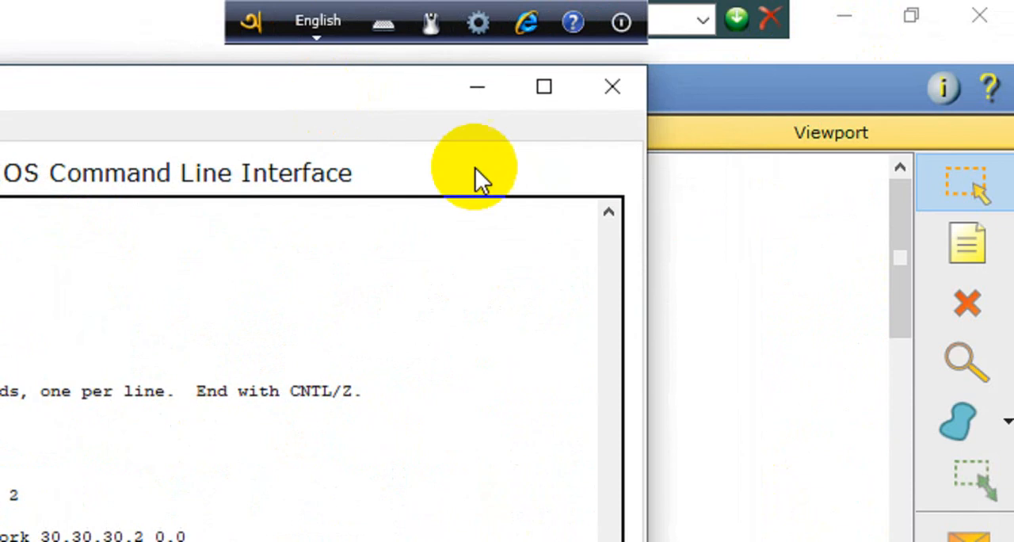
click(604, 111)
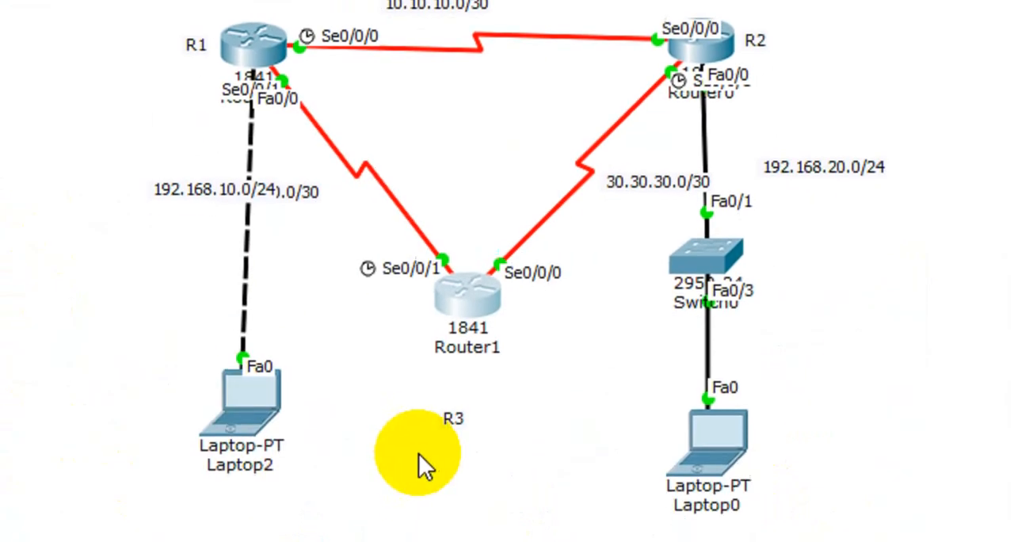
click(294, 418)
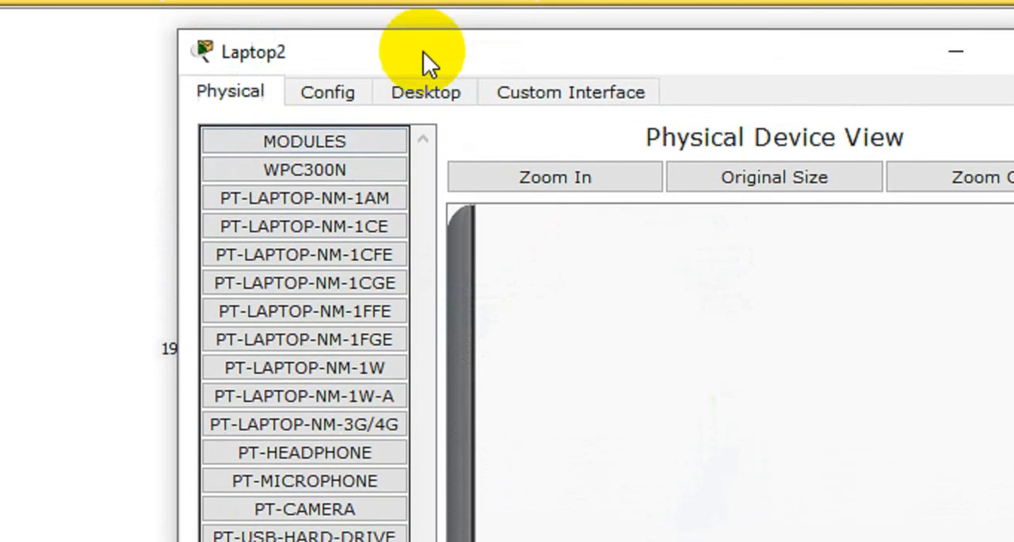
click(423, 91)
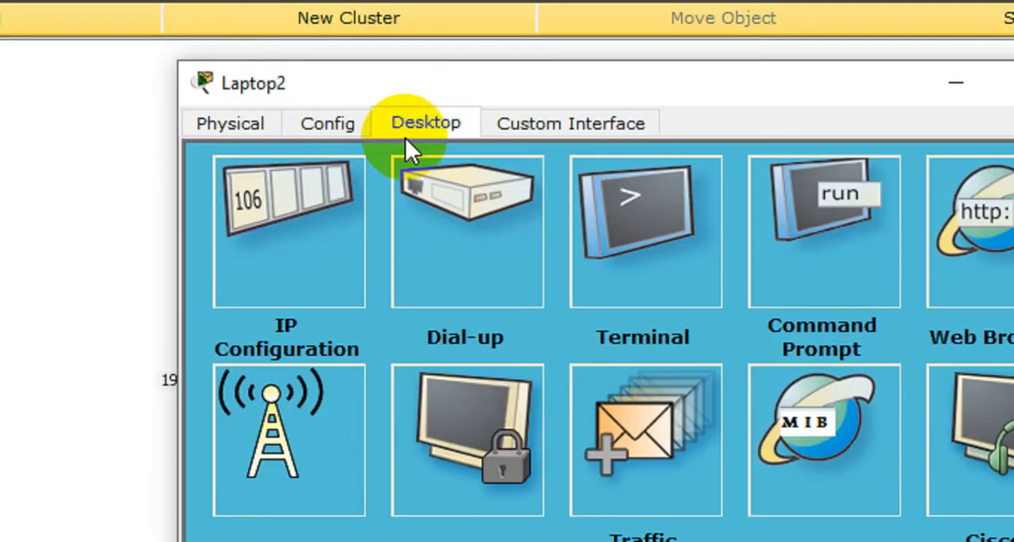
click(328, 206)
Step: Give Laptop2 the static address 192.168.10.3, mask 255.255.255.0 and default gateway 192.168.10.1, and close its window
click(489, 292)
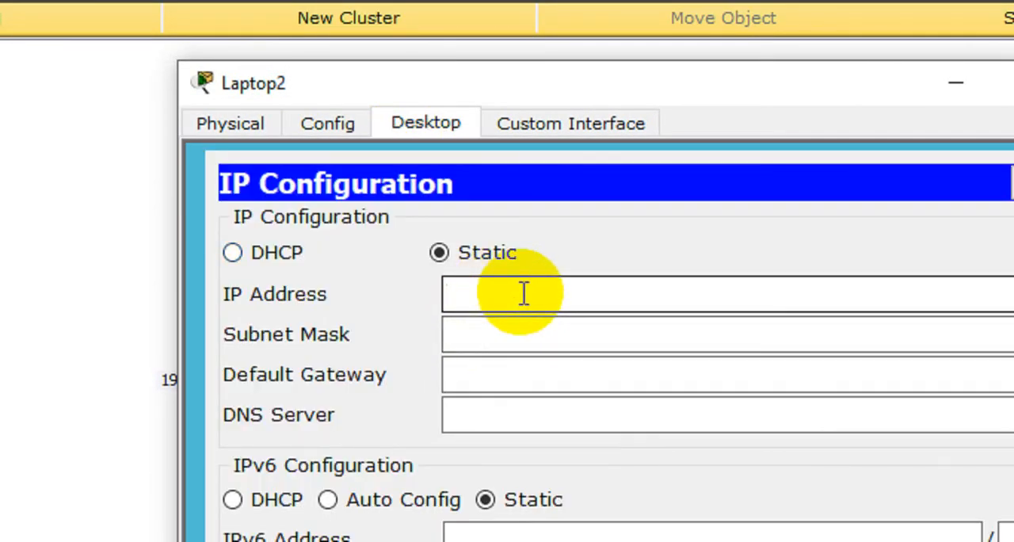
text(192.1)
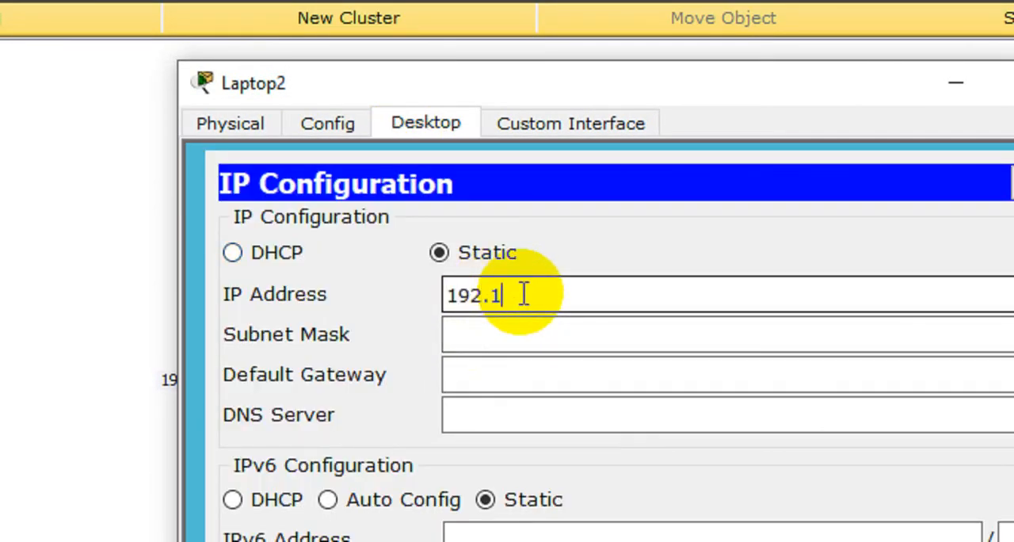
text(68.10.3)
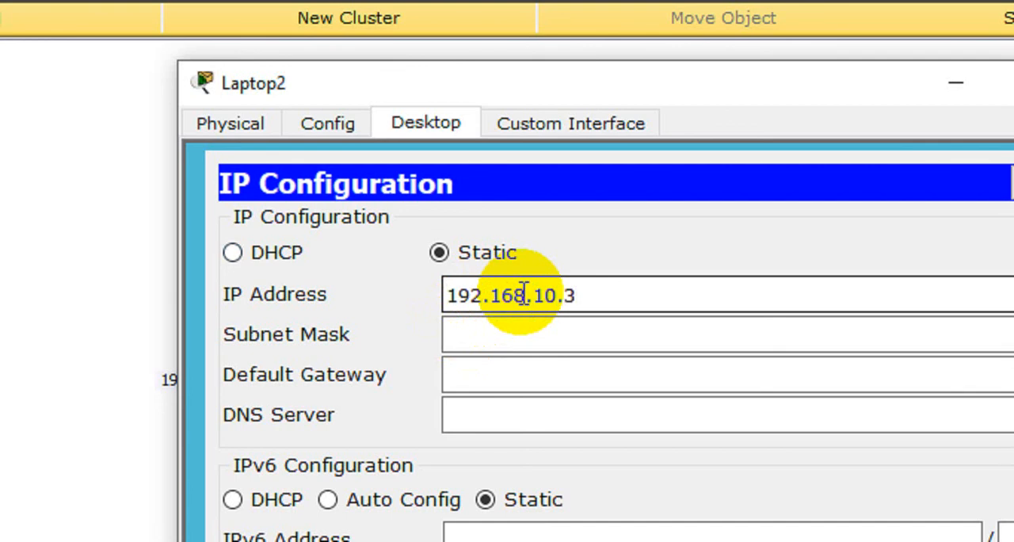
key(Tab)
key(Tab)
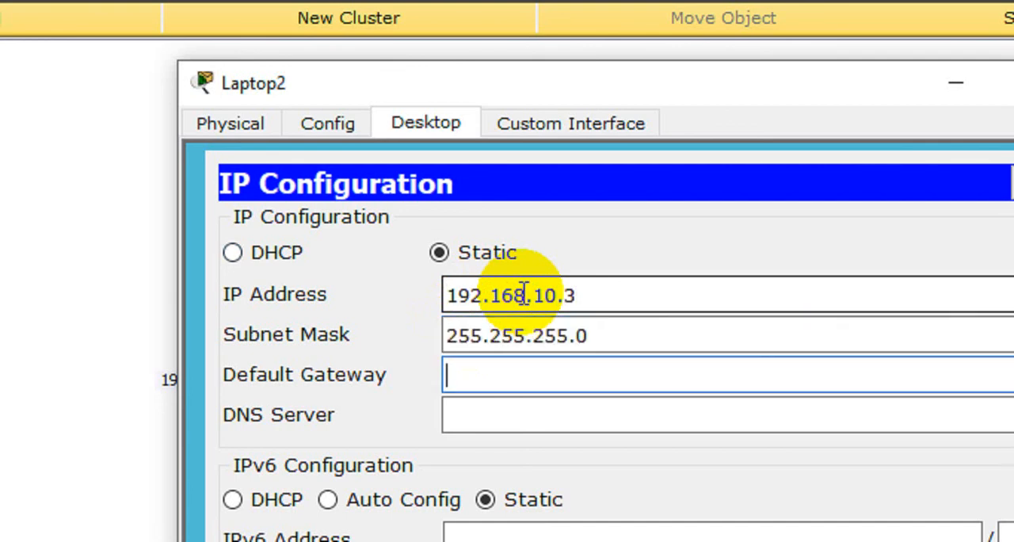
text(192.168)
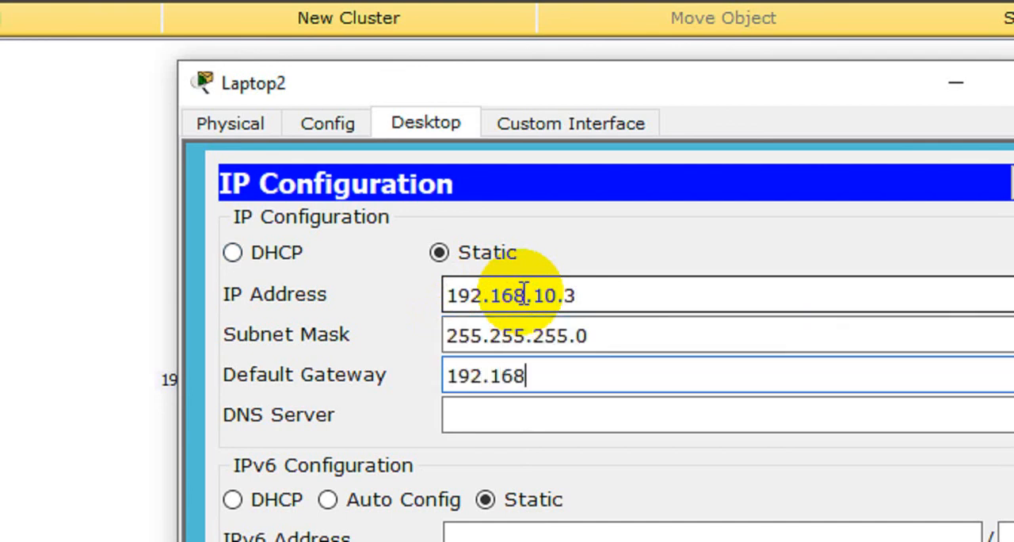
text(.10.1)
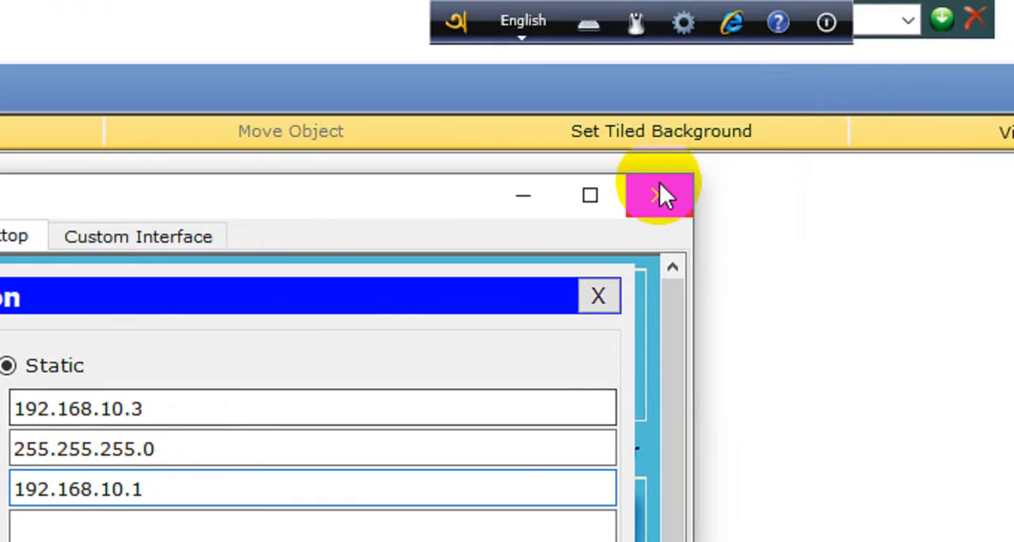
click(659, 194)
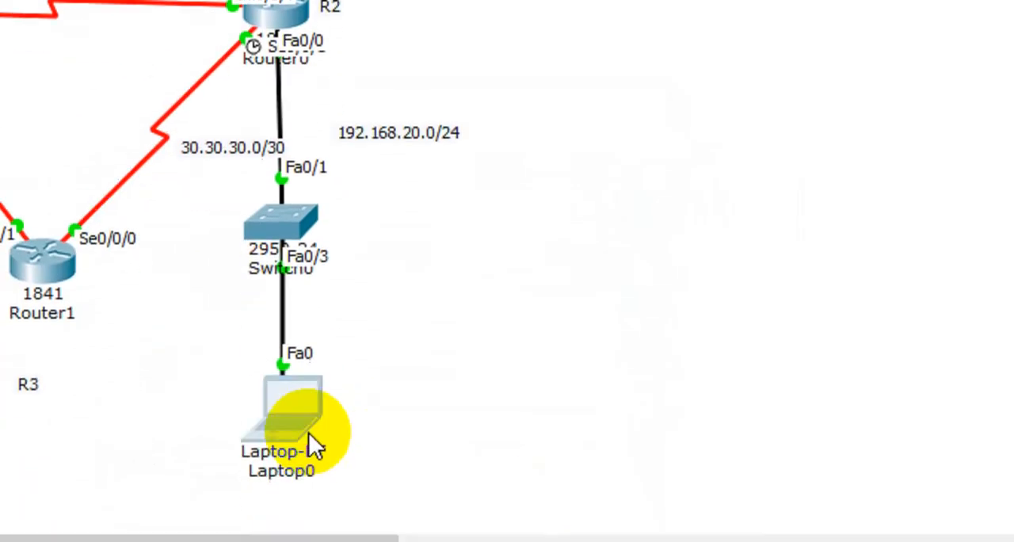
Step: Open Laptop0's IP configuration and set the static address 192.168.20.3 with subnet mask 255.255.255.0
click(306, 442)
click(186, 71)
click(170, 155)
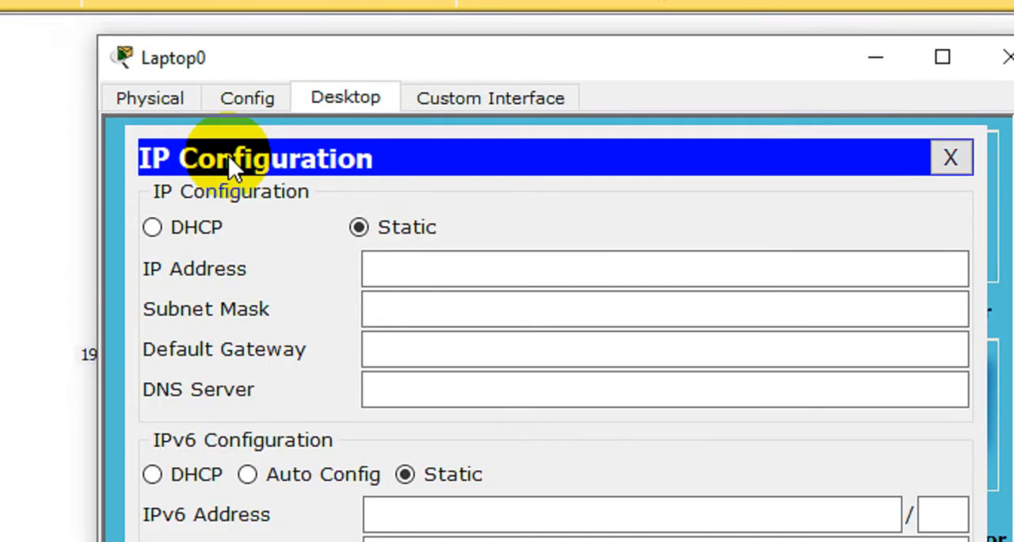
click(483, 301)
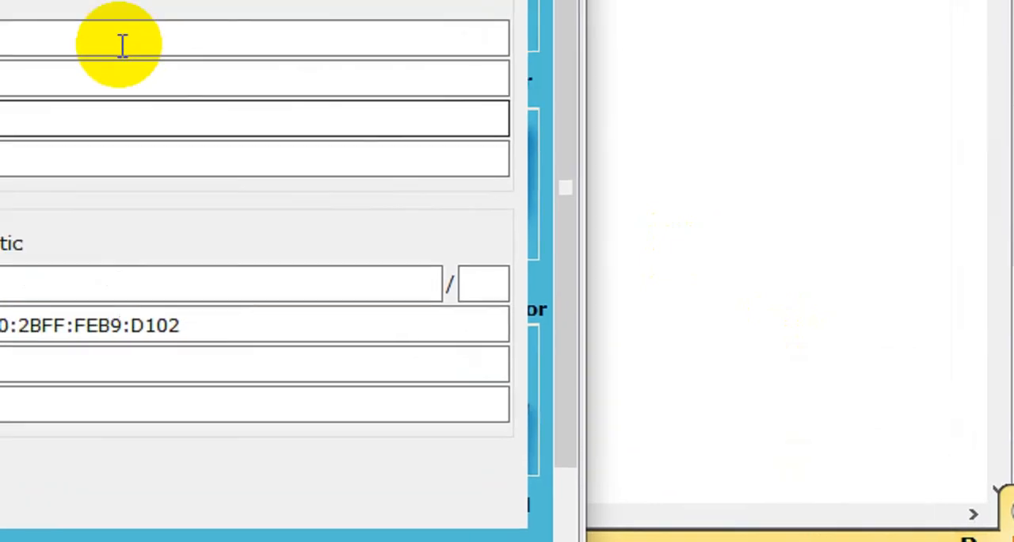
click(122, 43)
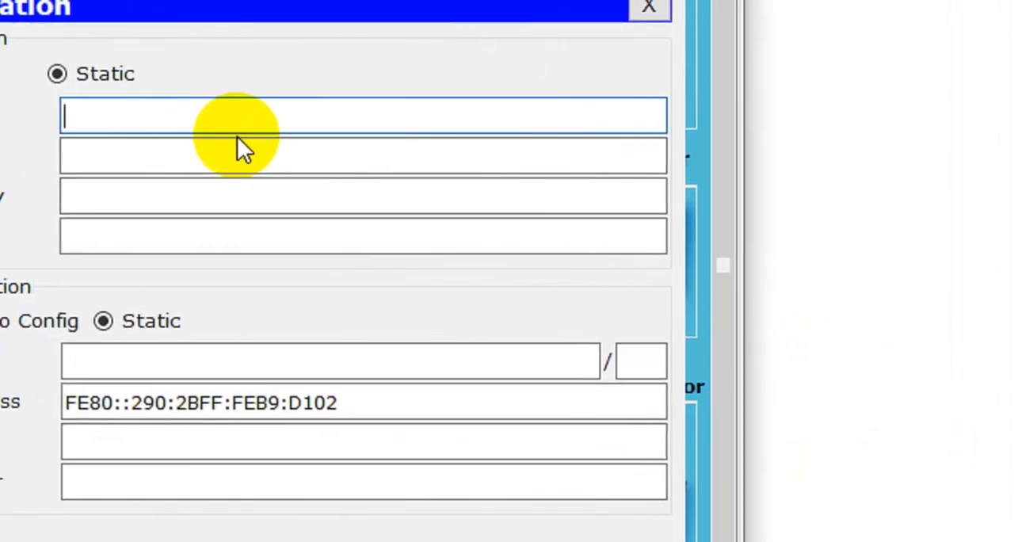
text(192.168)
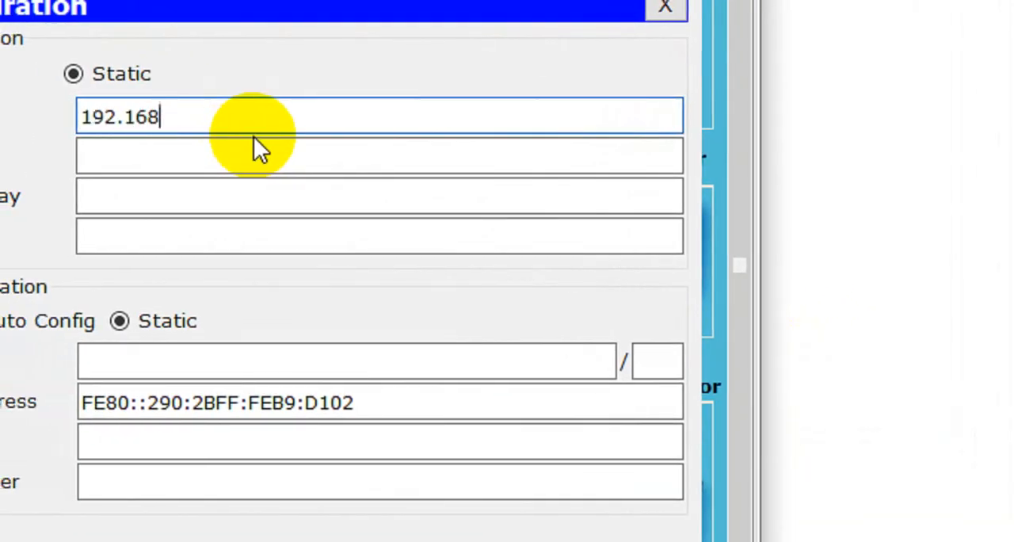
text(.20.)
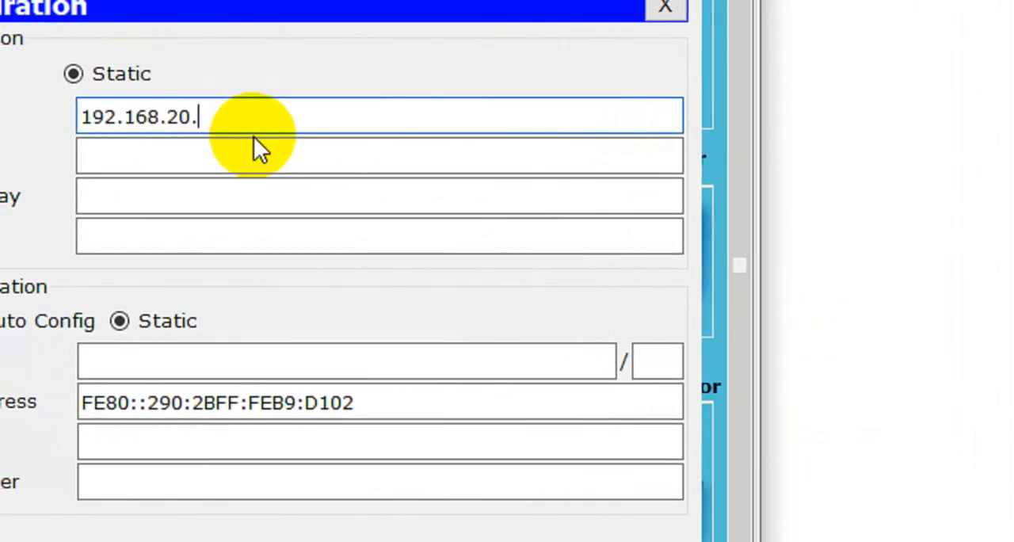
text(3)
key(Tab)
key(Tab)
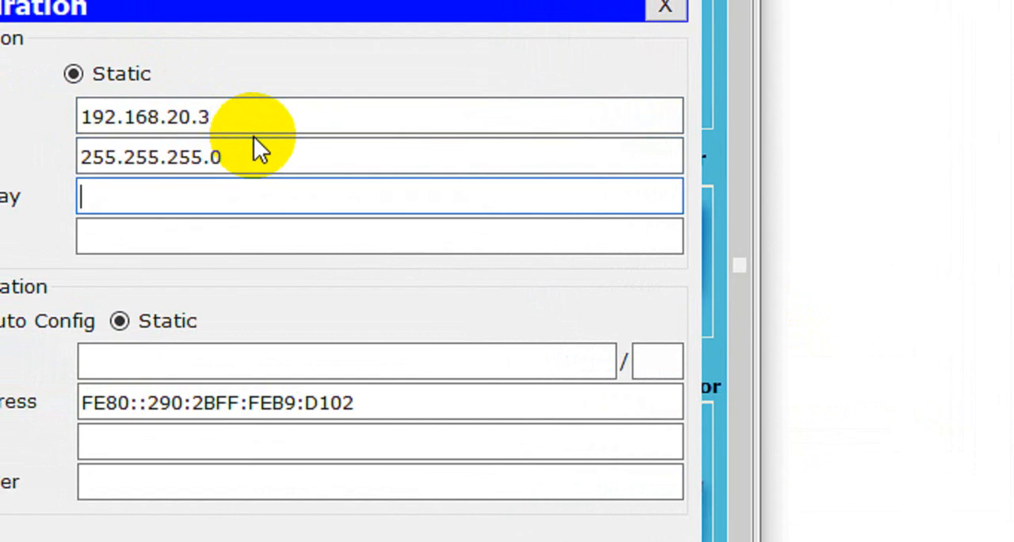
Step: Set Laptop0's default gateway to 192.168.20.1
text(192.)
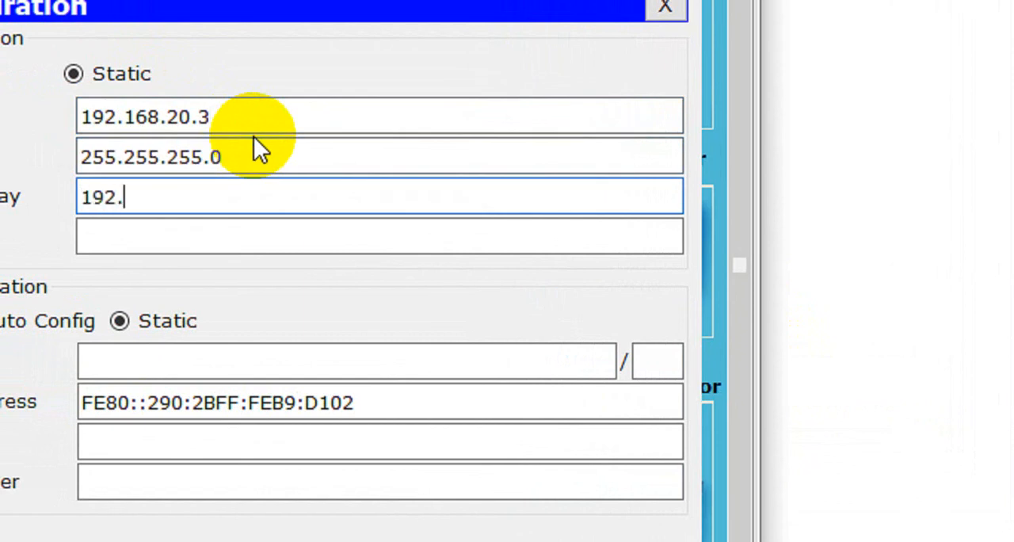
text(168.30)
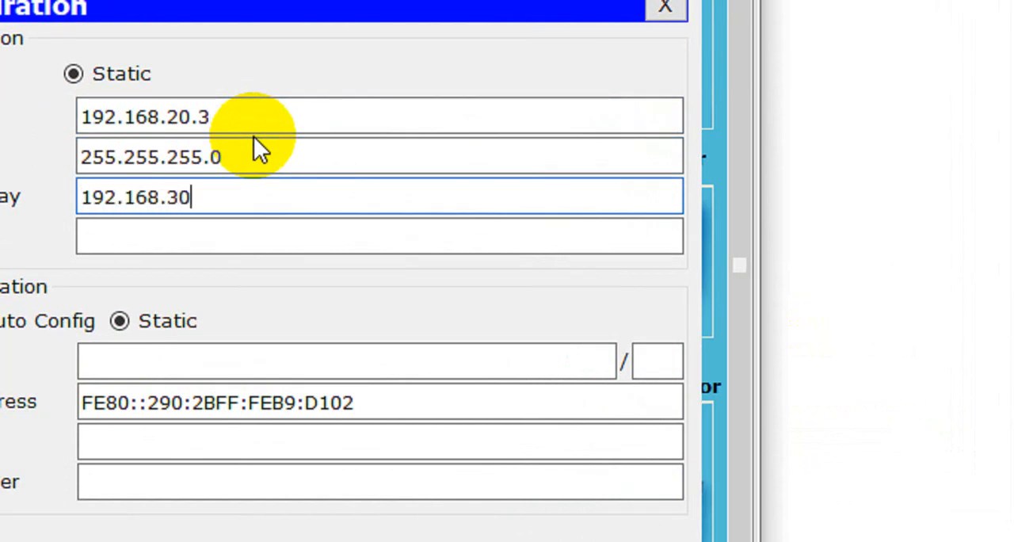
key(BackSpace)
key(BackSpace)
text(20.1)
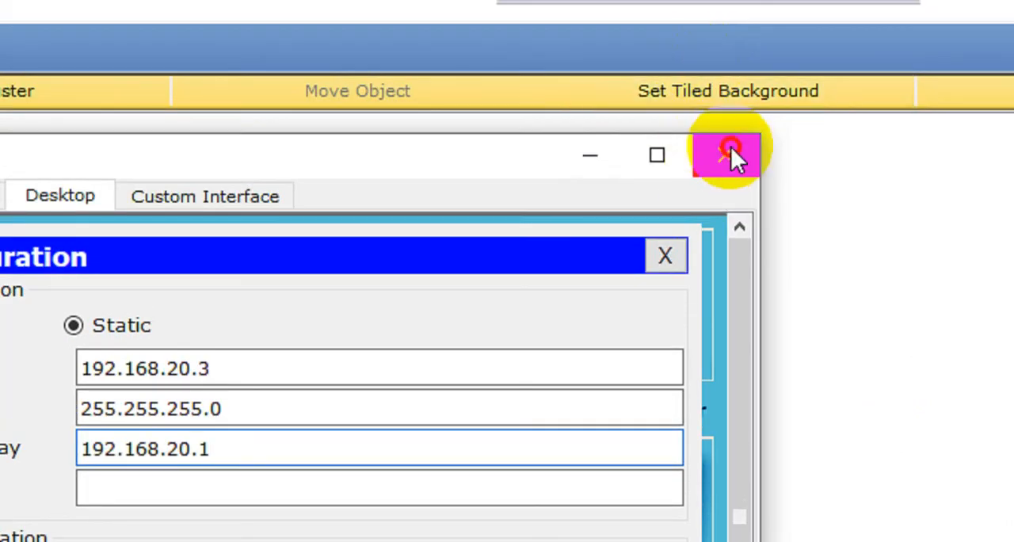
Step: Close Laptop0's window and open the command line of R1
click(725, 133)
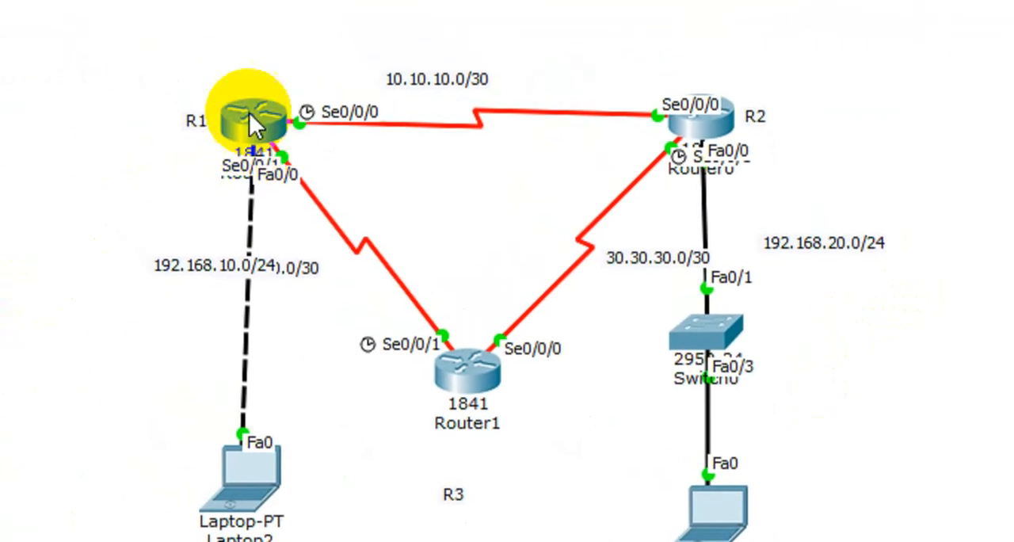
click(255, 136)
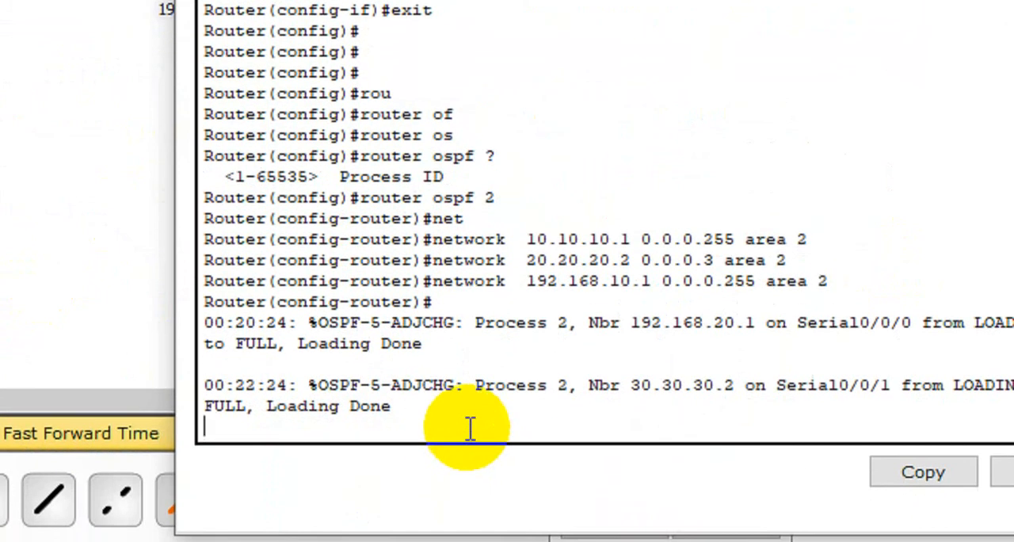
Step: Exit the OSPF router configuration mode on R1 to return to global configuration mode
key(Return)
key(Return)
key(Return)
key(Return)
key(Return)
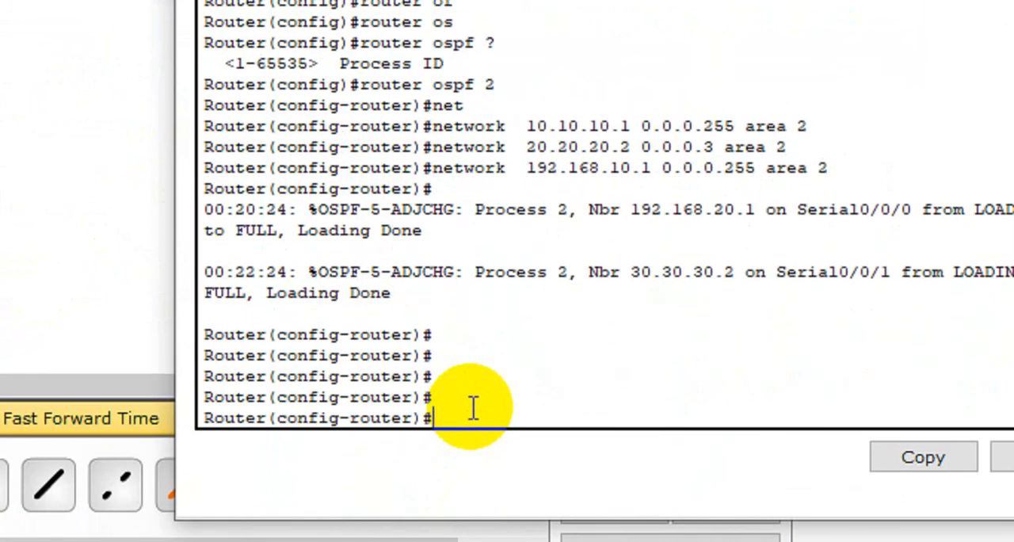
text(rxi)
key(BackSpace)
key(BackSpace)
key(BackSpace)
text(ex)
key(Return)
key(Return)
key(Return)
key(Return)
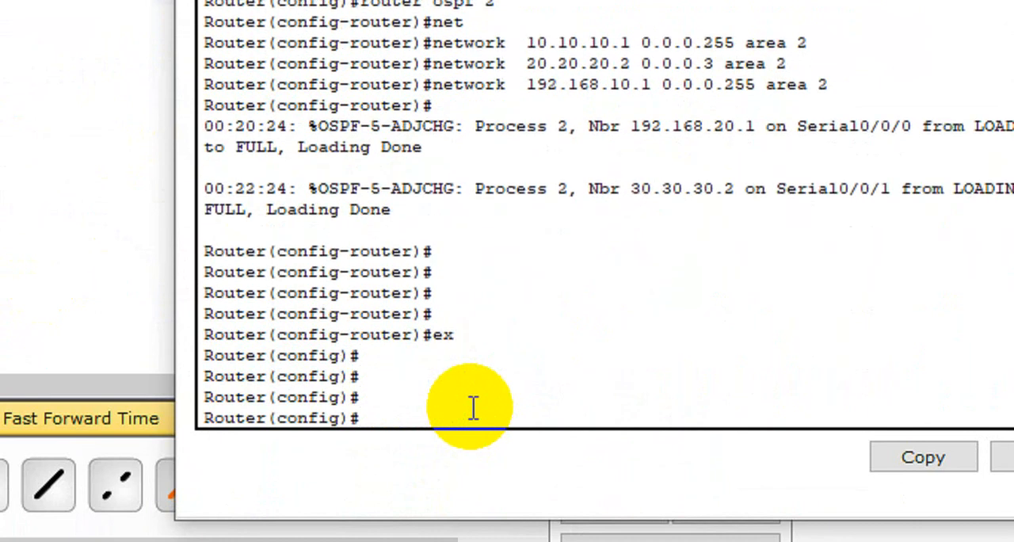
Step: Try "do show ip" on R1, exit to privileged mode and display the routing table with "show ip route"
text(do show ip)
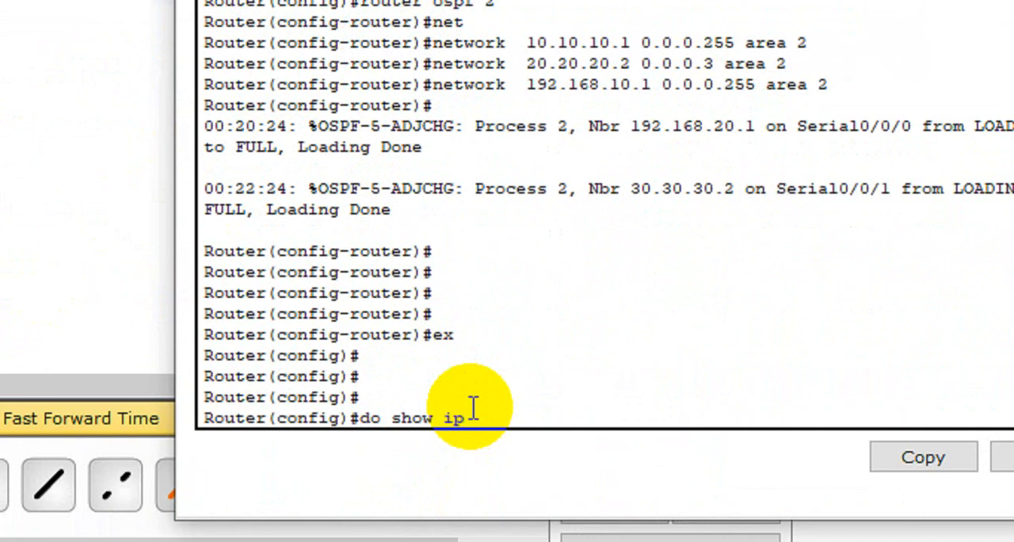
key(Return)
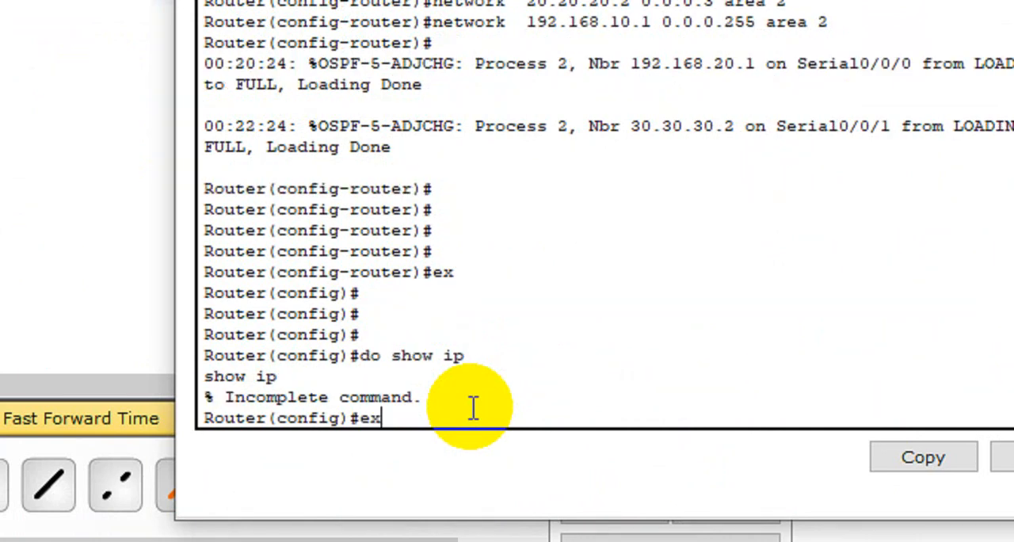
key(Return)
key(Return)
key(Return)
key(Return)
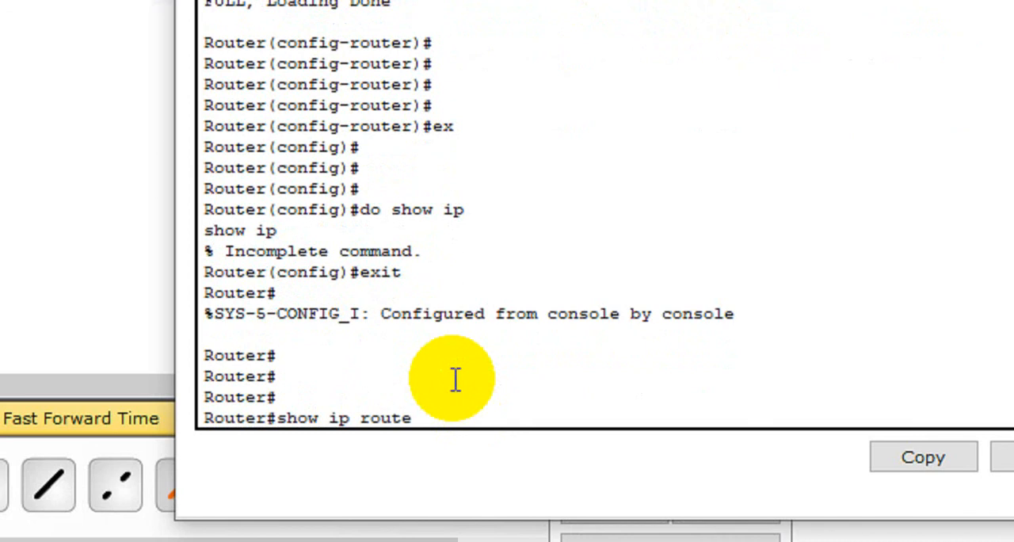
key(Return)
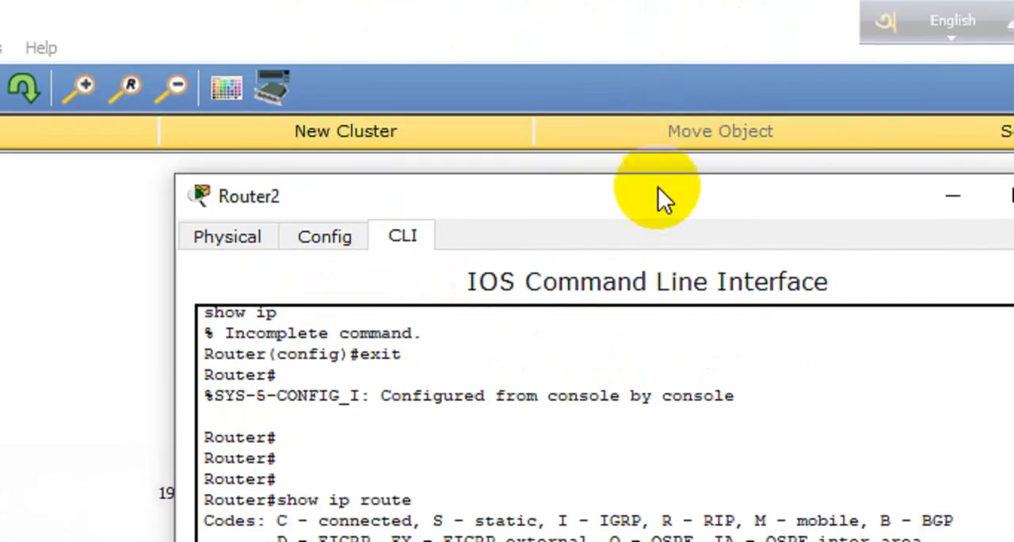
Step: Examine the connected and OSPF-learned routes in R1's routing table against the networks in the topology, and close R1's window
drag(644, 194, 1013, 15)
drag(828, 15, 828, 15)
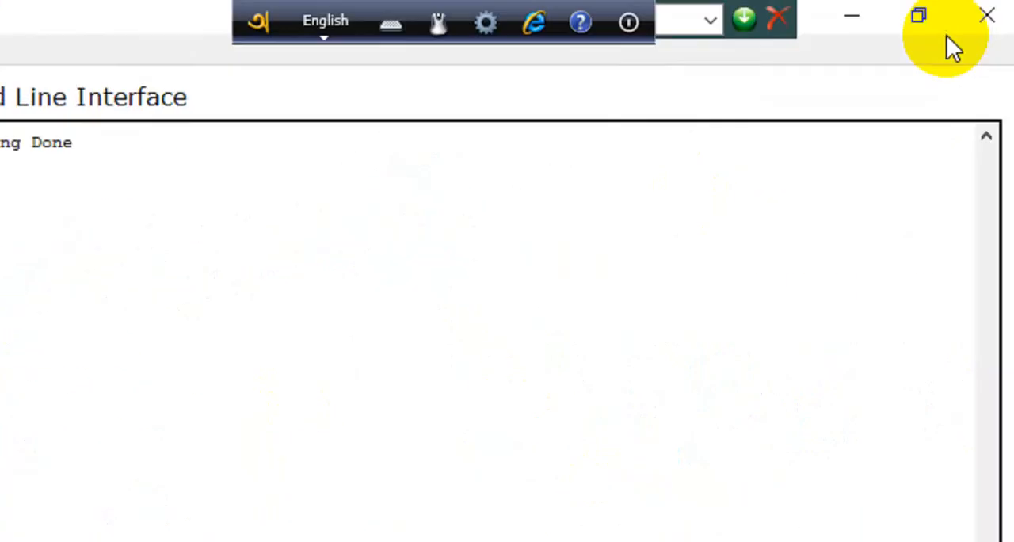
click(923, 19)
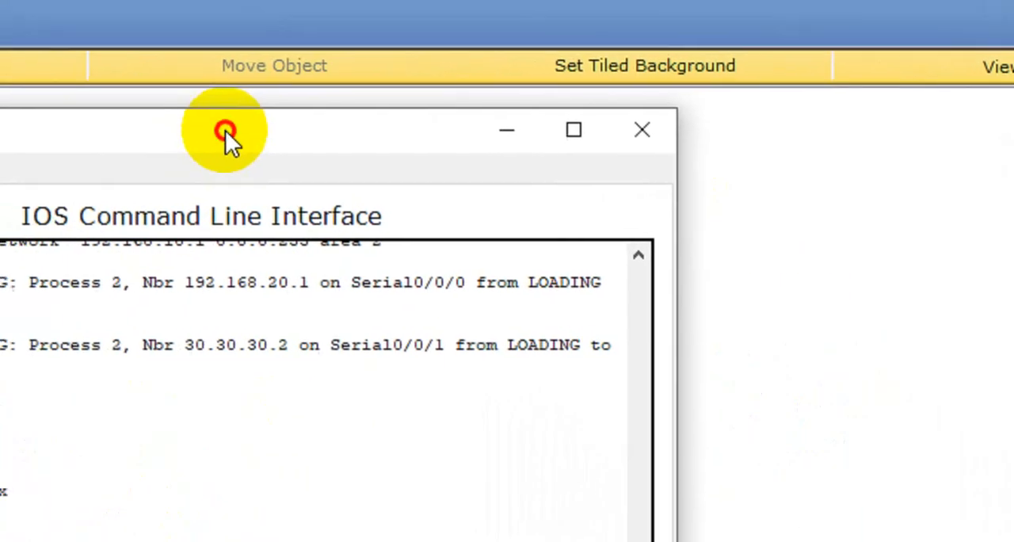
drag(226, 131, 745, 148)
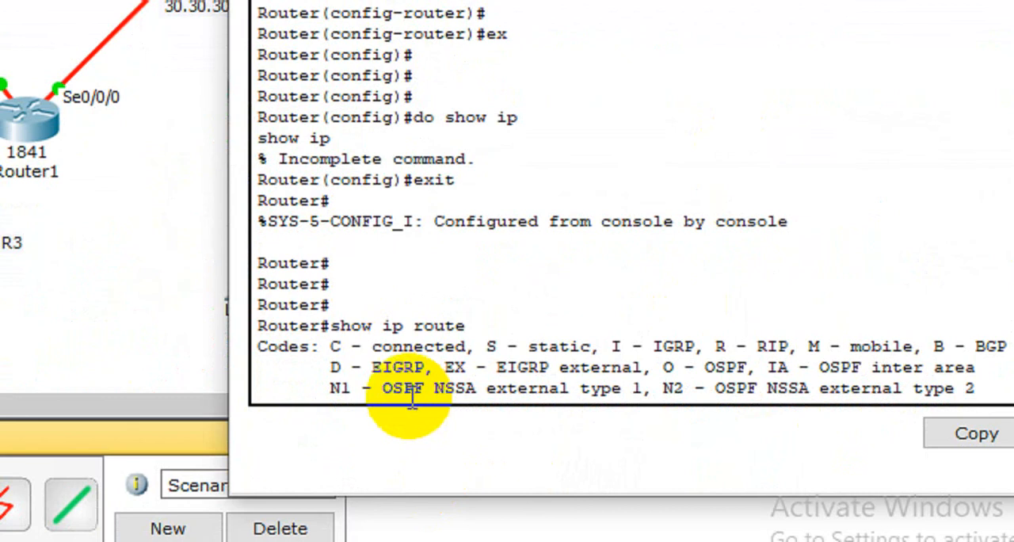
scroll(428, 238, down, 6)
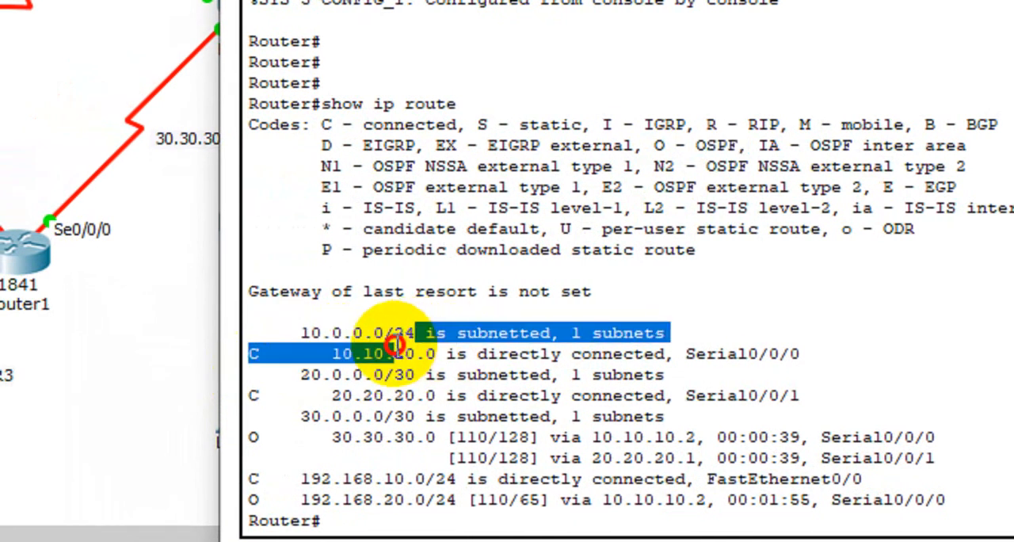
drag(395, 345, 413, 333)
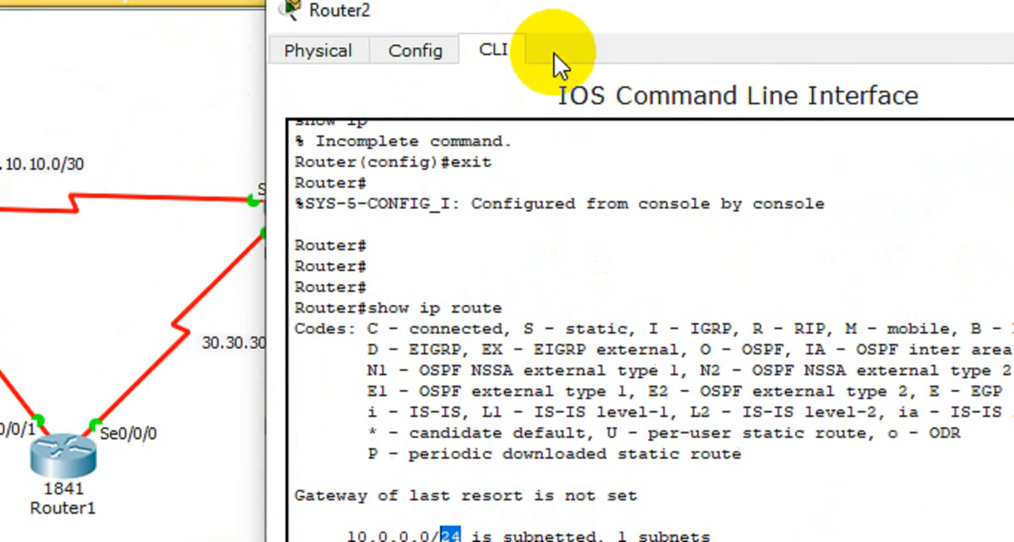
drag(558, 105, 932, 366)
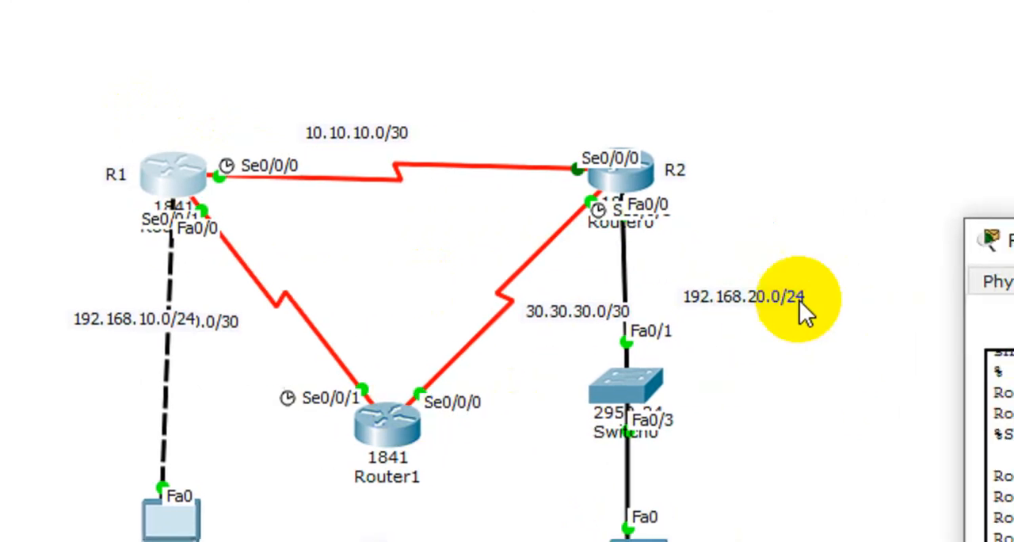
drag(905, 253, 238, 107)
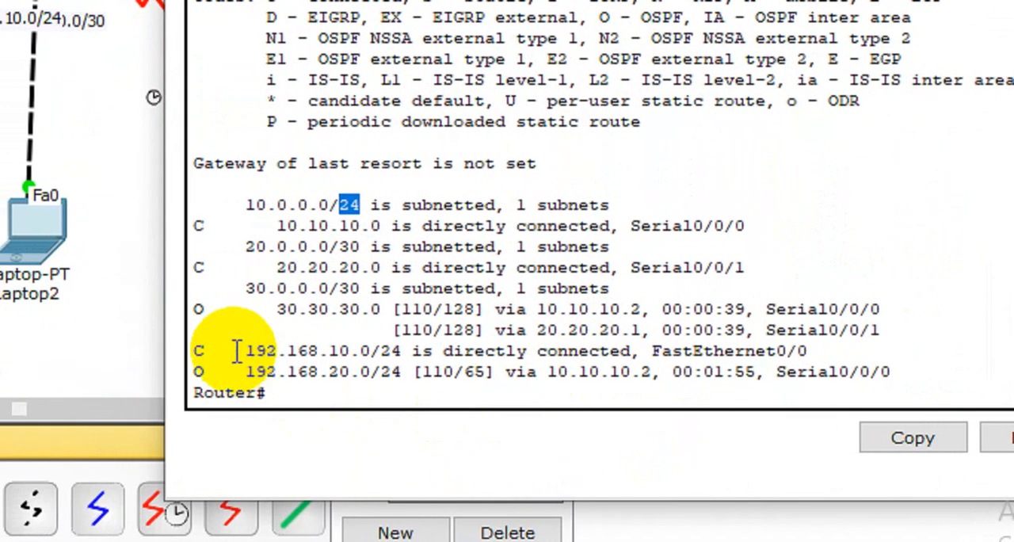
drag(236, 350, 307, 369)
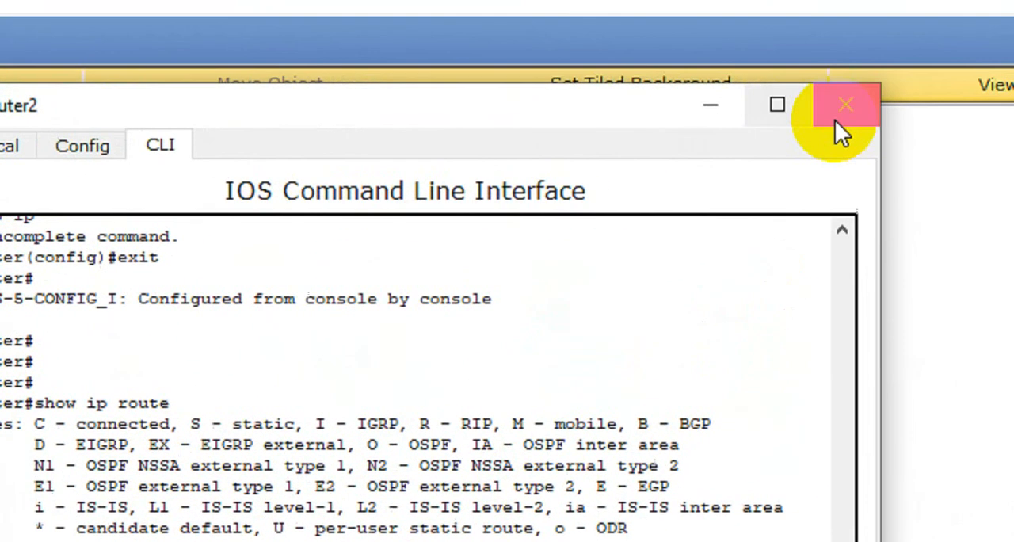
click(838, 107)
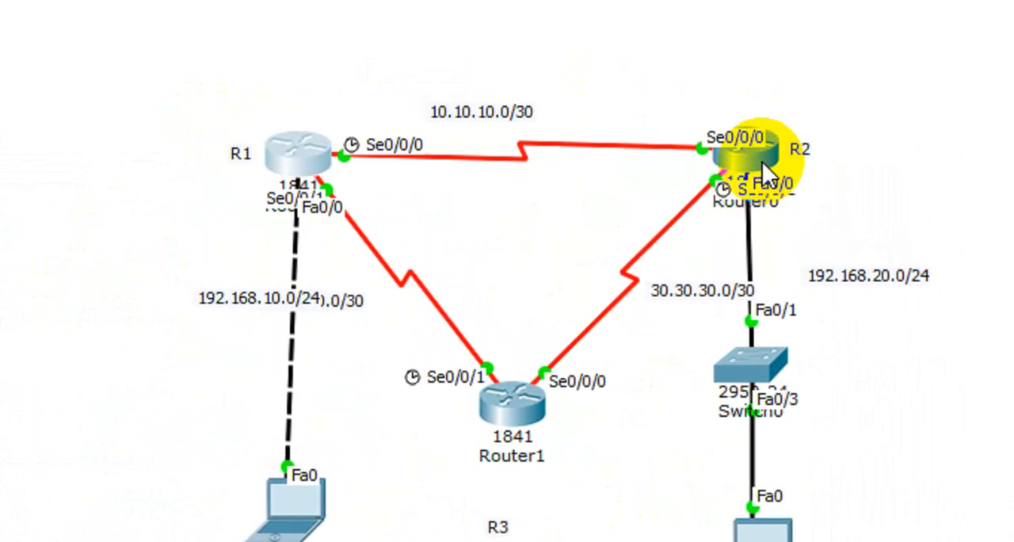
Step: Open R2's command line, return to privileged mode, review its routes with "show ip route" and close the window
click(762, 162)
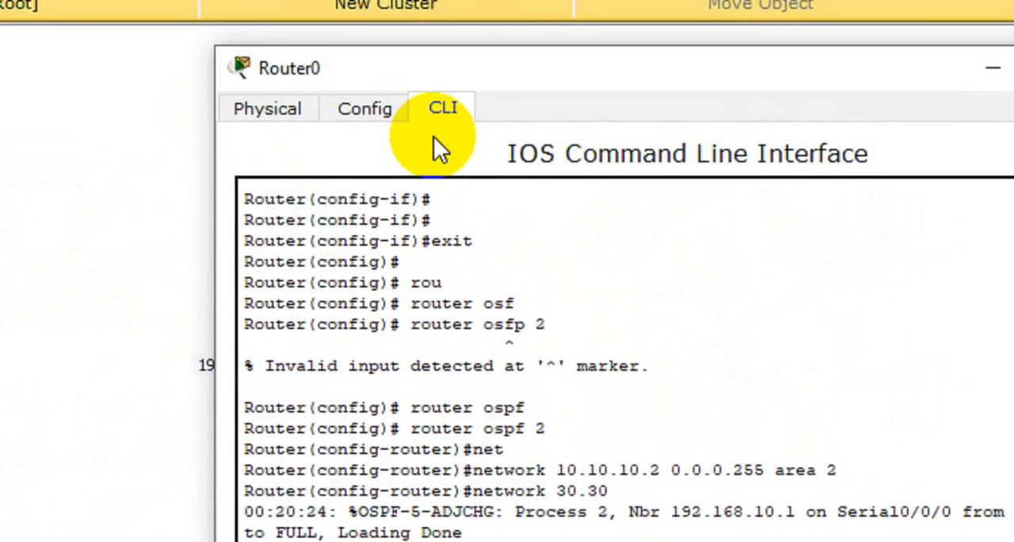
key(Return)
key(Return)
key(Return)
key(Return)
key(Return)
key(Return)
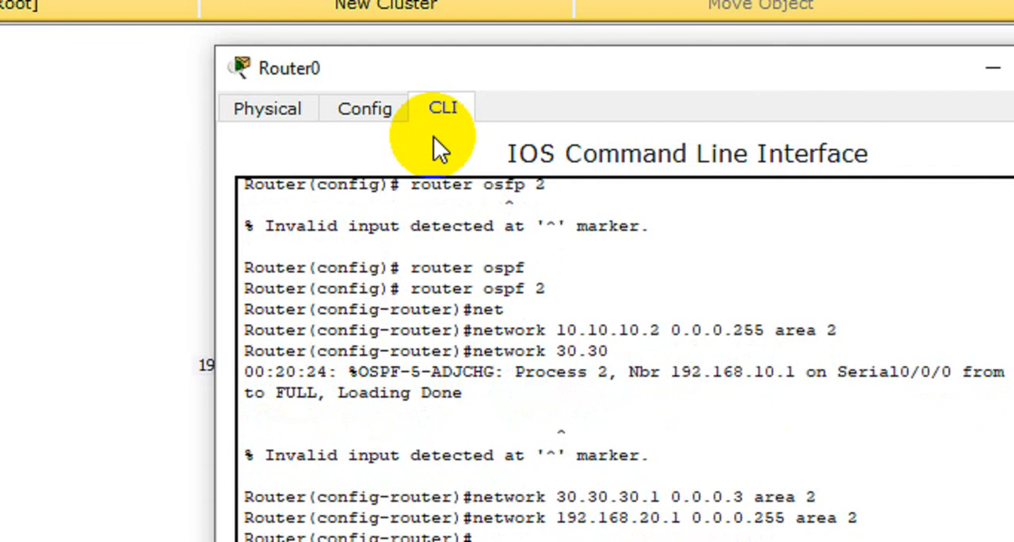
key(Return)
key(Return)
key(Return)
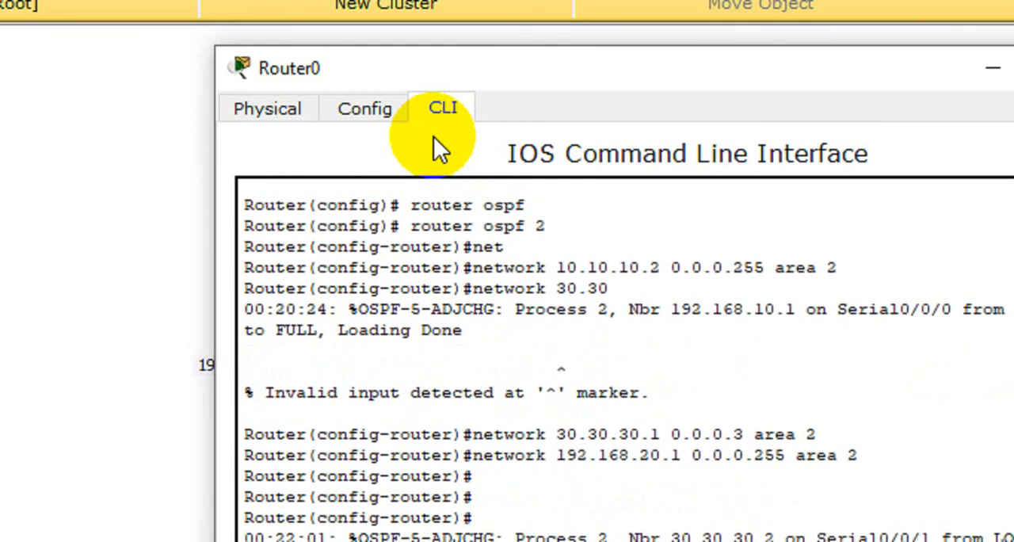
key(Return)
key(Return)
key(Return)
key(Return)
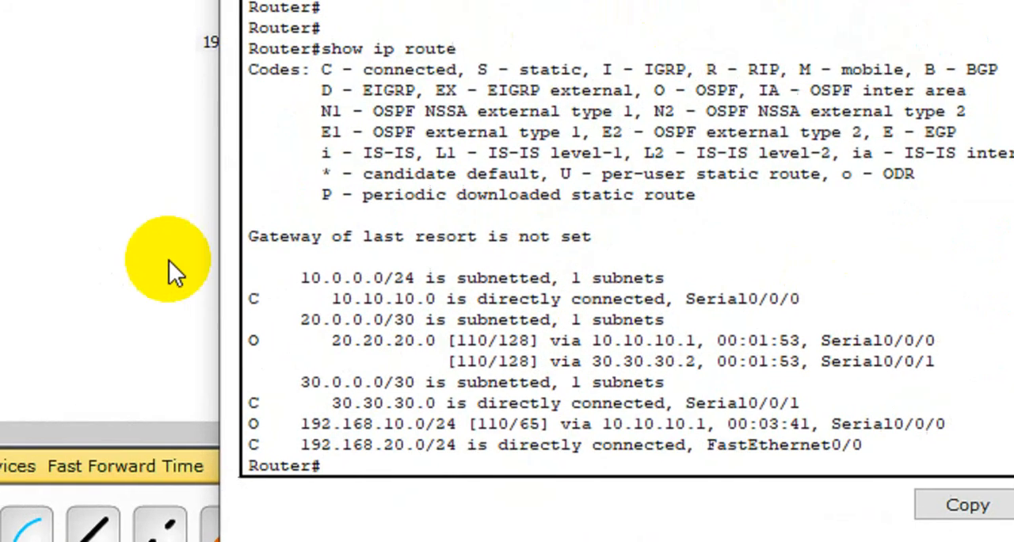
drag(303, 273, 878, 449)
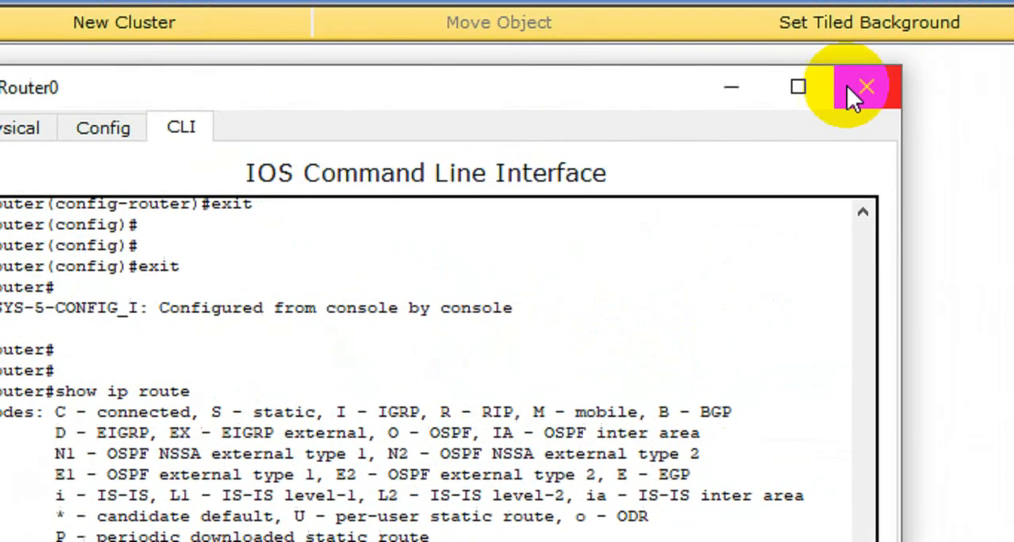
click(849, 89)
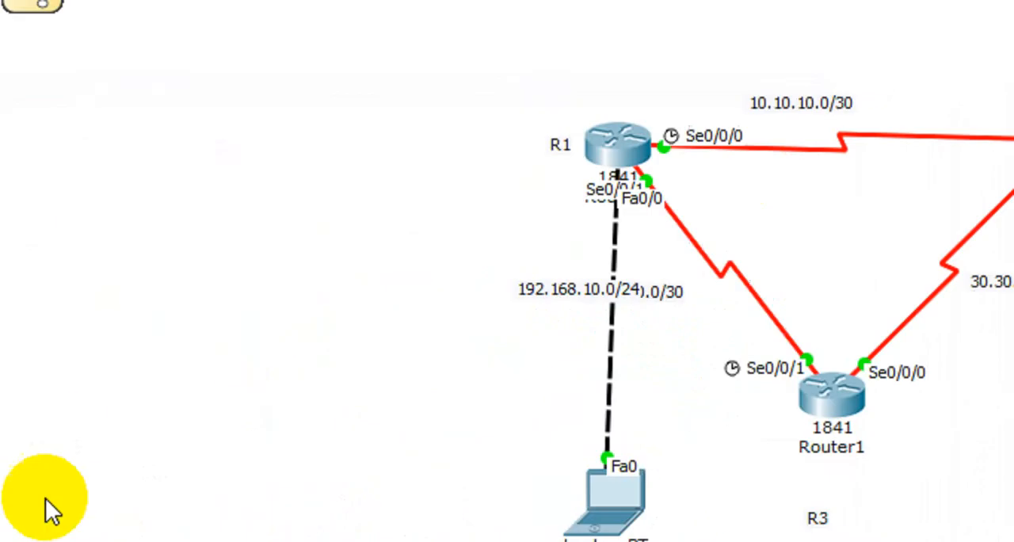
Step: Test connectivity with simple PDUs from Laptop2 to Laptop0, and delete the test scenario
click(980, 201)
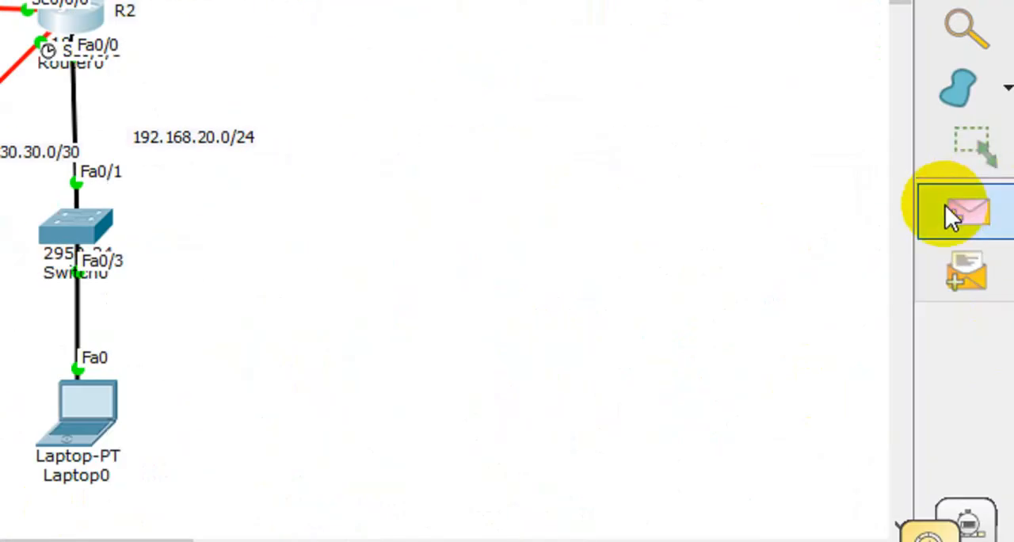
click(169, 351)
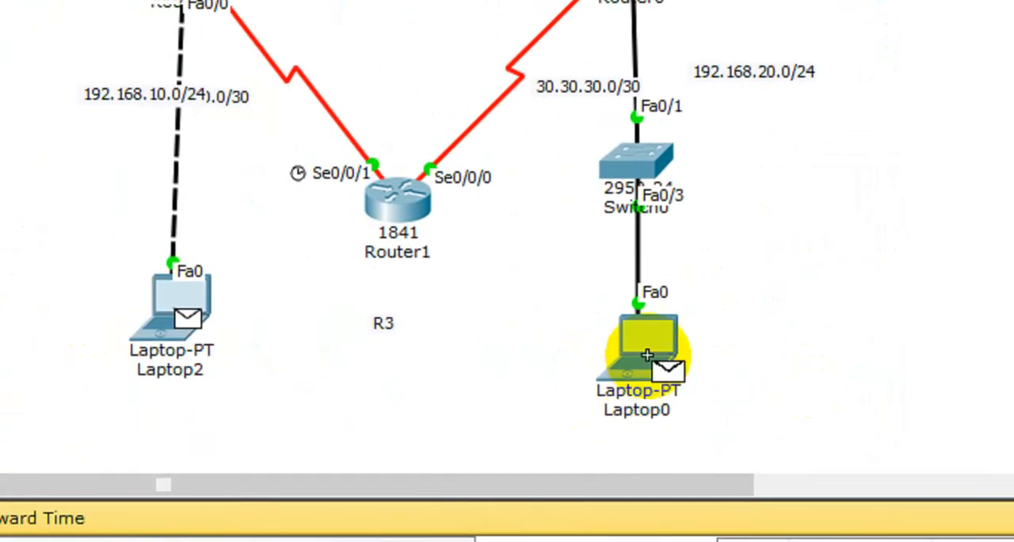
click(648, 356)
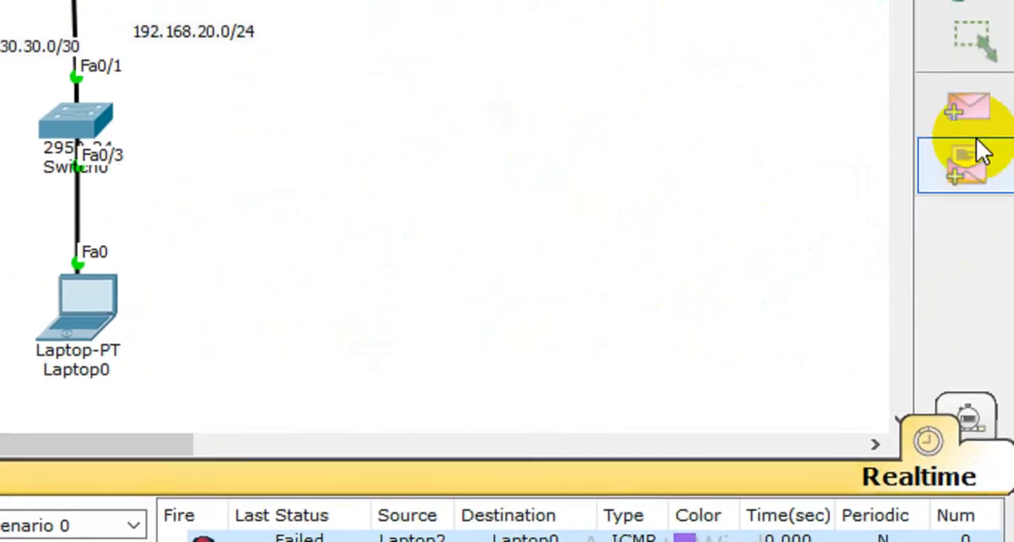
click(968, 116)
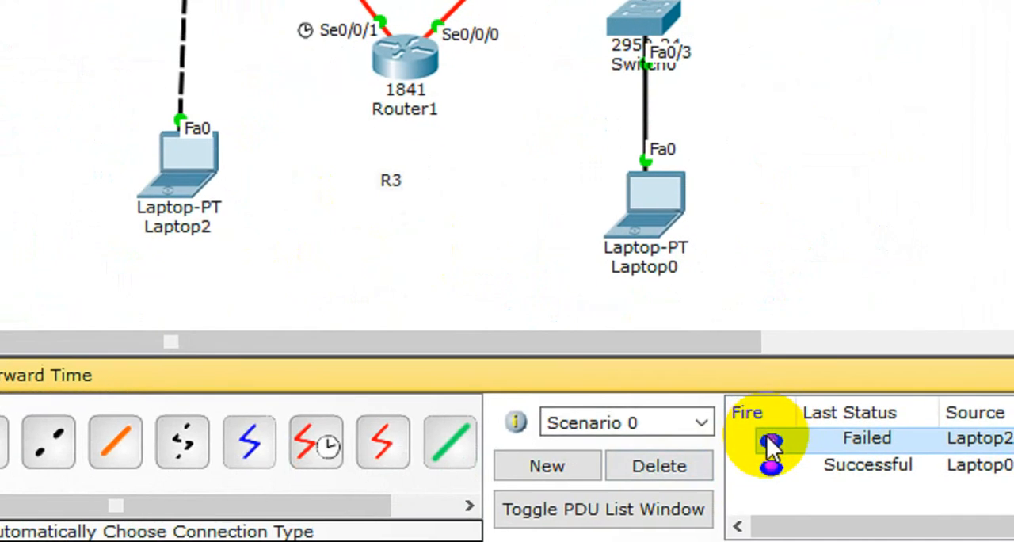
click(765, 440)
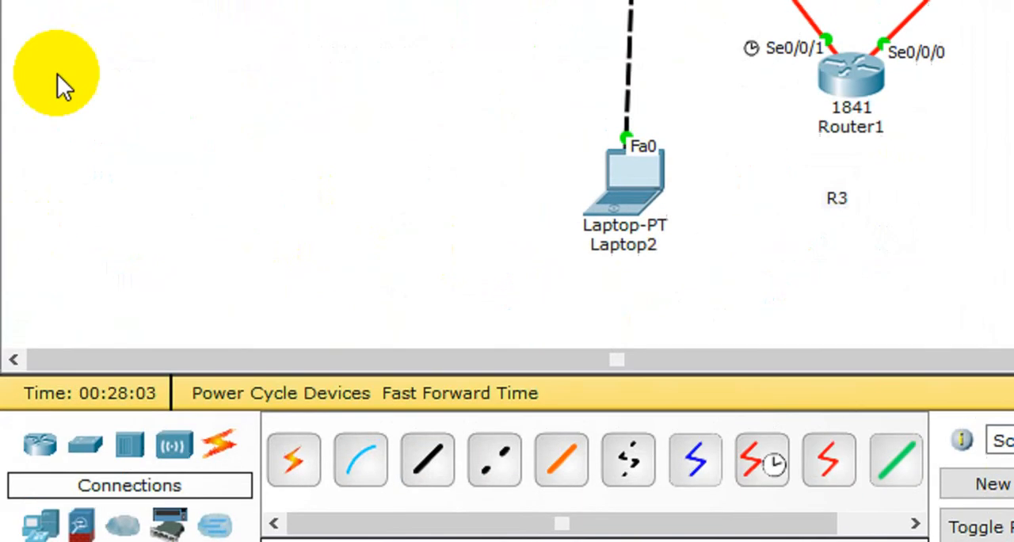